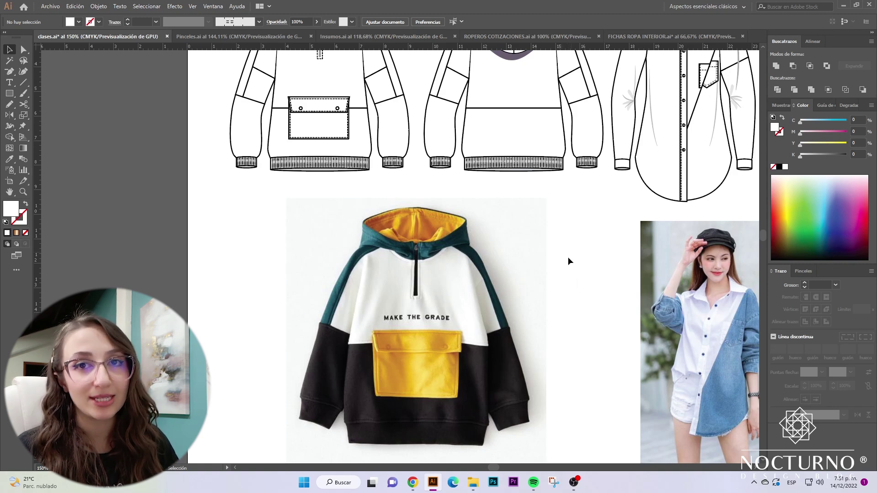
Step: Show the swatches and sample a yellow from the hood lining in the hoodie photo with the Eyedropper
scroll(549, 293, "up", 3)
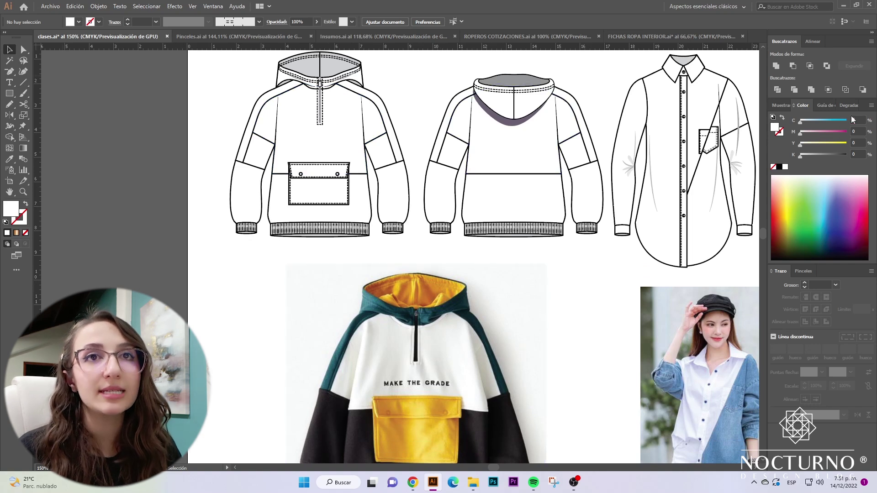
left_click(780, 104)
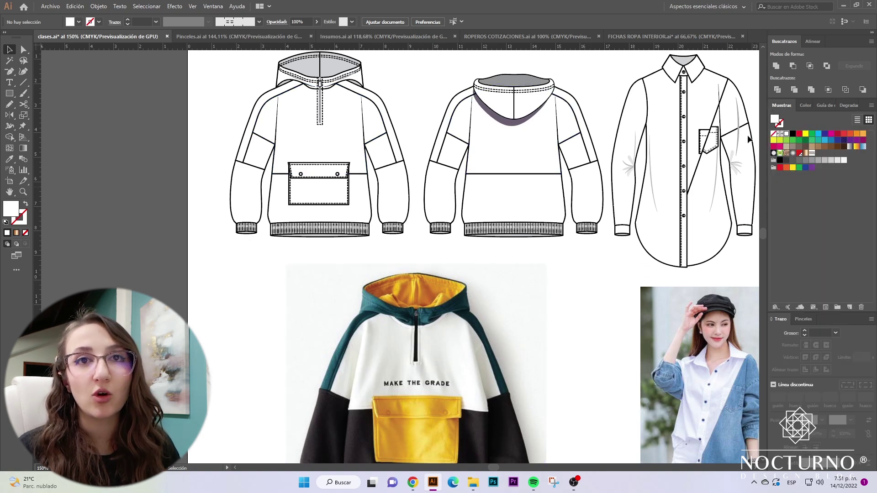
scroll(540, 364, "down", 3)
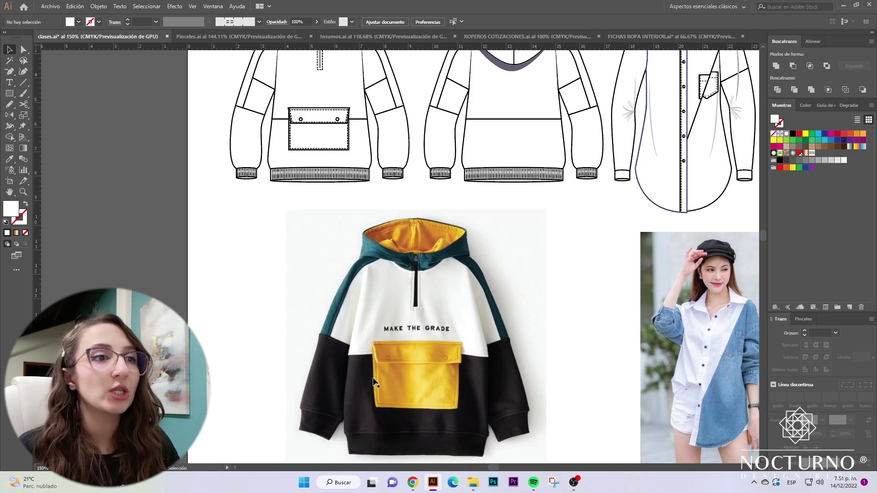
key("i")
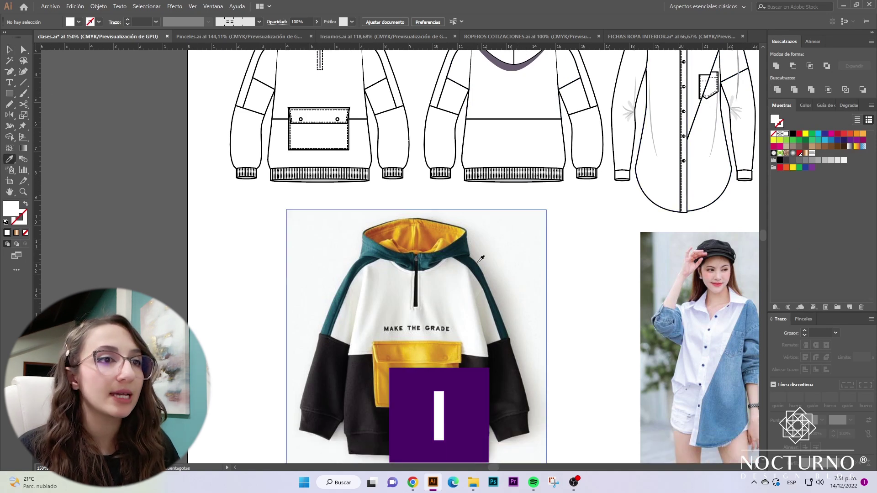
left_click(424, 368)
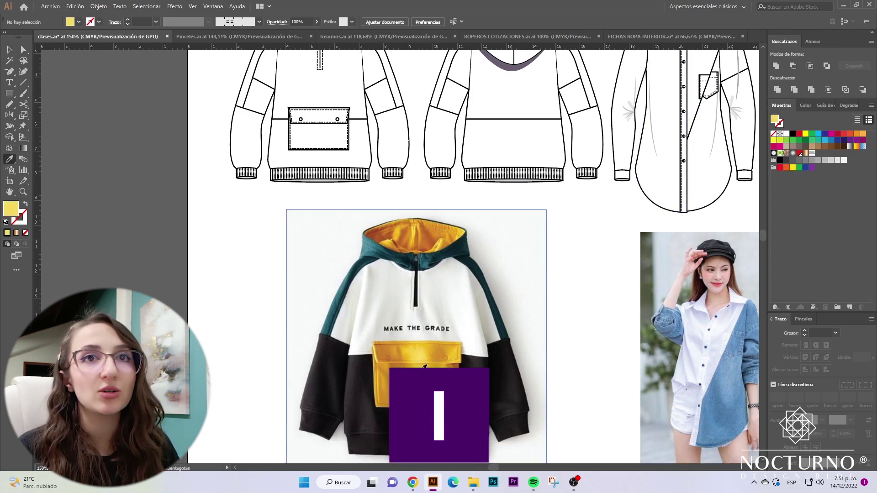
left_click(436, 229)
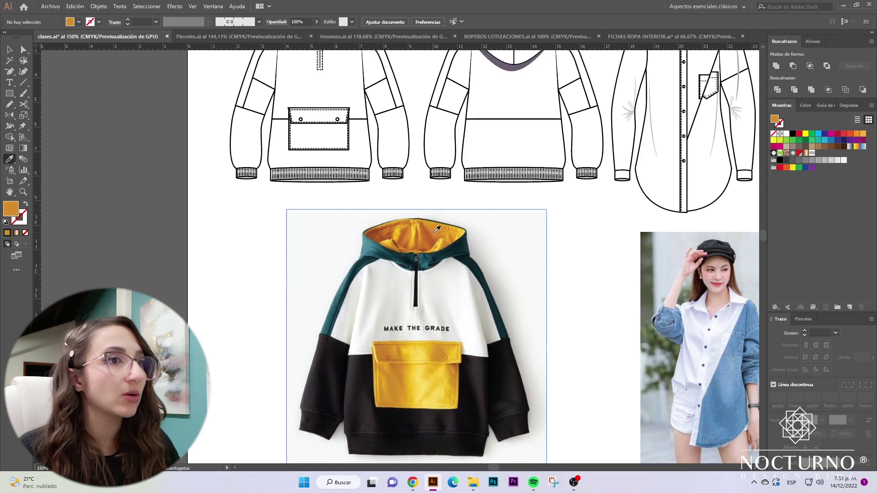
left_click(460, 235)
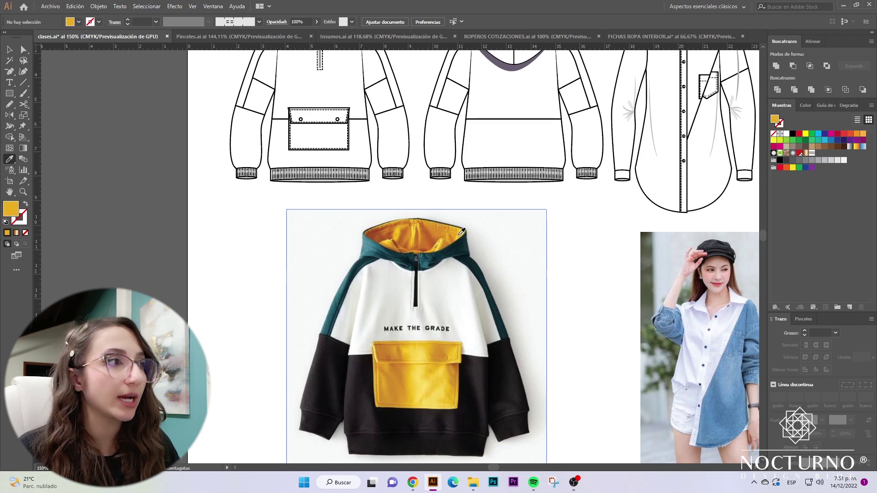
Step: Brighten the sampled yellow fill to hex FFC715 and save it as a new global CMYK swatch
double_click(11, 208)
mouse_move(310, 159)
left_mouse_down()
mouse_move(307, 145)
mouse_move(317, 150)
left_mouse_up()
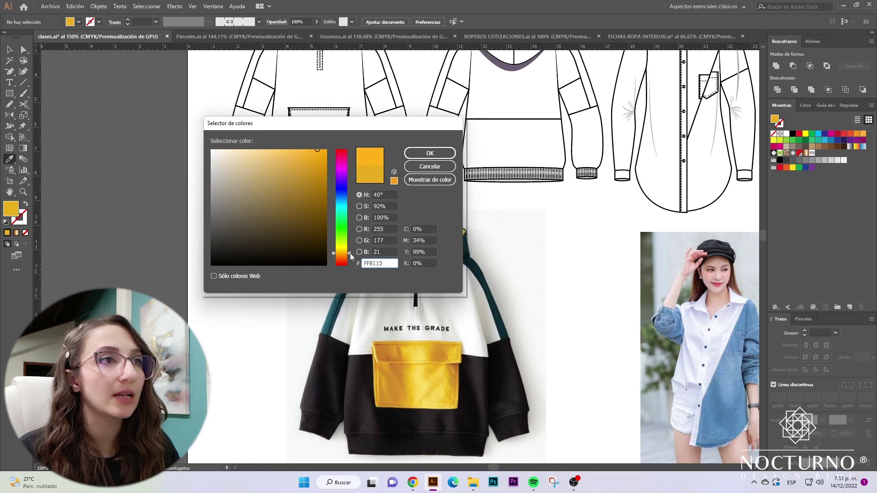
left_click_drag(350, 253, 353, 249)
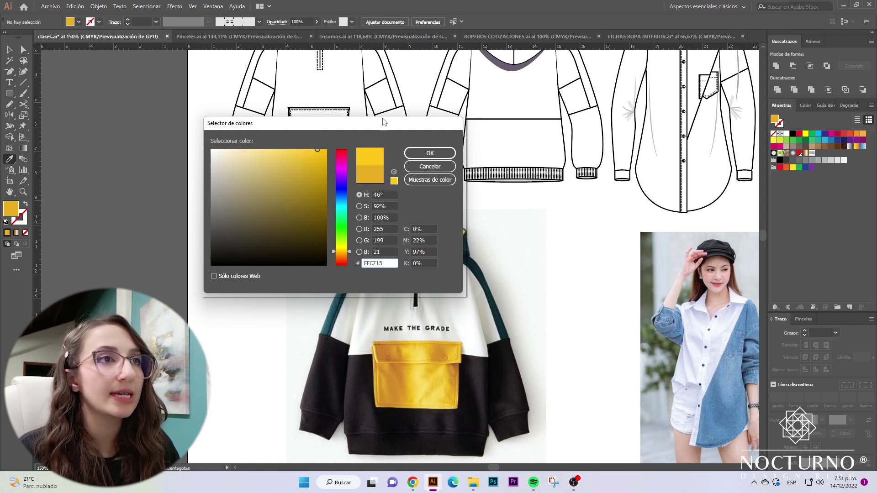
mouse_move(387, 132)
left_mouse_down()
mouse_move(352, 153)
mouse_move(290, 281)
left_mouse_up()
left_click(312, 309)
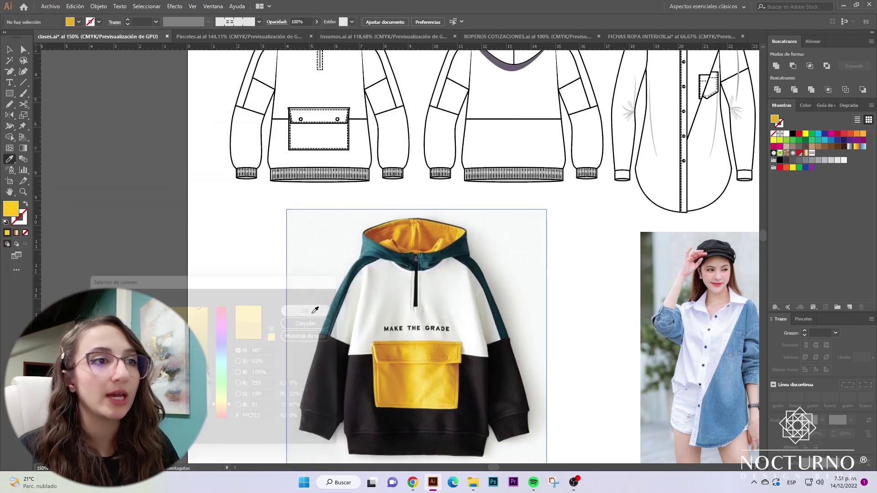
left_click(849, 307)
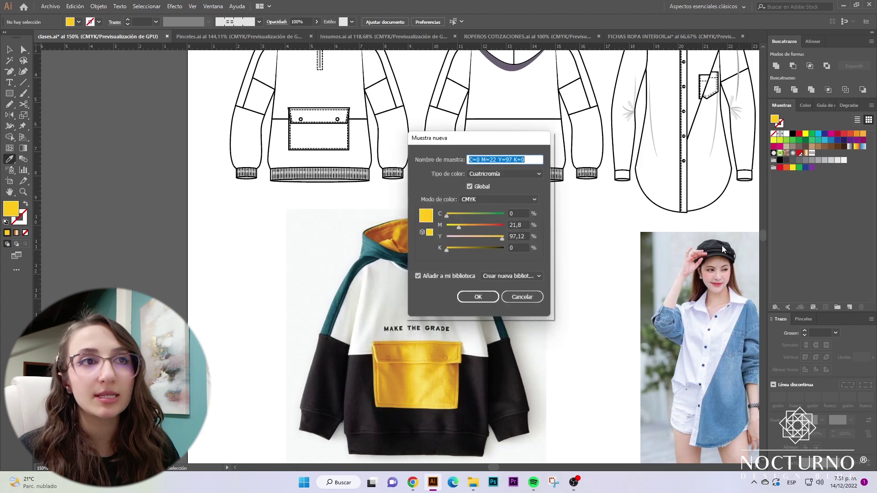
left_click(478, 296)
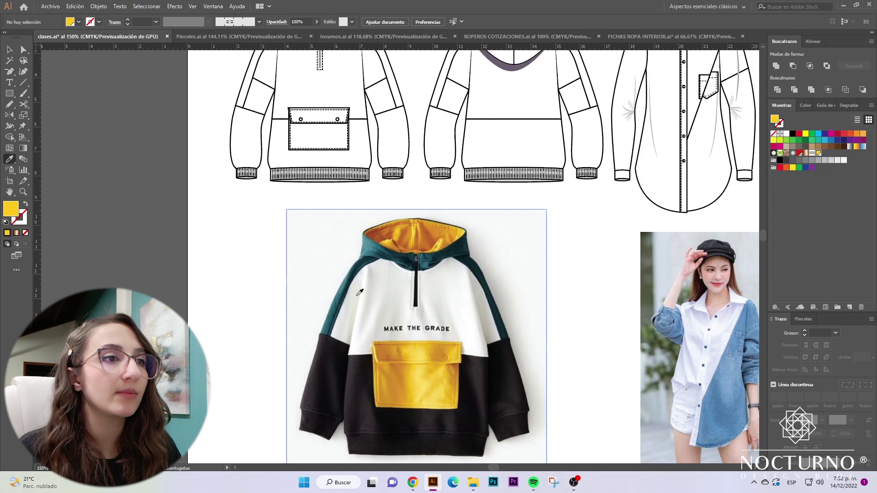
Step: Sample the teal from the hoodie photo's sleeve and darken the fill colour to hex 114149
left_click(333, 314)
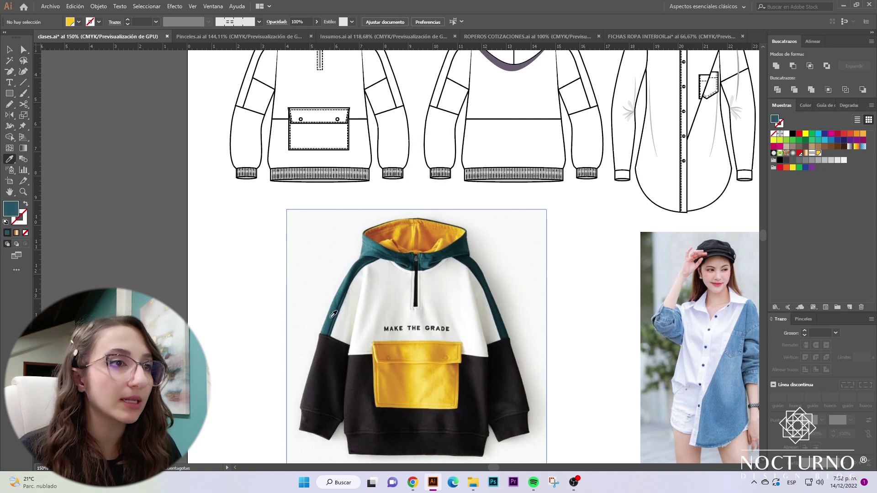
double_click(11, 208)
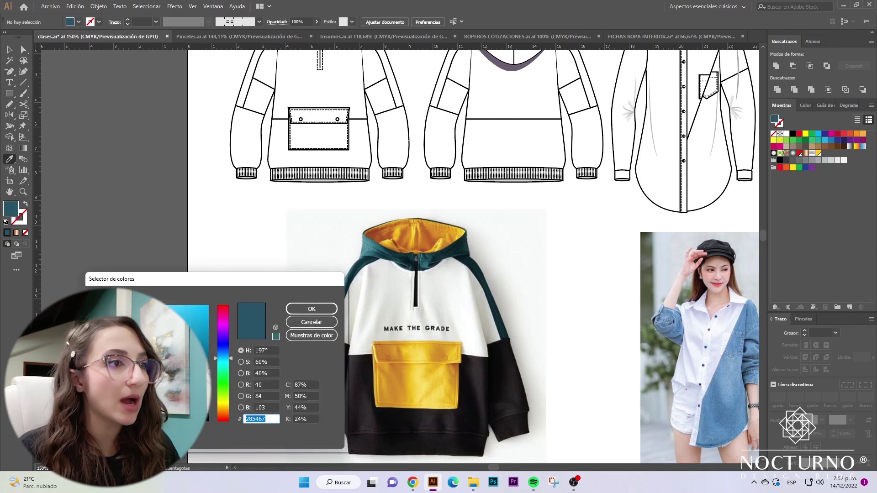
left_click(231, 357)
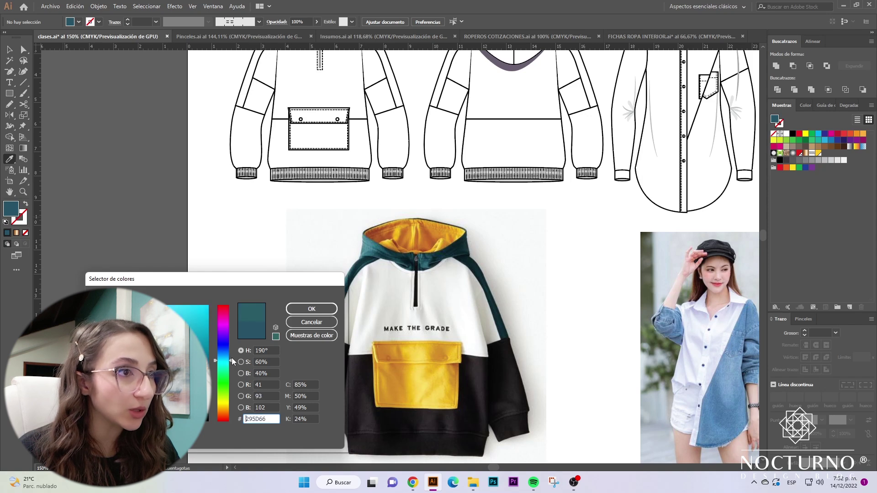
left_click(171, 378)
type("13444C")
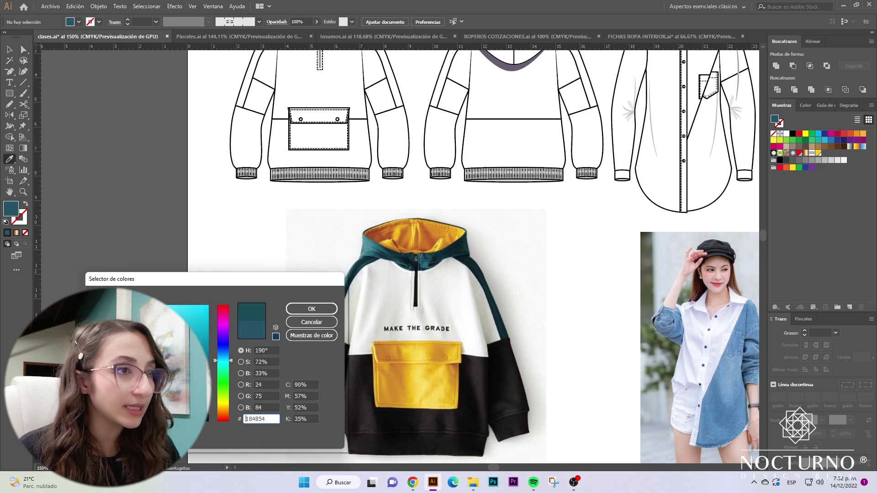
type("114149")
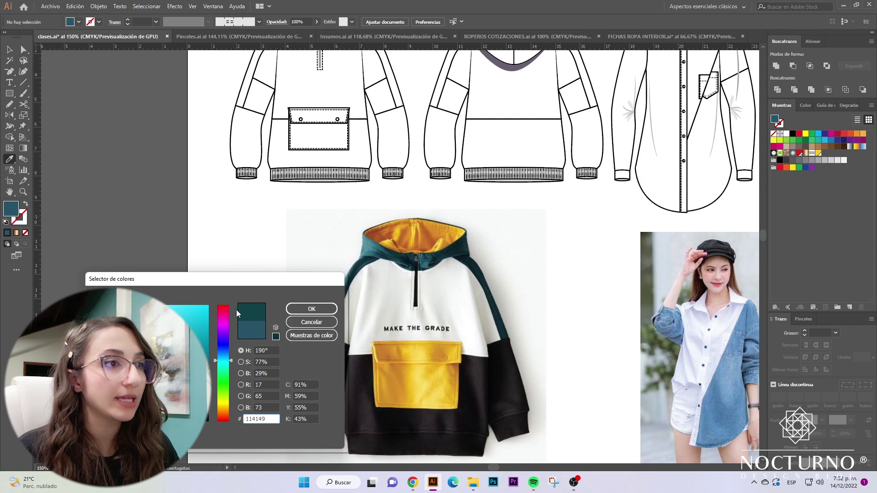
left_click_drag(265, 274, 235, 217)
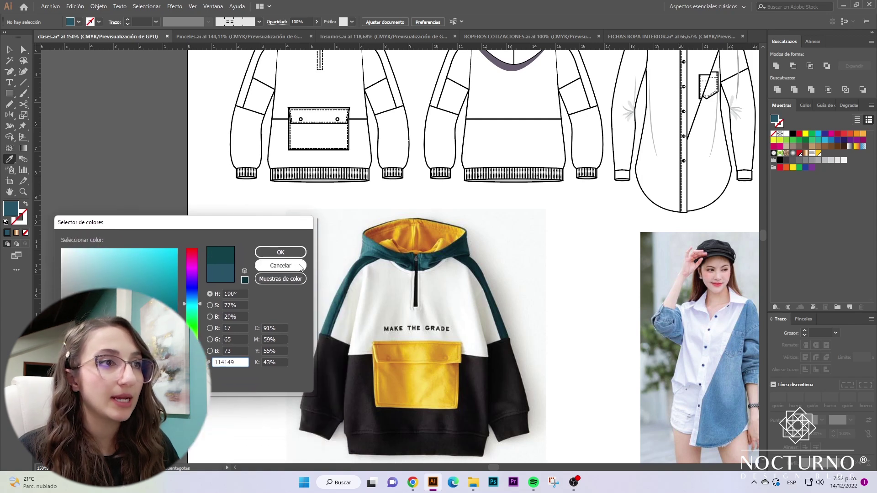
left_click(268, 253)
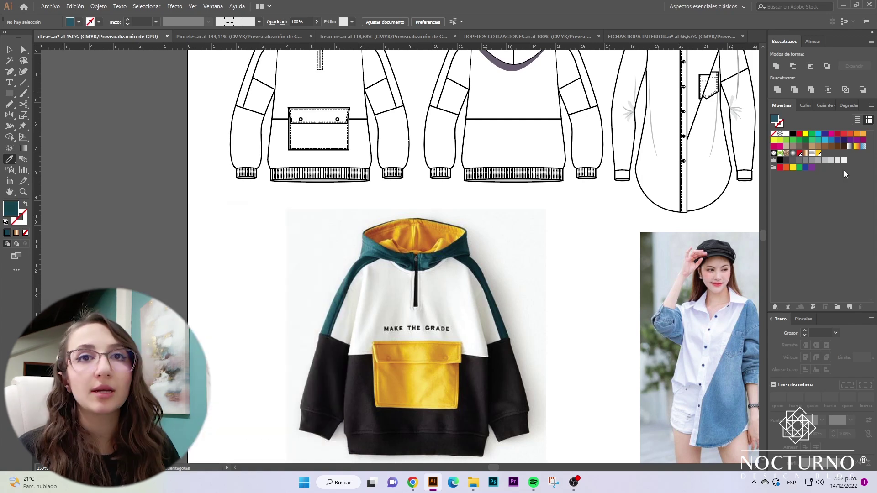
Step: Save the dark teal fill as a new global swatch named C=91 M=59 Y=55 K=43
left_click(852, 307)
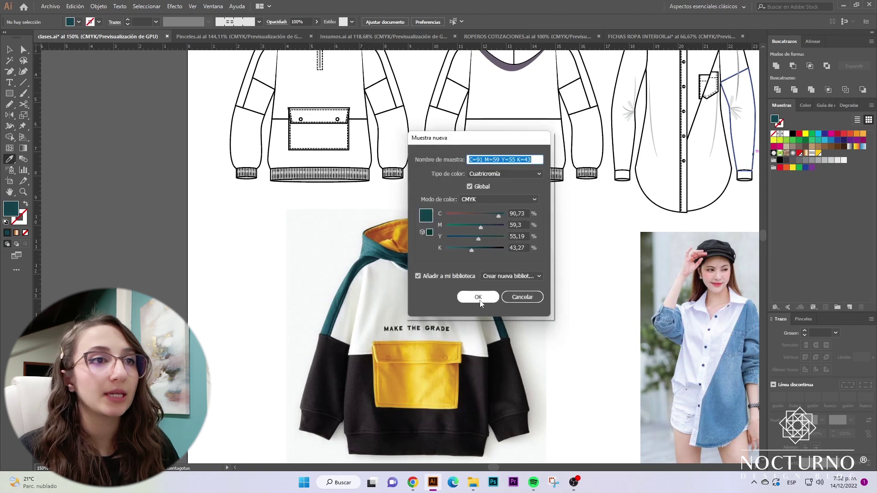
left_click(526, 297)
left_click(556, 98)
scroll(548, 137, "down", 1)
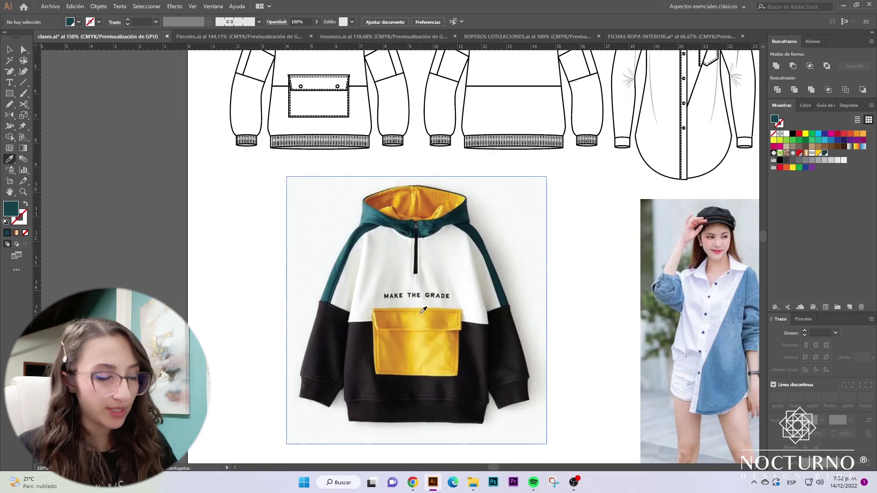
key("v")
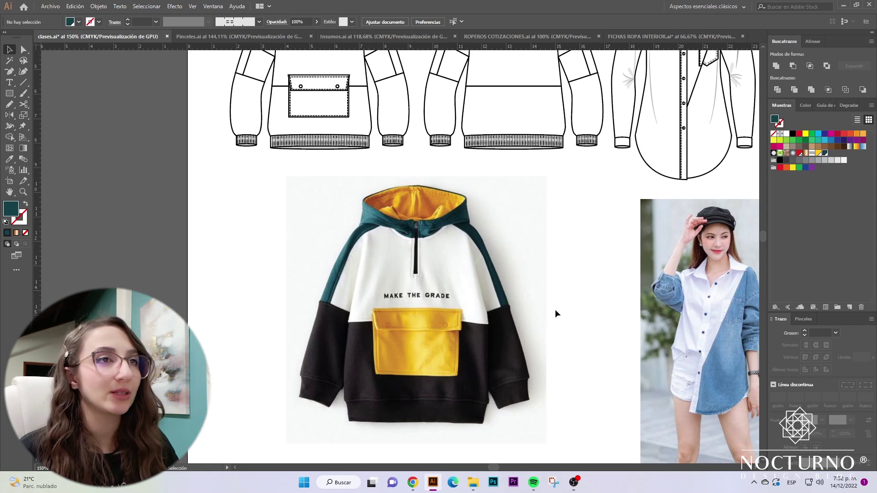
Step: Isolate the grouped front-view hoodie drawing so its individual pieces are editable
scroll(552, 316, "up", 5)
key("z")
left_click_drag(224, 188, 323, 309)
key("a")
key("v")
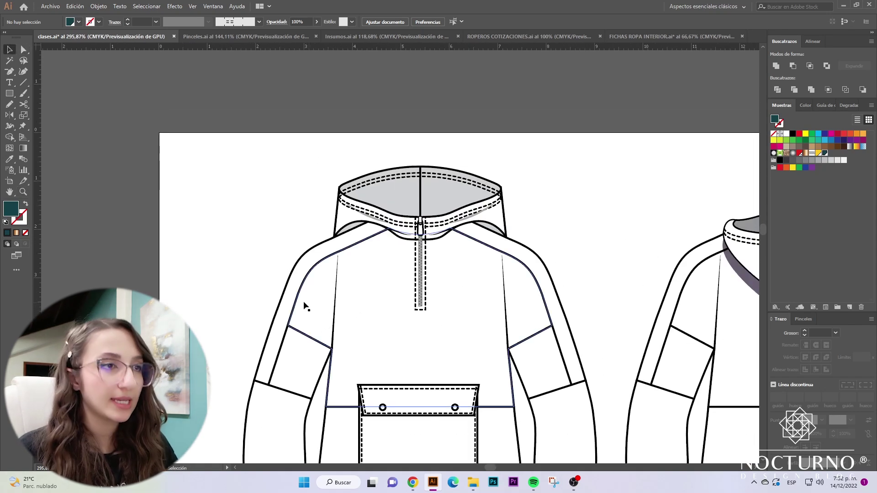
left_click(390, 335)
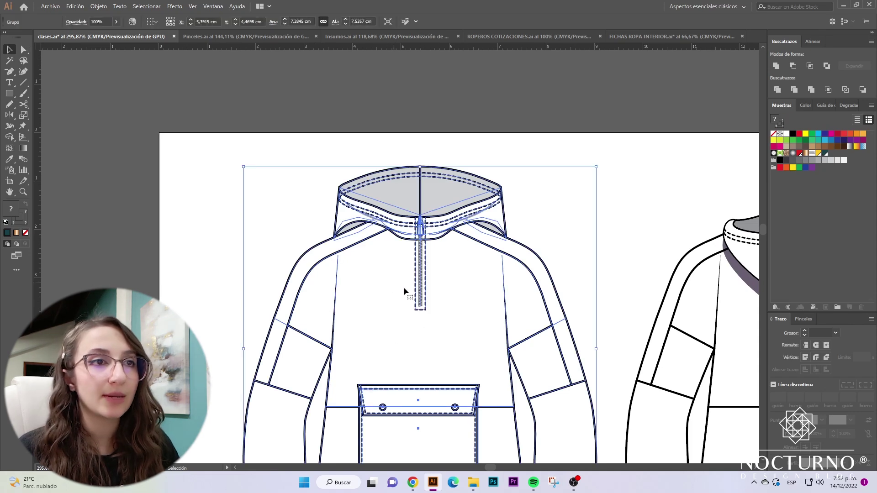
double_click(446, 268)
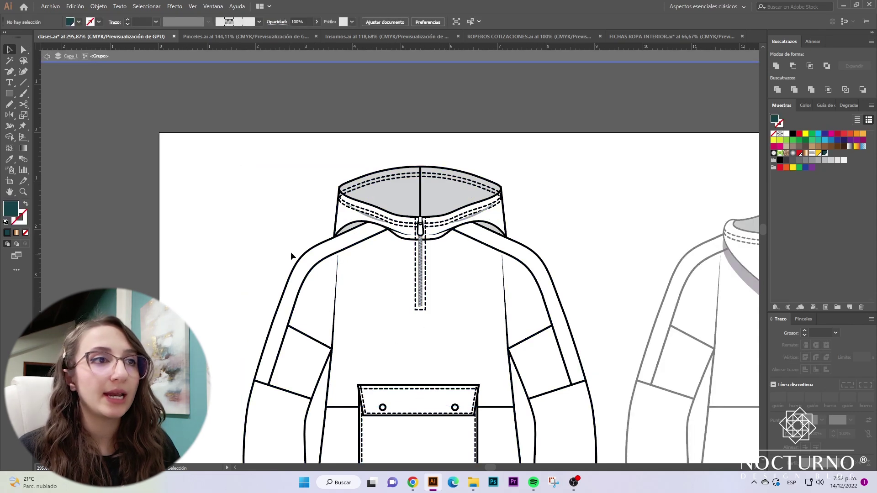
Step: Try selecting single sleeve pieces and swatch colours in the isolated hoodie group, and leave isolation with nothing selected
left_click(317, 251)
left_click(513, 245)
left_click(553, 182)
left_click(533, 254)
left_click(799, 133)
left_click(818, 134)
left_click(838, 133)
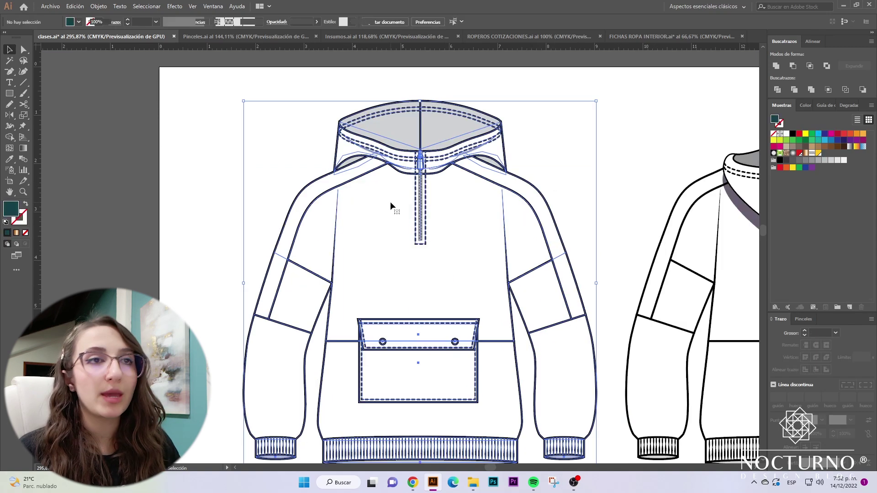
left_click(387, 207)
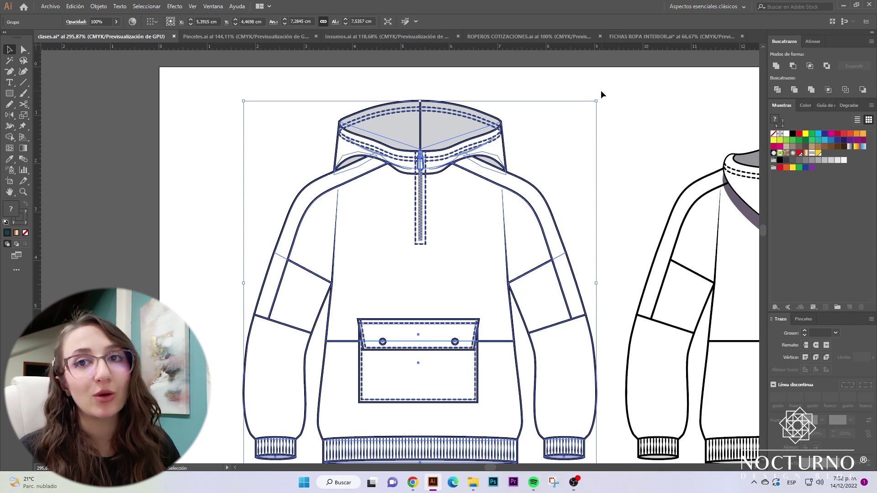
left_click(547, 164)
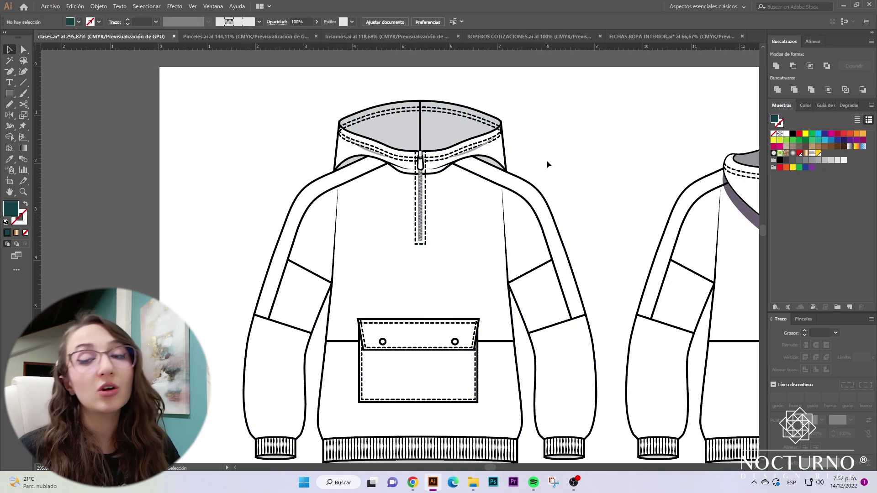
Step: Select only one outer sleeve stripe of the front hoodie with Direct Selection, and clear the selection
key("a")
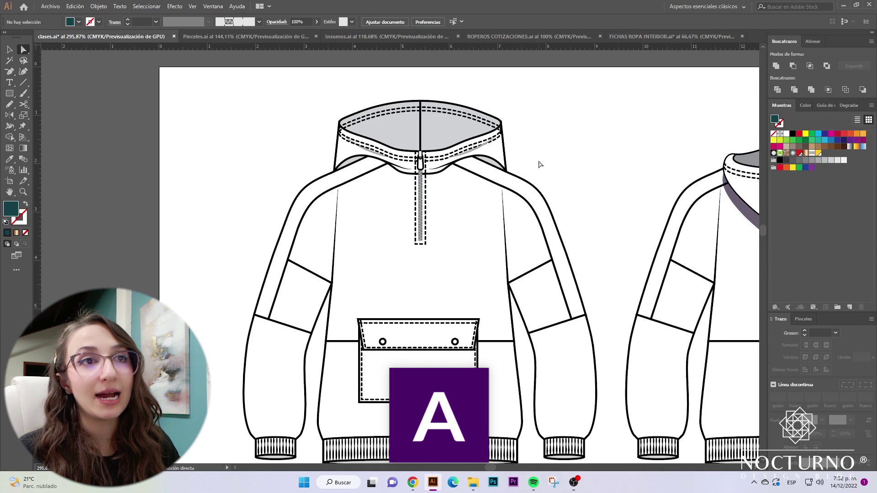
left_click(521, 188)
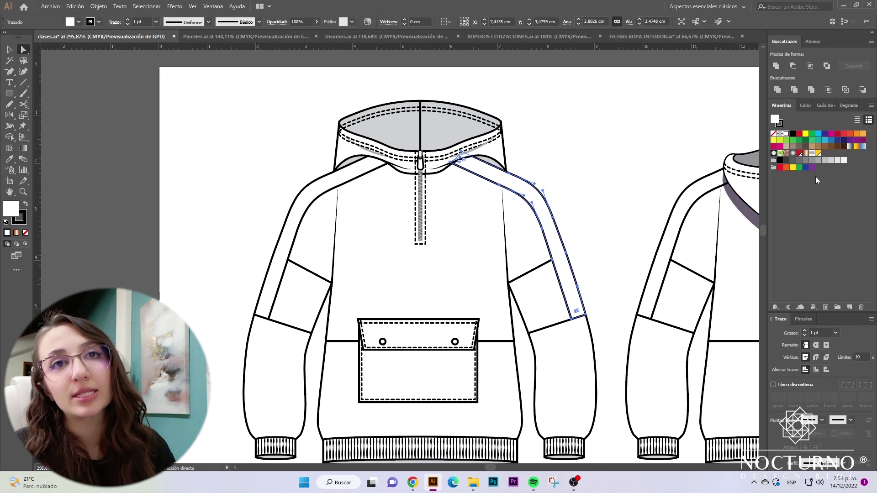
left_click(585, 144)
Step: Examine where the colours sit on the hoodie photo and compare them with the pieces of the flat drawings
scroll(590, 160, "down", 1)
key("ctrl+minus")
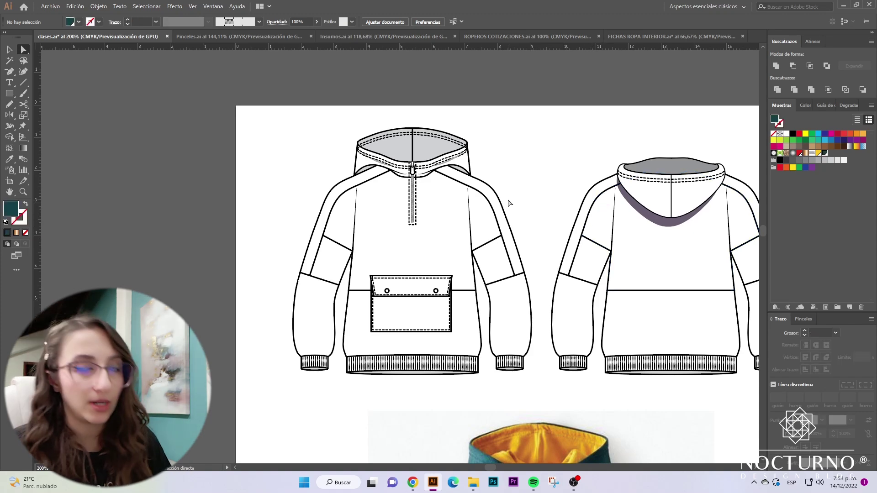
key("z")
mouse_move(471, 175)
left_mouse_down()
mouse_move(580, 206)
mouse_move(468, 157)
left_mouse_up()
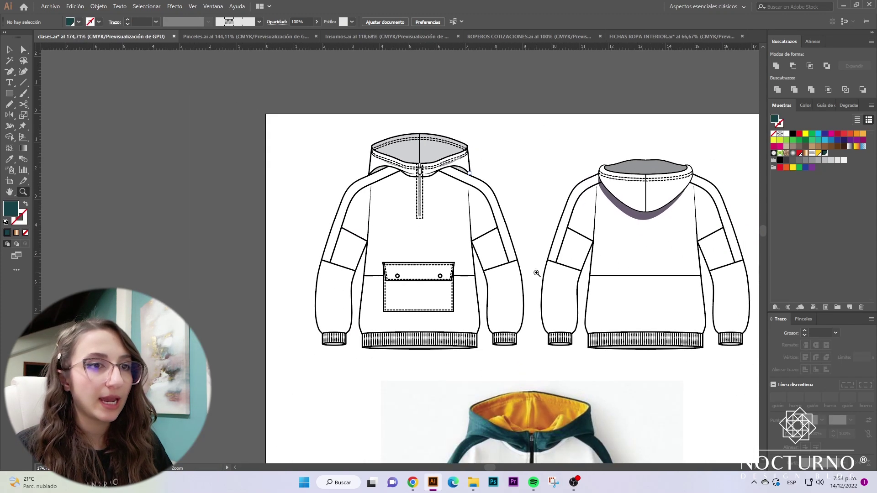
scroll(544, 285, "down", 2)
scroll(471, 361, "down", 3)
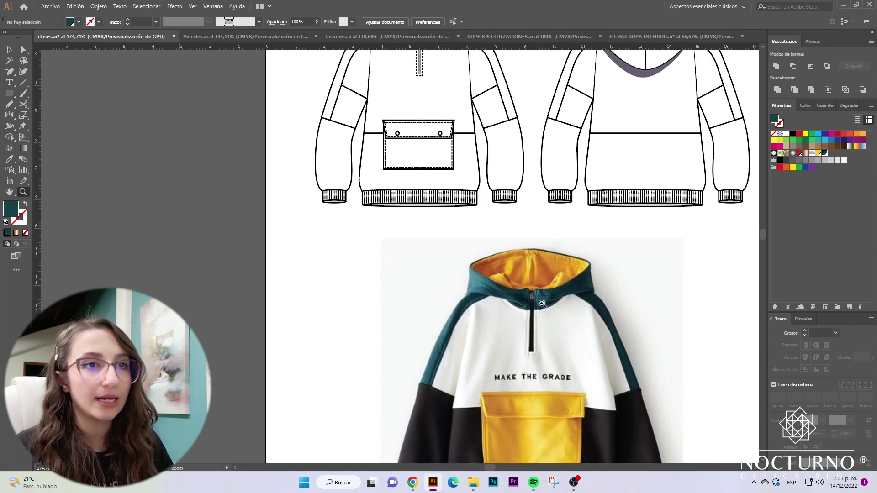
scroll(593, 314, "up", 2)
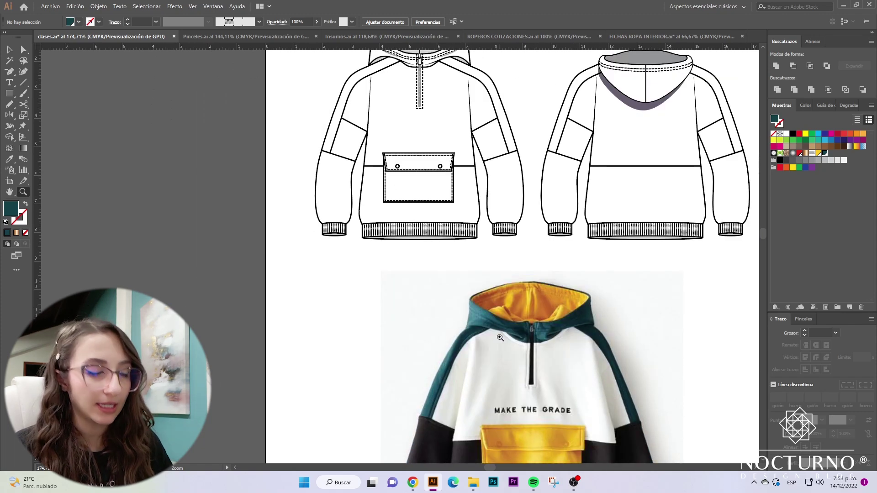
scroll(494, 337, "up", 8)
key("a")
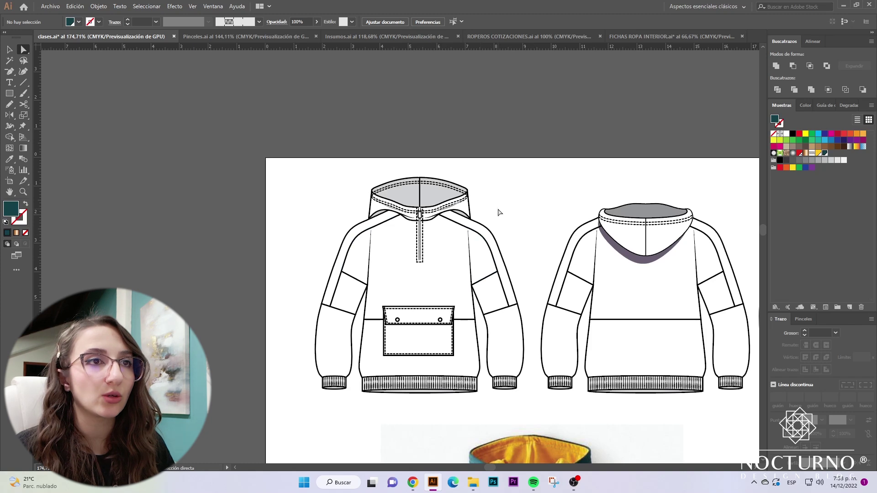
Step: Fill both outer sleeve stripes and the outer hood pieces of the front hoodie with the saved dark teal swatch
left_click(481, 235)
left_click(343, 249, "shift")
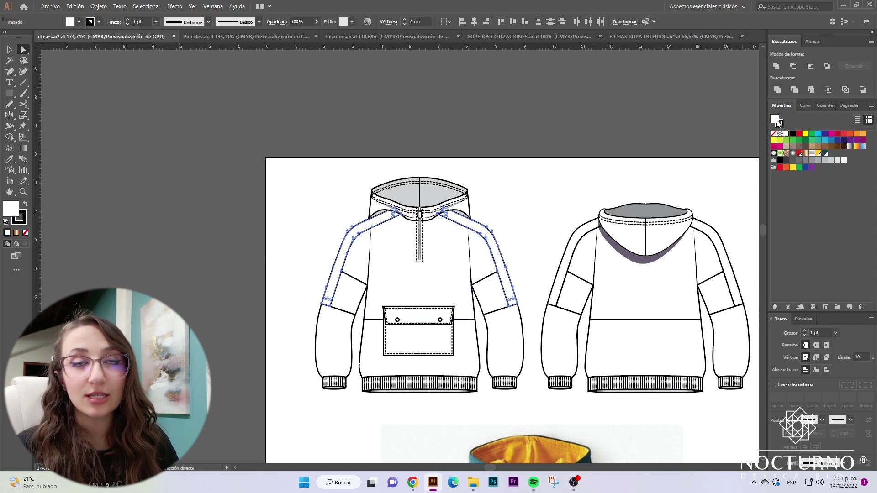
left_click(826, 156)
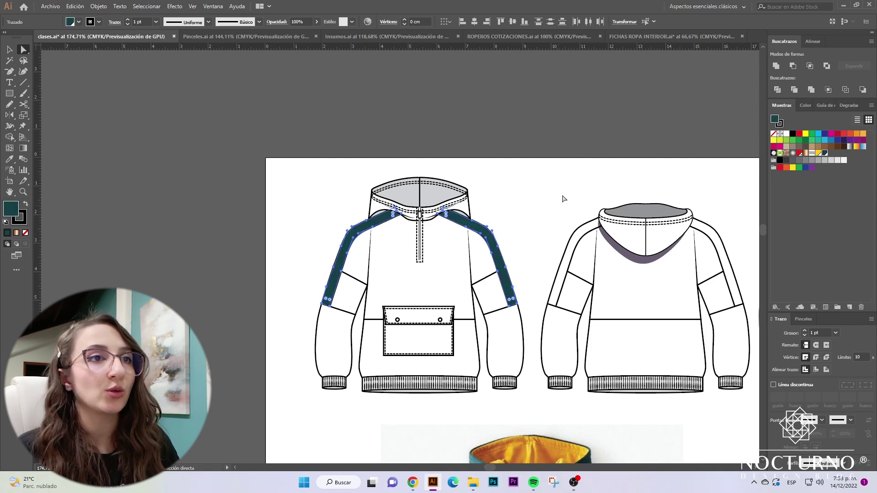
left_click(507, 200)
left_click(468, 212)
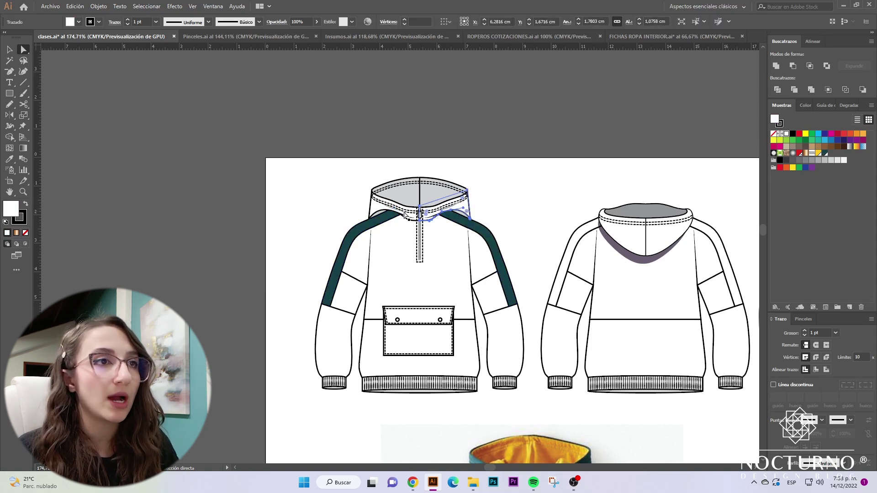
left_click(825, 155)
left_click(502, 223)
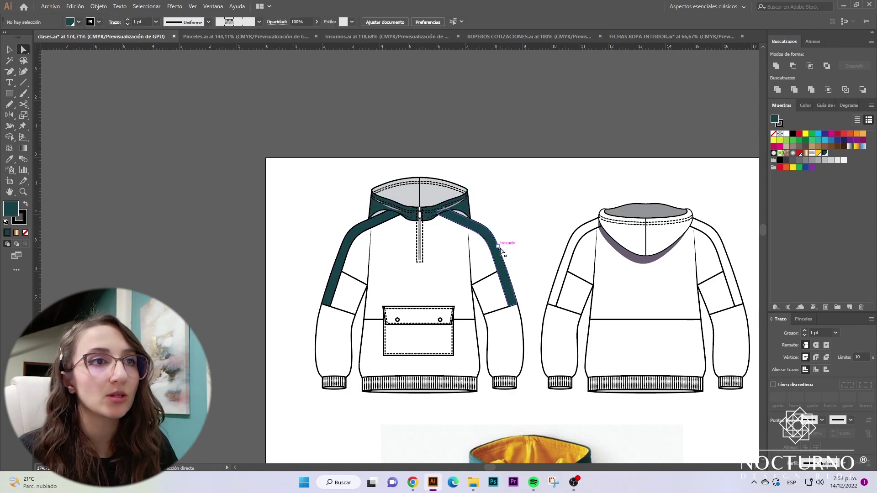
Step: Fill the front hoodie's hood lining, pocket flap and pocket body with the saved yellow swatch
scroll(496, 223, "down", 4)
left_click(437, 96)
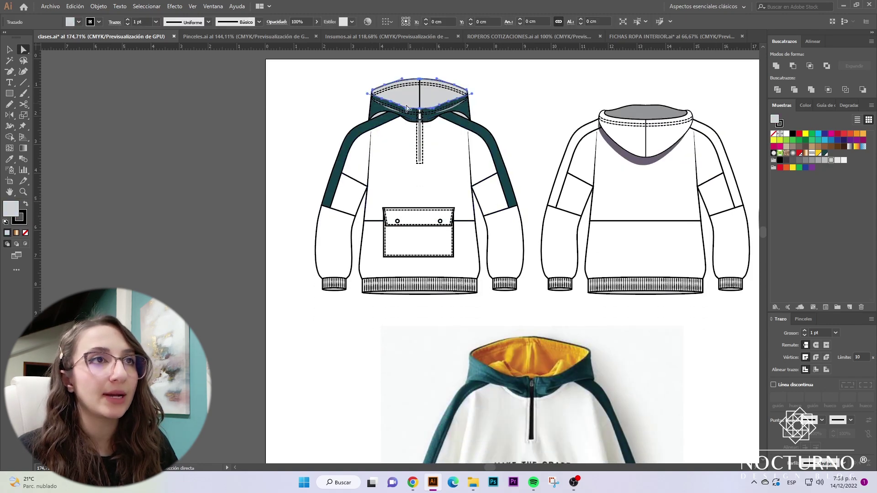
scroll(436, 137, "down", 3)
left_click(432, 183)
left_click(424, 153, "shift")
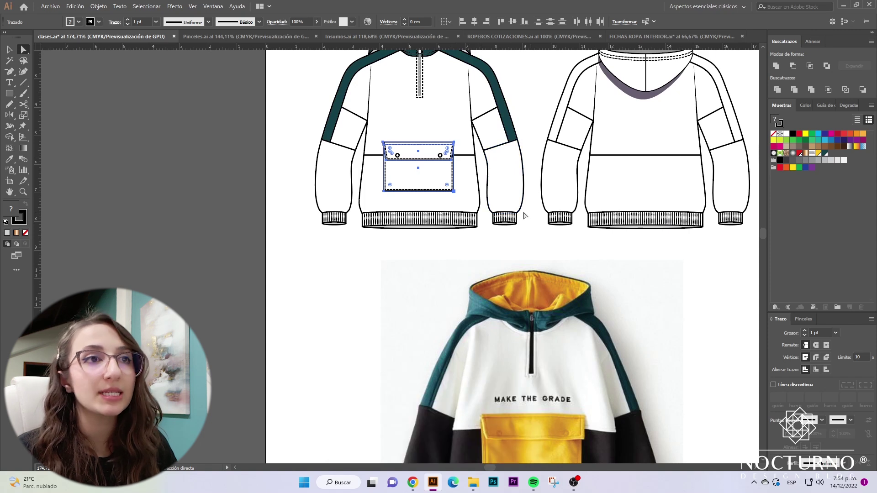
scroll(488, 176, "up", 2)
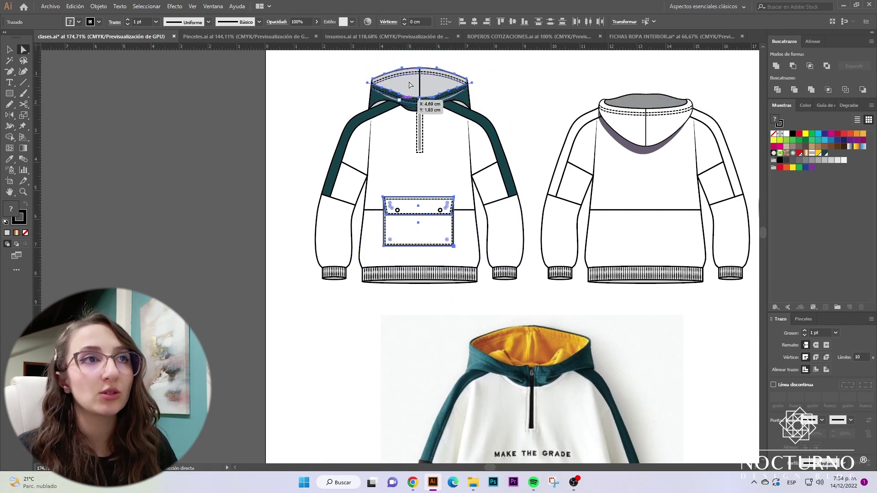
left_click(818, 153)
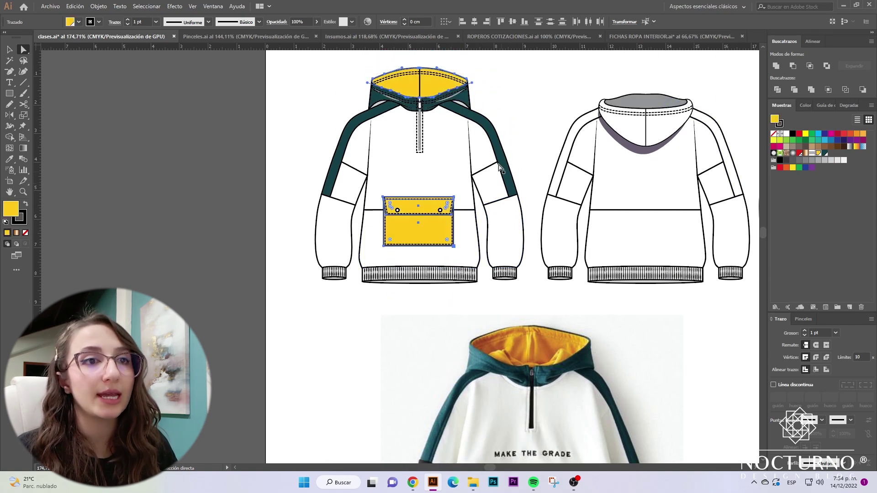
left_click(504, 90)
Step: Fill both lower sleeves and the lower body panel of the front hoodie with a dark grey swatch
scroll(440, 259, "down", 2)
key("z")
left_click_drag(466, 224, 547, 257)
scroll(546, 257, "up", 2)
key("a")
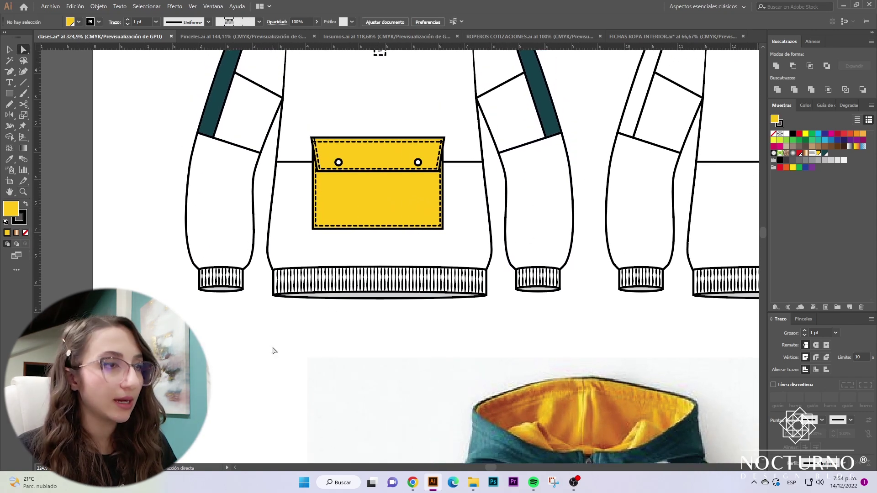
left_click(235, 224)
left_click(527, 205, "shift")
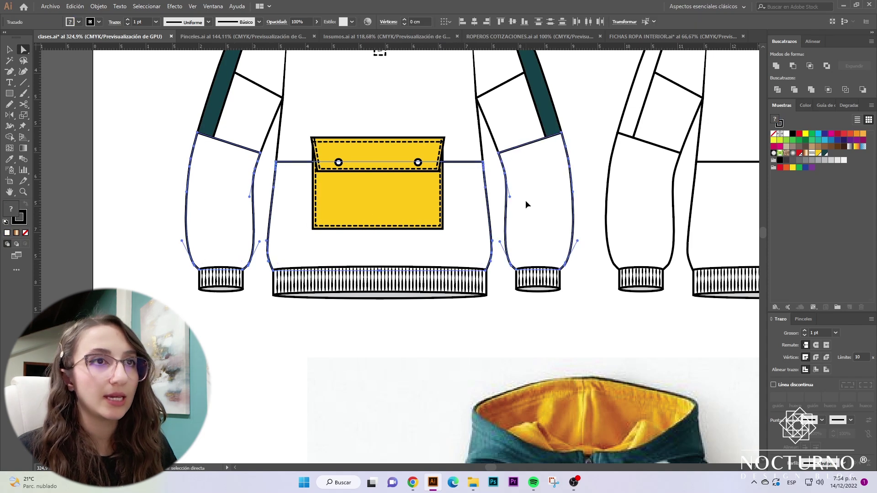
left_click(786, 161)
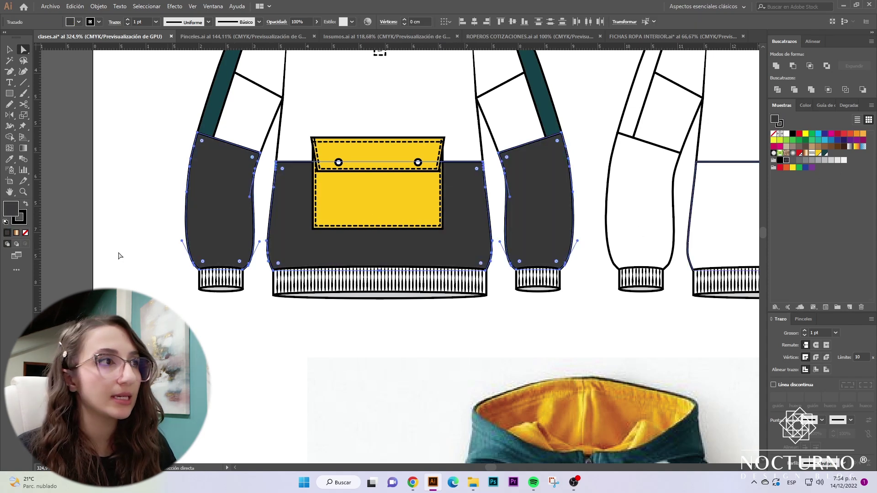
Step: Darken the selected lower panels to near-black C=71 M=65 Y=64 K=72 and save that colour as a new global swatch
double_click(10, 210)
type("232323")
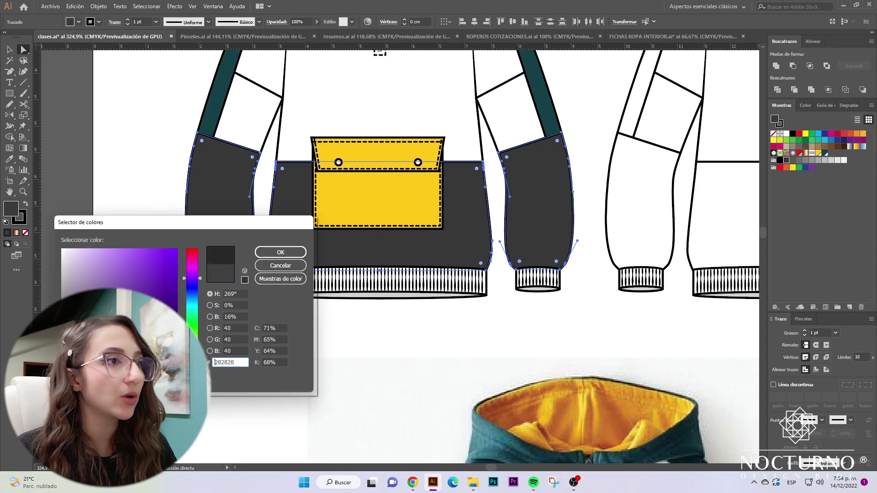
left_click(280, 252)
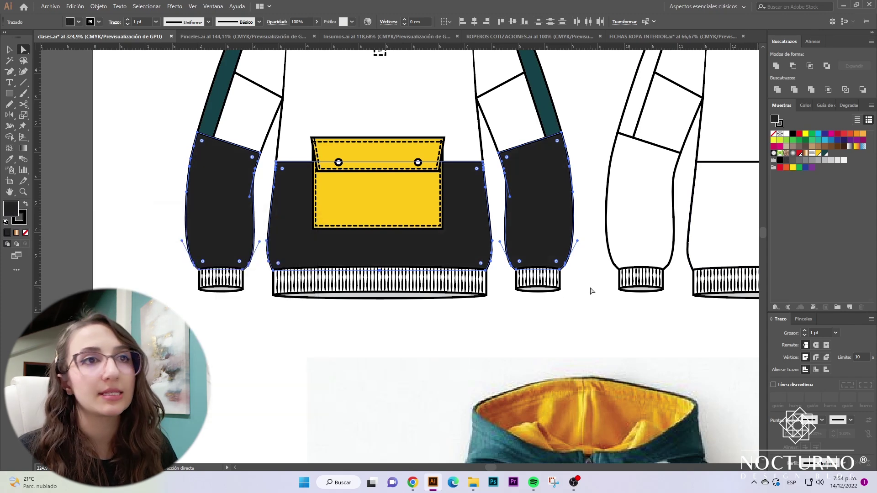
left_click(849, 307)
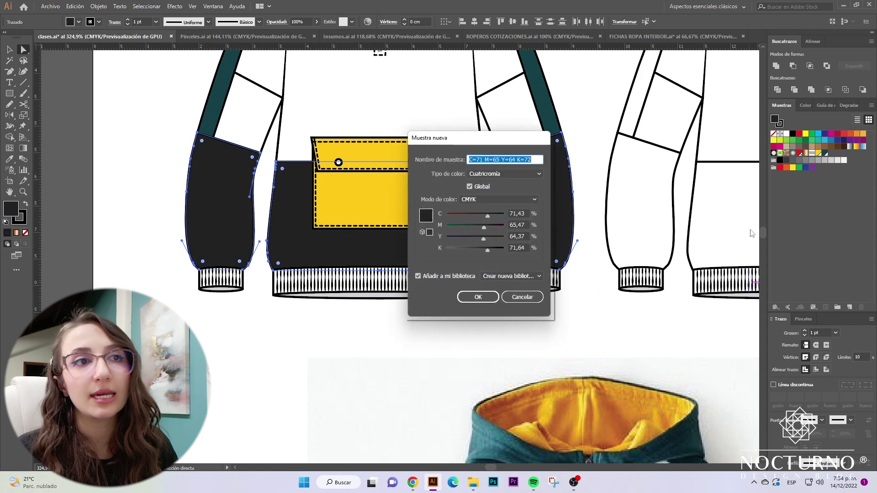
left_click(471, 297)
left_click(556, 100)
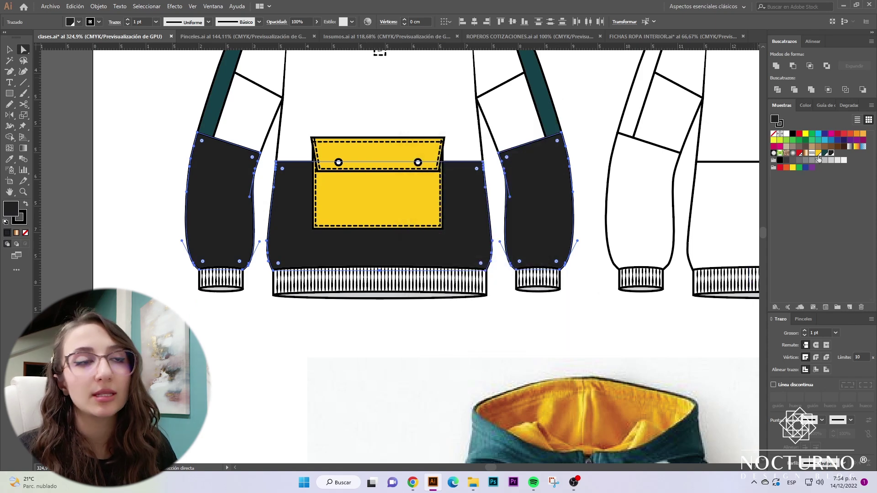
left_click(495, 328)
Step: Examine the coloured front drawing, especially the hood and its lining, and compare it with the hoodie photo
key("v")
scroll(341, 331, "up", 5)
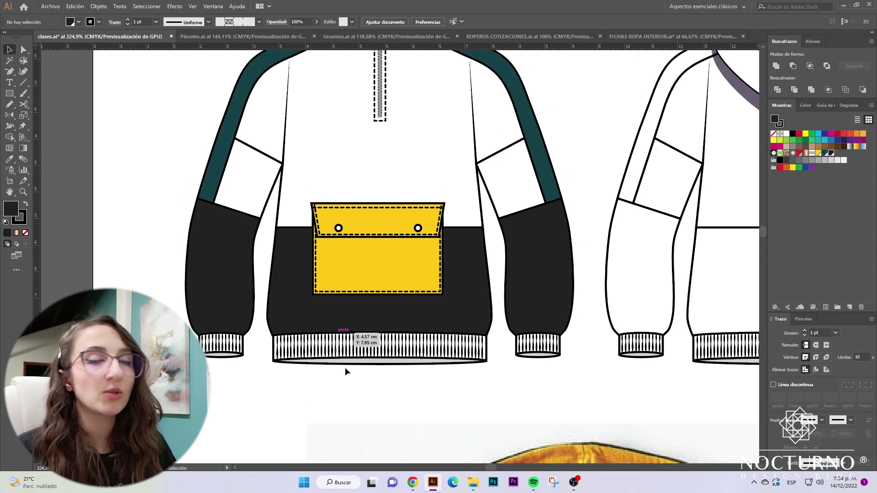
scroll(346, 374, "up", 3)
key("z")
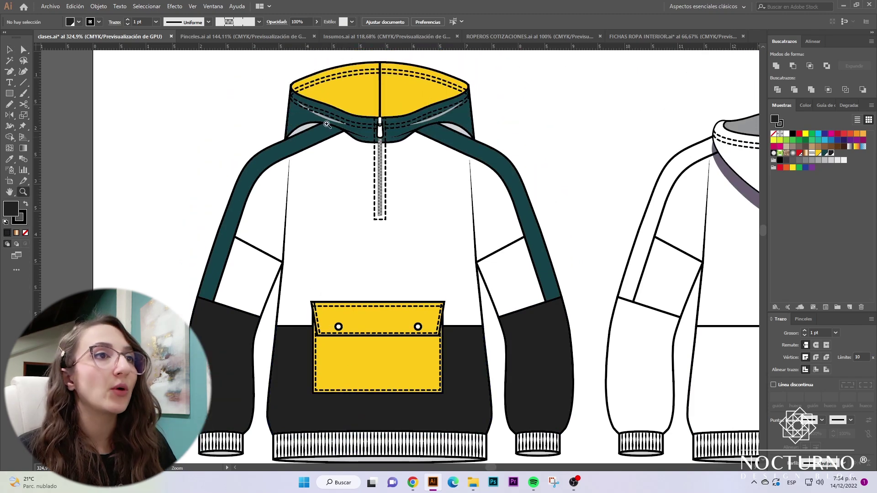
left_click(421, 244)
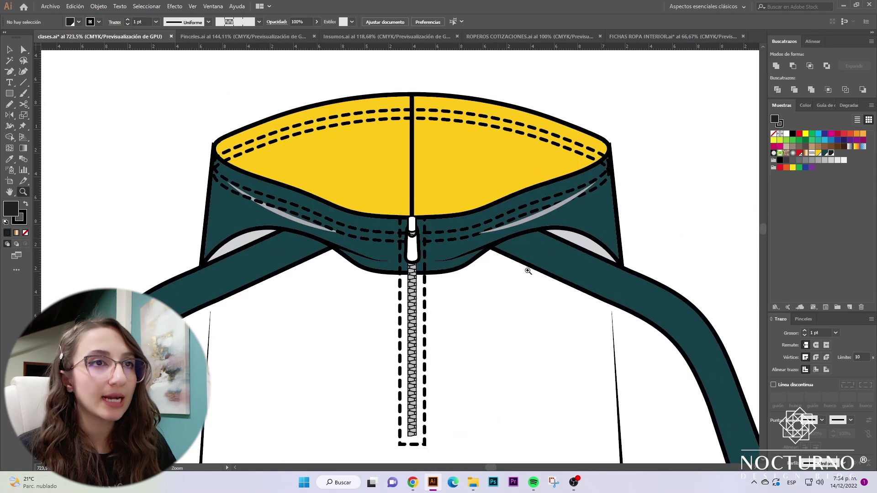
left_click_drag(596, 317, 435, 172)
scroll(597, 176, "down", 5)
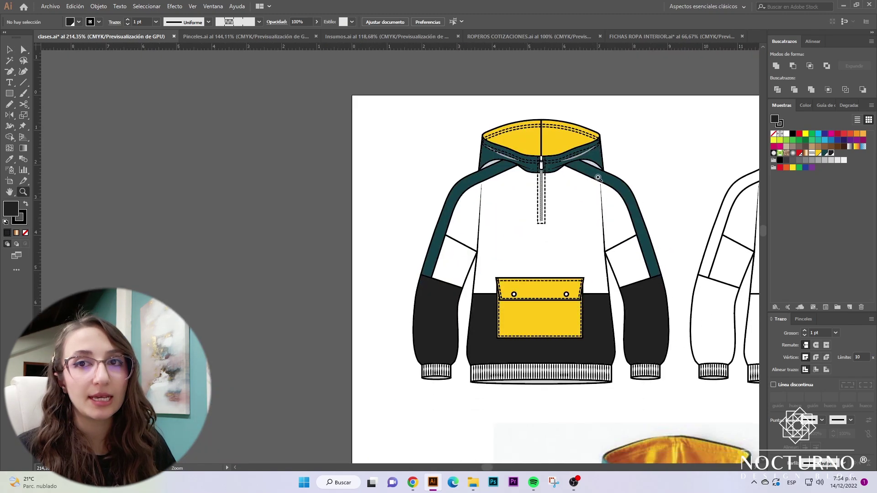
scroll(585, 253, "down", 3)
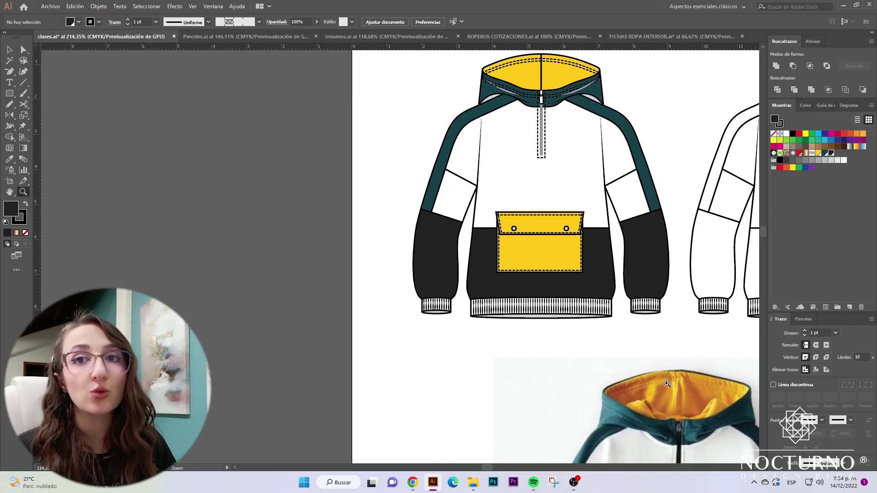
scroll(699, 384, "up", 5)
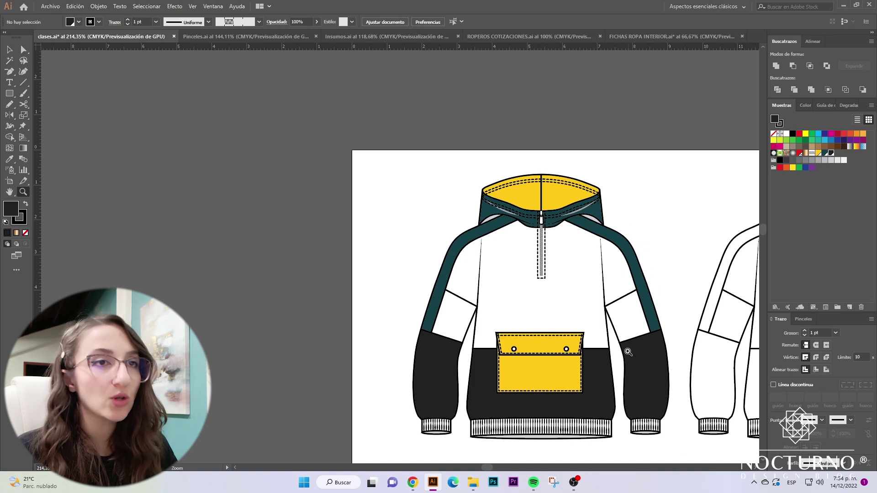
left_click_drag(489, 468, 492, 468)
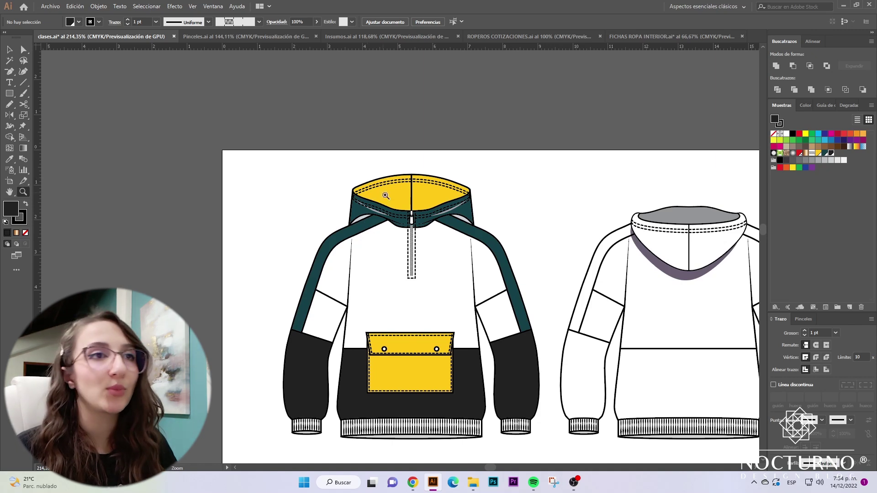
Step: Try darkening the yellow fill of only the hood lining to mustard D6A20F
left_click(377, 163)
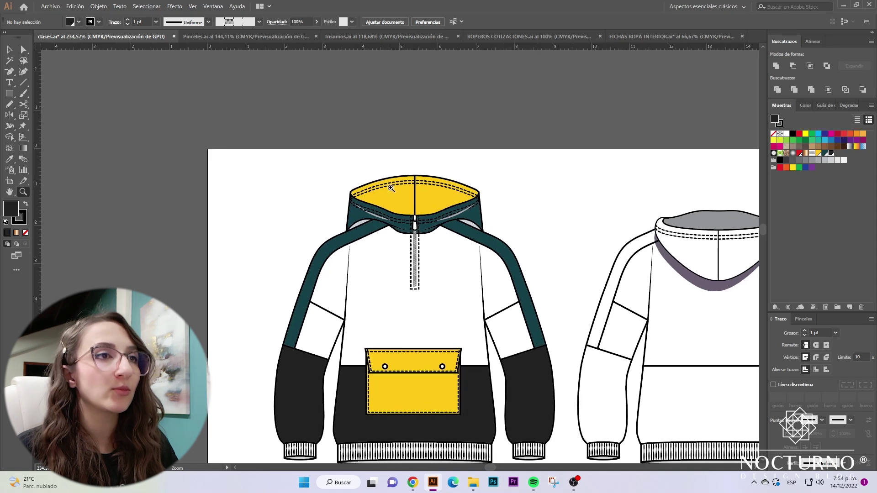
key("a")
left_click(421, 207)
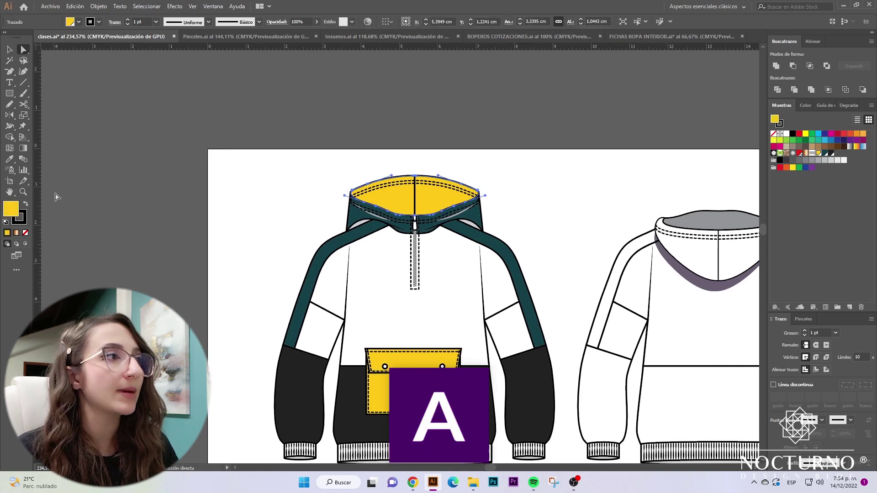
double_click(10, 208)
left_click_drag(166, 251, 168, 265)
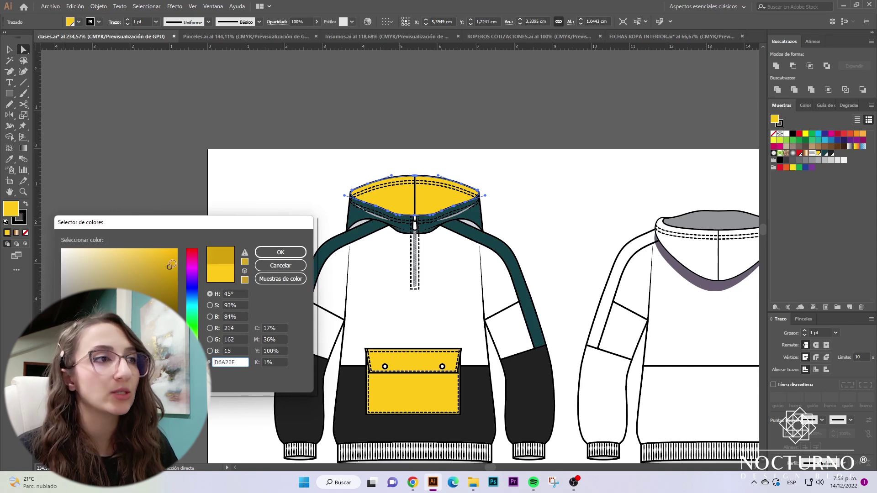
left_click(280, 252)
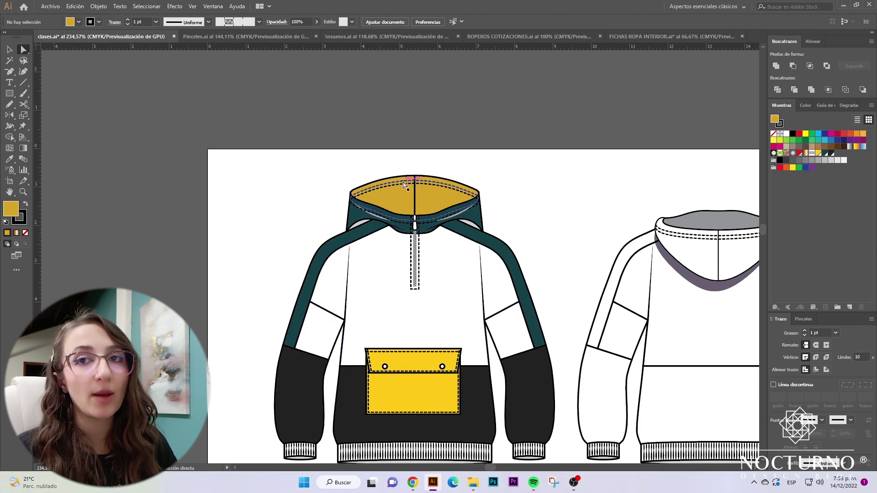
scroll(411, 197, "down", 3)
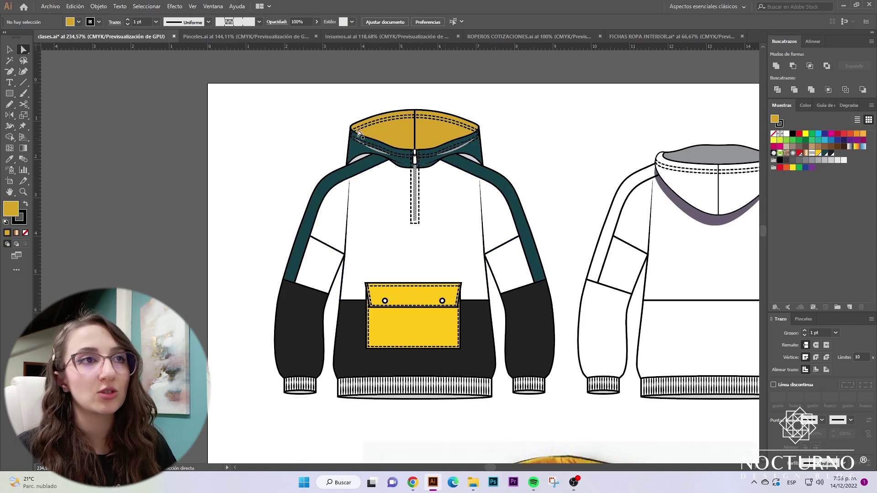
Step: Compare the hood lining's mustard fill with the original yellow by undoing and redoing it, and leave the lining yellow
scroll(490, 354, "up", 2)
key("ctrl+z")
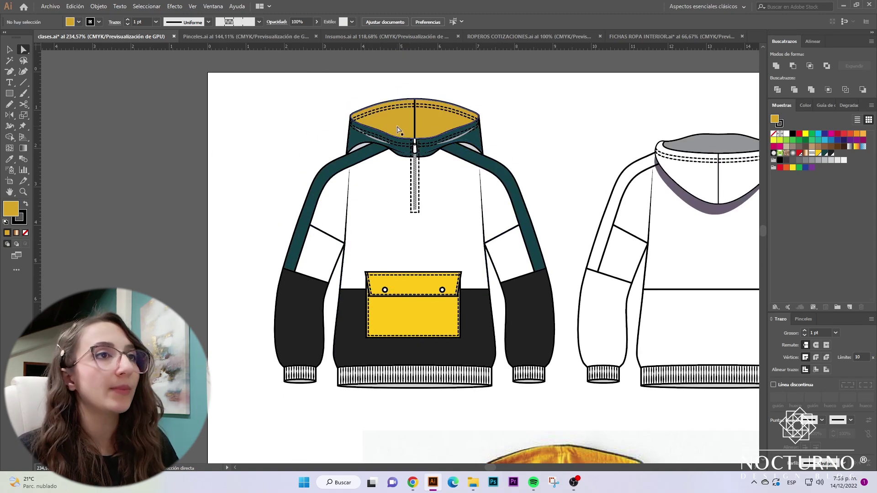
left_click(391, 134)
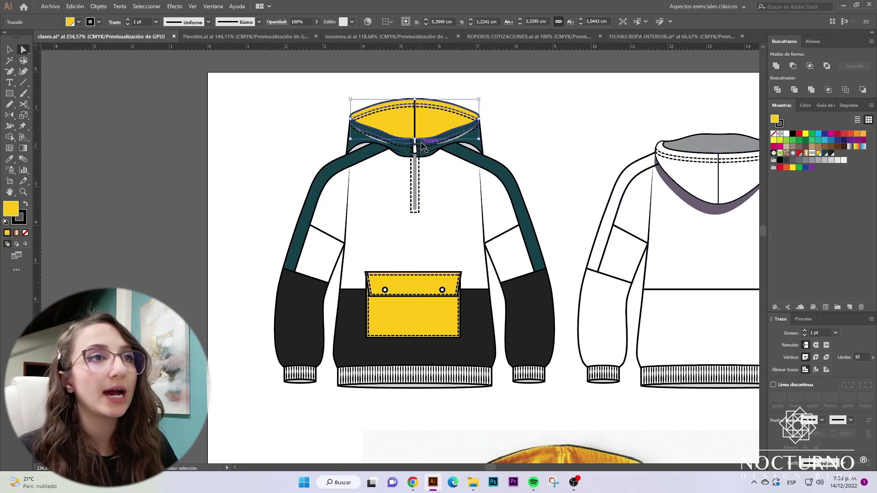
key("ctrl+shift+z")
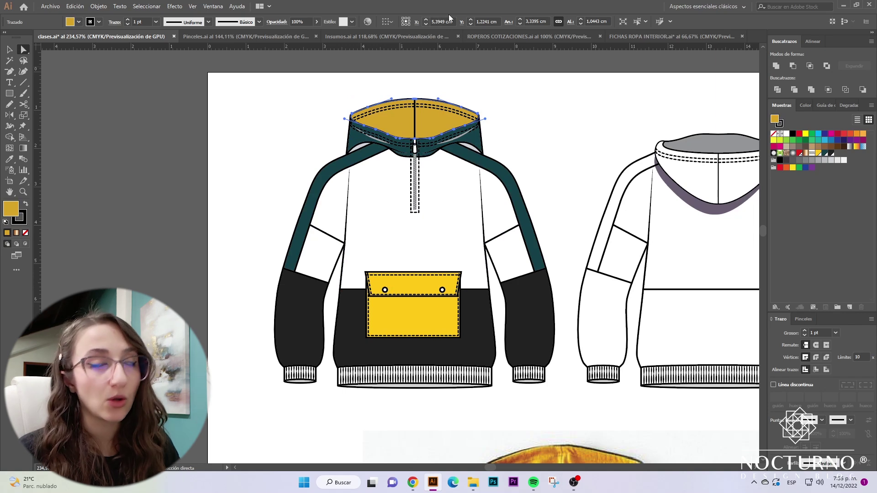
key("ctrl+shift+z")
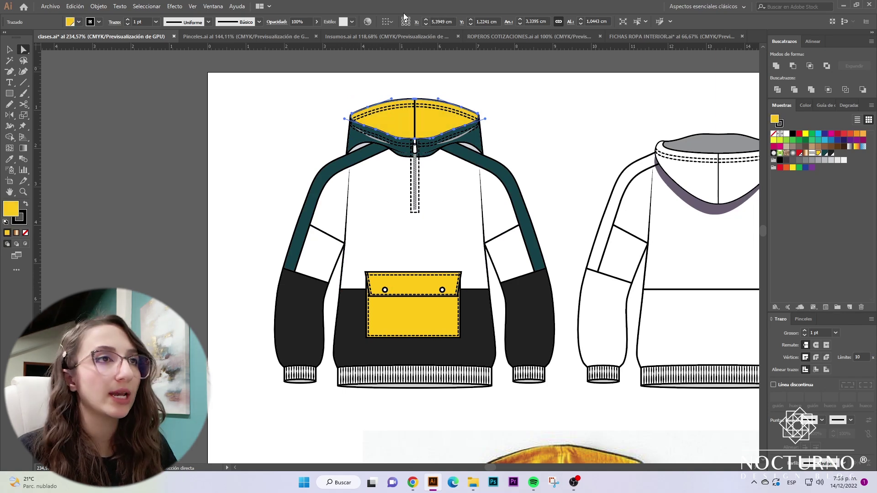
Step: Darken the hood lining's yellow fill slightly so it reads as a deeper shade than the pocket
double_click(11, 210)
left_click_drag(168, 250, 172, 255)
left_click(281, 252)
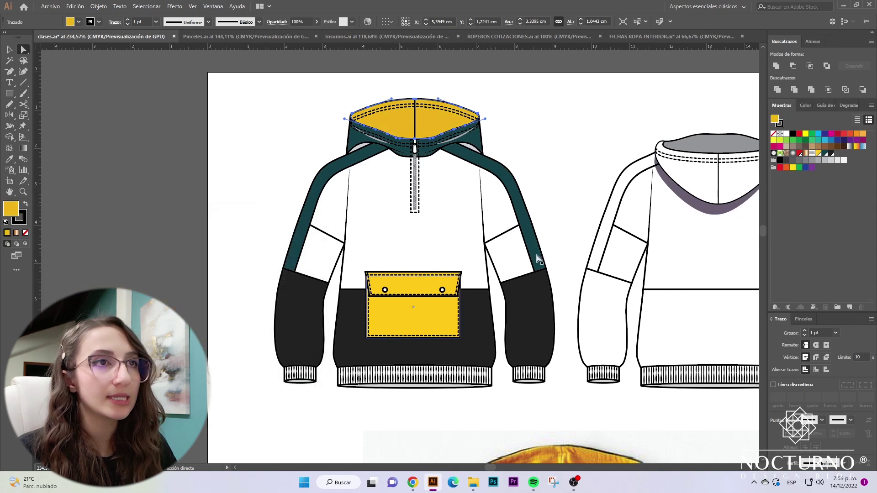
left_click(553, 180)
Step: Fill both grey inner neck pieces under the hood with the saved teal swatch, darkened to 082C30
key("z")
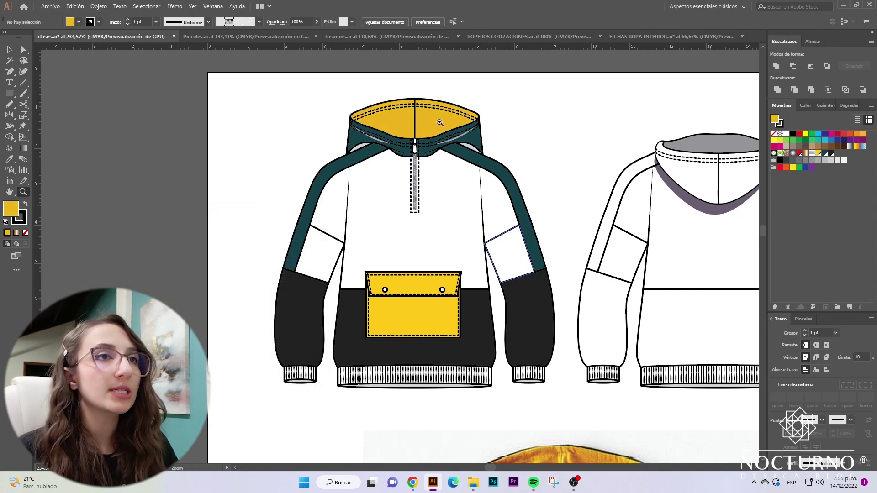
left_click(439, 122)
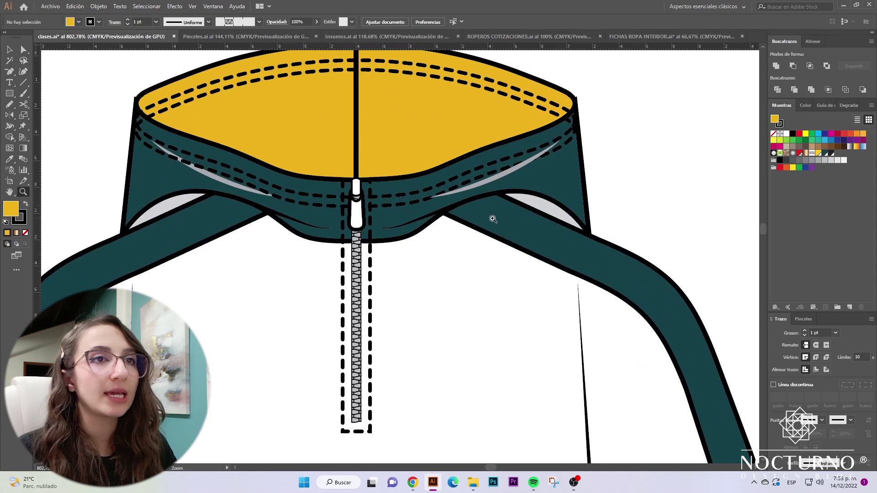
key("a")
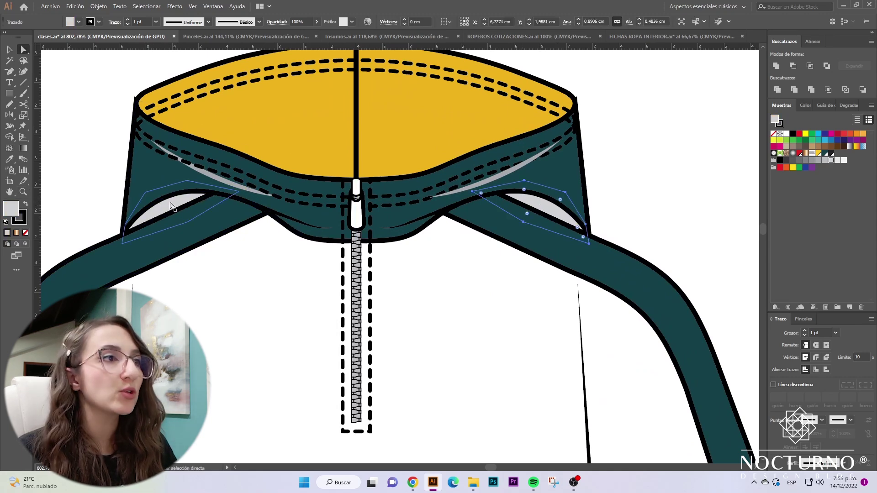
left_click(178, 205, "shift")
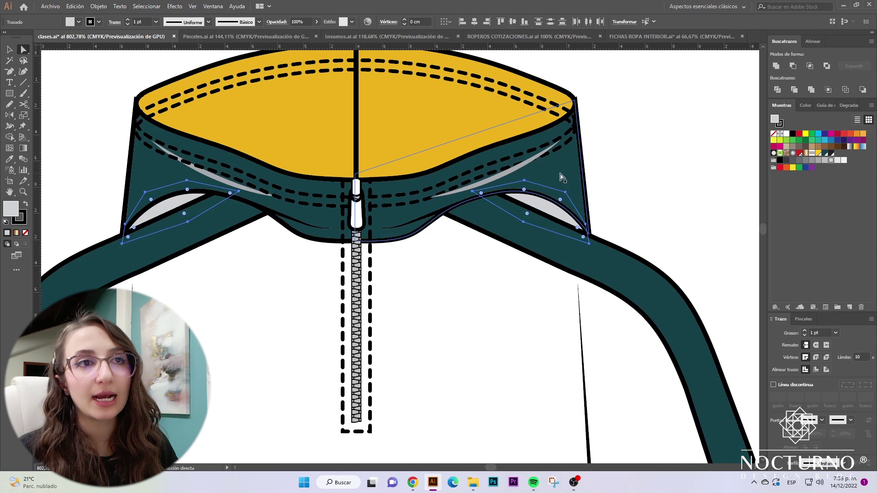
left_click(825, 153)
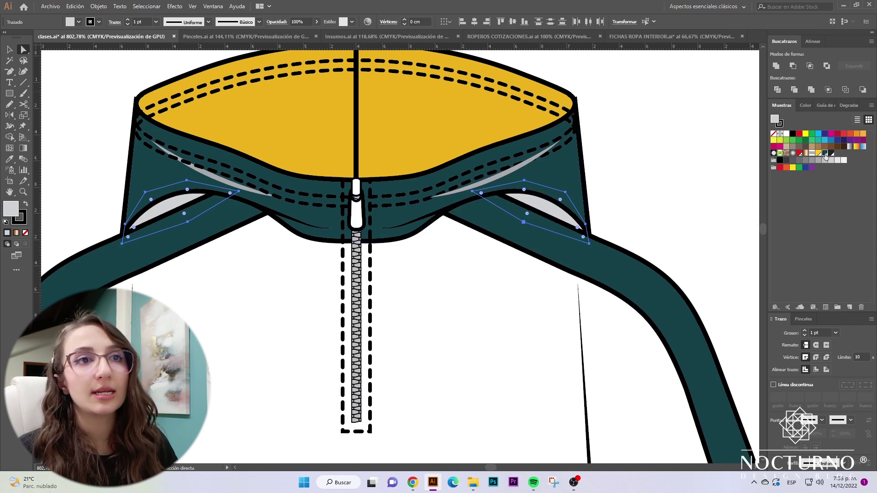
double_click(12, 209)
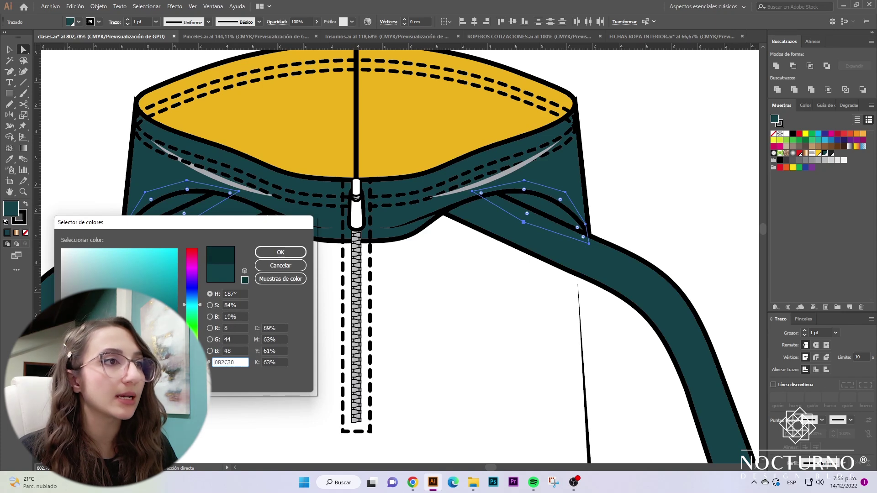
left_click(280, 252)
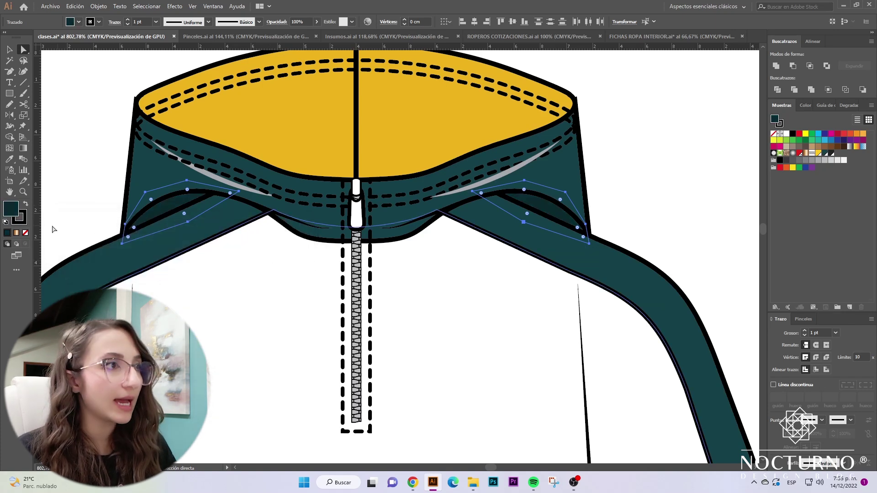
Step: Darken the fill of both inner neck pieces further to near-black teal 031819
double_click(12, 210)
left_click_drag(163, 351, 161, 354)
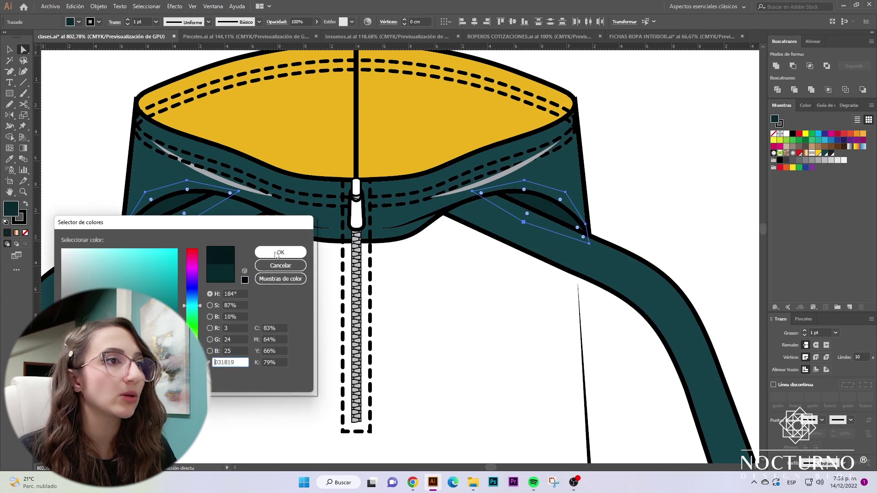
left_click(278, 254)
key("ctrl+shift+a")
key("ctrl+minus")
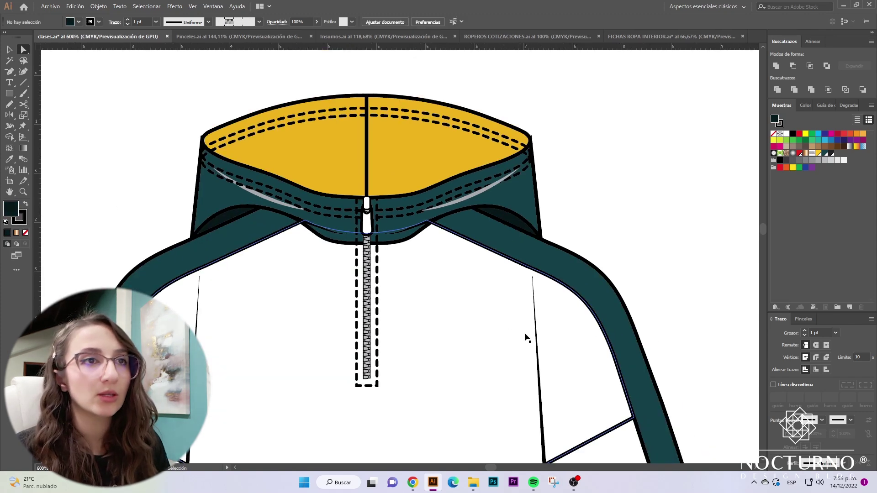
key("ctrl+minus")
key("ctrl+plus")
key("ctrl+plus")
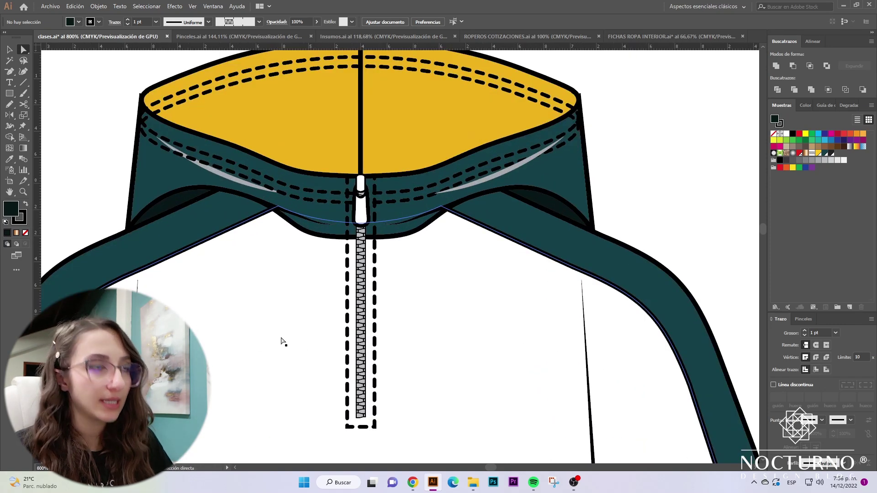
Step: Save the inner neck piece's very dark teal as a new global CMYK swatch
left_click(556, 220)
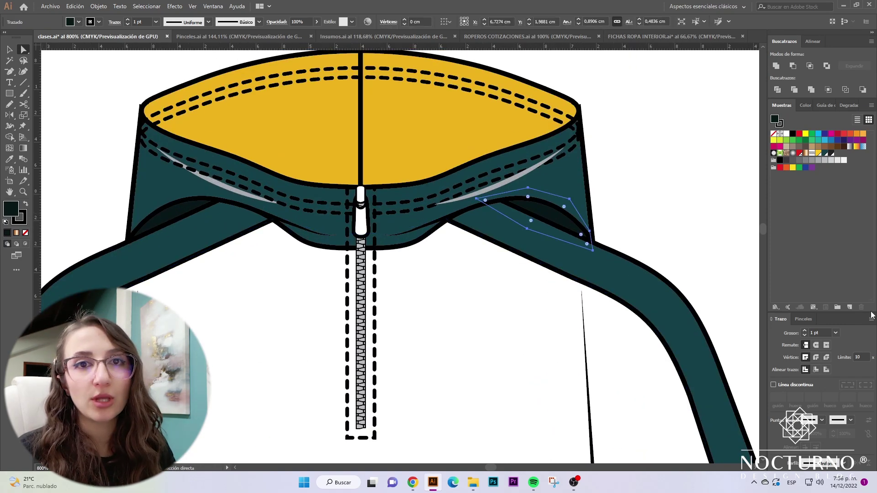
left_click(849, 307)
left_click(480, 291)
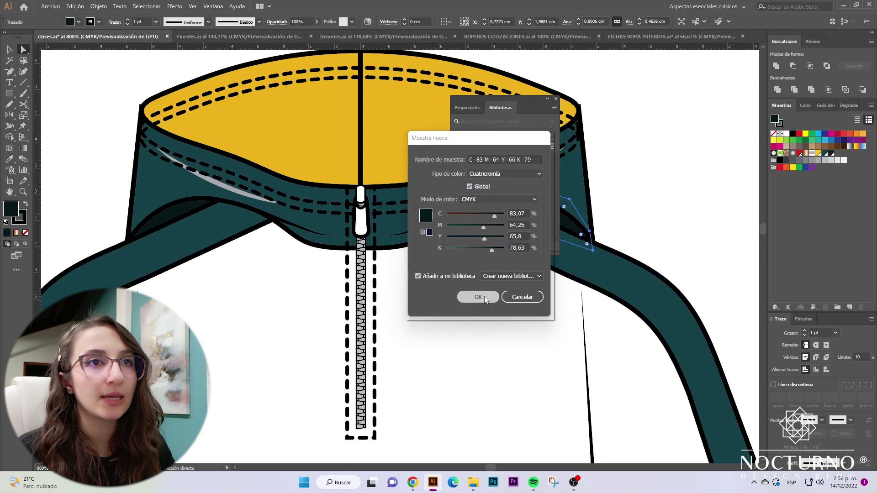
Step: Apply the new very dark teal swatch to the strokes of both grey fold lines on the hood, leaving no fill
left_click(602, 126)
left_click(498, 185)
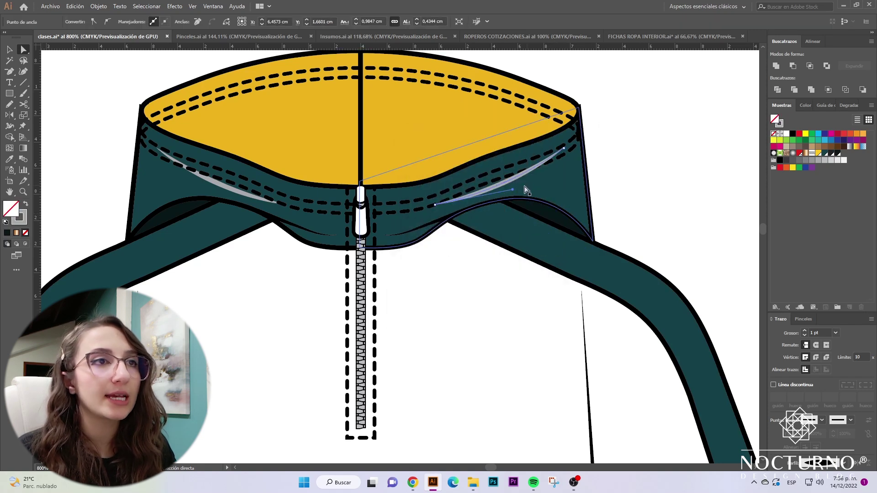
left_click(236, 200, "shift")
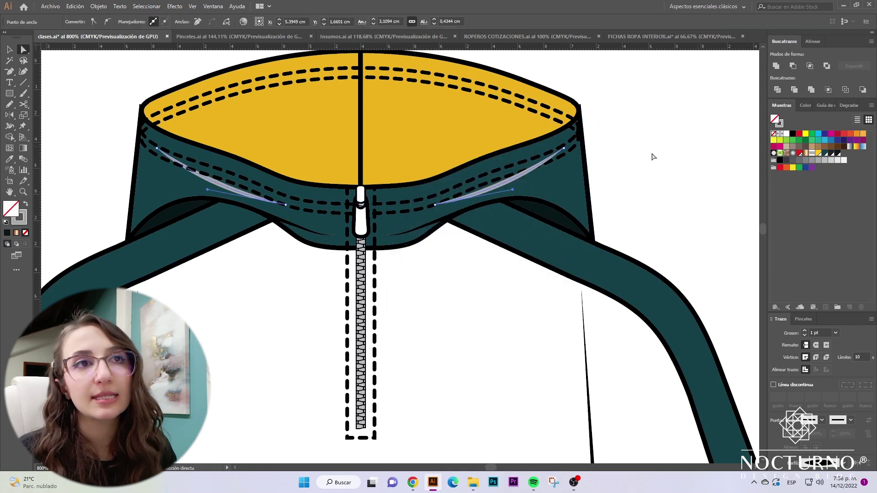
left_click(837, 154)
left_click(26, 204)
left_click(25, 233)
left_click(599, 300)
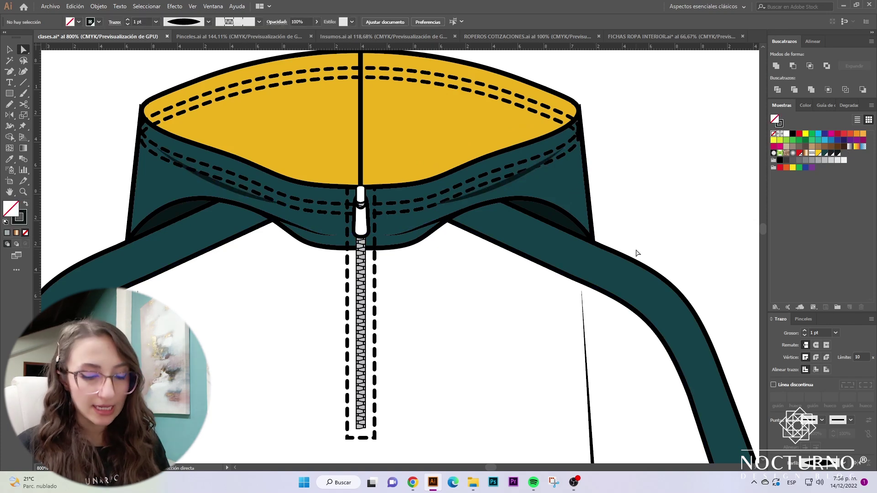
Step: Try recolouring the stroke of only the right-hand hood fold line to a brighter teal, 047A7A
key("ctrl+minus")
key("ctrl+minus")
key("ctrl+minus")
key("ctrl+plus")
key("ctrl+plus")
key("ctrl+plus")
key("ctrl+plus")
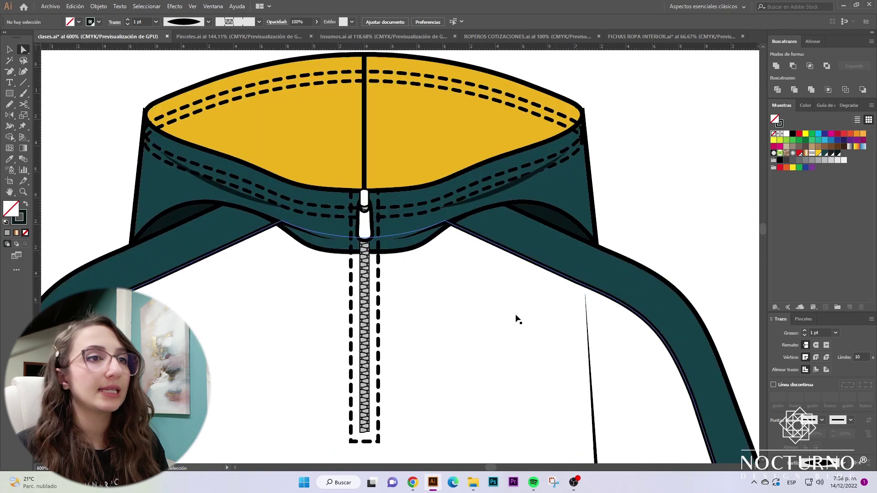
key("v")
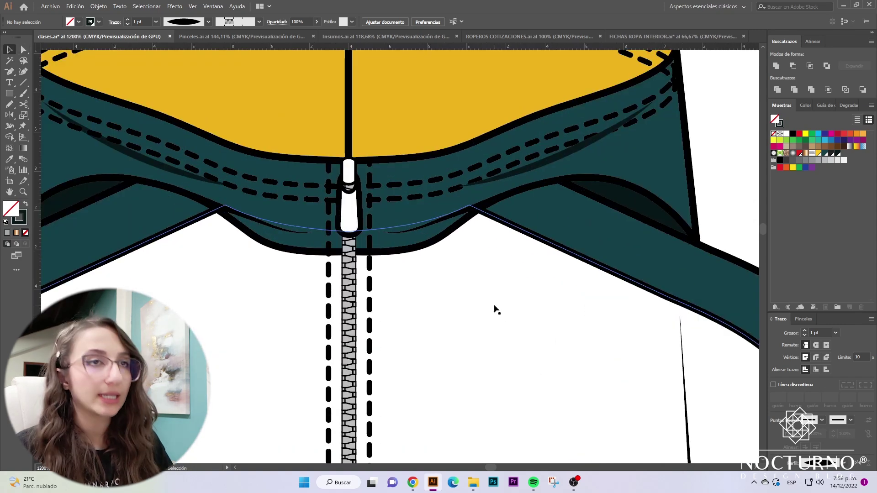
left_click(525, 173)
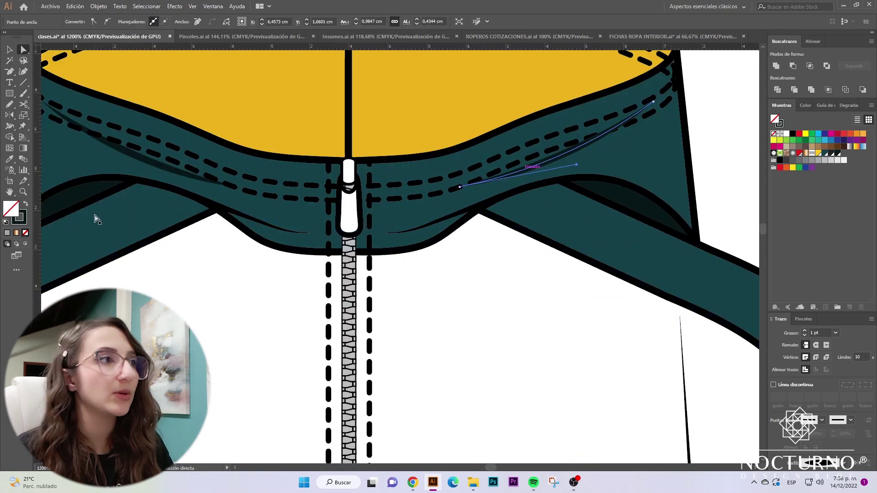
left_click(707, 159)
left_click(580, 147)
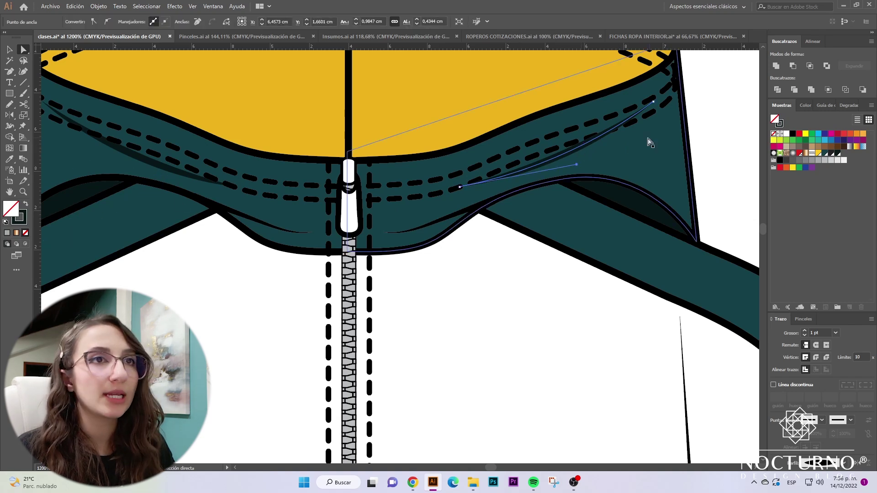
left_click(25, 221)
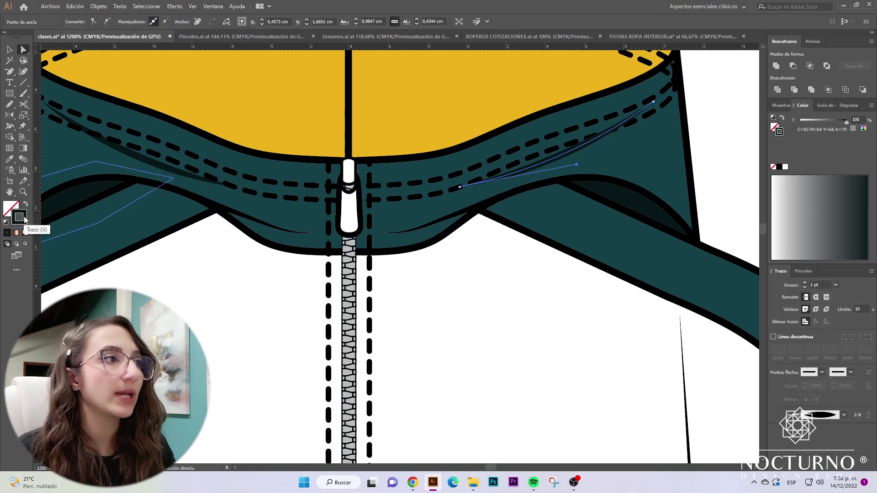
double_click(25, 222)
left_click_drag(126, 226, 460, 240)
left_click_drag(484, 368, 507, 325)
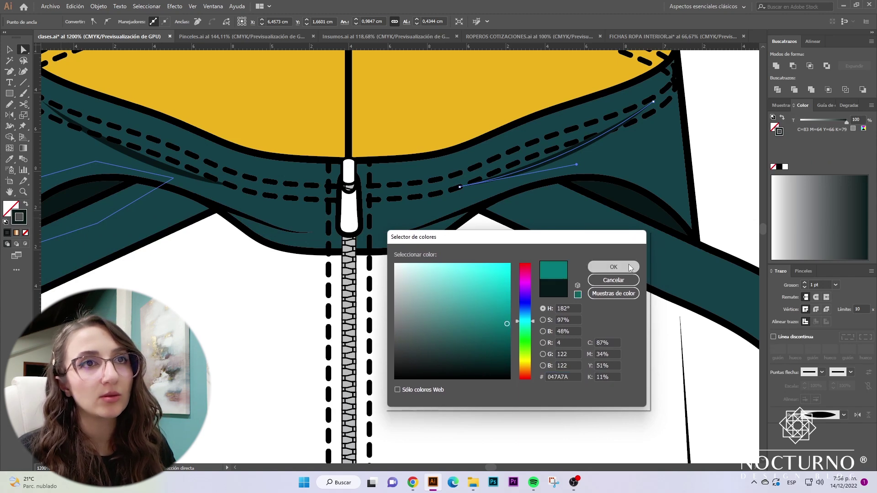
left_click(613, 267)
key("ctrl+minus")
key("ctrl+minus")
key("ctrl+minus")
key("ctrl+minus")
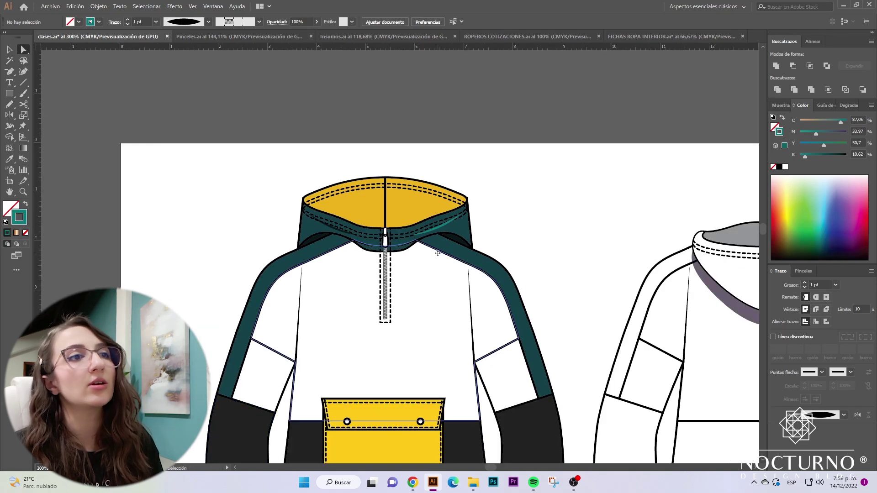
Step: Tone the right-hand hood fold line's stroke down to a darker teal, about C 90, M 43, Y 59, K 26
key("ctrl+plus")
key("ctrl+plus")
key("ctrl+plus")
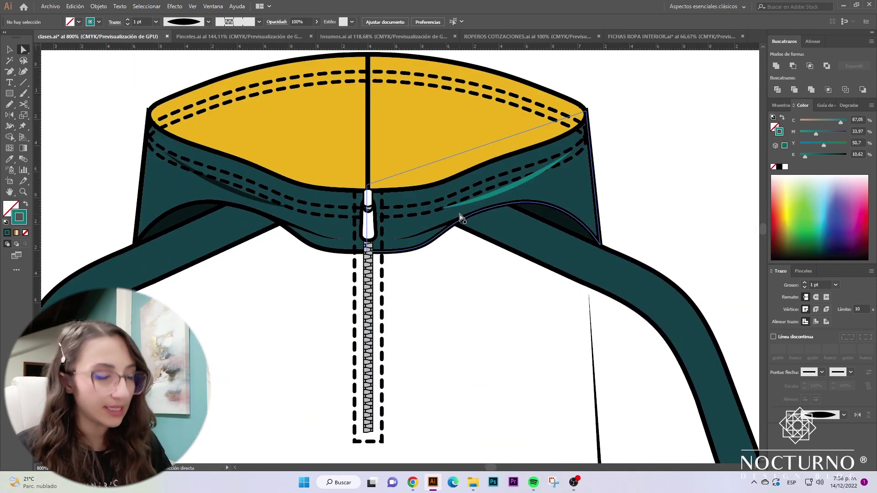
key("v")
key("a")
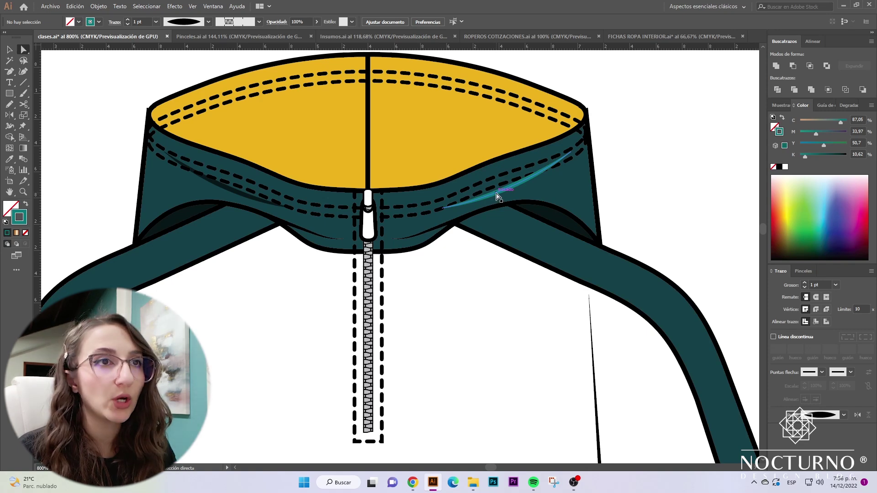
left_click(499, 192)
double_click(20, 217)
left_click(501, 333)
left_click(618, 267)
left_click(656, 196)
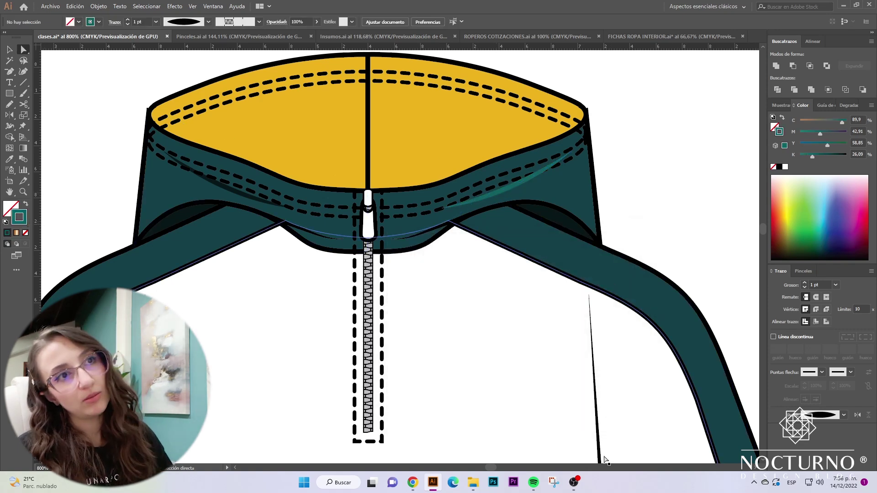
Step: Copy the right-hand fold line's teal stroke onto the left-hand hood fold line with the Eyedropper
key("ctrl+minus")
left_click(276, 210)
key("i")
left_click(480, 206)
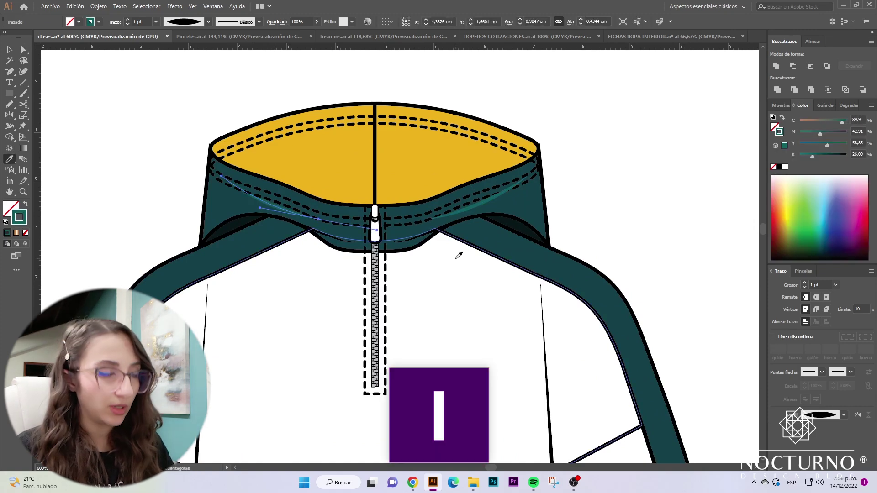
key("v")
left_click(599, 207)
Step: Inside the waistband group, fill the ribbing's white base shape with the charcoal sampled from the lower body panel
key("ctrl+minus")
key("ctrl+minus")
key("ctrl+minus")
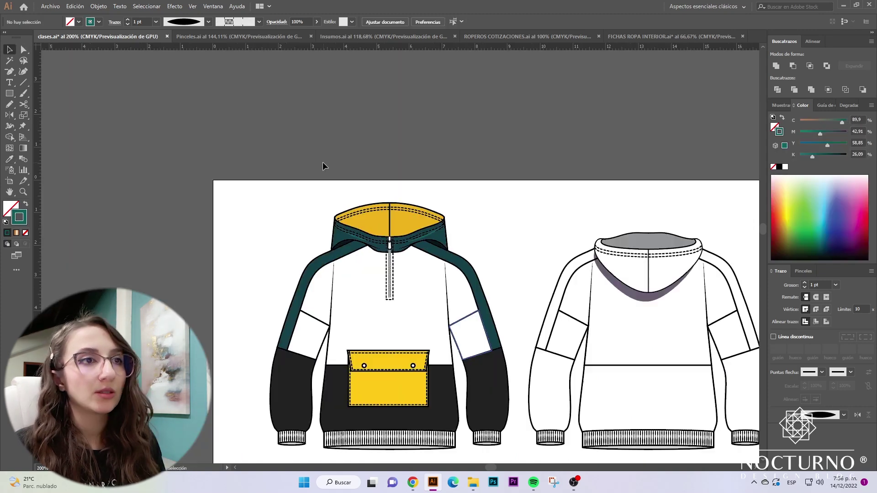
scroll(251, 274, "down", 5)
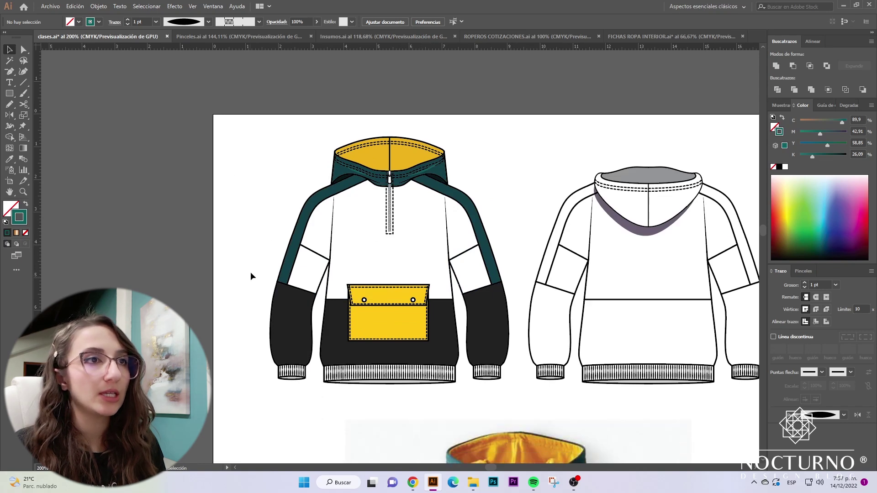
key("ctrl+plus")
scroll(305, 357, "down", 3)
key("ctrl+plus")
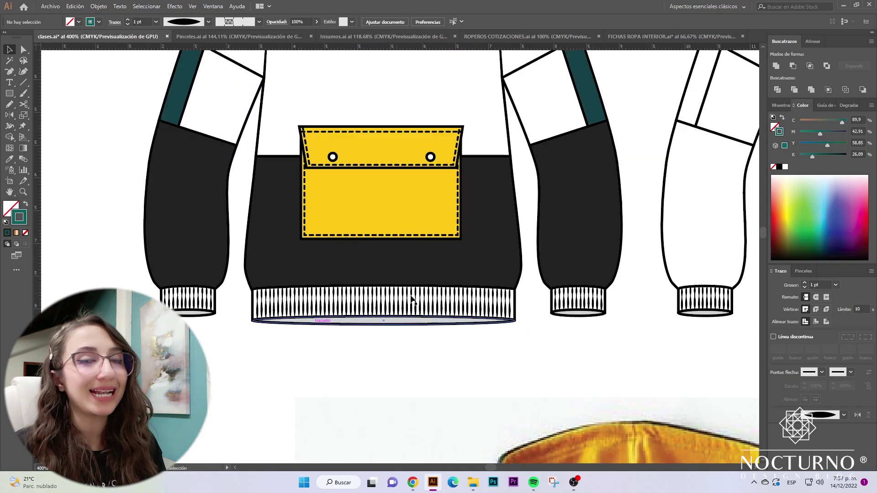
key("ctrl+plus")
scroll(432, 297, "down", 2)
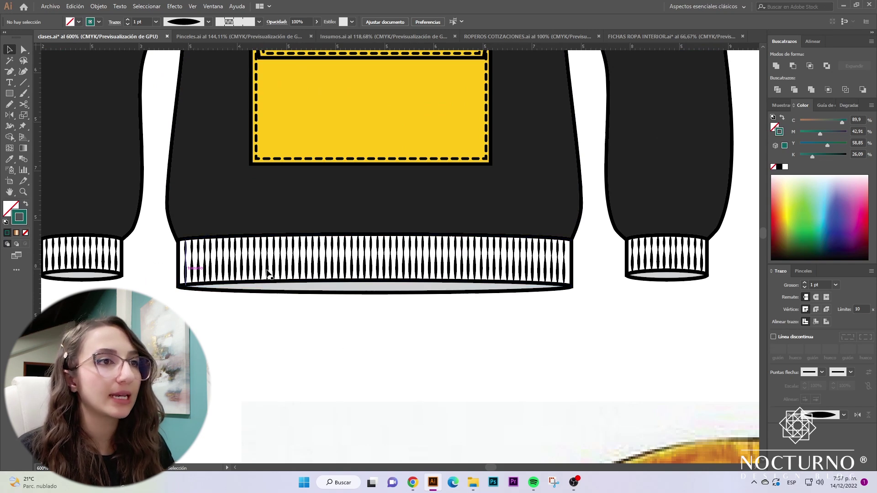
double_click(372, 265)
left_click(370, 266)
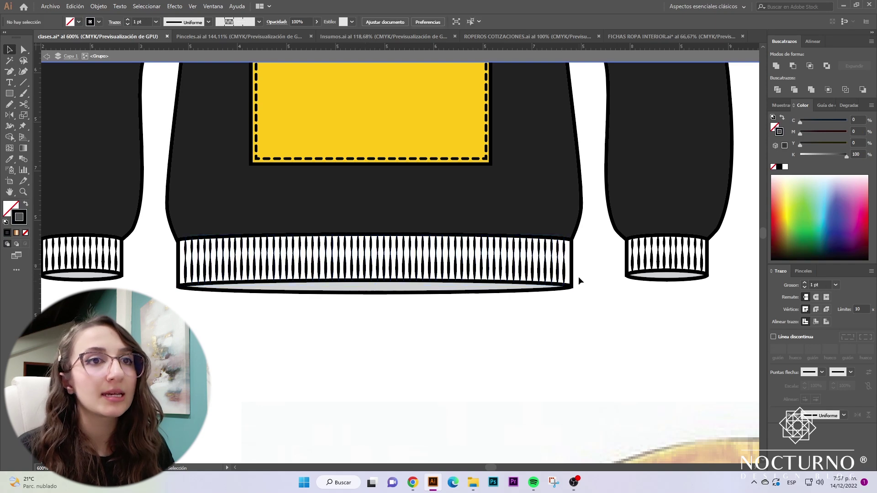
left_click(572, 262)
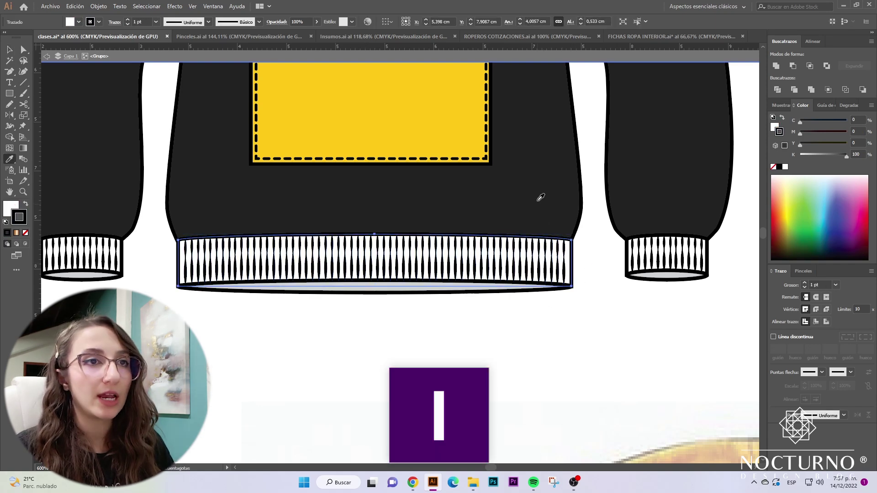
key("shift+x")
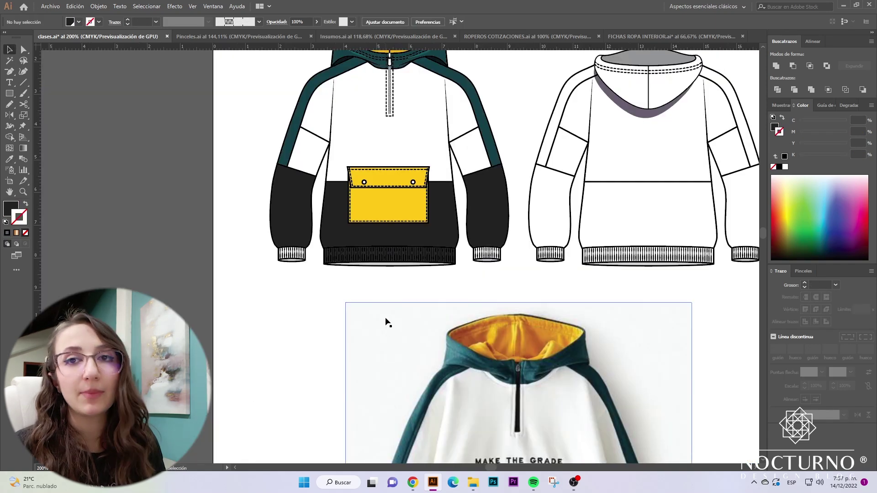
Step: Compare the coloured front drawing with the hoodie photo, and examine the waistband and its inner hem up close
scroll(398, 255, "down", 1)
scroll(430, 322, "down", 2)
key("z")
left_click_drag(379, 304, 527, 286)
left_click_drag(561, 315, 514, 274)
scroll(447, 238, "down", 3)
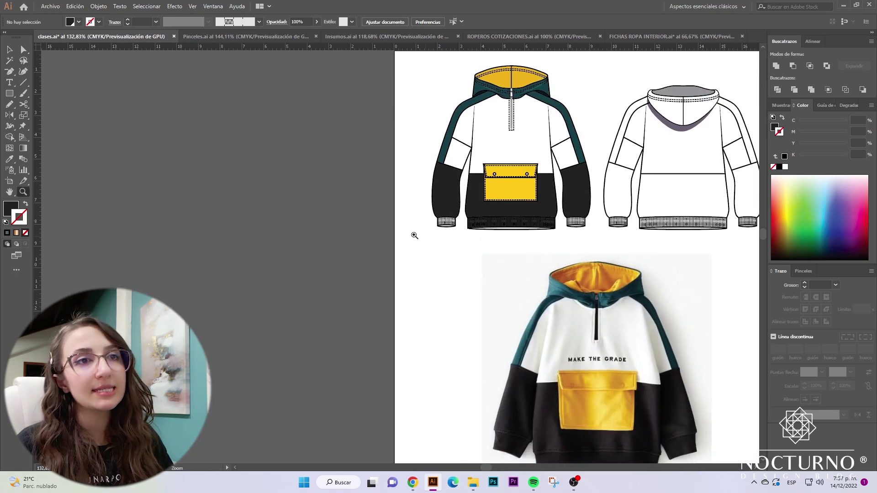
left_click_drag(532, 220, 731, 285)
key("v")
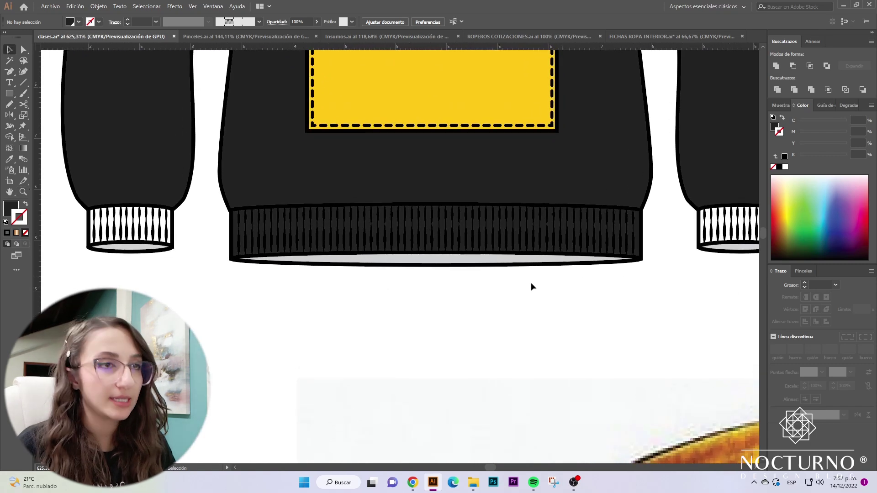
Step: Inside the front view's waistband group, recolour the ribbing lines' stroke with a medium grey swatch
double_click(470, 231)
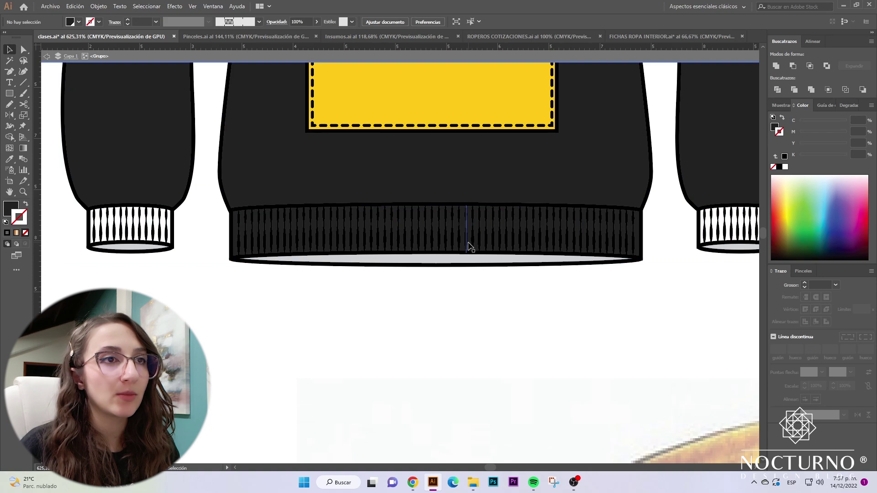
left_click(470, 246)
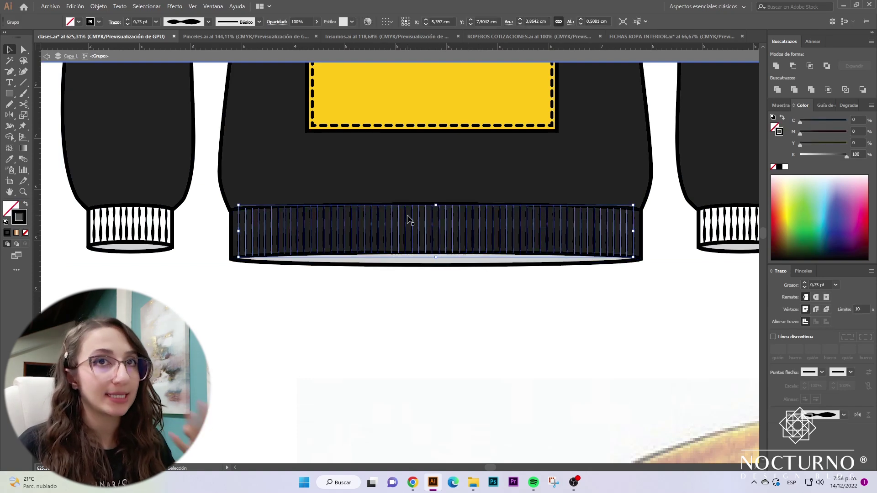
left_click(781, 105)
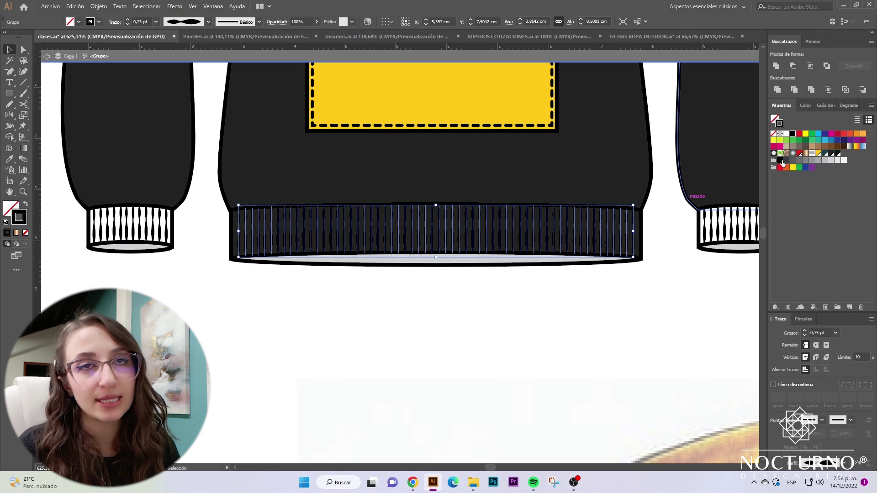
left_click(640, 237)
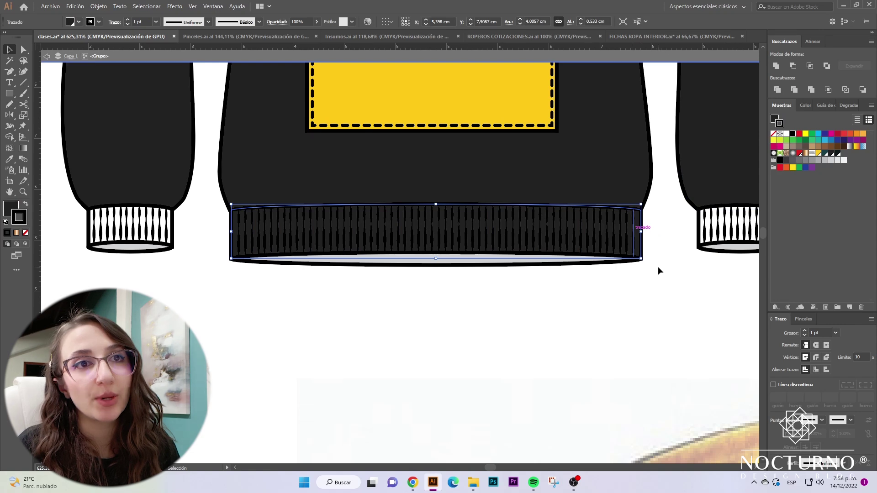
left_click(624, 240)
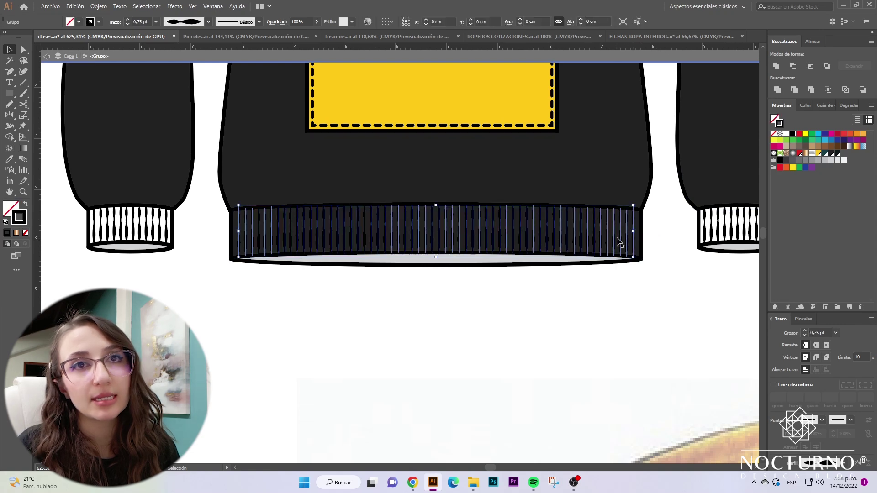
left_click(805, 160)
double_click(618, 334)
key("ctrl+minus")
key("ctrl+minus")
key("ctrl+minus")
key("ctrl+minus")
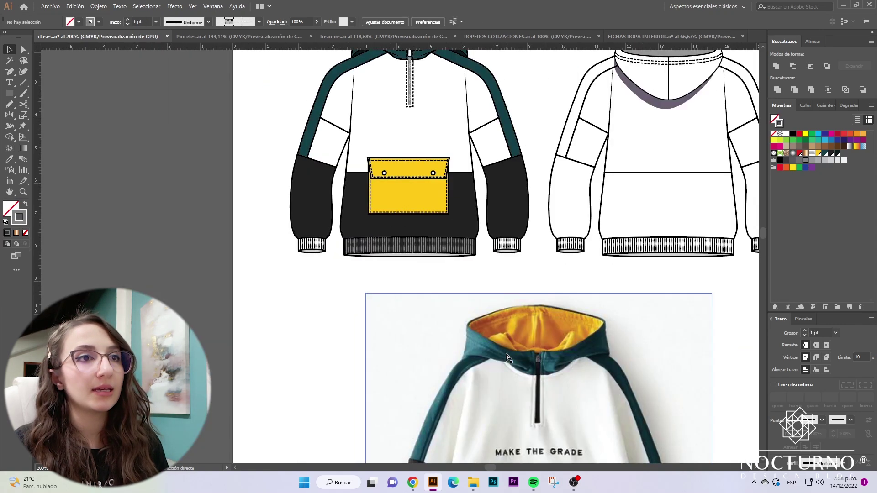
key("ctrl+minus")
key("ctrl+minus")
Step: Copy the waistband ribbing's grey stroke onto the ribbing lines of both front-view cuffs with the Eyedropper
key("ctrl+plus")
key("ctrl+plus")
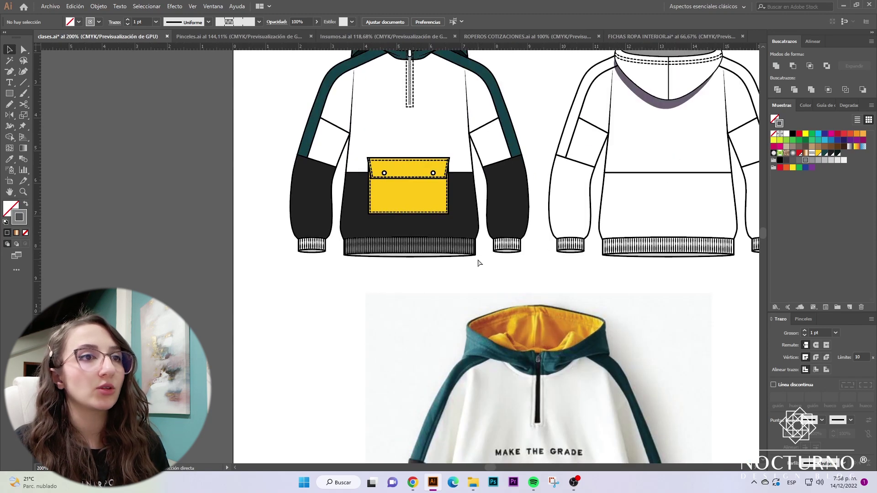
key("ctrl+plus")
key("ctrl+plus")
key("ctrl+plus")
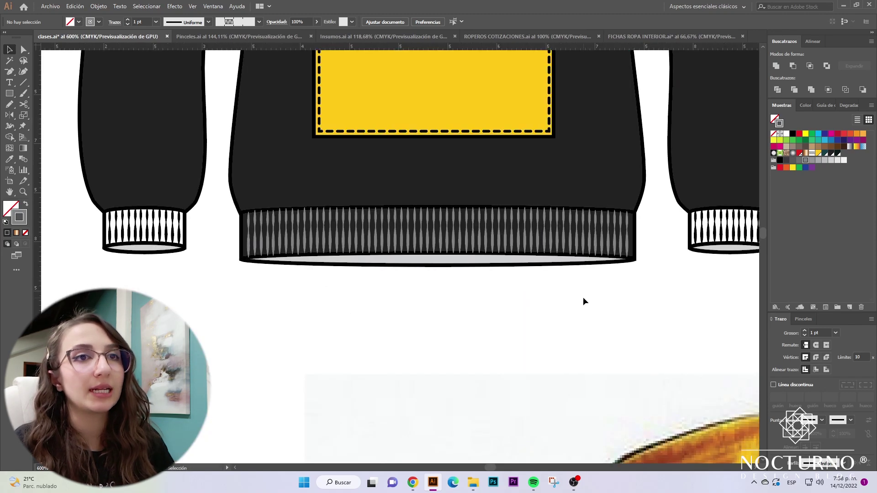
double_click(694, 244)
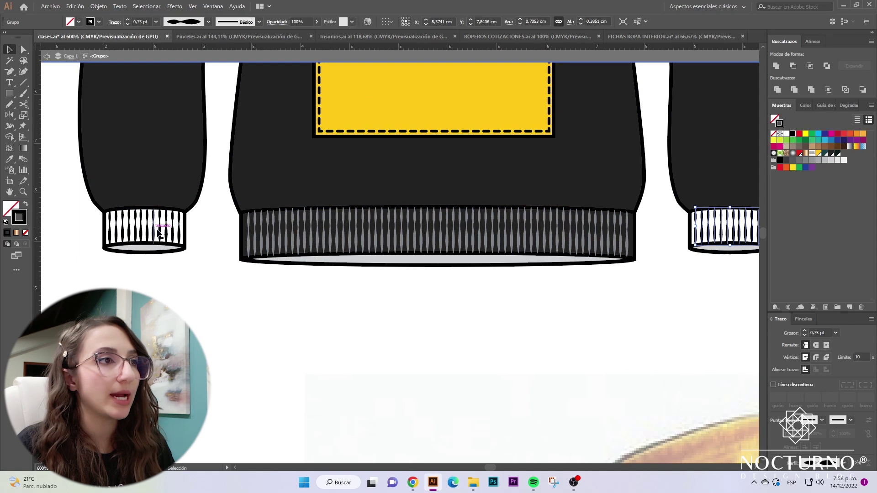
left_click(174, 241, "shift")
key("i")
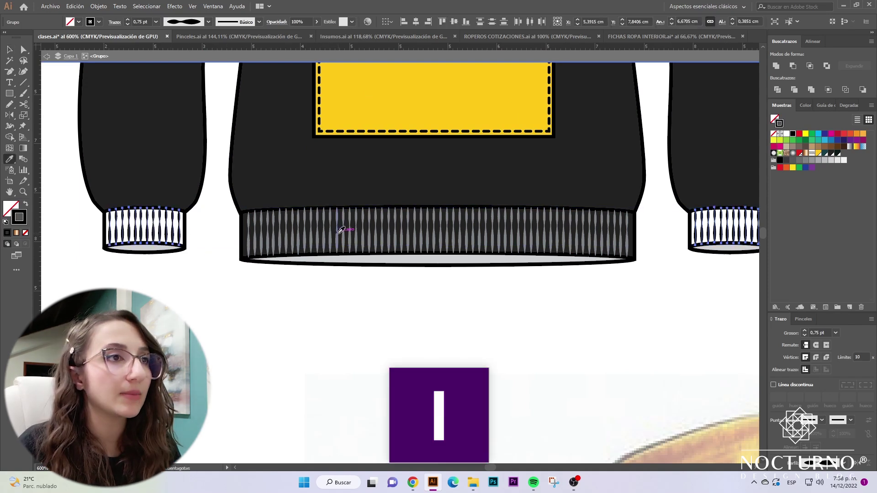
left_click(340, 247)
key("v")
left_click(321, 294)
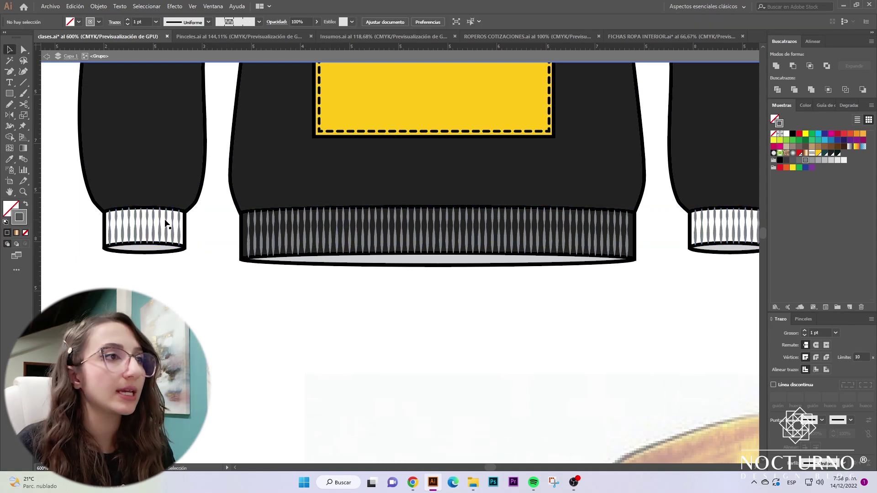
Step: Fill the white base shapes of both front-view cuffs with the saved charcoal swatch
left_click(187, 229)
left_click(691, 241, "shift")
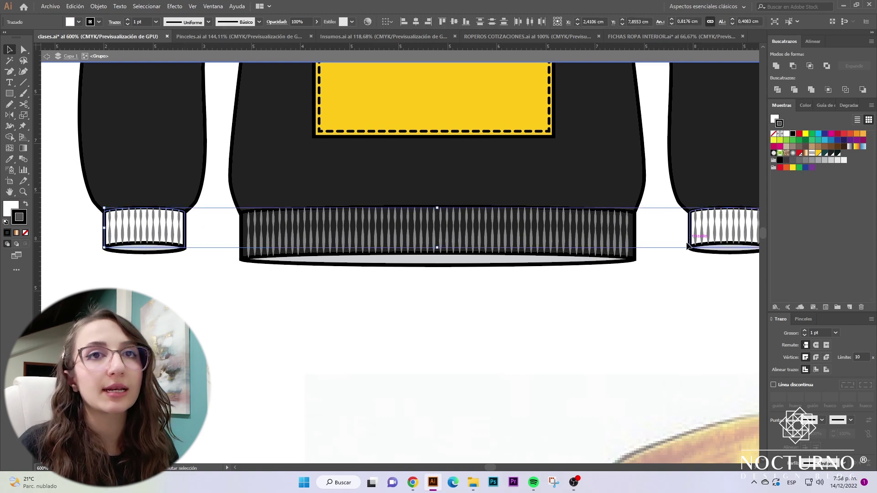
left_click(832, 154)
key("ctrl+z")
key("x")
left_click(832, 154)
left_click(595, 342)
Step: Compare the coloured front drawing, including its cuffs and waistband, with the hoodie photo
key("ctrl+minus")
key("ctrl+minus")
key("ctrl+minus")
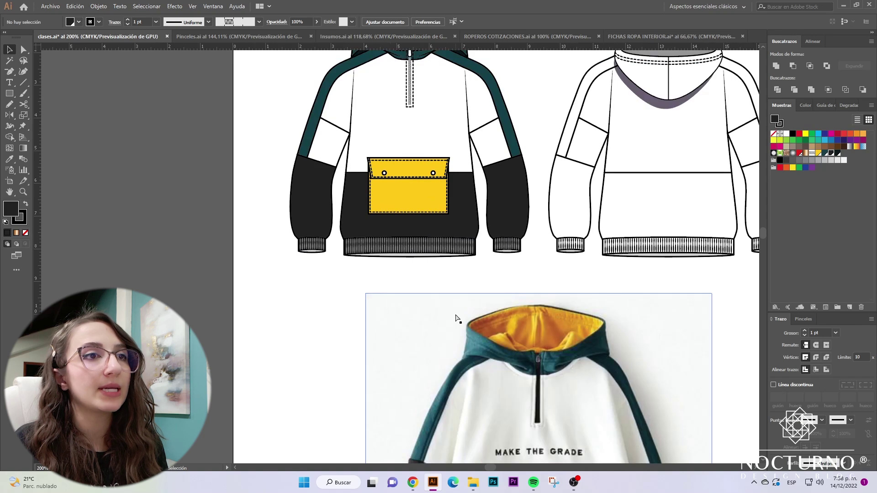
key("ctrl+minus")
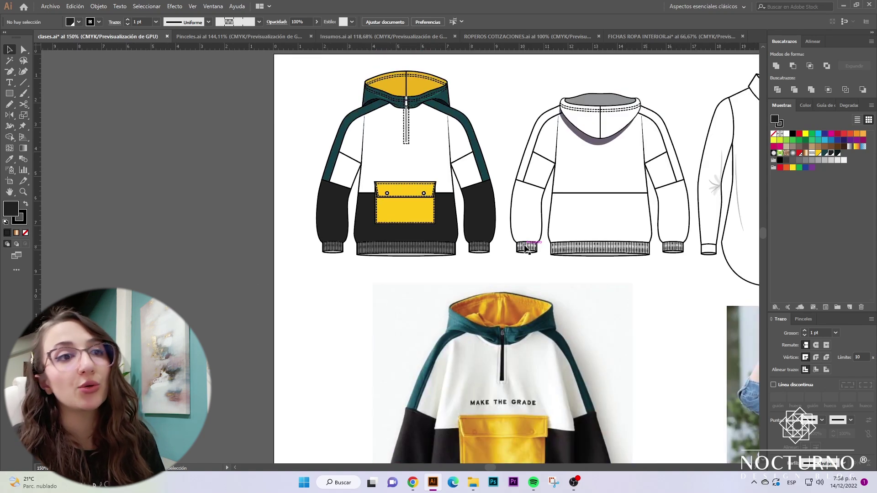
scroll(512, 350, "down", 4)
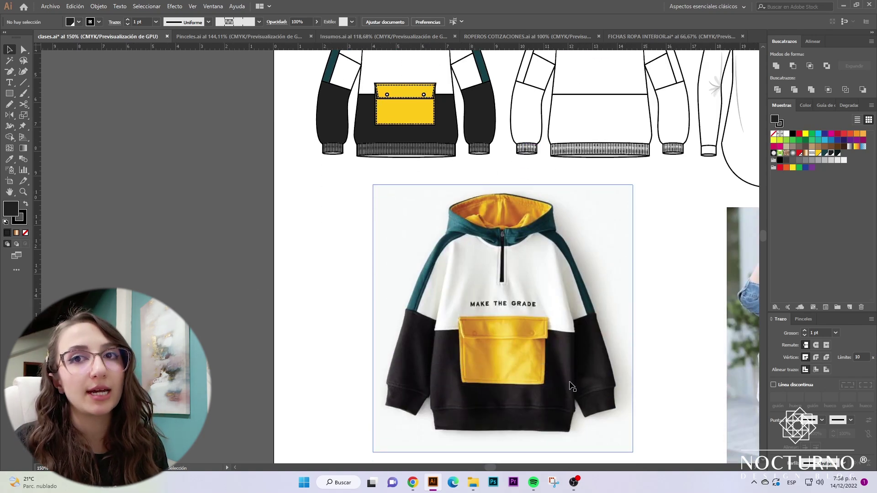
scroll(571, 386, "up", 4)
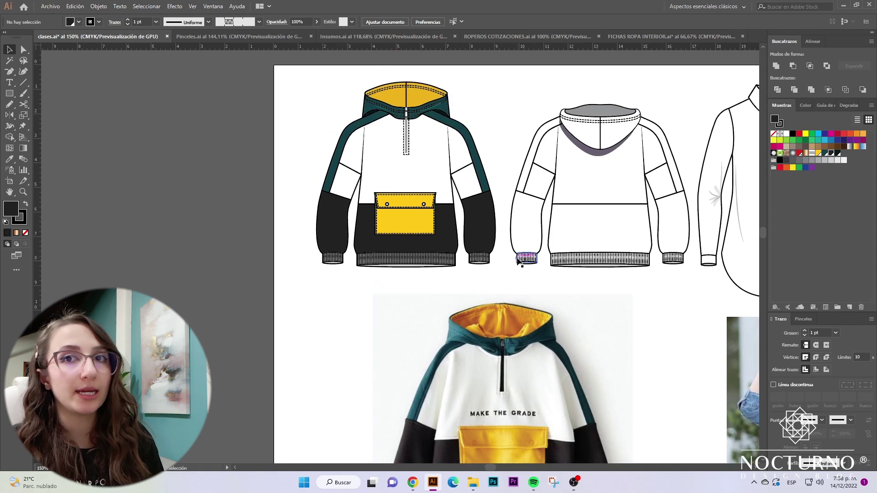
key("ctrl+plus")
scroll(421, 326, "up", 4)
scroll(464, 336, "down", 3)
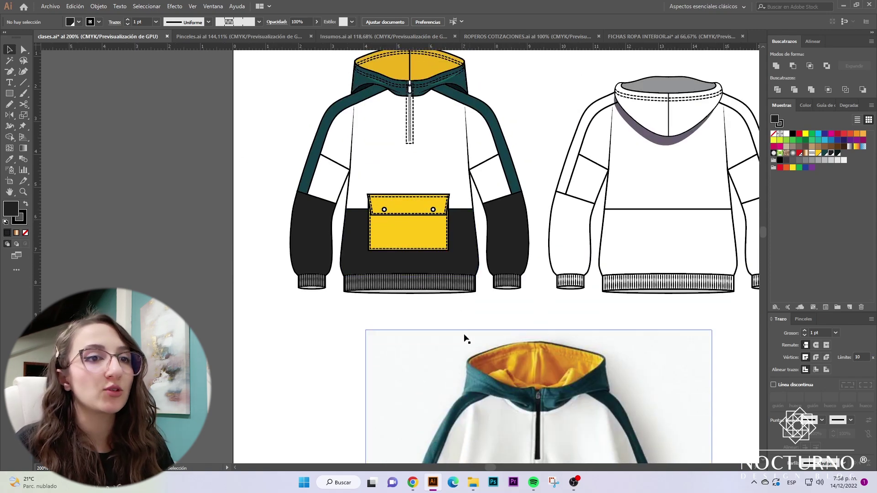
scroll(479, 336, "up", 1)
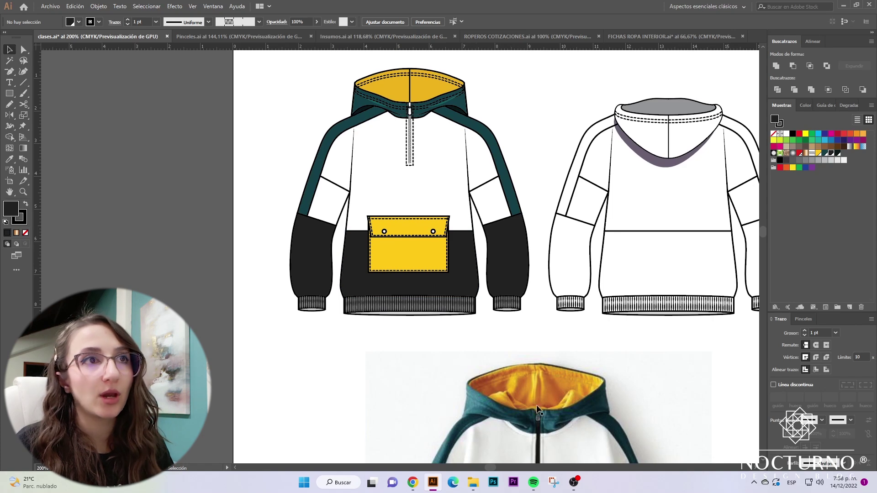
Step: Fill the front zipper's pull tab and the small slider piece above it with the white-to-grey radial gradient swatch
key("z")
left_click_drag(405, 105, 699, 211)
key("a")
left_click(500, 311)
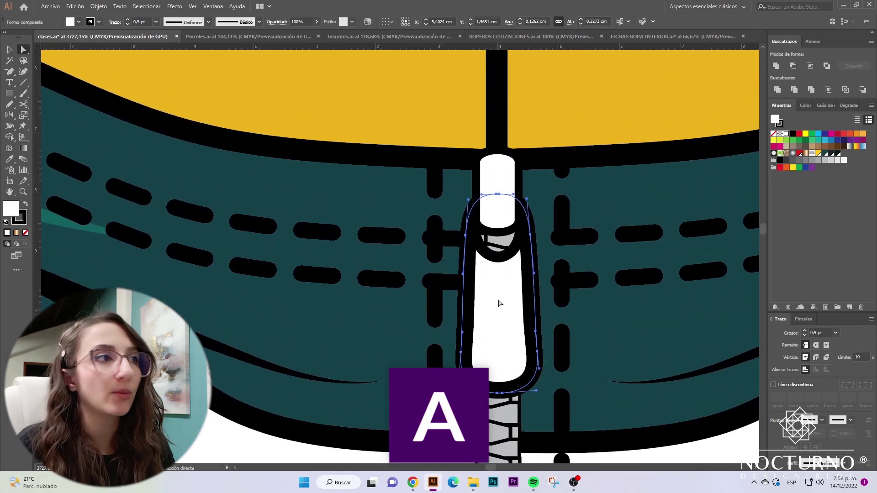
left_click(502, 188, "shift")
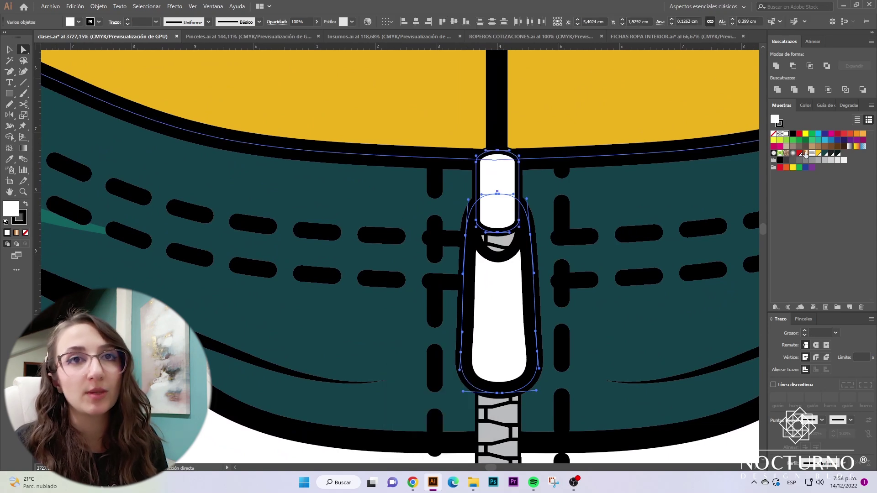
left_click(794, 154)
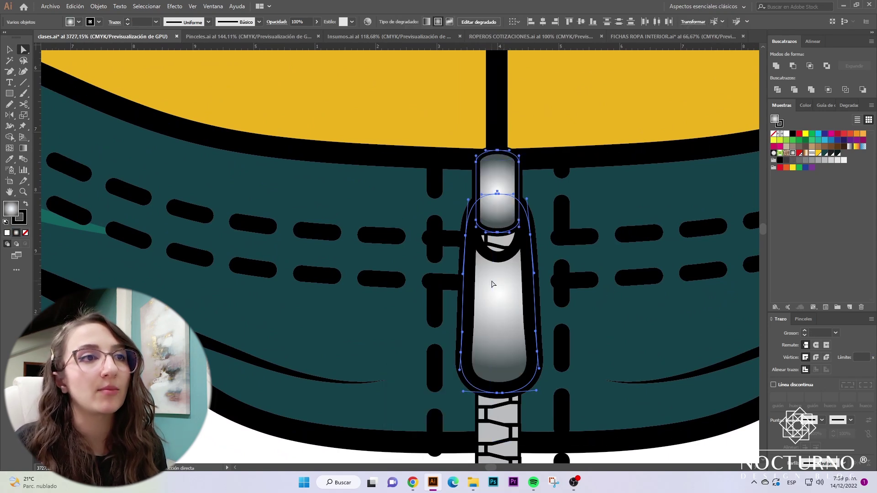
Step: Examine the whole front drawing with its metallic zipper pull next to the hoodie photo
key("ctrl+minus")
key("ctrl+minus")
key("ctrl+minus")
key("ctrl+minus")
key("ctrl+minus")
left_click(684, 222)
key("ctrl+minus")
key("ctrl+minus")
key("ctrl+minus")
scroll(621, 321, "down", 3)
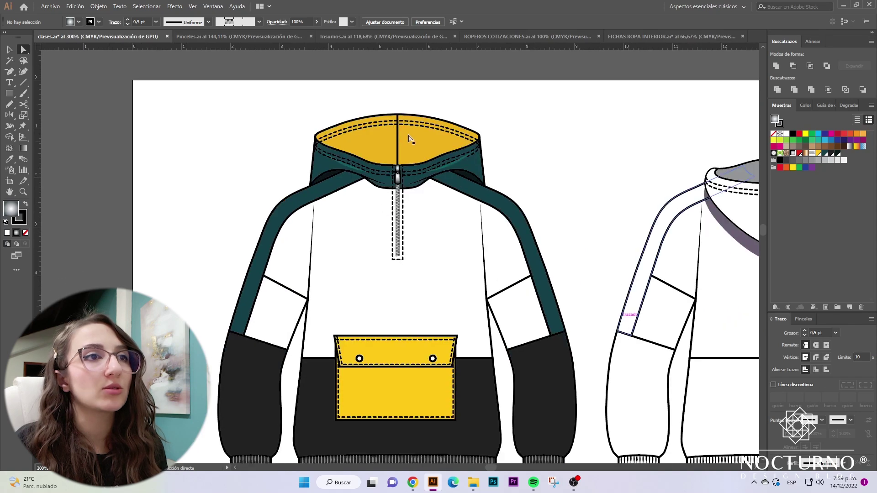
scroll(487, 300, "down", 3)
key("ctrl+minus")
key("ctrl+minus")
Step: Fill the back view's lower body panel and both lower sleeve sections with the saved charcoal swatch
key("v")
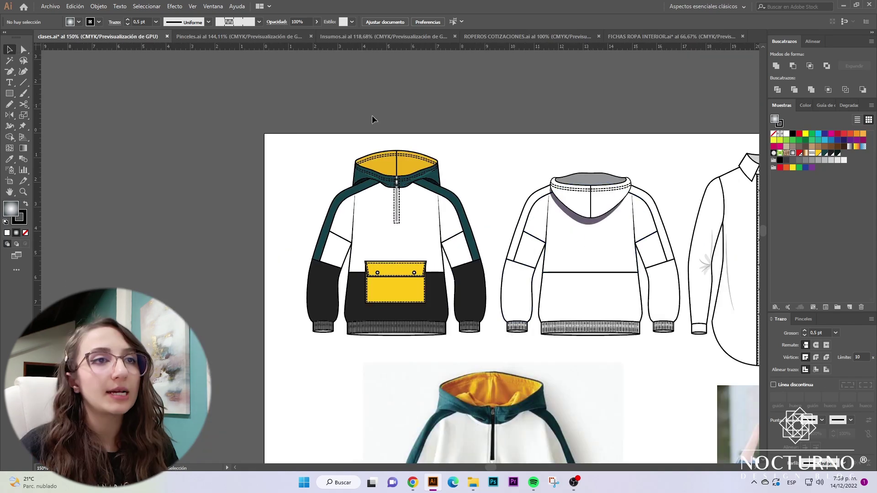
left_click(594, 375)
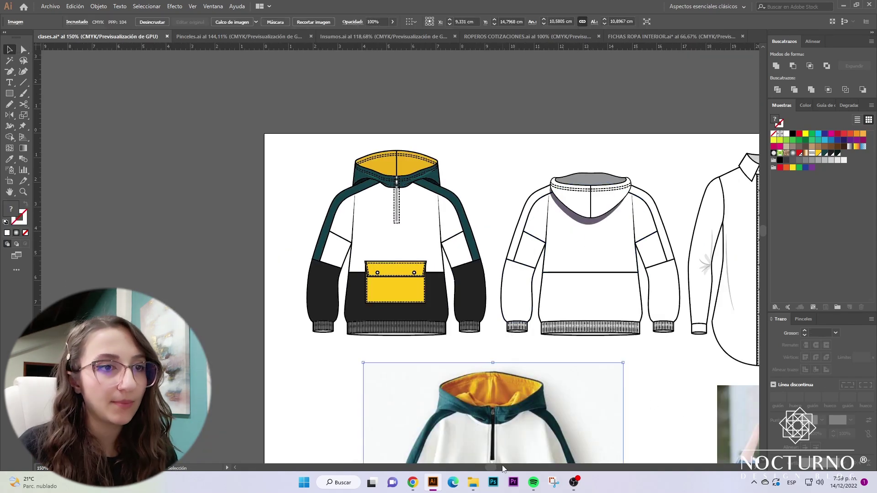
left_click_drag(491, 468, 511, 428)
left_click(596, 366)
key("z")
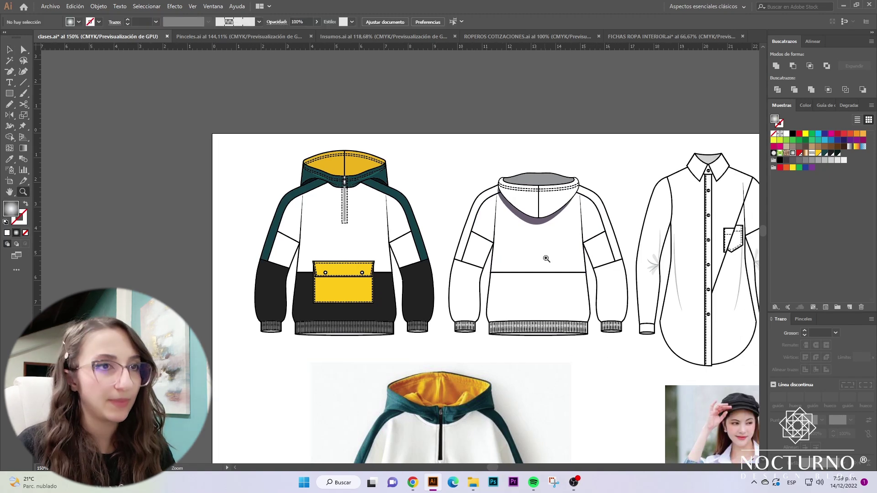
left_click(545, 256)
key("a")
left_click(539, 315)
left_click(432, 299, "shift")
left_click(640, 304, "shift")
left_click(838, 153)
left_click(607, 394)
Step: Fill both shoulder-to-sleeve stripes of the back view with the teal sampled from the front view's sleeve stripe
key("ctrl+plus")
key("ctrl+plus")
left_click(464, 206)
left_click_drag(493, 468, 495, 468)
left_click(728, 160, "shift")
key("i")
left_click(237, 228)
key("v")
Step: Fill the back view's grey hood opening with the mustard yellow sampled from the front hood lining
scroll(280, 166, "up", 3)
key("a")
left_click(508, 157)
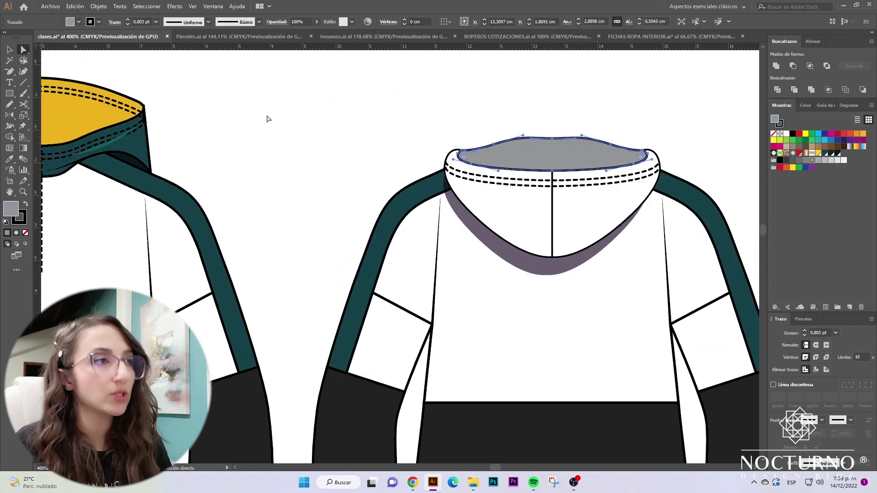
key("i")
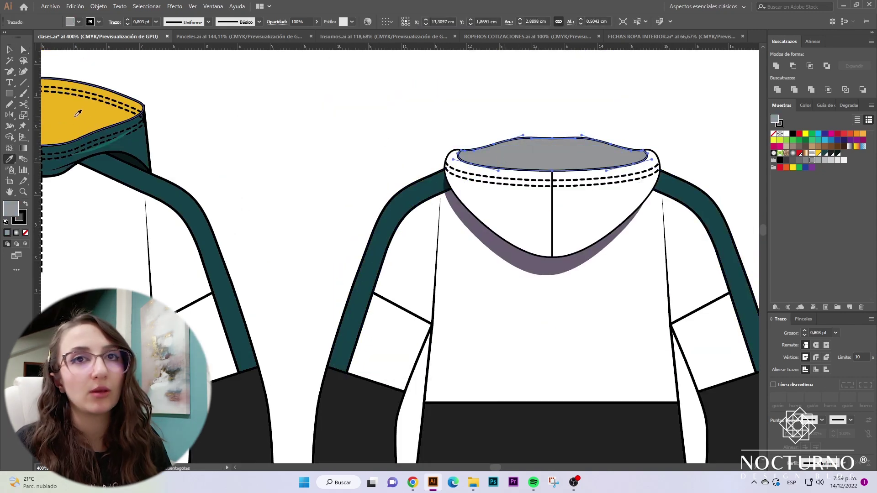
left_click(78, 112)
key("v")
left_click(349, 147)
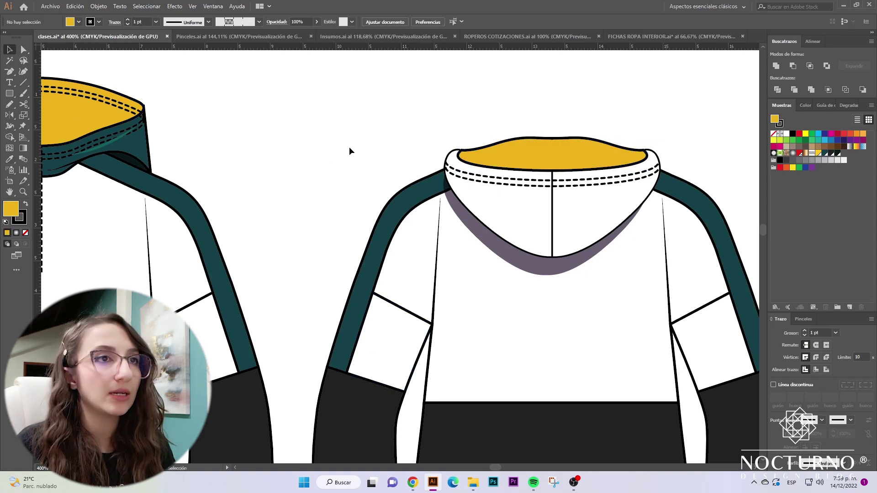
Step: Try to recolour the shadow under the back hood with the near-black teal sampled from the front view, without a stroke
key("a")
left_click(528, 265)
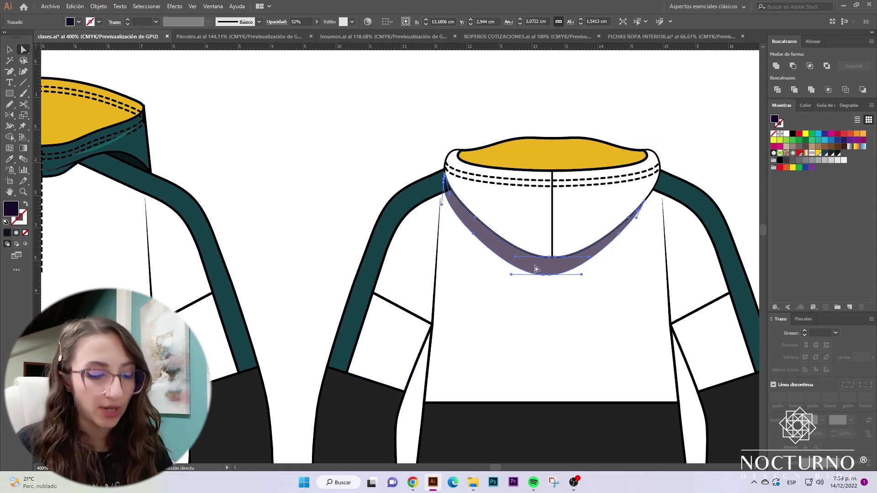
left_click(137, 161)
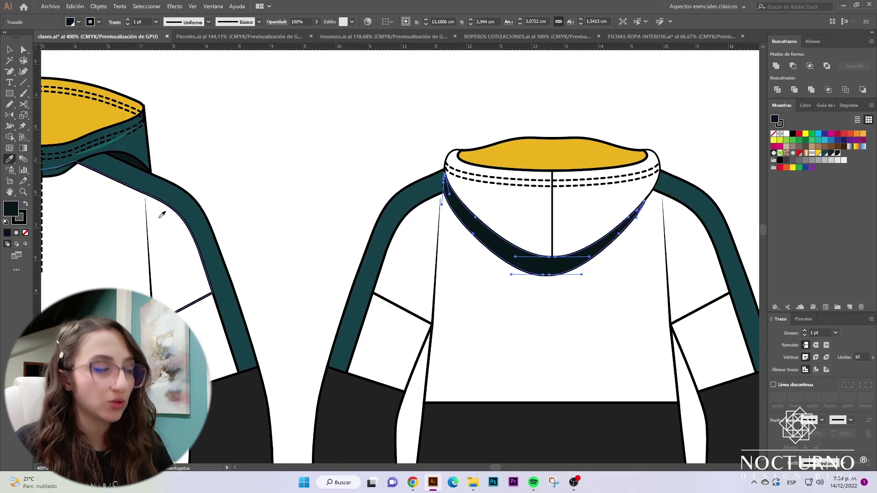
key("v")
left_click(23, 221)
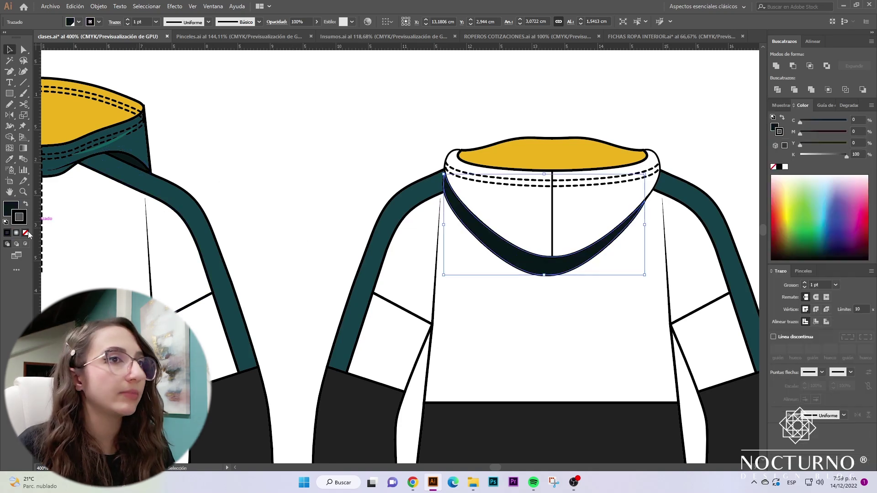
left_click(26, 233)
left_click(317, 137)
Step: Undo the shadow's recolouring and fill the back view's hood panel with the saved dark teal swatch
key("a")
left_click(535, 262)
left_click(571, 223)
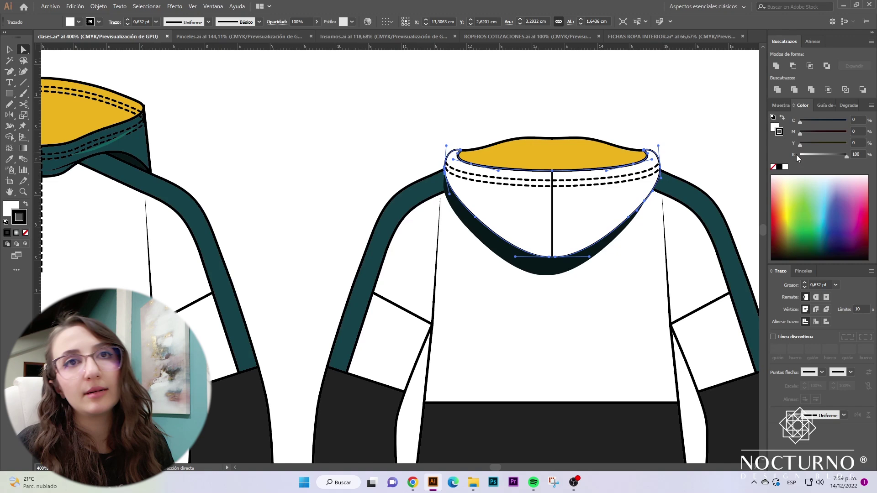
key("ctrl+z")
left_click(782, 105)
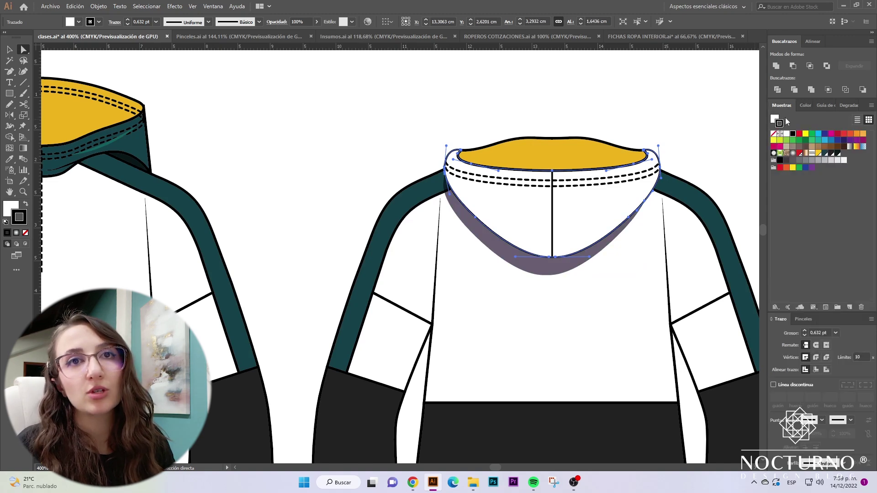
left_click(824, 153)
key("ctrl+z")
key("x")
left_click(824, 153)
left_click(681, 119)
Step: Recolour the rib lines of the back view's waistband and both cuffs with a grey swatch
scroll(678, 215, "down", 6)
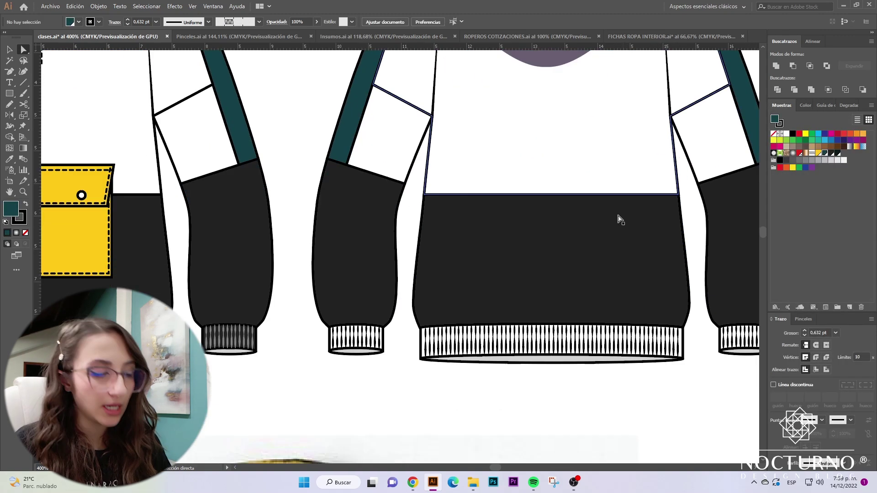
scroll(620, 220, "down", 1)
key("v")
double_click(558, 309)
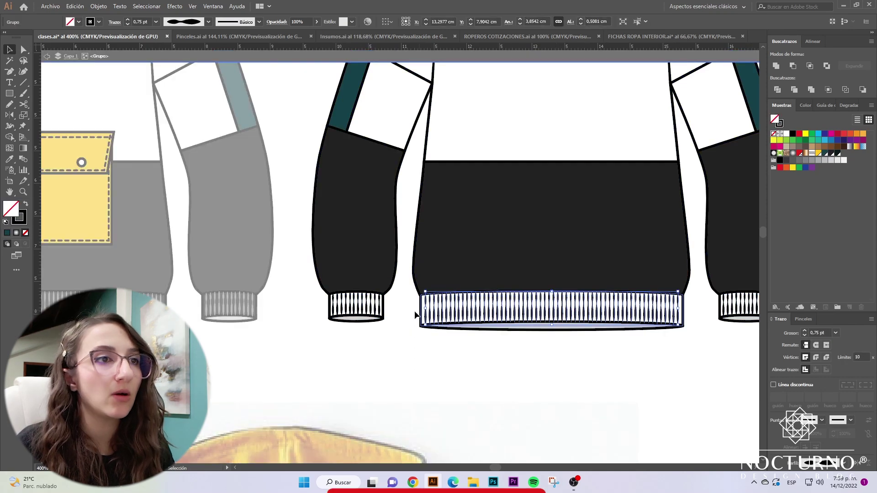
left_click(384, 314, "shift")
left_click(734, 310, "shift")
left_click(721, 314, "shift")
left_click(782, 122)
left_click(806, 160)
Step: Fill the base shapes of the back view's waistband and both cuffs with the dark charcoal used on the body
left_click(683, 316)
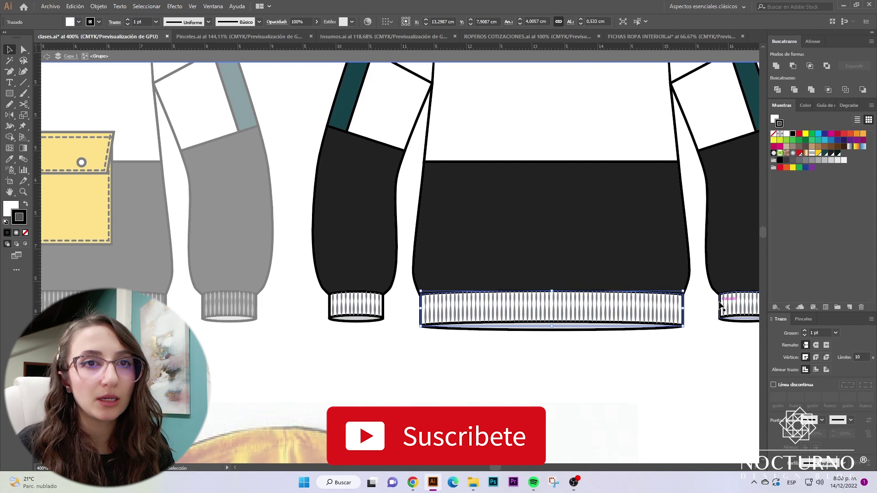
left_click(721, 313, "shift")
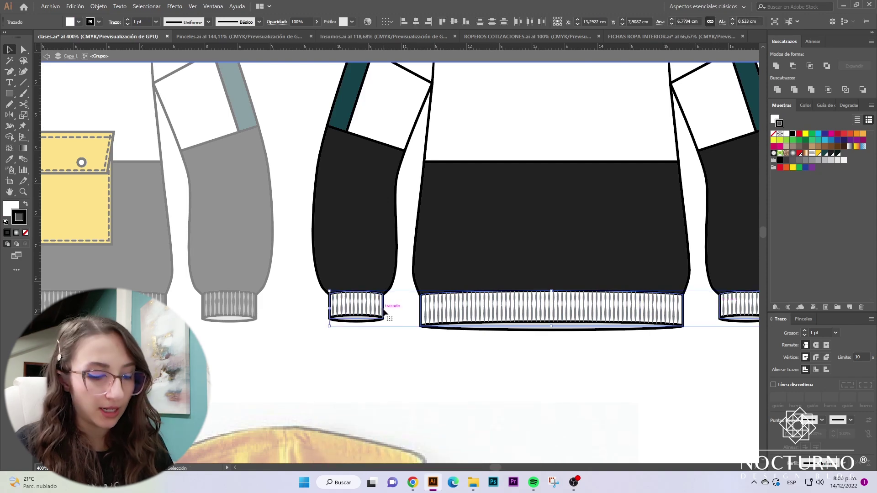
left_click(529, 382)
double_click(532, 368)
key("ctrl+minus")
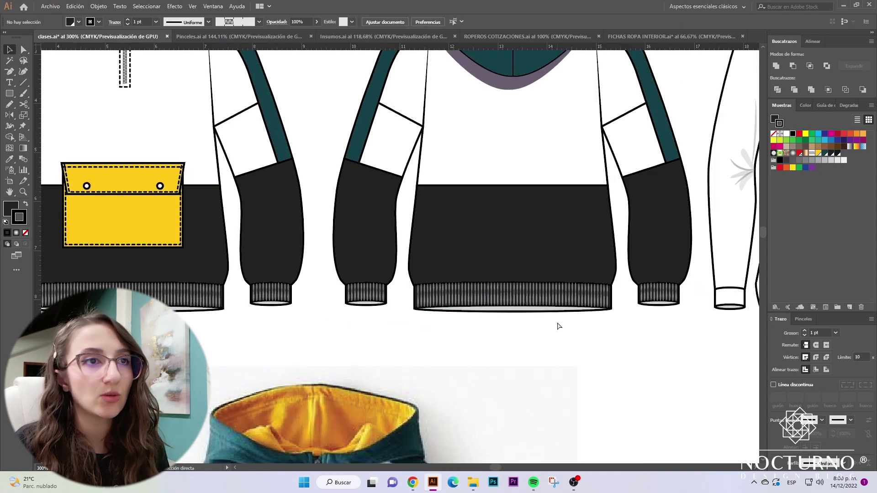
key("ctrl+1")
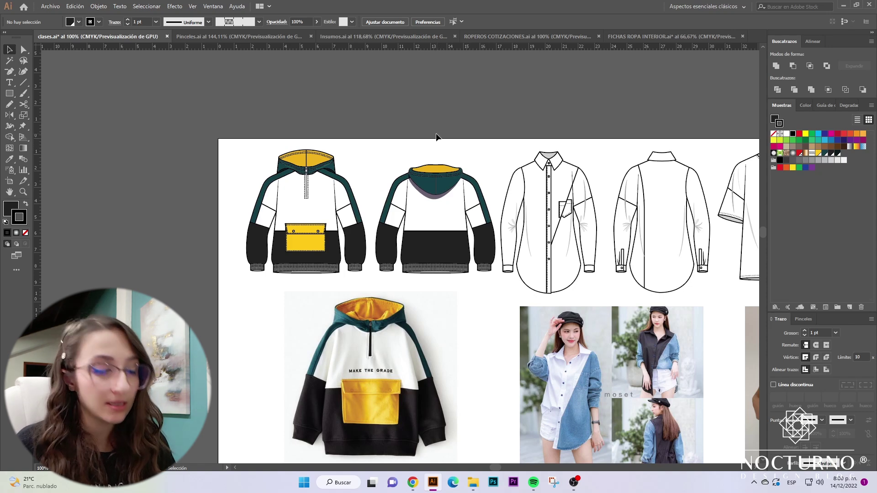
Step: Move the hoodie reference photo off the artboard, clearing the space below the coloured flats
scroll(435, 133, "right", 3)
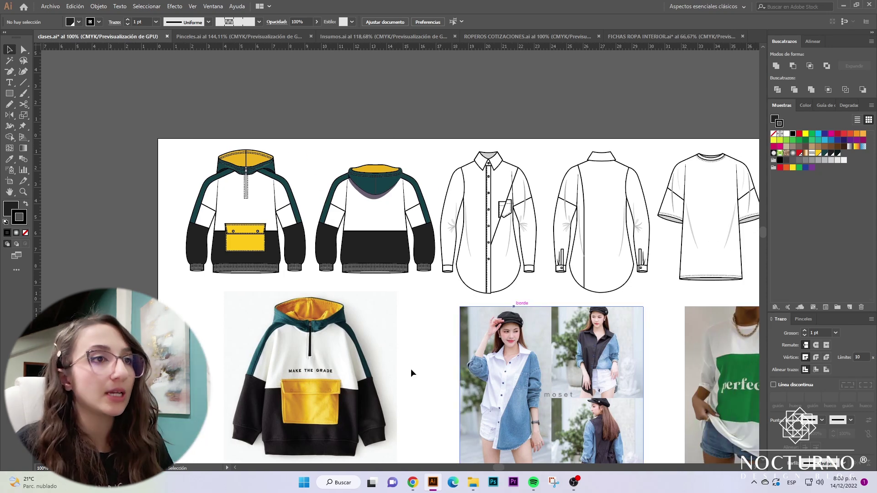
scroll(416, 311, "down", 3)
mouse_move(363, 216)
left_mouse_down()
mouse_move(197, 261)
mouse_move(106, 232)
mouse_move(116, 230)
left_mouse_up()
scroll(239, 223, "up", 2)
Step: Duplicate the coloured front and back hoodie flats directly below the originals and nudge the reference photo beside the artboard
left_click(254, 177)
left_click(377, 143, "shift")
left_click_drag(377, 143, 383, 277)
left_click_drag(112, 274, 130, 265)
left_click(228, 294)
Step: Fill the pocket and its flap on the duplicated front hoodie with purple #B400FF
key("z")
left_click_drag(245, 274, 349, 295)
scroll(349, 295, "down", 2)
key("a")
left_click(352, 240)
key("v")
key("ctrl+minus")
scroll(306, 275, "up", 1)
scroll(303, 275, "up", 1)
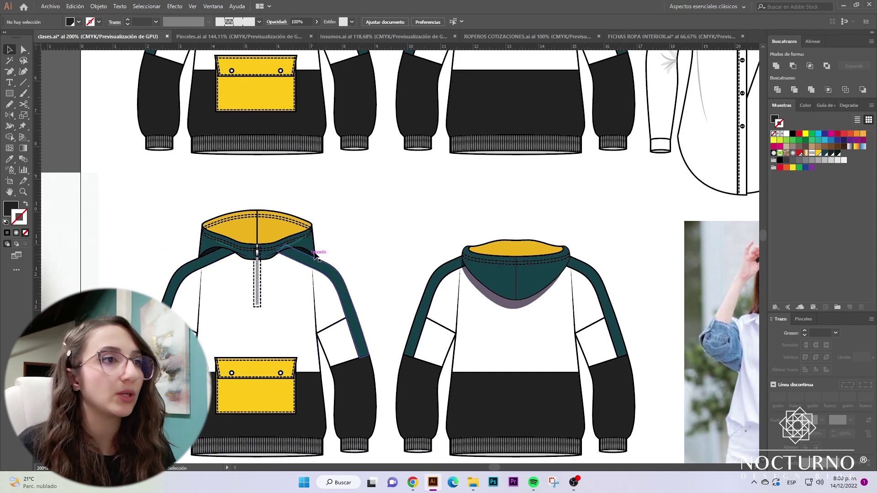
key("a")
left_click(251, 372)
left_click(251, 372, "shift")
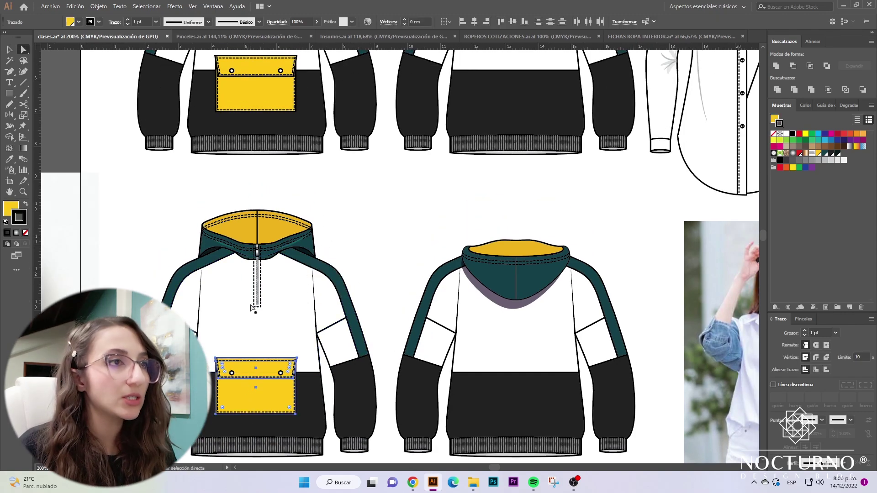
left_click(775, 119)
double_click(775, 119)
left_click(530, 288)
left_click_drag(530, 286, 531, 289)
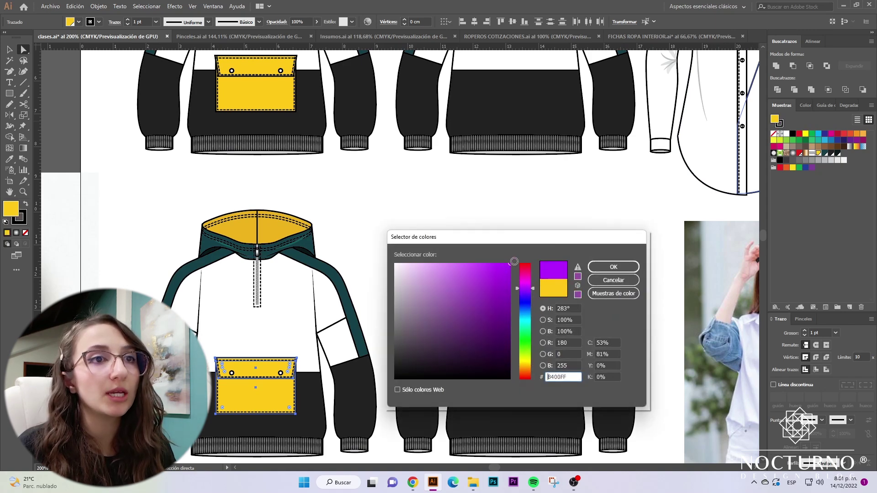
left_click(614, 268)
left_click(356, 241)
Step: Fill the hood linings of the duplicated front and back hoodies with a darker shade of the pocket's purple
left_click(286, 232)
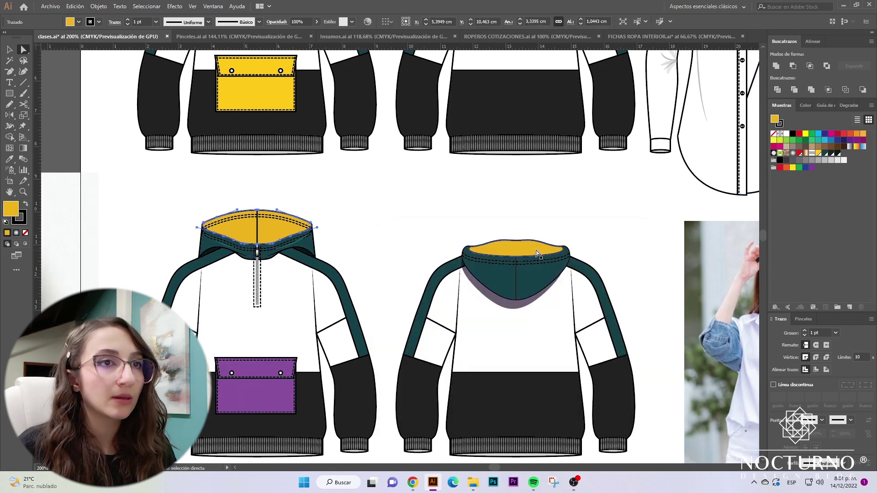
left_click(507, 250, "shift")
key("i")
left_click(293, 402)
double_click(775, 119)
left_click(459, 314)
left_click(623, 270)
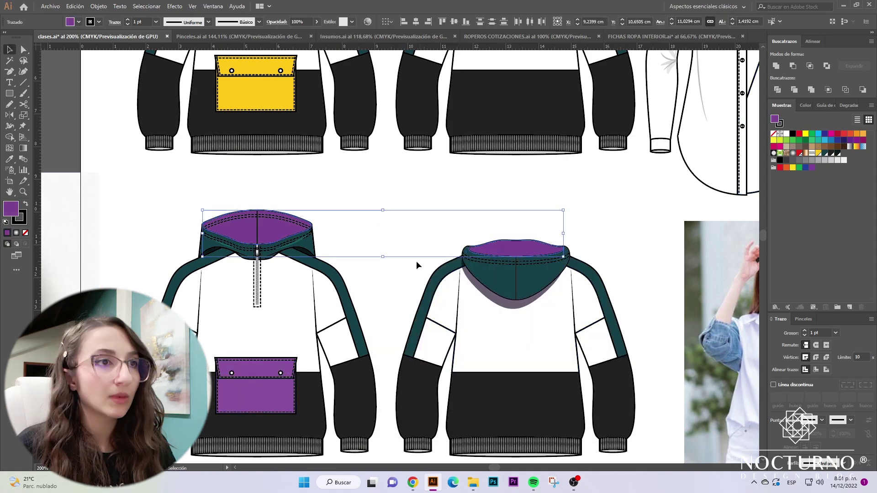
Step: Select the teal hood panels and sleeve stripes on both duplicated hoodies and fill them with bright blue #009FD6
key("a")
left_click(201, 269)
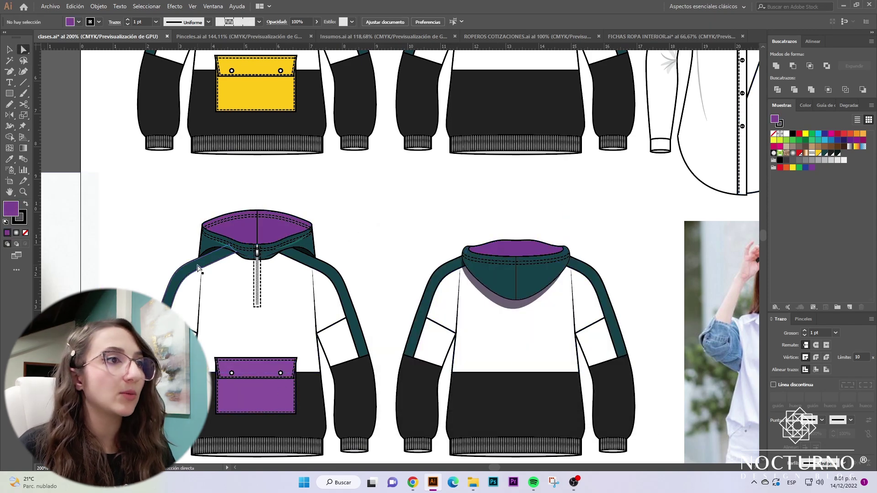
left_click(328, 272, "shift")
left_click(304, 240, "shift")
left_click(206, 248, "shift")
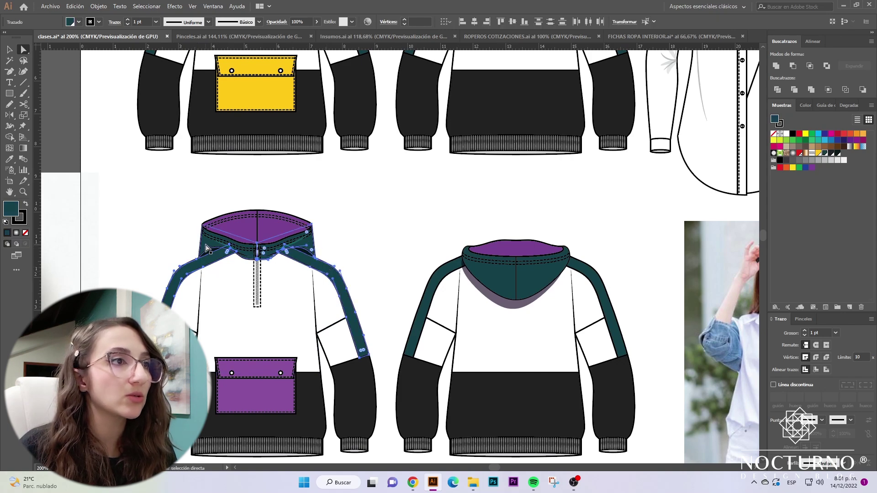
left_click(442, 270, "shift")
left_click(487, 273, "shift")
left_click(581, 268, "shift")
double_click(11, 209)
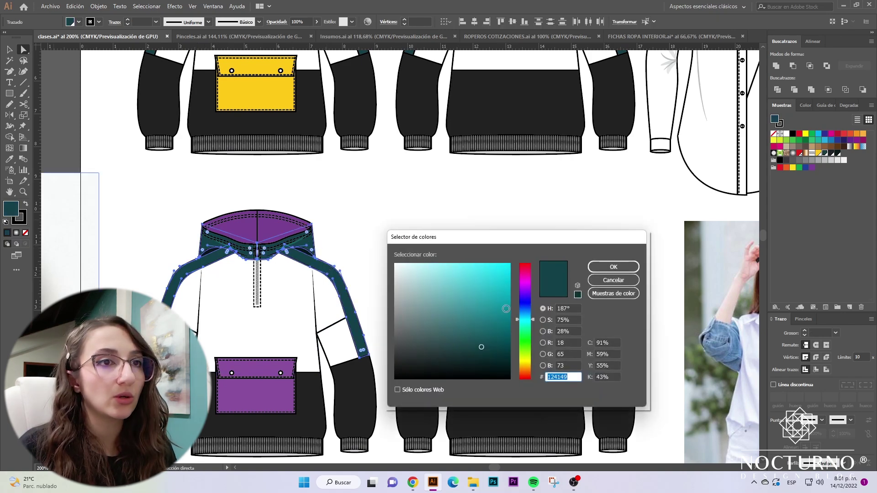
left_click_drag(534, 319, 534, 316)
mouse_move(489, 283)
left_mouse_down()
mouse_move(509, 262)
mouse_move(521, 281)
left_mouse_up()
left_click(614, 267)
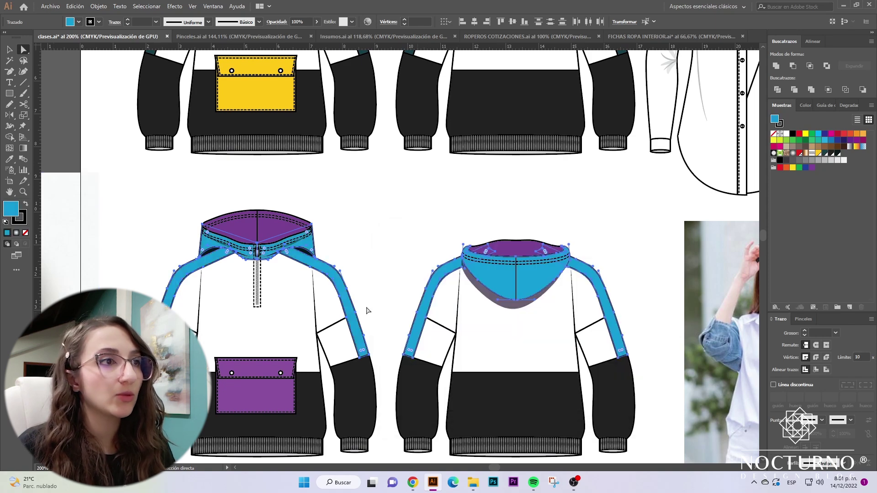
Step: Try navy blue #00347F on the selected hood panels and sleeve stripes of the duplicated hoodies
double_click(11, 209)
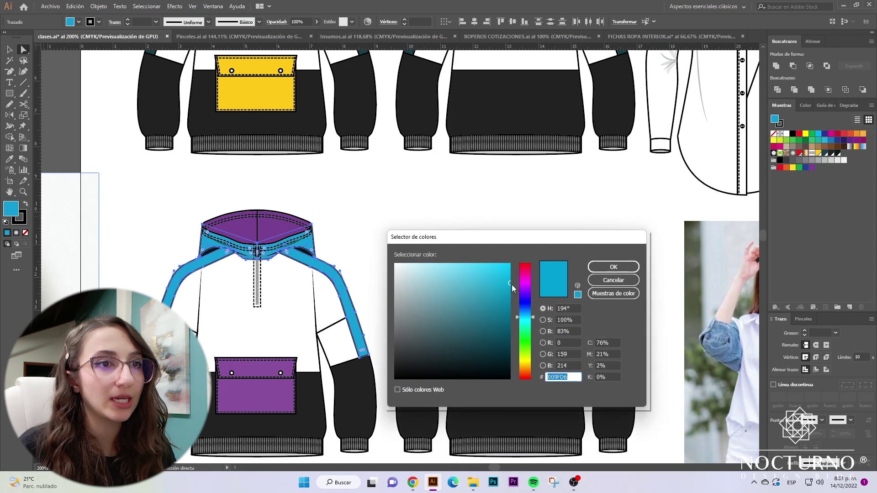
left_click_drag(534, 316, 535, 310)
left_click_drag(508, 279, 516, 323)
left_click(614, 266)
Step: Recolour the selected hood panels and sleeve stripes of both duplicated hoodies with a light mint green
double_click(10, 209)
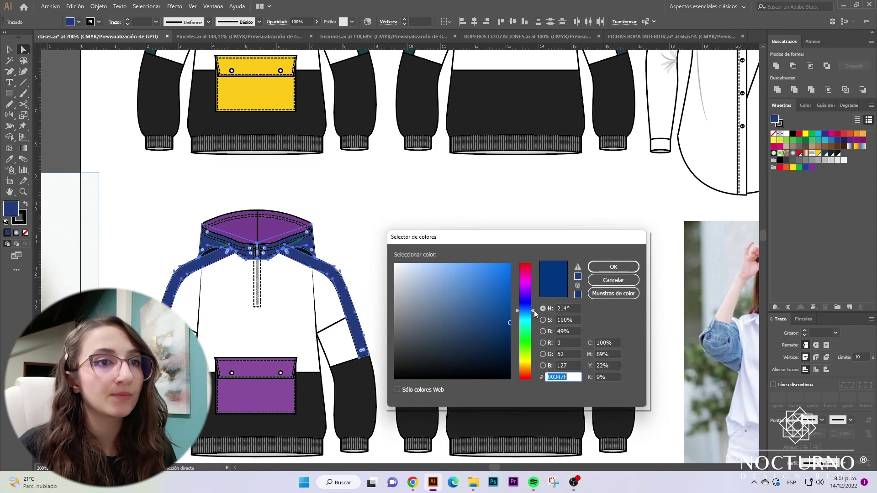
left_click_drag(534, 311, 535, 324)
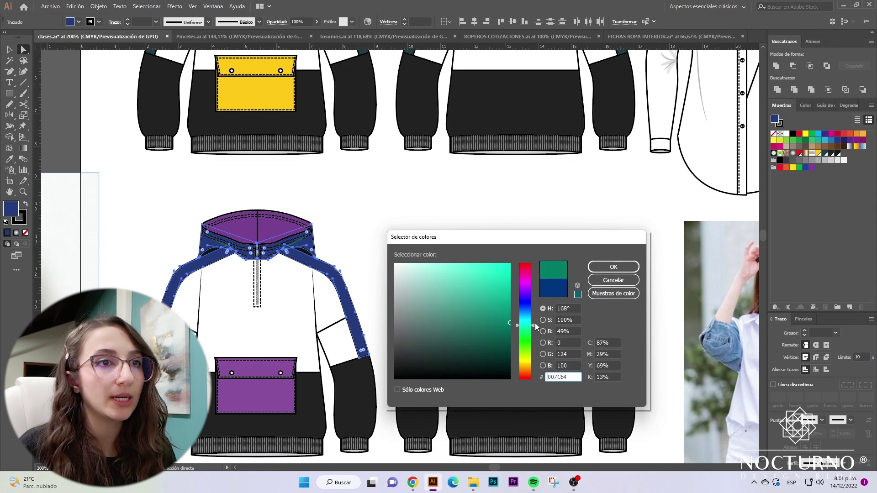
left_click(491, 285)
left_click(614, 267)
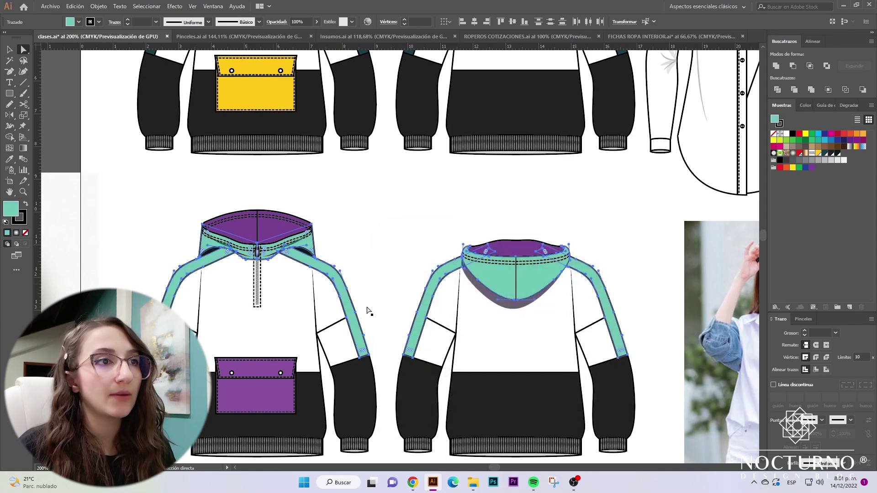
left_click(388, 245)
Step: Move the hoodie reference photo higher beside the artboard, next to the two colourways
scroll(388, 246, "down", 3)
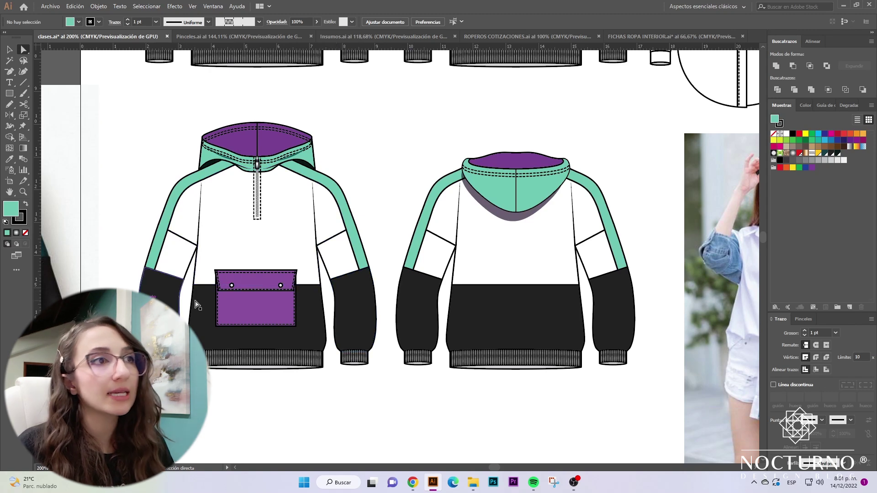
key("ctrl+minus")
key("ctrl+minus")
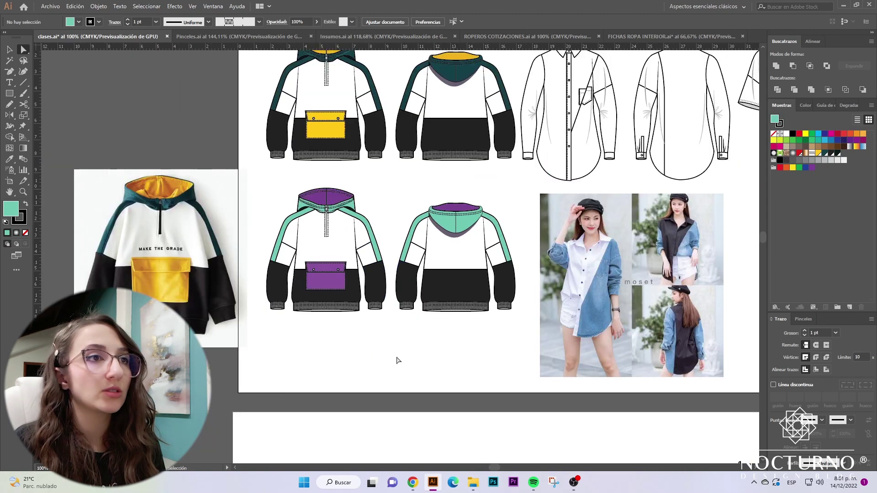
scroll(399, 361, "up", 2)
key("ctrl+minus")
key("ctrl+plus")
key("v")
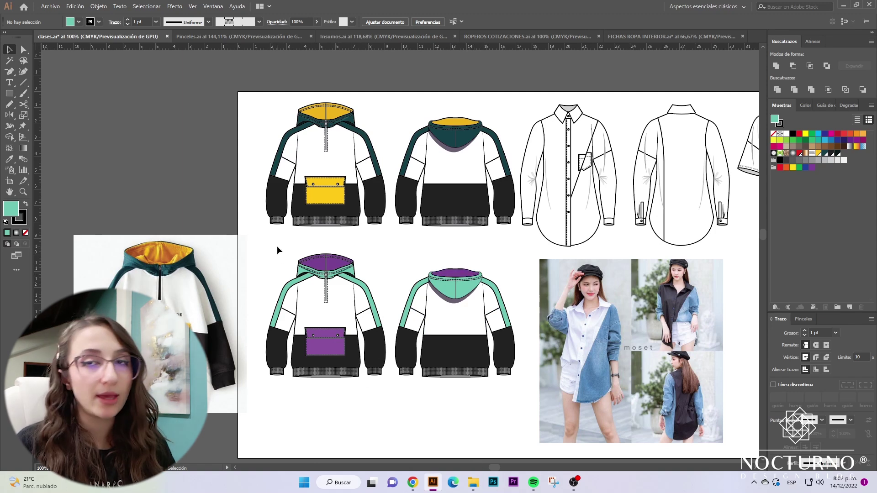
left_click_drag(135, 270, 136, 221)
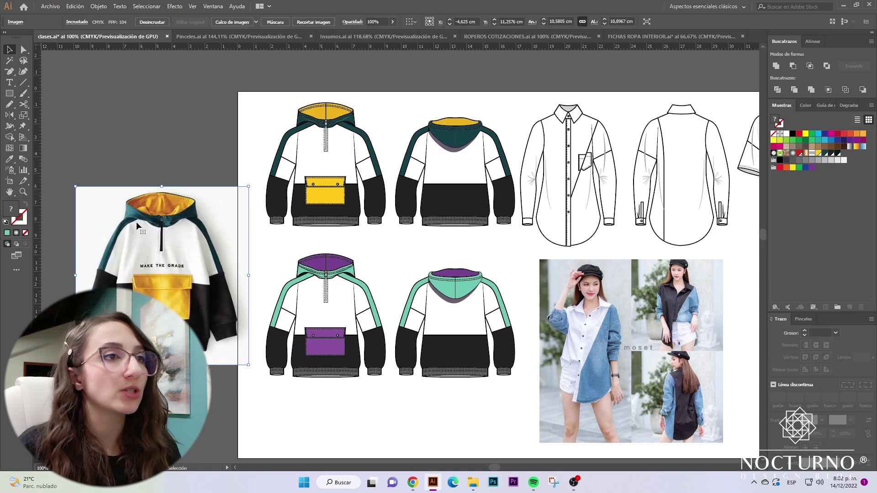
left_click(383, 403)
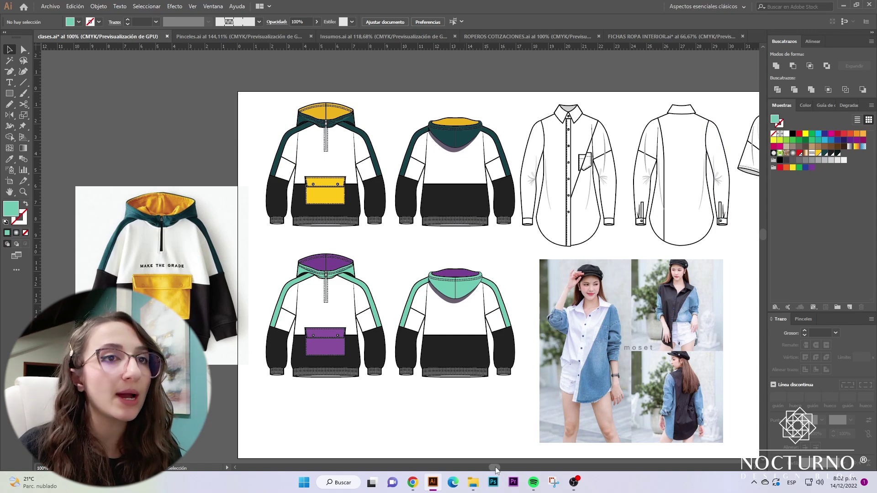
Step: Examine the uncoloured front and back shirt flats and the white-and-denim shirt reference photos below them
left_click_drag(495, 467, 507, 470)
scroll(573, 371, "up", 1)
key("ctrl+plus")
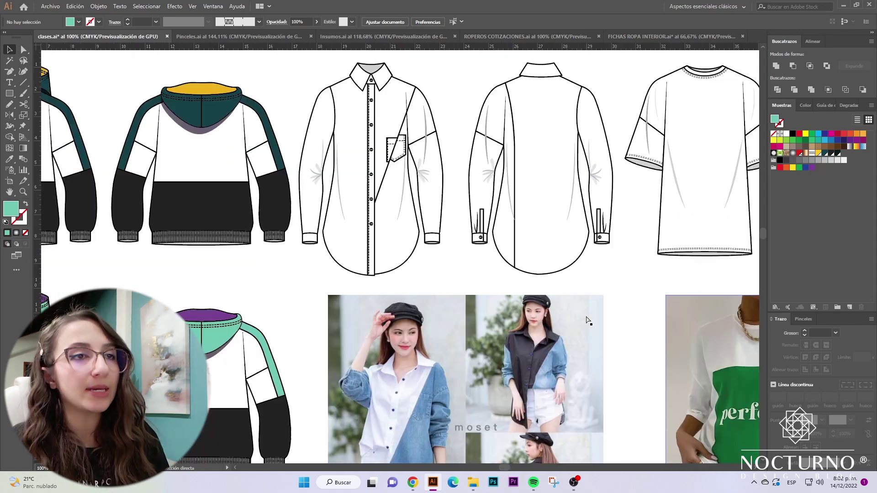
scroll(617, 315, "down", 2)
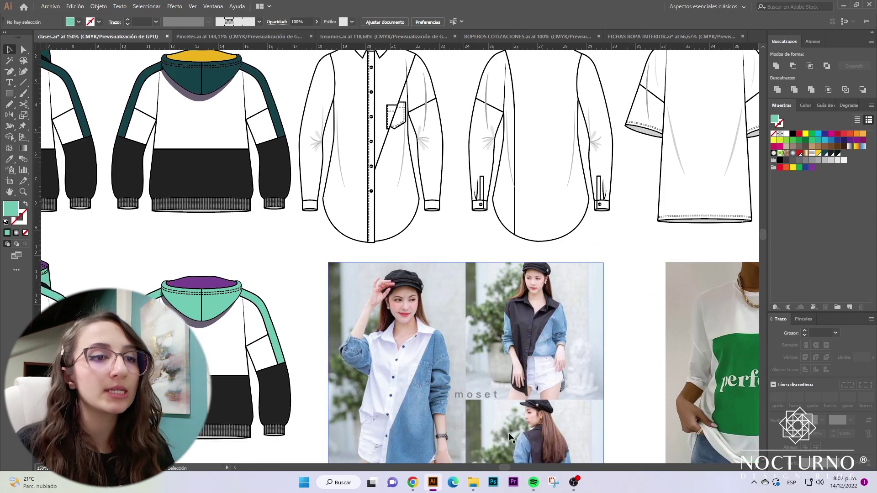
left_click_drag(501, 468, 502, 468)
scroll(423, 336, "down", 2)
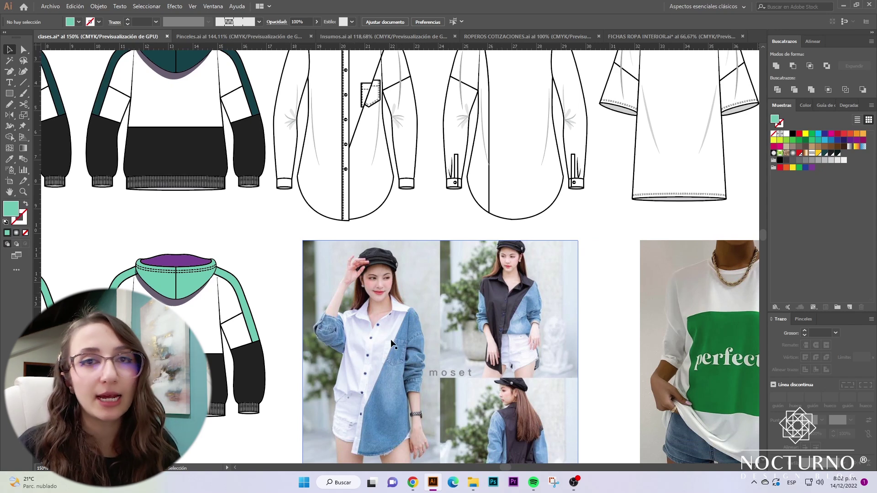
scroll(566, 333, "up", 5)
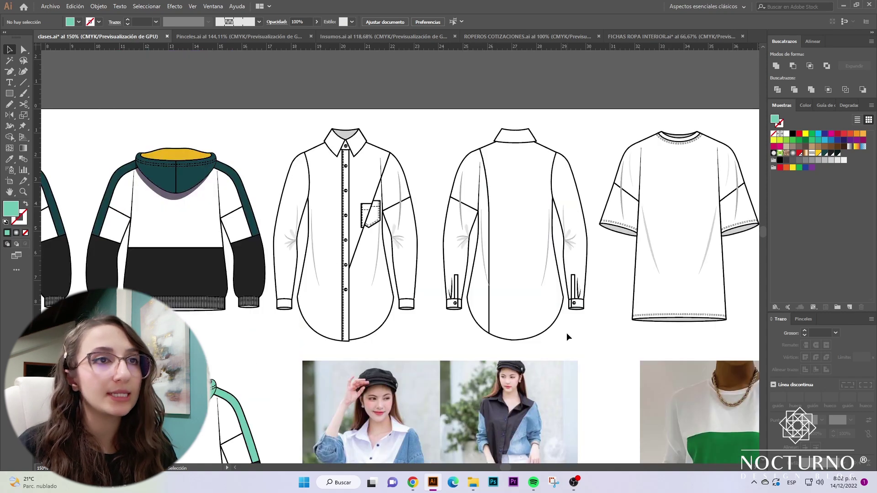
scroll(567, 333, "down", 4)
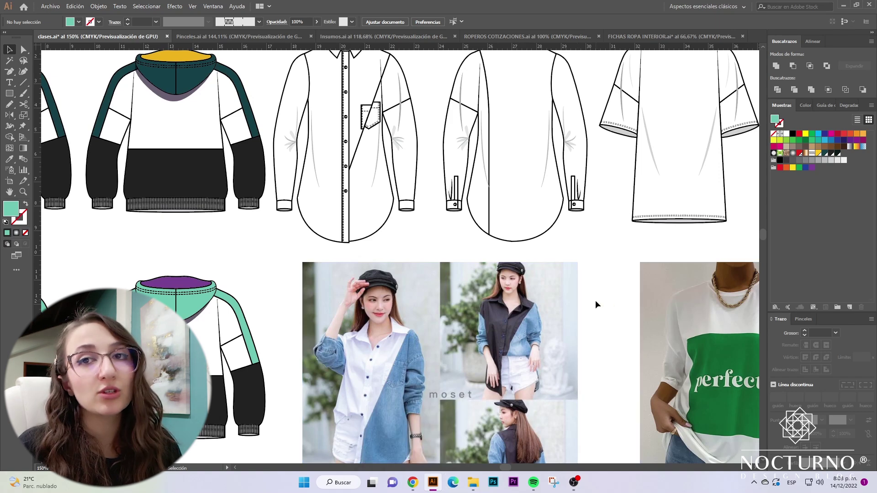
Step: Switch to Pinterest in Chrome, search for "tetura denim" and look over the denim texture images
left_click(412, 482)
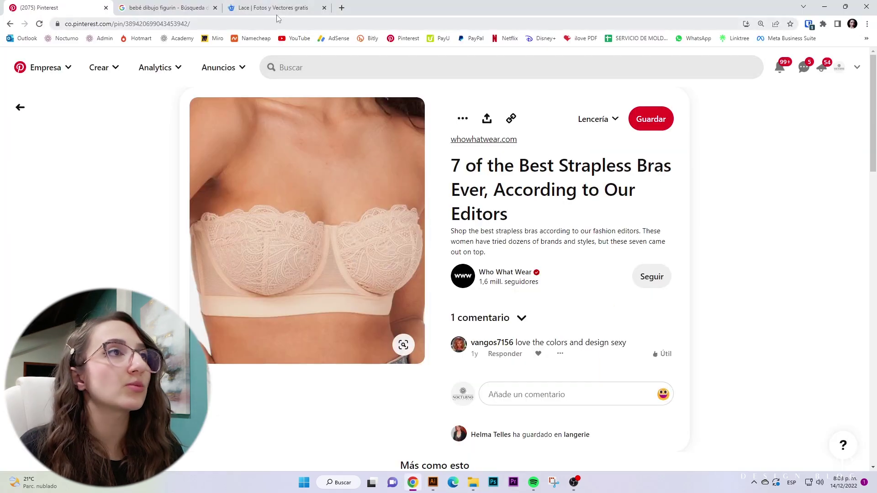
left_click(575, 68)
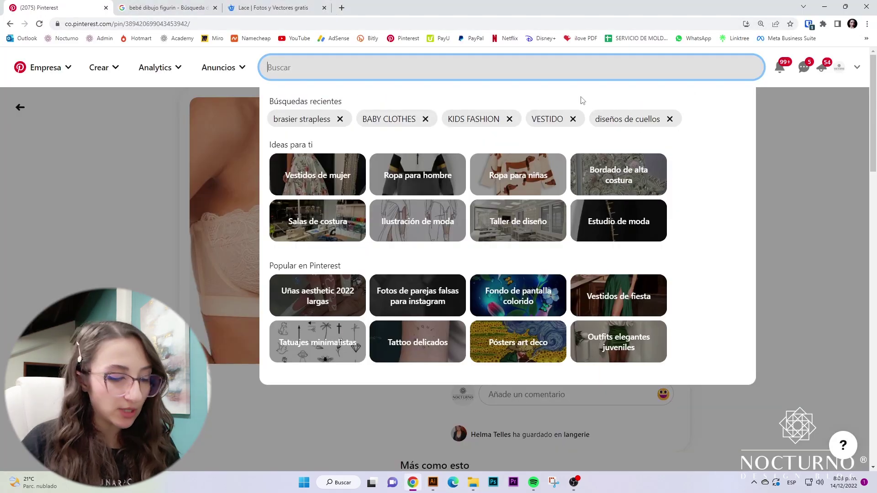
type("tetura ")
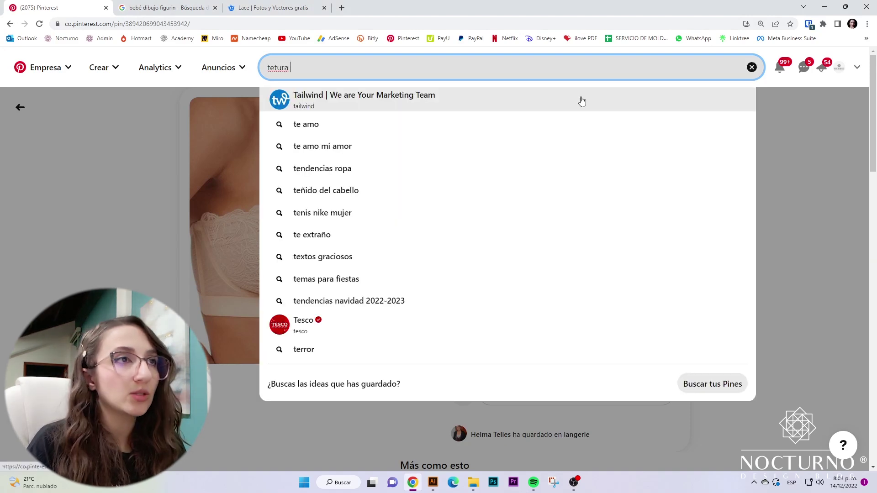
type("denim")
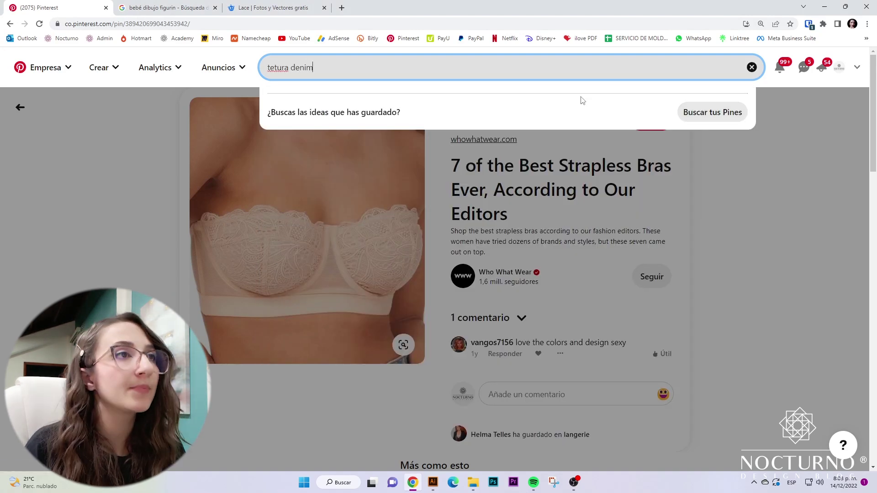
key("Return")
scroll(315, 293, "down", 1)
scroll(315, 292, "up", 2)
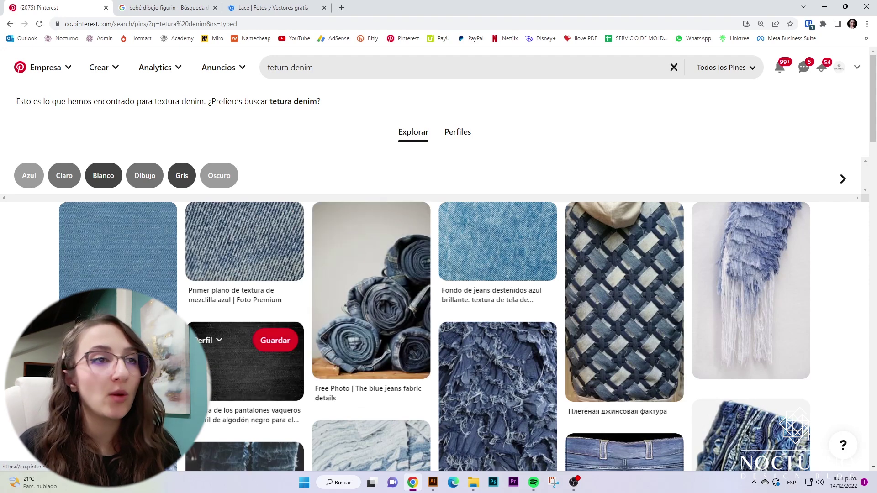
Step: Look through the denim results, open the blue seamless jeans texture pin and copy its image
scroll(409, 387, "down", 3)
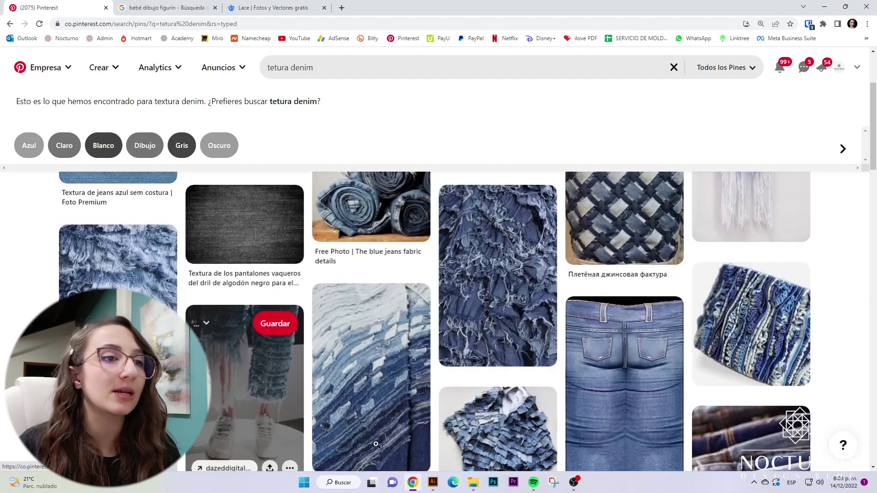
scroll(401, 379, "up", 3)
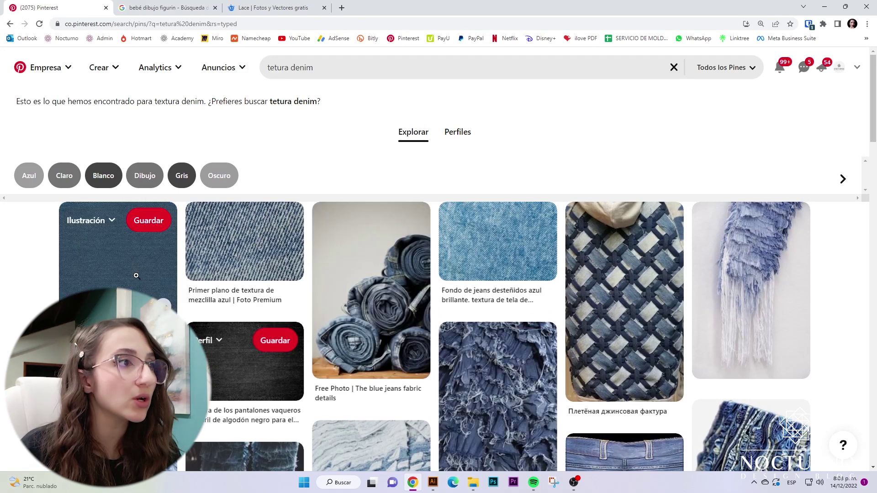
left_click(118, 255)
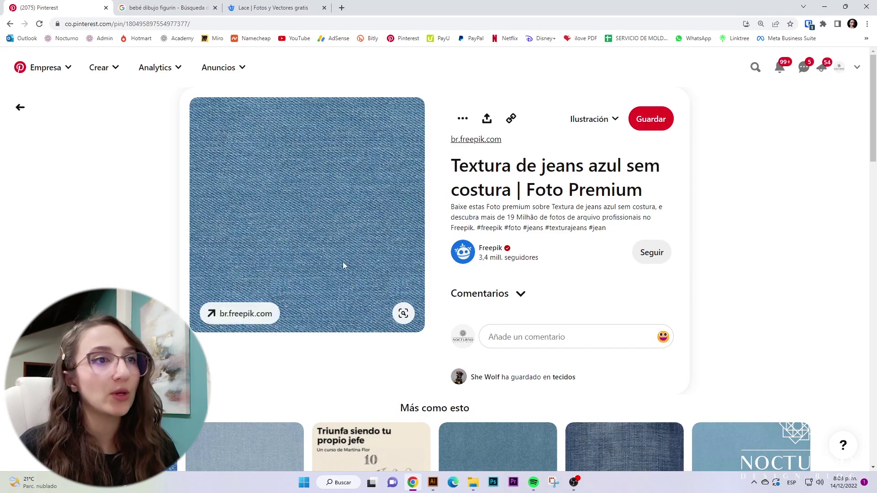
scroll(343, 262, "down", 5)
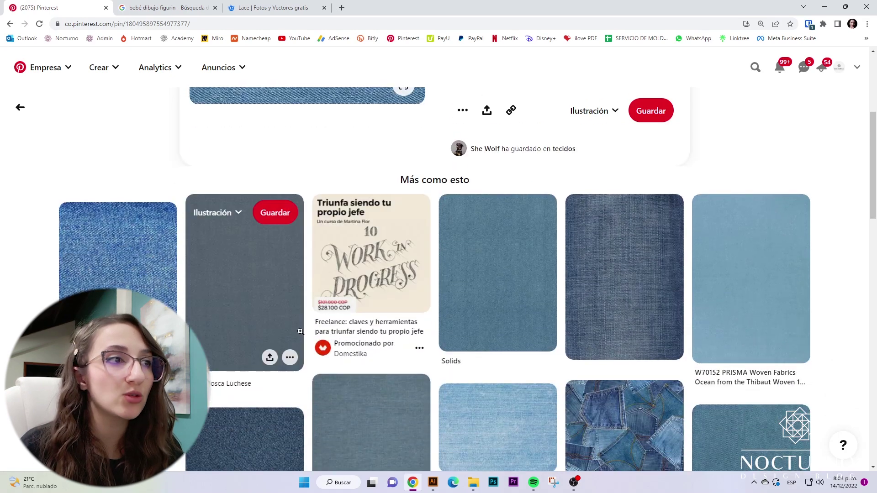
scroll(295, 331, "up", 5)
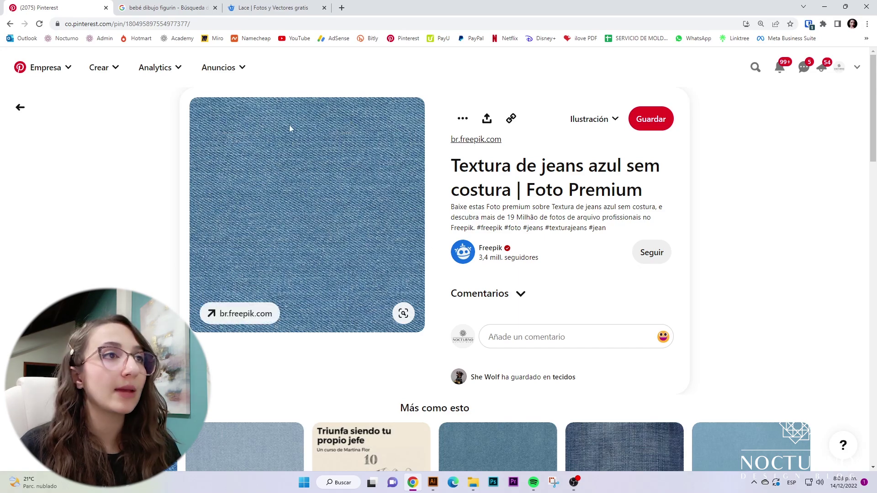
scroll(446, 362, "down", 10)
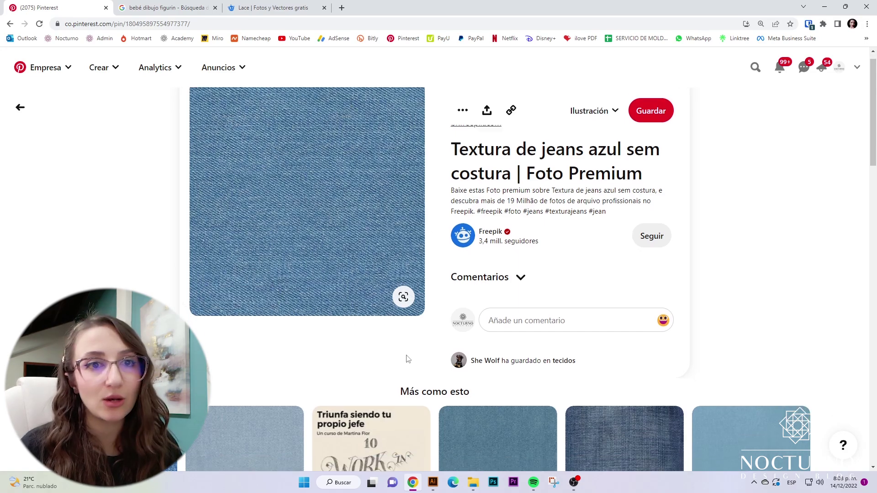
scroll(405, 344, "up", 9)
scroll(404, 343, "up", 1)
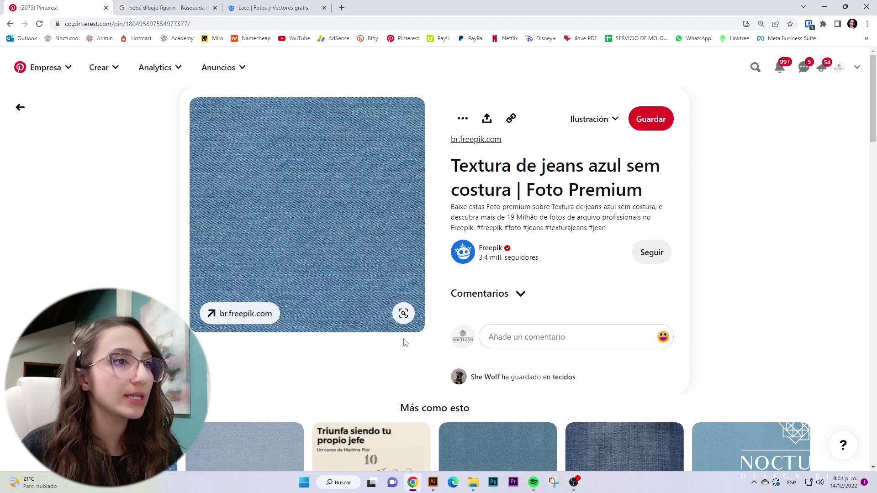
right_click(336, 237)
left_click(365, 265)
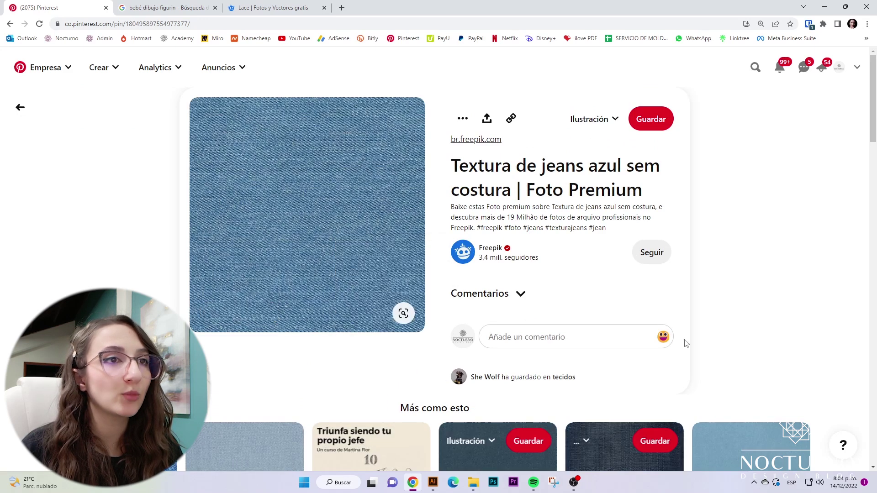
Step: Switch to Illustrator, paste the denim image and scale it down to about 11.4 cm square, below the garment flats
left_click(433, 483)
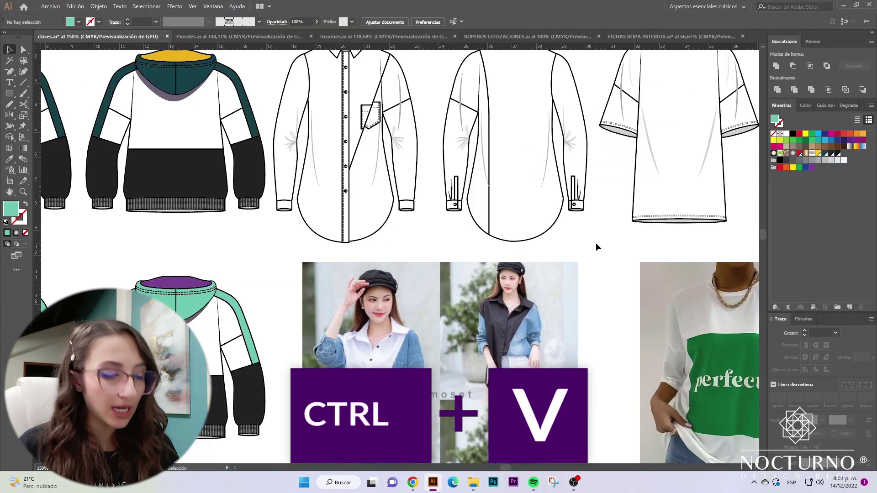
key("ctrl+v")
key("ctrl+minus")
key("ctrl+minus")
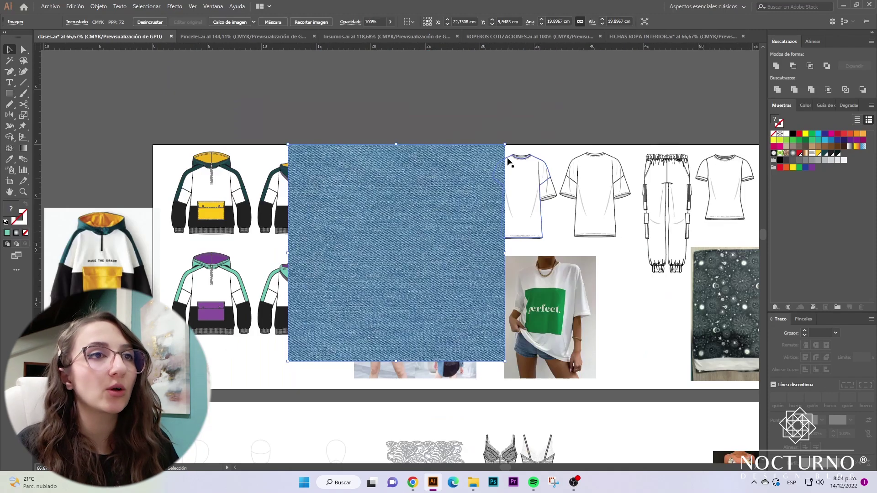
left_click_drag(504, 144, 429, 236)
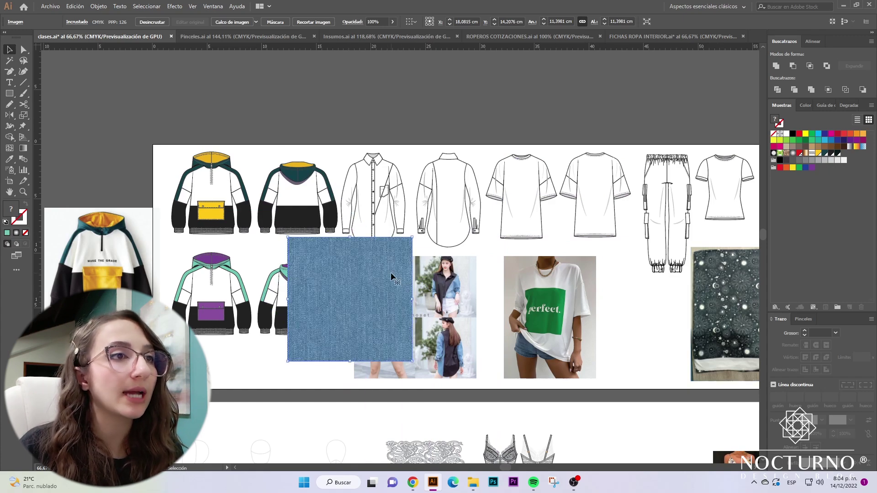
left_click_drag(391, 276, 351, 282)
Step: Scale the denim image down to about 5.2 cm square and place it between the back hoodie and the front shirt flat
key("z")
double_click(349, 286)
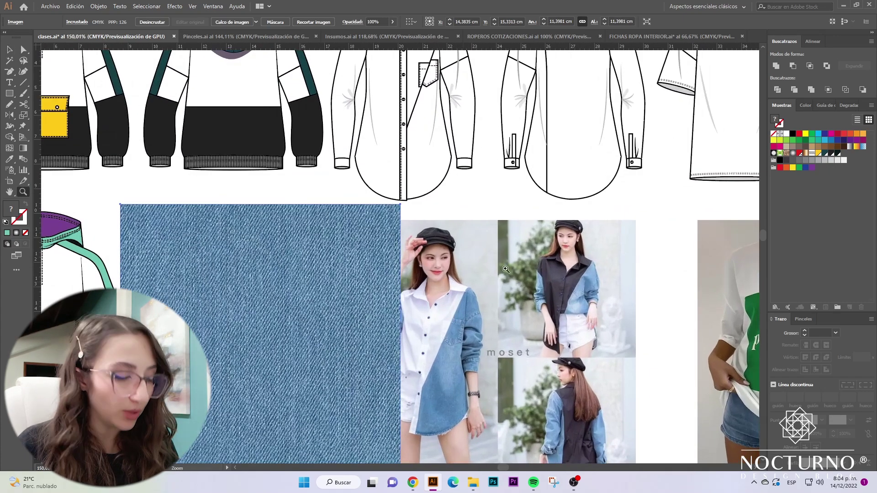
key("v")
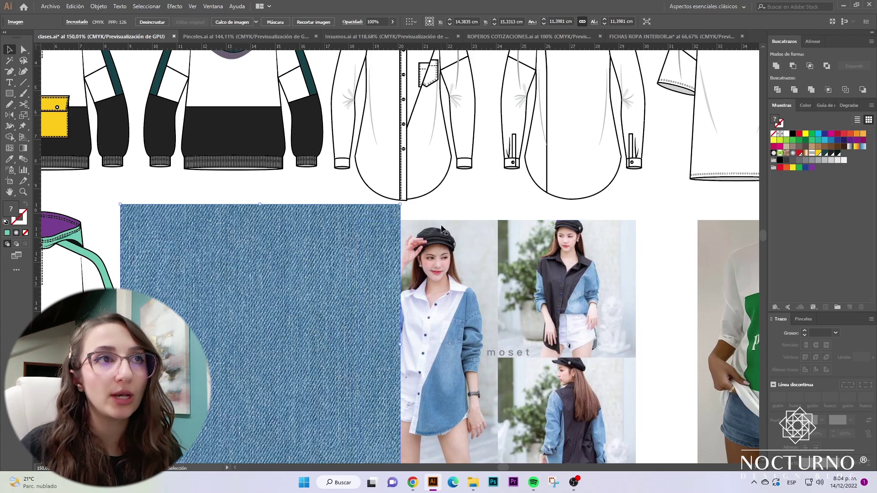
scroll(491, 289, "up", 1)
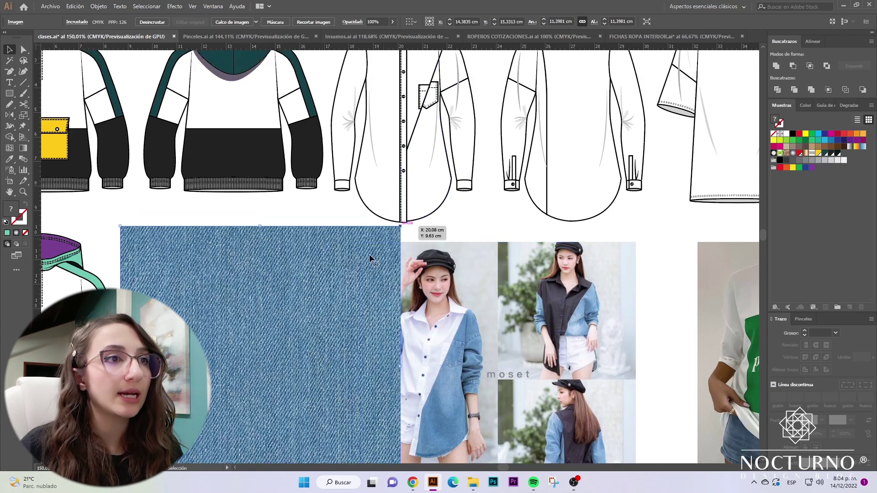
left_click_drag(366, 309, 350, 151)
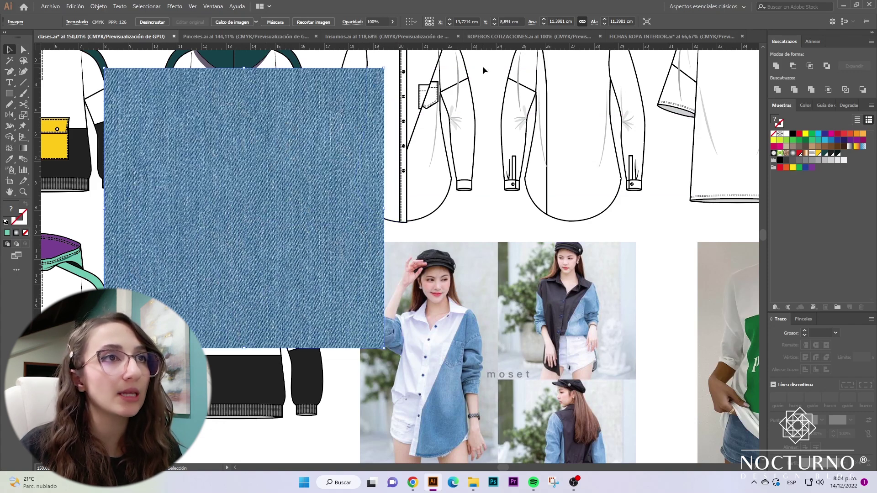
left_click_drag(384, 68, 295, 192)
left_click_drag(231, 263, 328, 185)
left_click_drag(357, 114, 330, 142)
left_click_drag(307, 202, 338, 163)
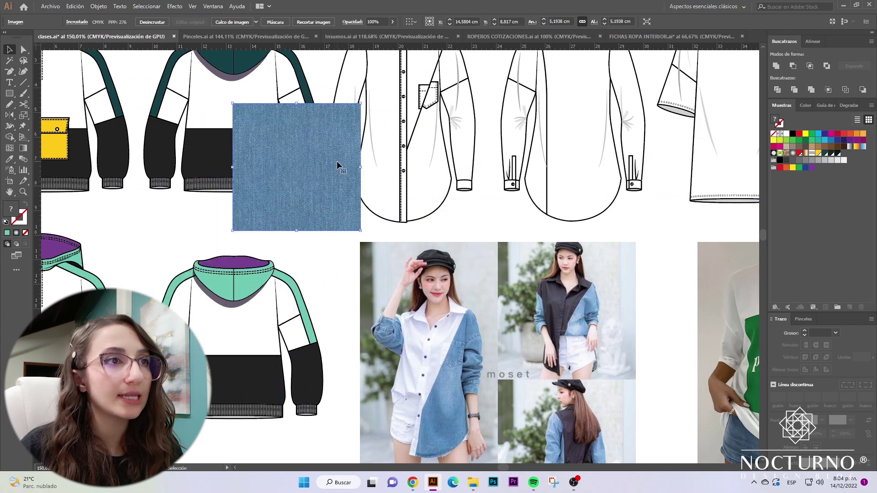
Step: Save the denim image as a pattern swatch and move the original image down over the shirt reference photos
scroll(415, 222, "up", 3)
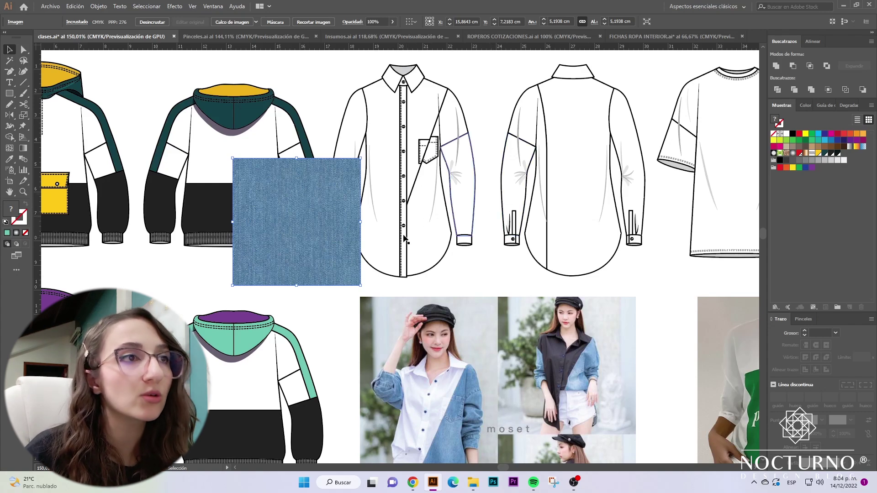
left_click(325, 322)
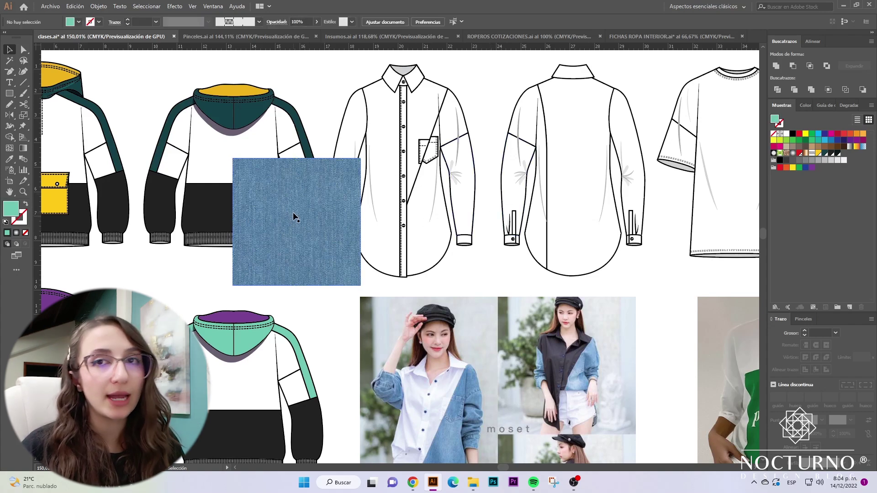
left_click_drag(331, 199, 789, 184)
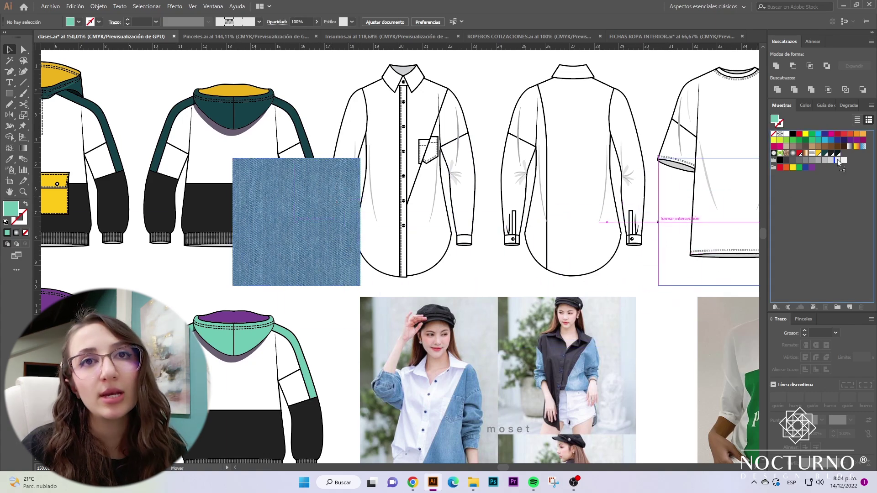
left_click_drag(838, 162, 837, 165)
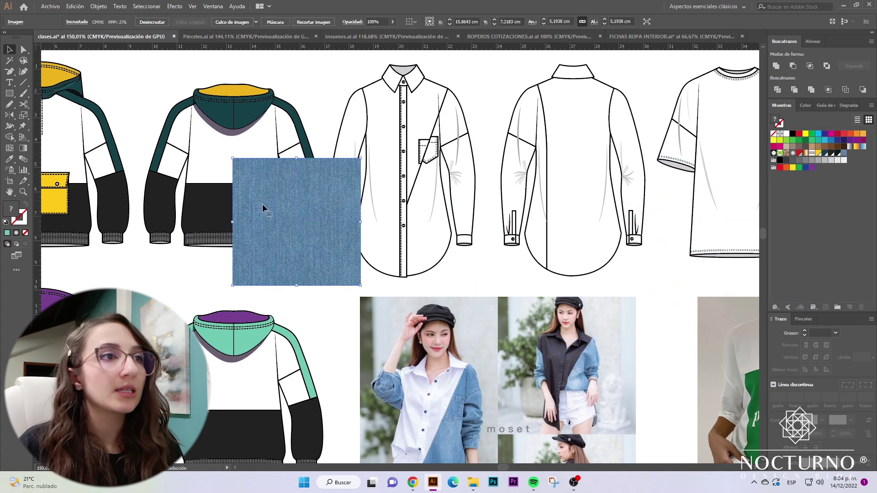
left_click_drag(297, 183, 619, 407)
Step: Fill the front shirt's diagonal body panel and its adjoining sleeve with the denim pattern swatch
key("z")
left_click_drag(437, 133, 516, 216)
key("a")
left_click(457, 256)
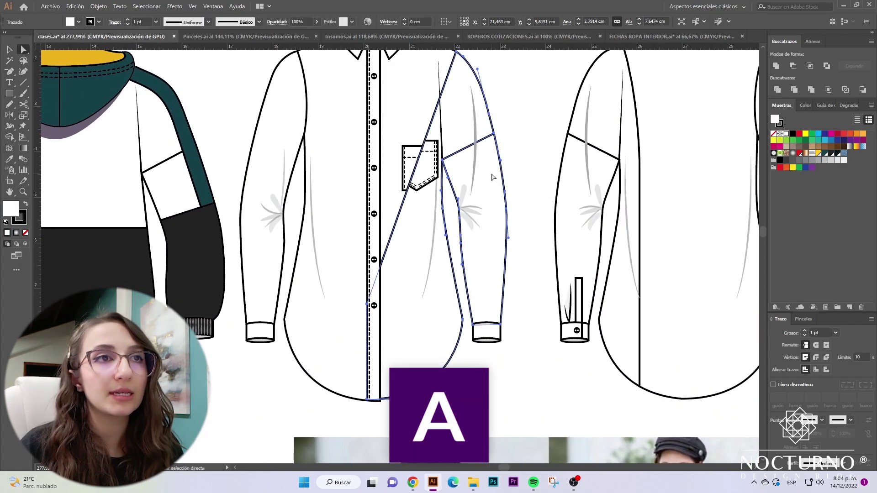
left_click(751, 175, "shift")
left_click(844, 158)
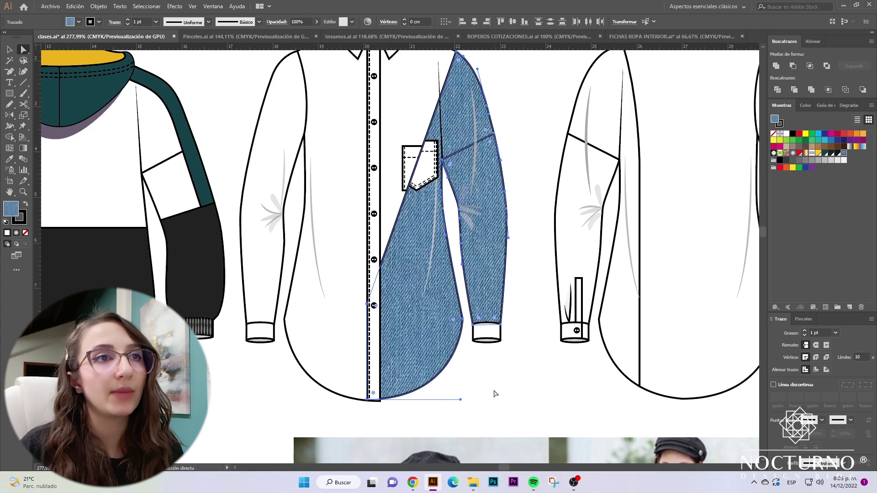
left_click(495, 392)
Step: Fill the back shirt's narrow side panel and the sleeve next to it with the denim pattern swatch
key("ctrl+minus")
key("ctrl+minus")
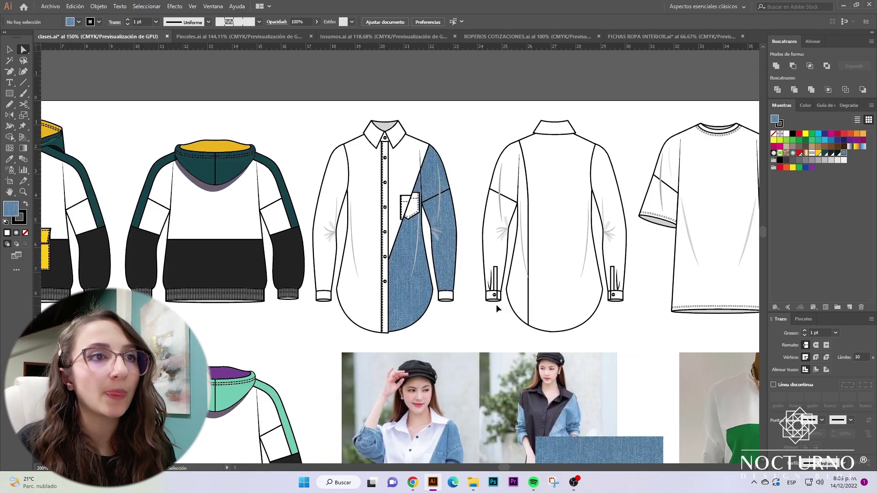
left_click(493, 219)
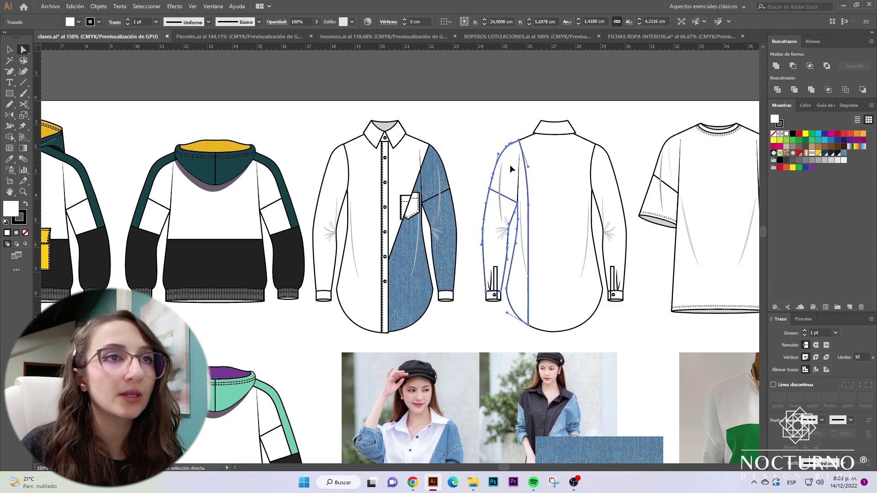
scroll(512, 249, "down", 2)
left_click(844, 153)
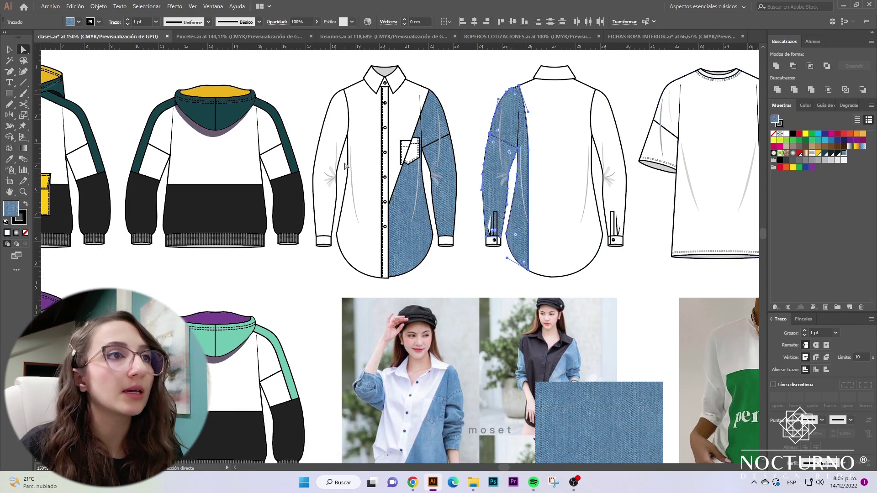
Step: Apply the denim pattern swatch to the remaining white sleeve on both the front and back shirt flats
left_click(334, 117)
left_click(616, 137, "shift")
left_click(844, 153)
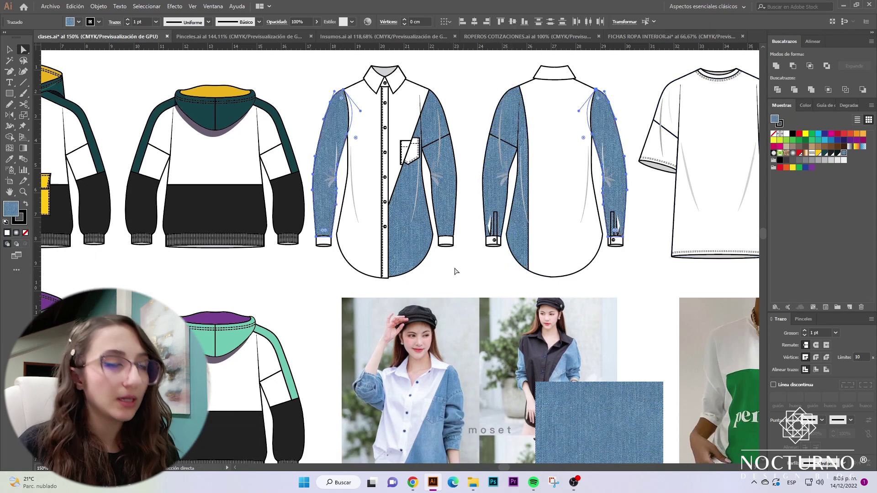
Step: Fill all four shirt cuffs and the pocket section over the diagonal panel with the denim pattern swatch
key("z")
left_click_drag(319, 243, 351, 273)
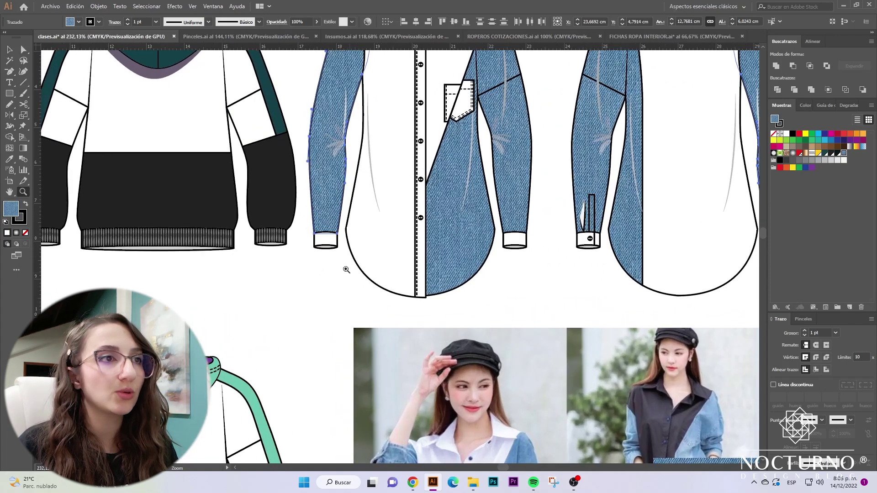
key("a")
left_click(330, 275)
left_click(331, 241)
left_click(515, 241, "shift")
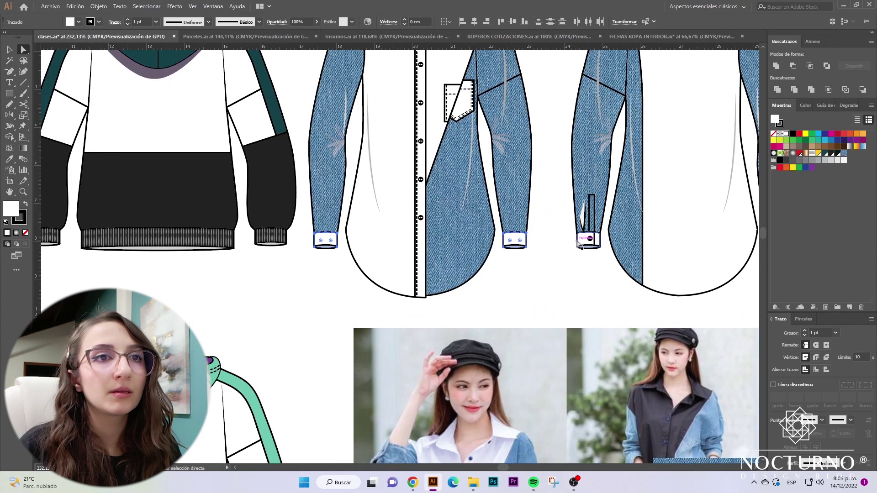
scroll(655, 274, "right", 3)
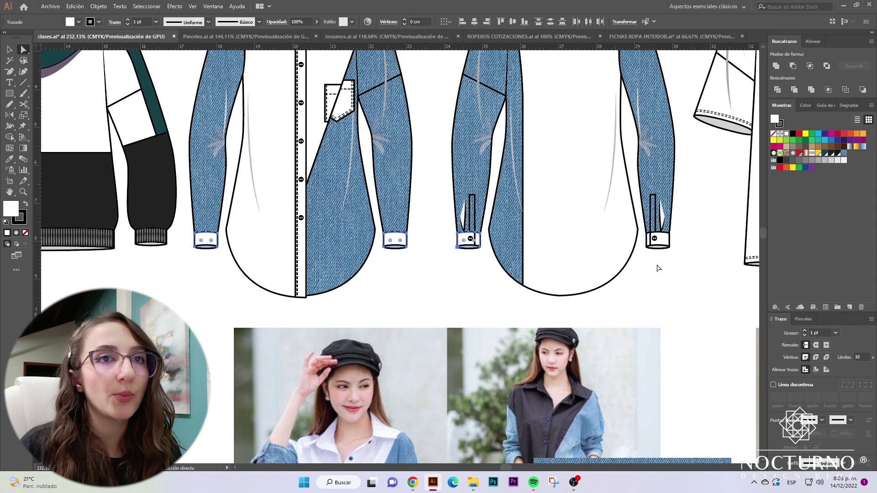
scroll(668, 242, "up", 2)
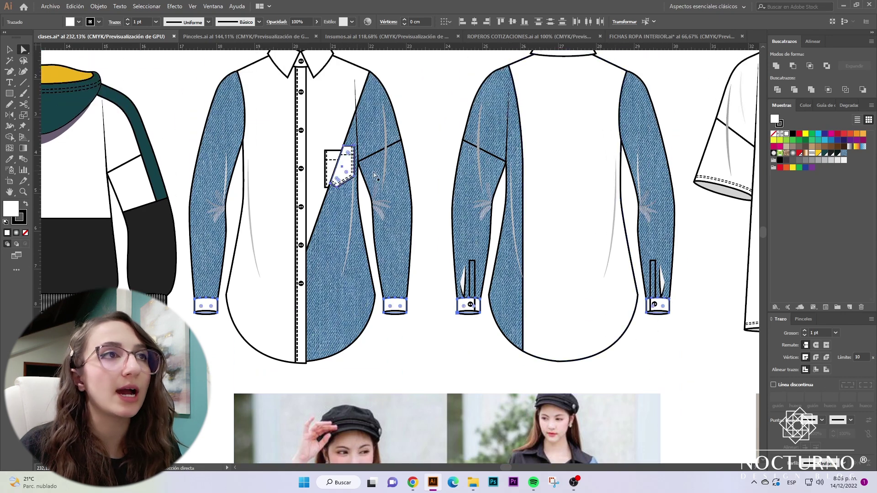
left_click(843, 154)
left_click(675, 360)
key("v")
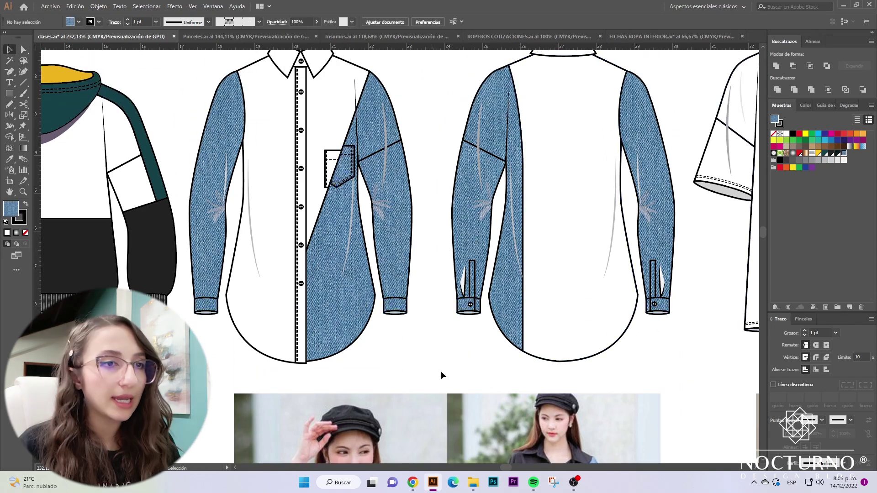
Step: Move the denim image up to the middle of the shirt reference photos, just below the shirt flats
scroll(510, 358, "up", 1)
scroll(367, 339, "down", 5)
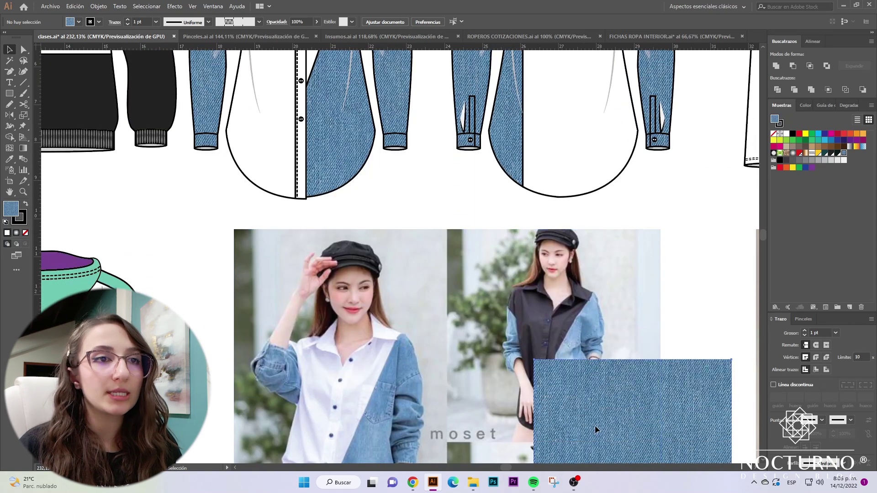
left_click_drag(595, 427, 431, 286)
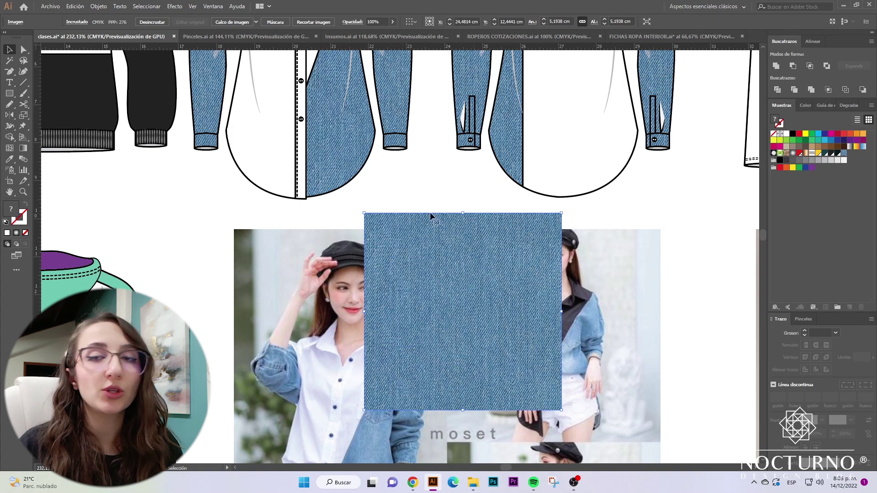
scroll(381, 308, "up", 3)
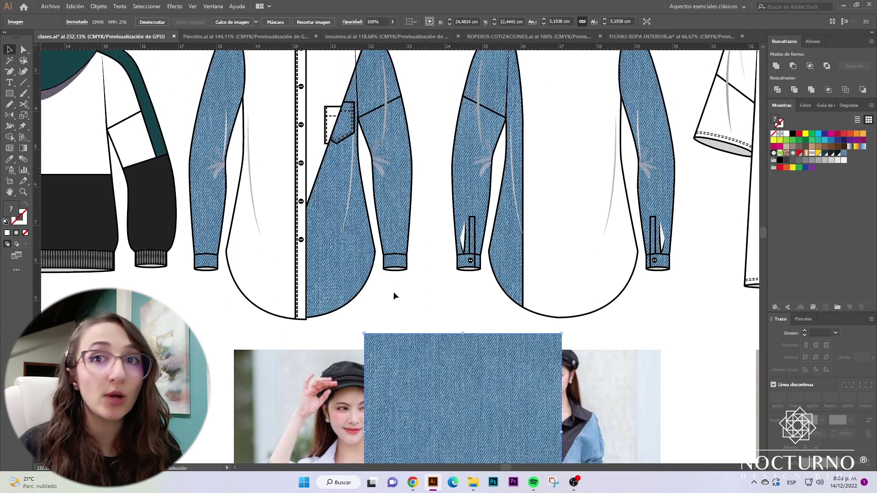
scroll(393, 291, "down", 2)
left_click(411, 253)
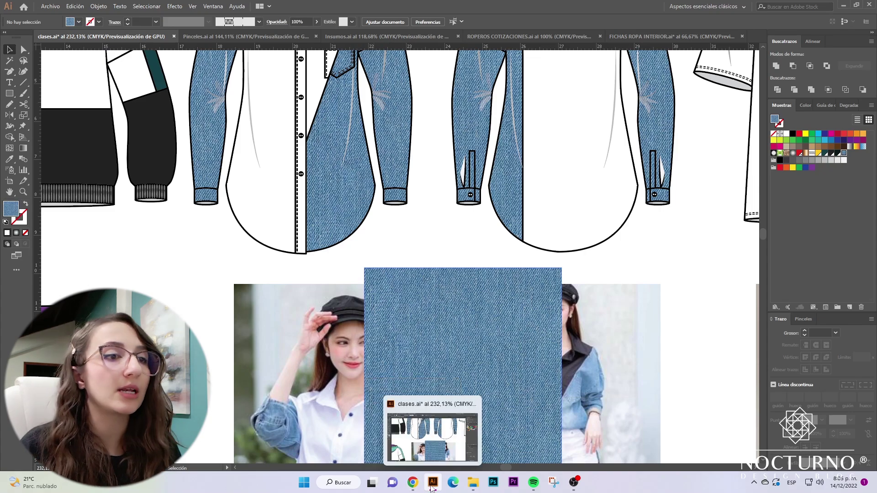
Step: Switch to the browser and copy the black denim texture image from the Pinterest denim search results
left_click(403, 463)
scroll(403, 463, "down", 10)
key("alt+Left")
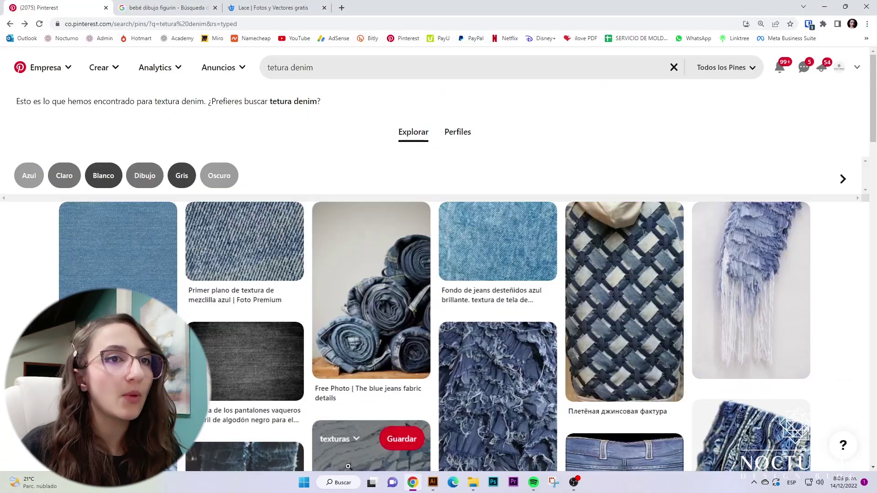
left_click(237, 252)
left_click(229, 280)
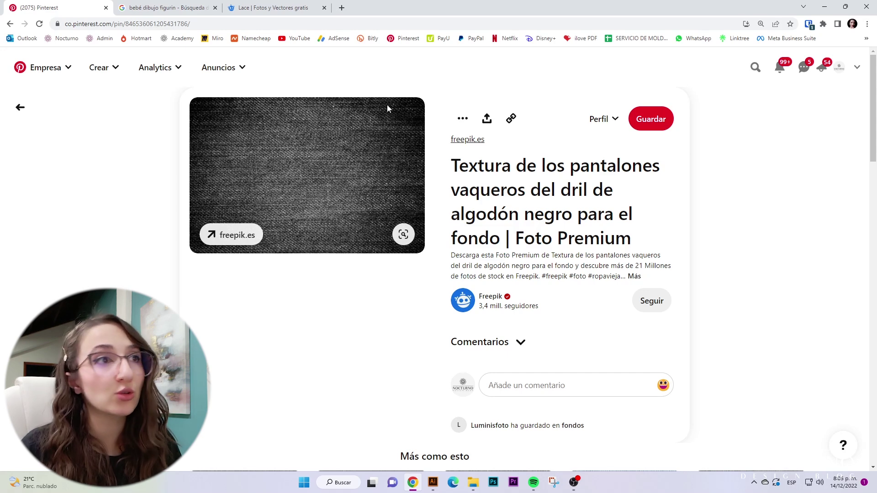
right_click(291, 148)
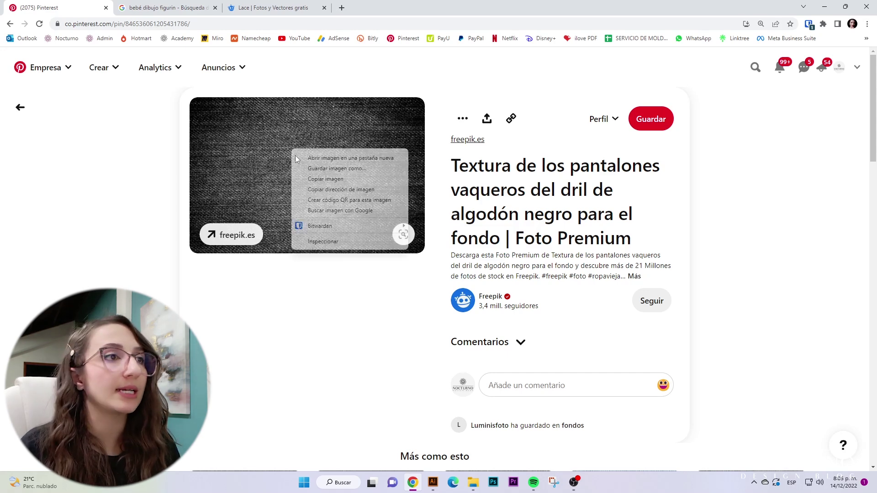
left_click(319, 180)
Step: Return to Illustrator, move the blue denim image over the shirt photo beside it, and paste the black denim image
left_click(432, 485)
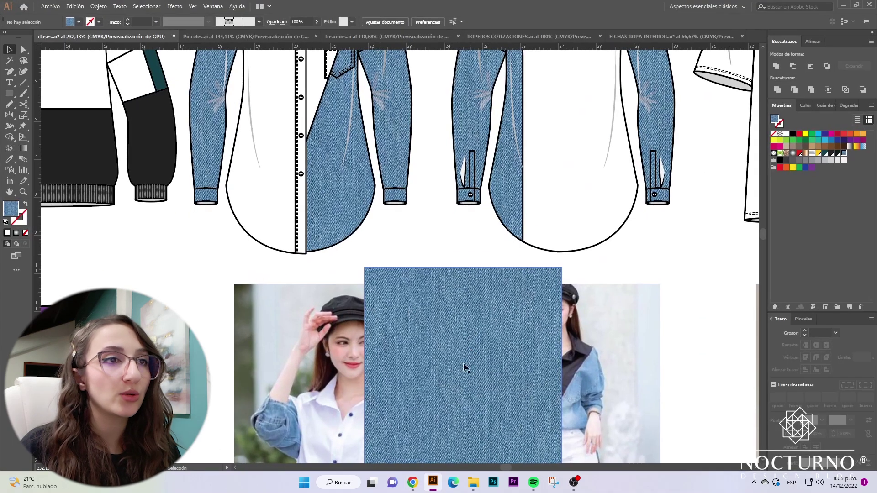
left_click_drag(434, 290, 604, 306)
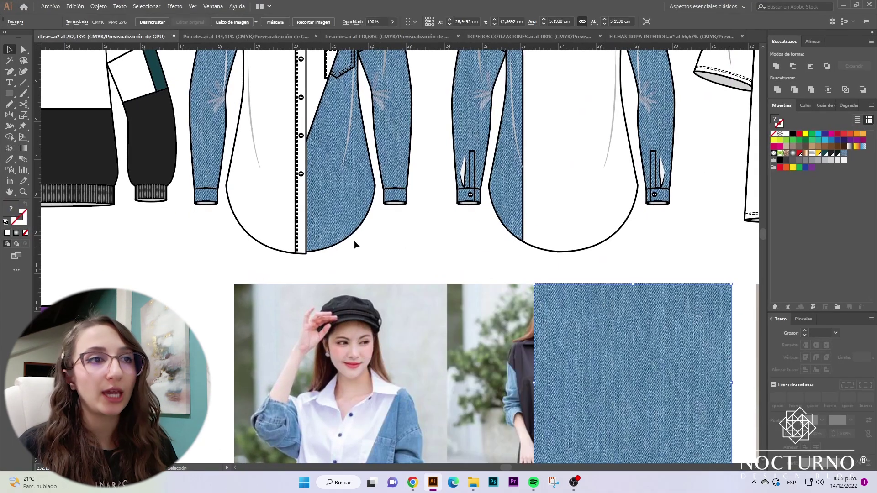
key("ctrl+v")
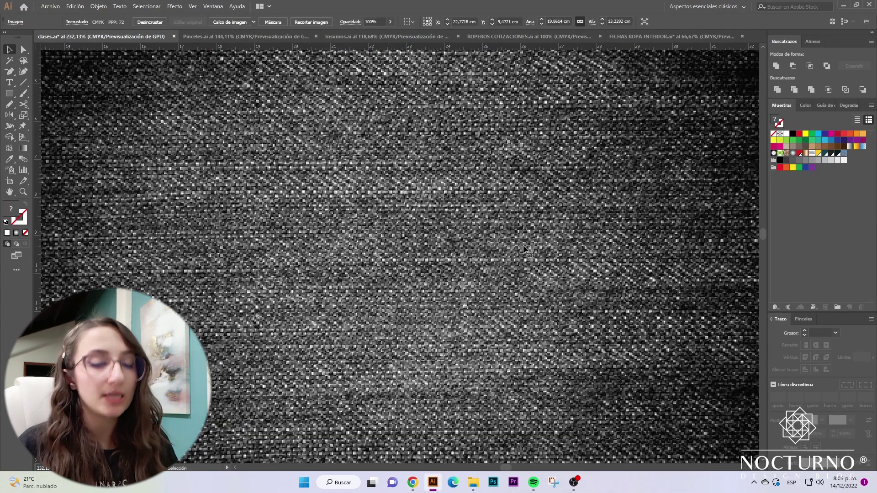
Step: Scale the black denim image down to about 3.95 × 2.63 cm and place it over the shirt reference photo
key("ctrl+1")
left_click_drag(396, 143, 398, 282)
key("ctrl+plus")
key("ctrl+plus")
key("ctrl+plus")
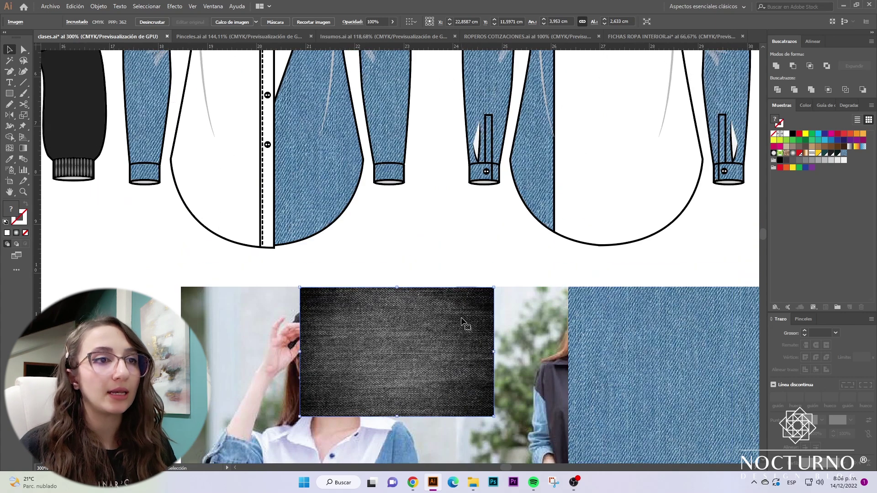
Step: Add the full black denim image to the swatches as a pattern and deselect it
left_click_drag(426, 342, 848, 157)
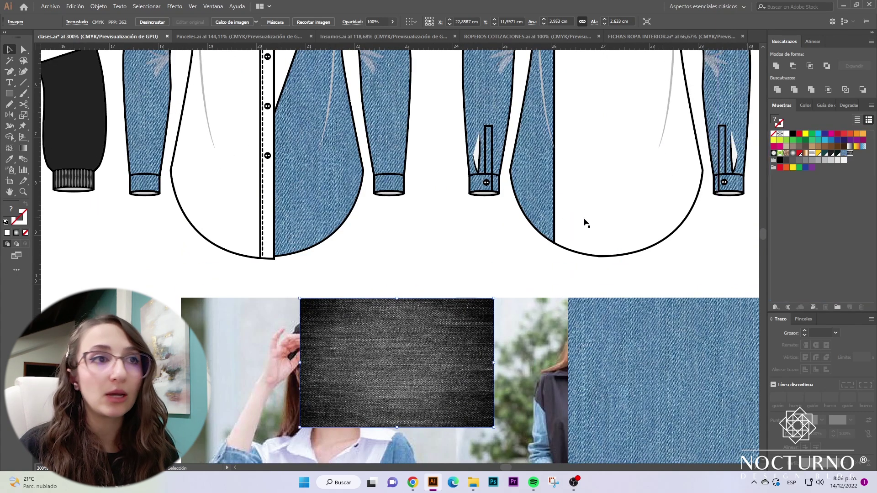
scroll(423, 273, "up", 2)
left_click(423, 273)
Step: Fill the front shirt's diagonal panel and the lower sleeve beside it with the uncropped black denim swatch
scroll(367, 330, "up", 5)
key("a")
left_click(339, 269)
left_click(398, 196, "shift")
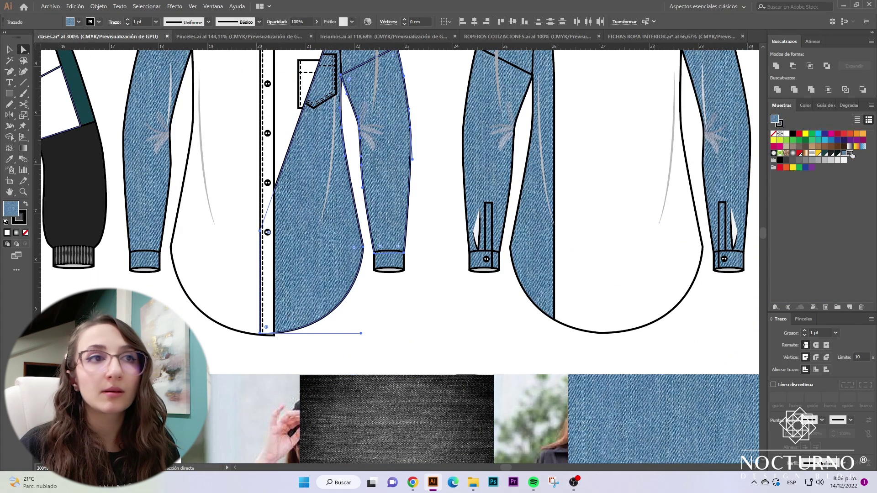
left_click(850, 153)
left_click(425, 345)
scroll(425, 346, "up", 2)
scroll(320, 358, "up", 1)
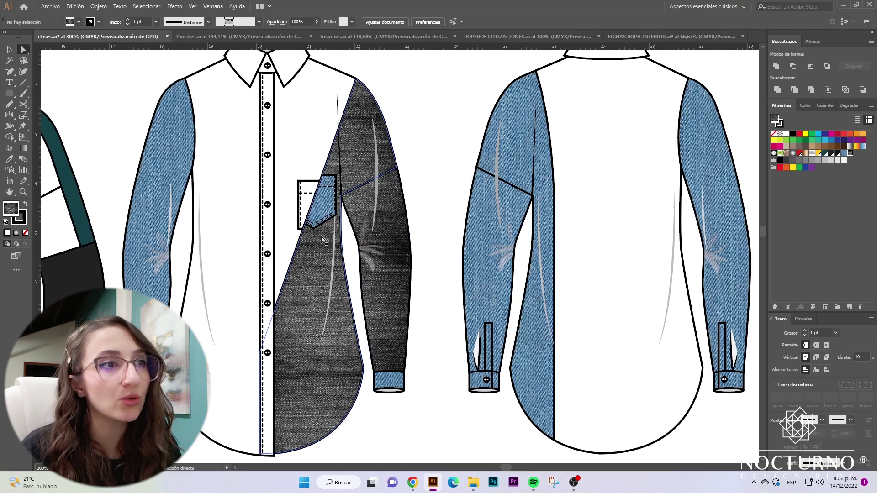
Step: Crop the black denim image to an evenly toned square of about 1.5 × 1.5 cm from its middle
key("ctrl+minus")
key("ctrl+minus")
key("ctrl+minus")
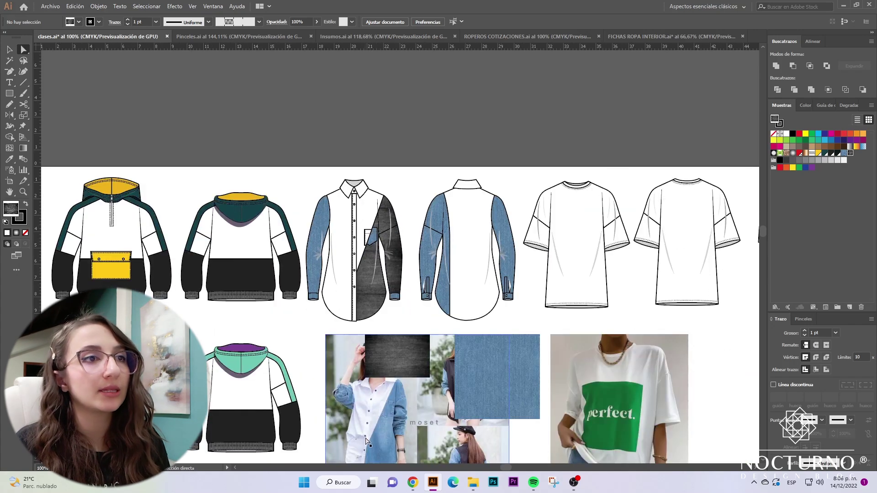
scroll(488, 389, "up", 2)
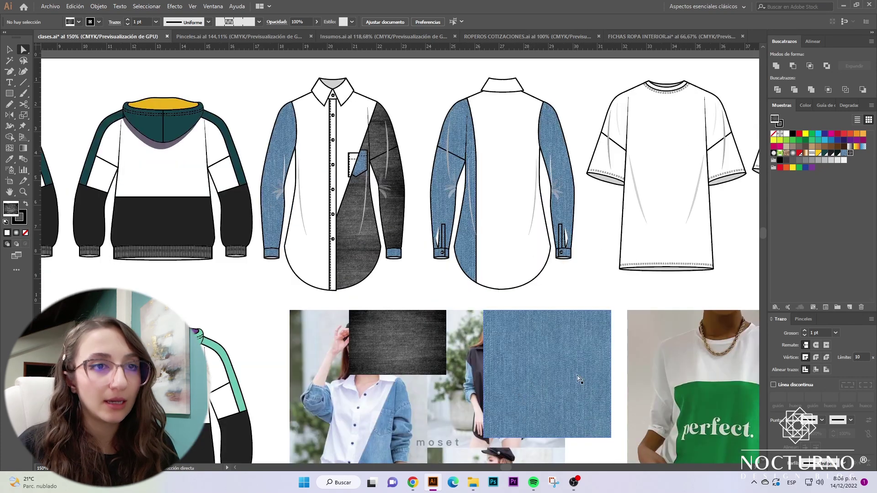
key("v")
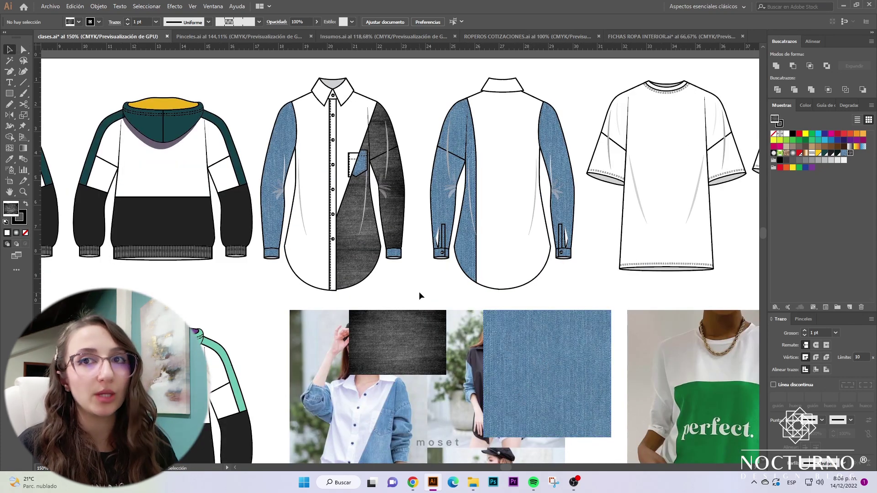
scroll(419, 293, "down", 2)
left_click(389, 289)
scroll(385, 286, "up", 2)
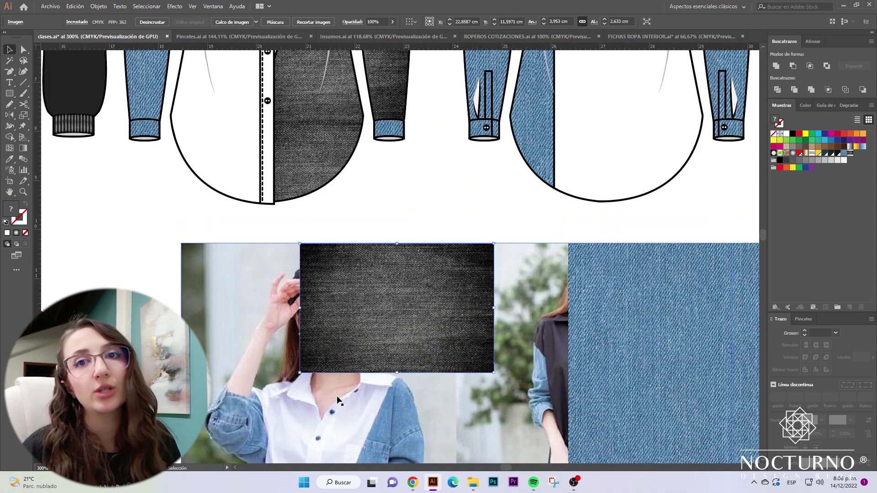
right_click(427, 284)
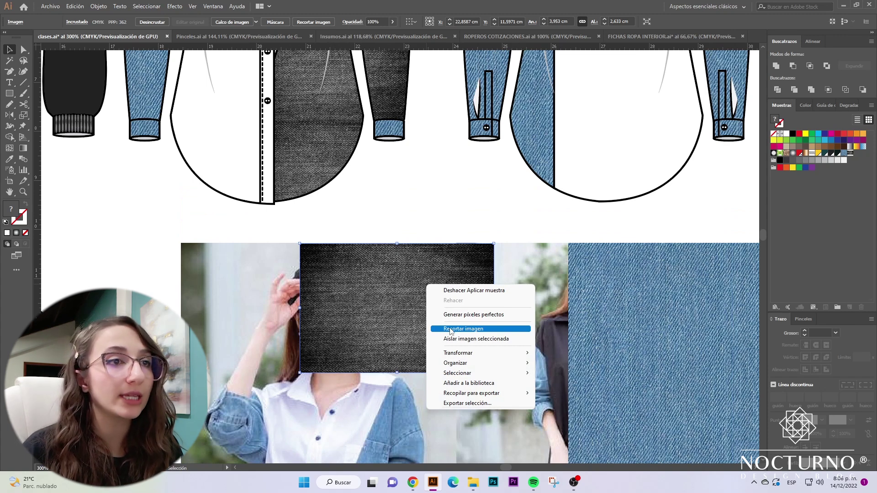
left_click(463, 329)
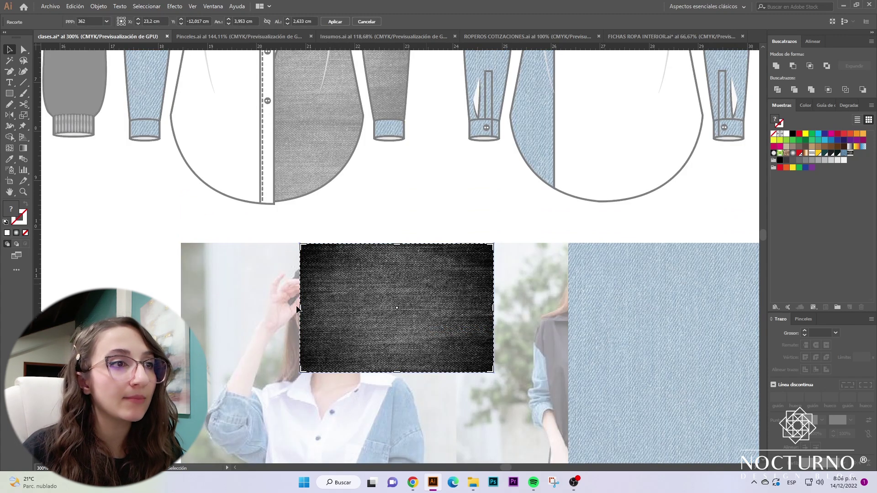
left_click_drag(302, 308, 361, 308)
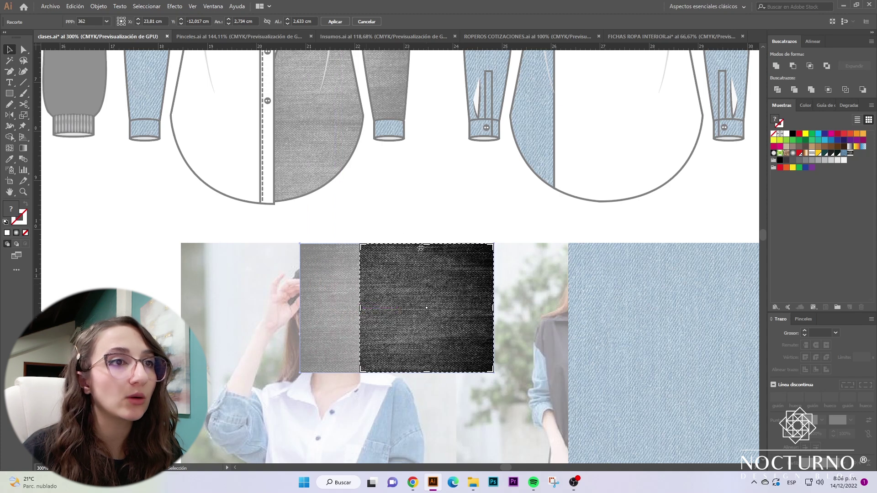
left_click_drag(427, 247, 428, 268)
left_click_drag(493, 373, 434, 342)
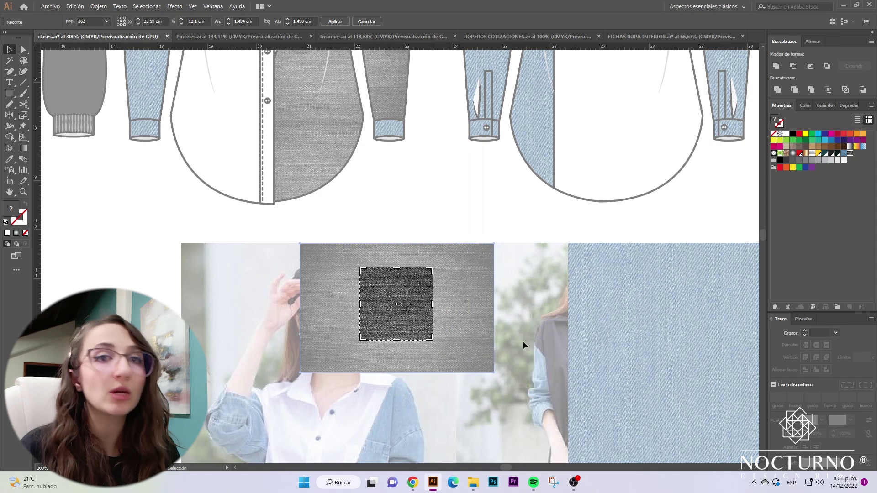
key("Return")
left_click(418, 188)
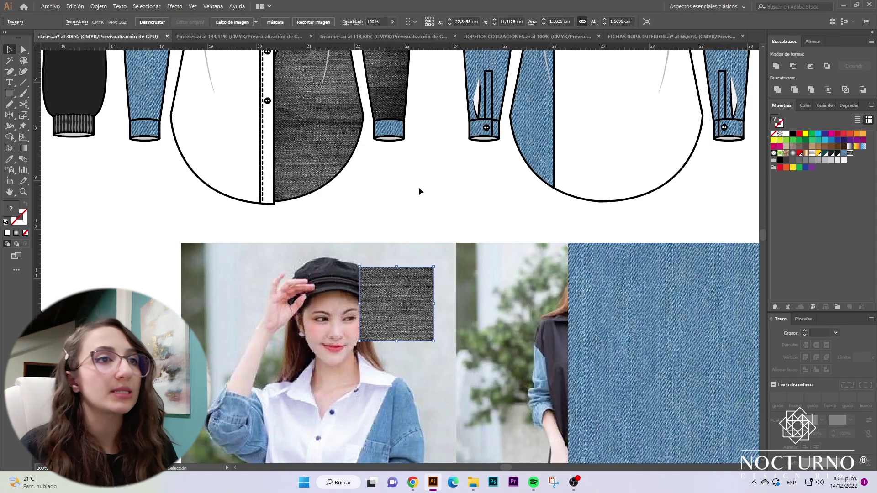
Step: Move the cropped black denim square up between the two shirt flats and add it to the swatches as a pattern
scroll(401, 303, "up", 3)
left_click_drag(419, 395, 805, 177)
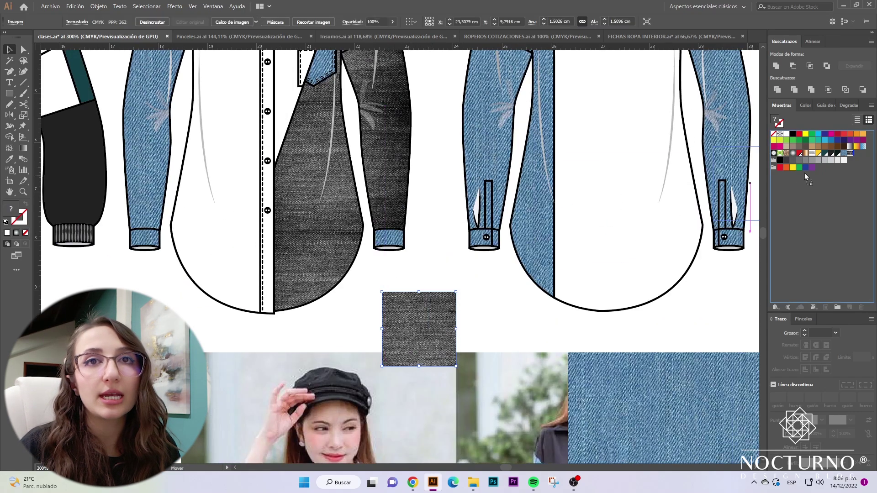
left_click_drag(857, 156, 856, 155)
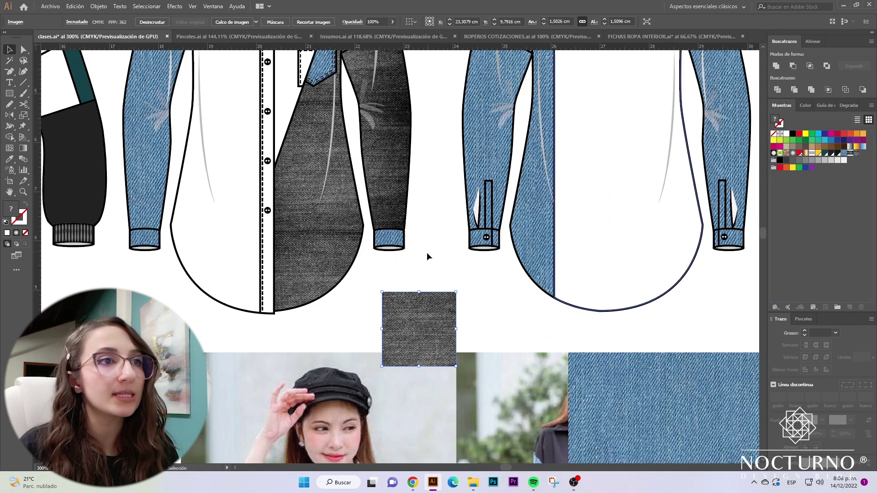
Step: Fill the front shirt's diagonal panel and the lower sleeve beside it with the cropped black denim swatch
scroll(426, 252, "up", 6)
key("a")
left_click(344, 279)
scroll(345, 281, "up", 1)
scroll(345, 284, "up", 1)
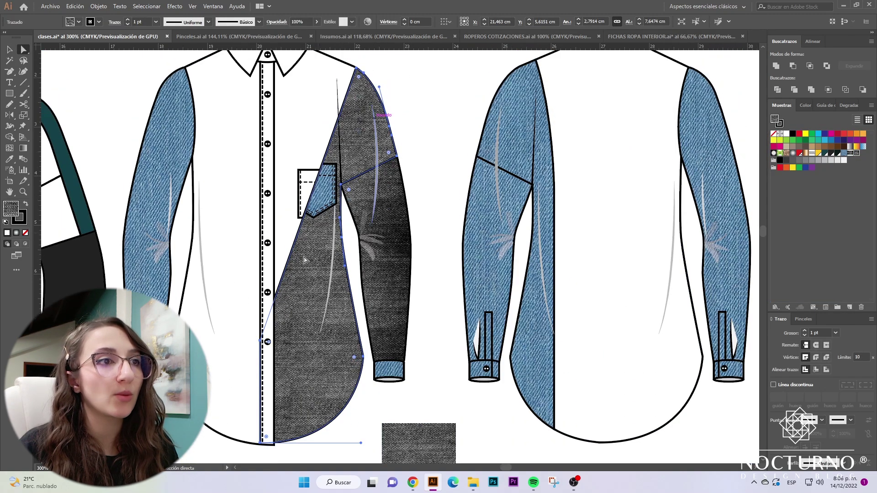
left_click(373, 268)
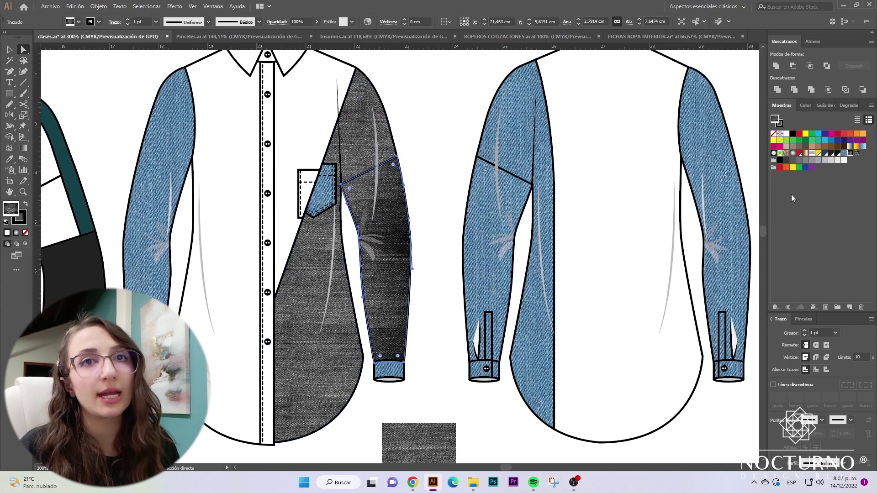
left_click(856, 155)
left_click(417, 247)
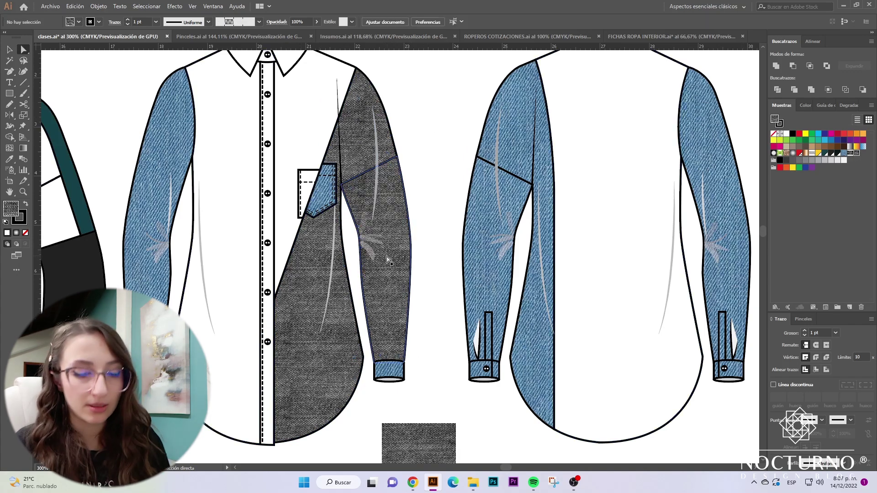
scroll(397, 253, "down", 2)
key("v")
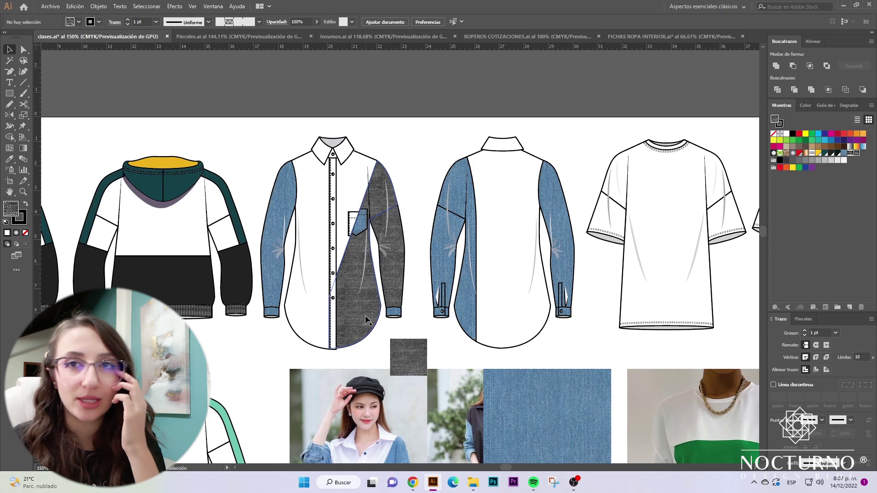
Step: Move the grey denim sample beside the reference photos and scale the blue denim image down next to it
scroll(398, 255, "up", 1)
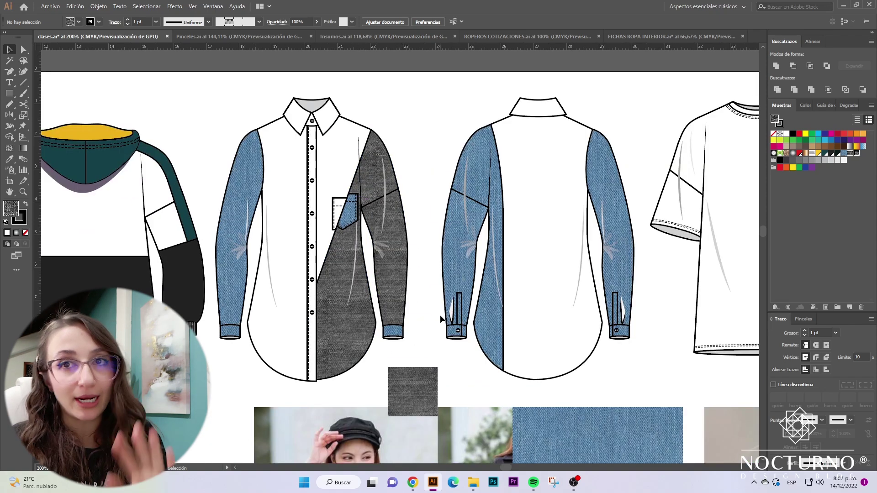
left_click(412, 374)
left_click_drag(398, 396, 665, 415)
left_click(593, 424)
scroll(593, 423, "down", 2)
left_click_drag(683, 342, 604, 420)
left_click_drag(569, 445, 635, 367)
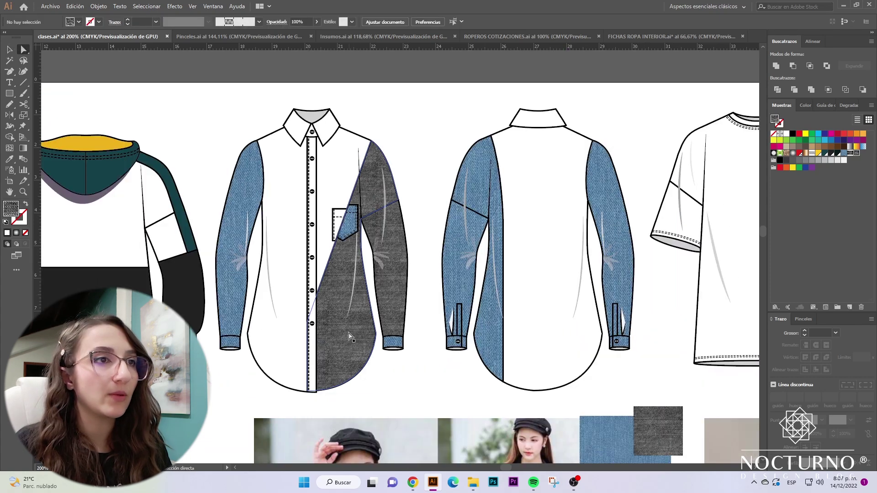
Step: Replace the grey denim on the front shirt's diagonal panel and sleeve with the blue denim pattern swatch
left_click(351, 337)
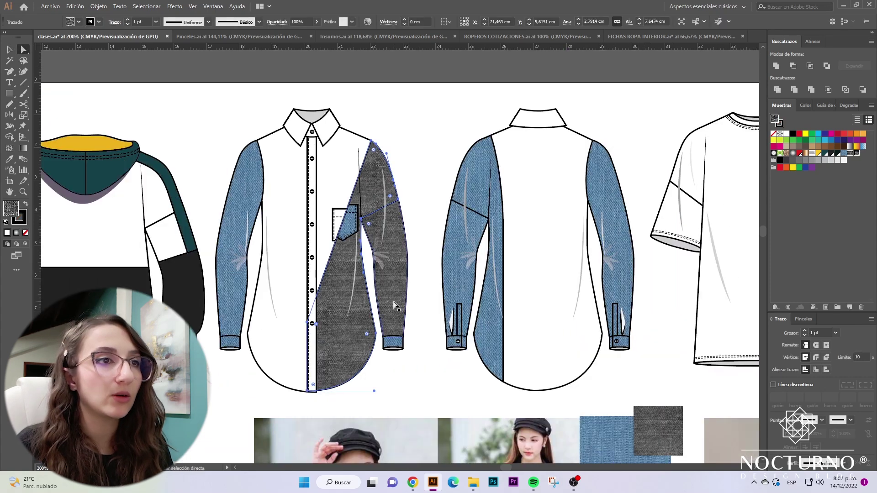
left_click(843, 155)
left_click(400, 391)
Step: Fill the elliptical opening of the front shirt's left cuff with dark navy 171C3D
key("z")
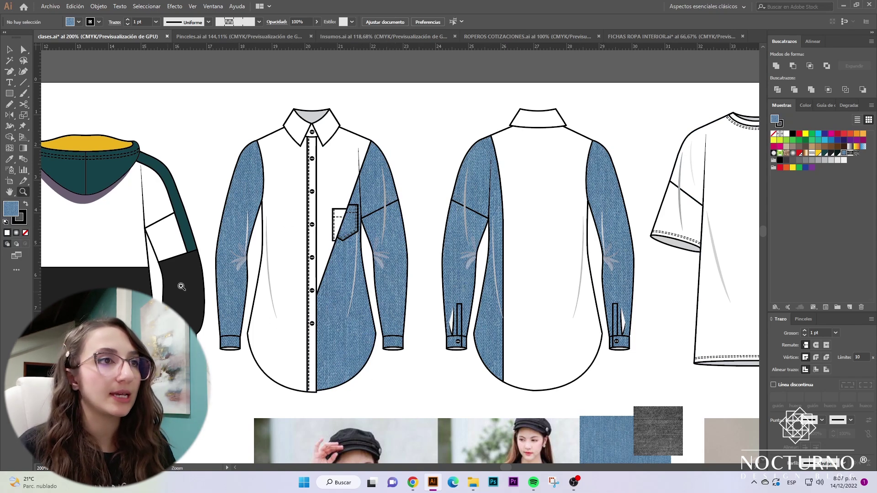
left_click_drag(220, 334, 471, 299)
scroll(436, 306, "down", 3)
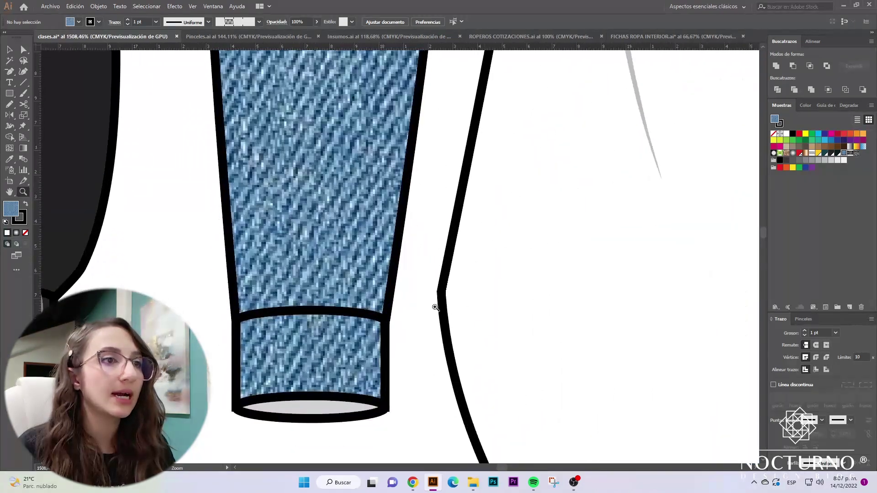
key("a")
left_click(311, 373)
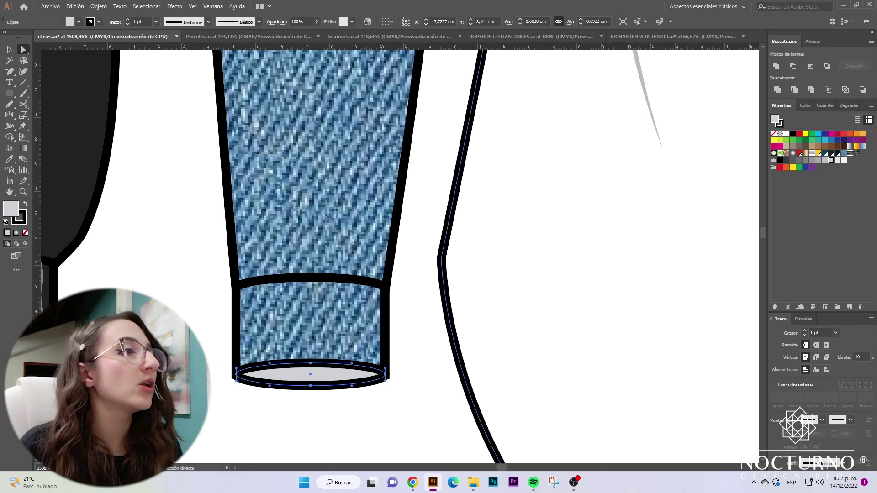
double_click(11, 208)
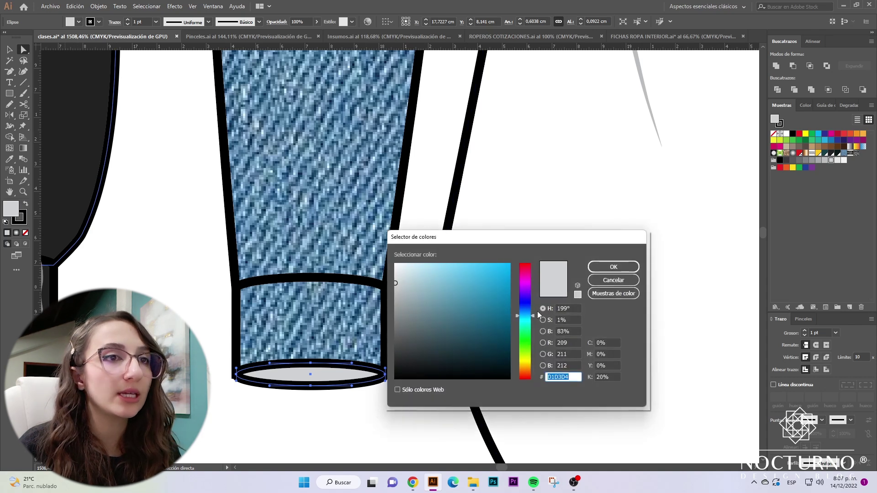
left_click(531, 305)
left_click_drag(475, 332, 466, 350)
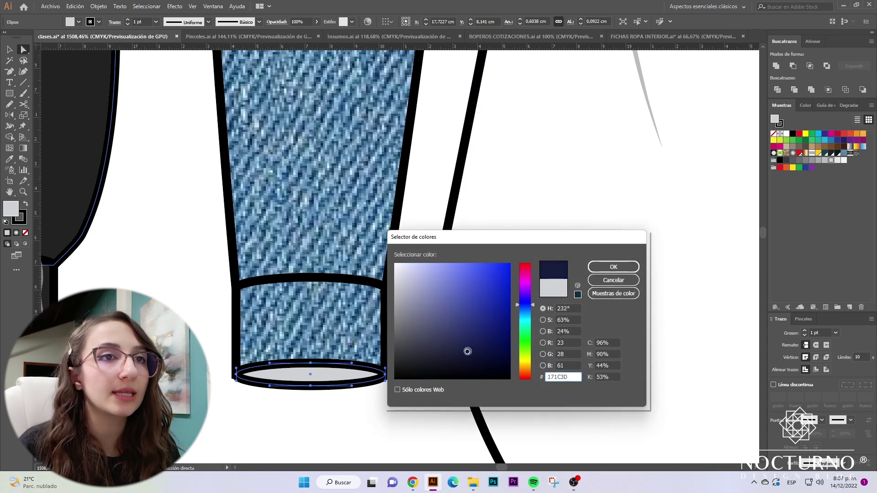
left_click(614, 268)
left_click(371, 417)
Step: Fine-tune the dark blue fill colour of the front shirt's left cuff opening
scroll(371, 417, "down", 8)
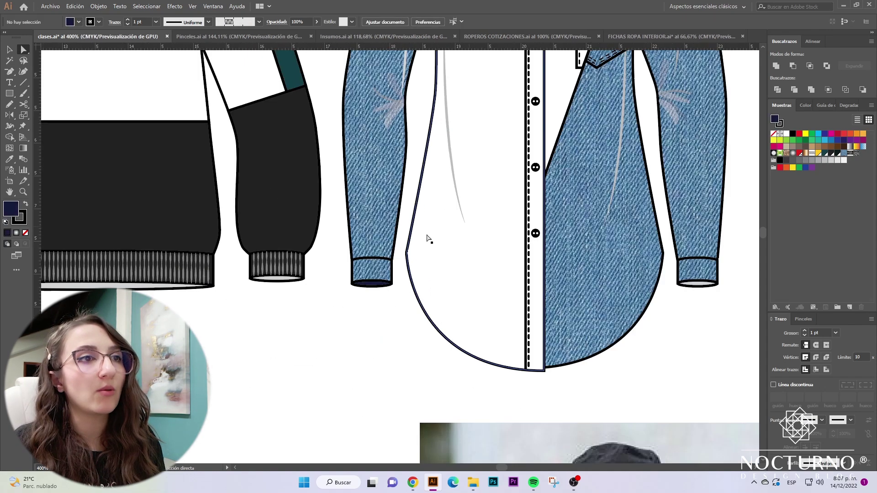
scroll(370, 251, "up", 3)
scroll(379, 361, "down", 1)
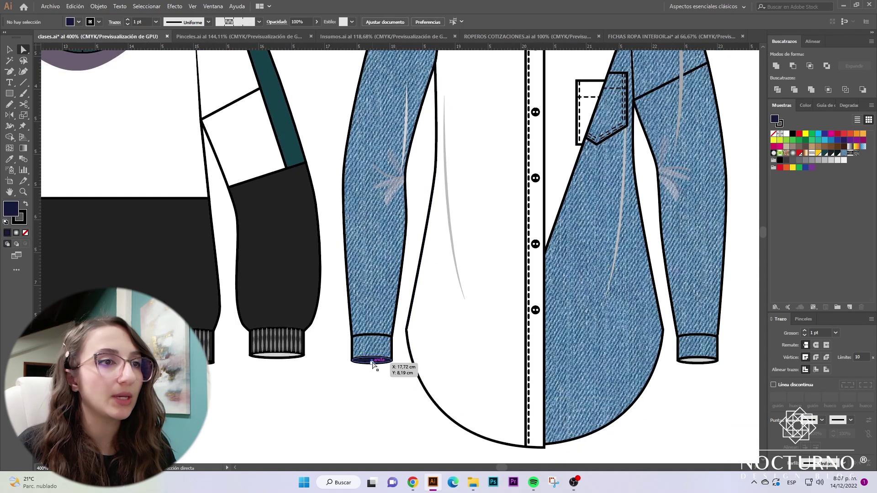
left_click(372, 361)
left_click(77, 255)
double_click(11, 209)
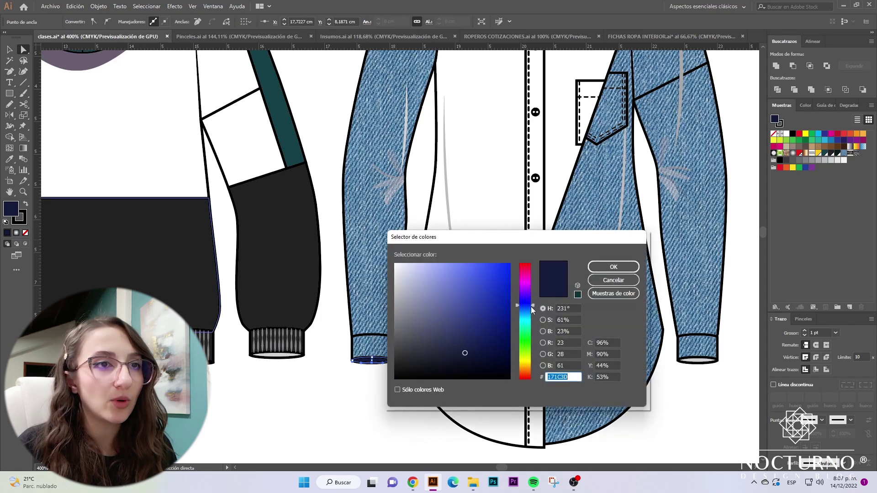
left_click(614, 267)
left_click(510, 394)
Step: Copy the left cuff opening's dark blue appearance to the other front cuff and both back cuffs with the Eyedropper
left_click(695, 362)
left_click_drag(501, 466, 502, 467)
left_click(617, 362, "shift")
left_click(633, 361, "shift")
key("i")
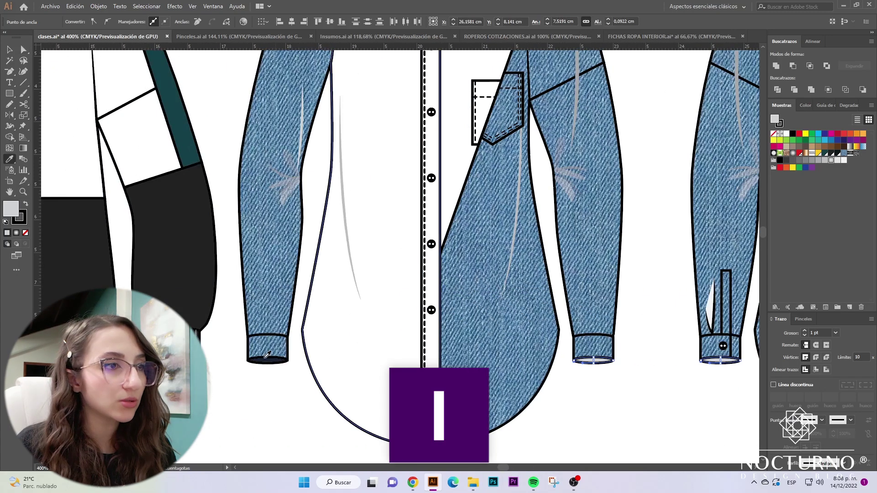
left_click(271, 356)
key("a")
left_click(639, 415)
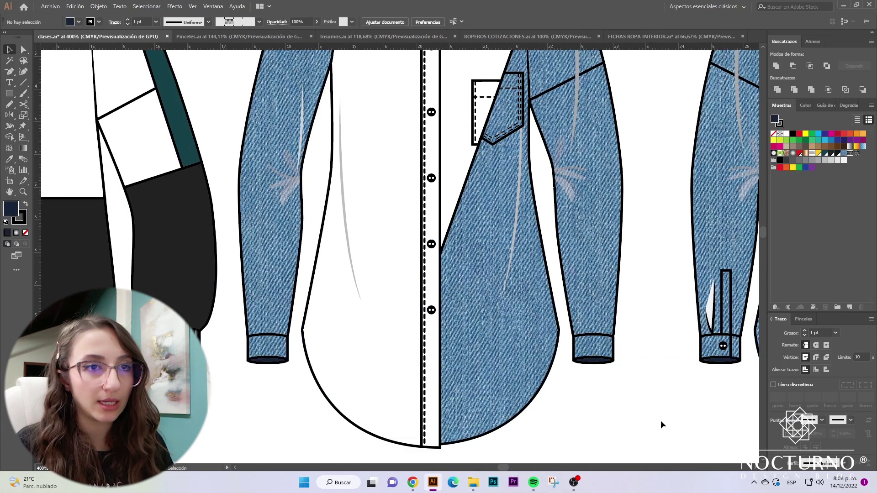
Step: Isolate the front shirt's group so that its individual fold lines can be edited
key("ctrl+minus")
key("ctrl+minus")
key("ctrl+minus")
scroll(646, 414, "up", 2)
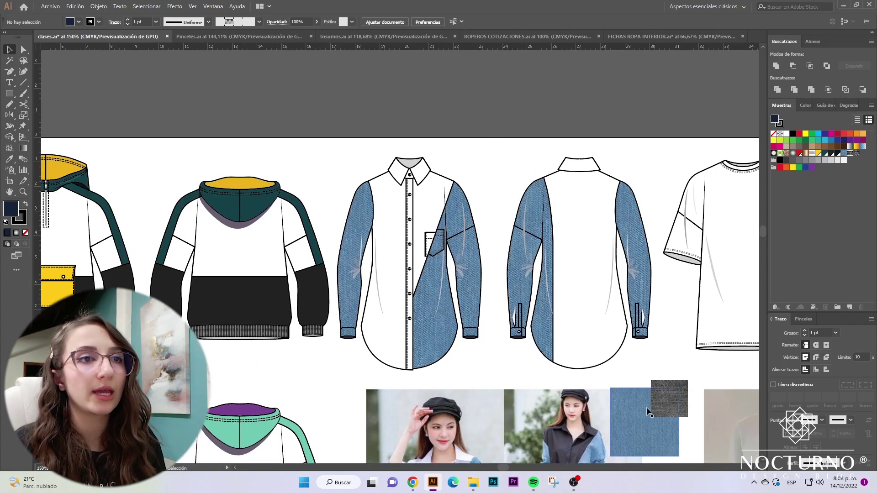
key("ctrl+plus")
key("ctrl+plus")
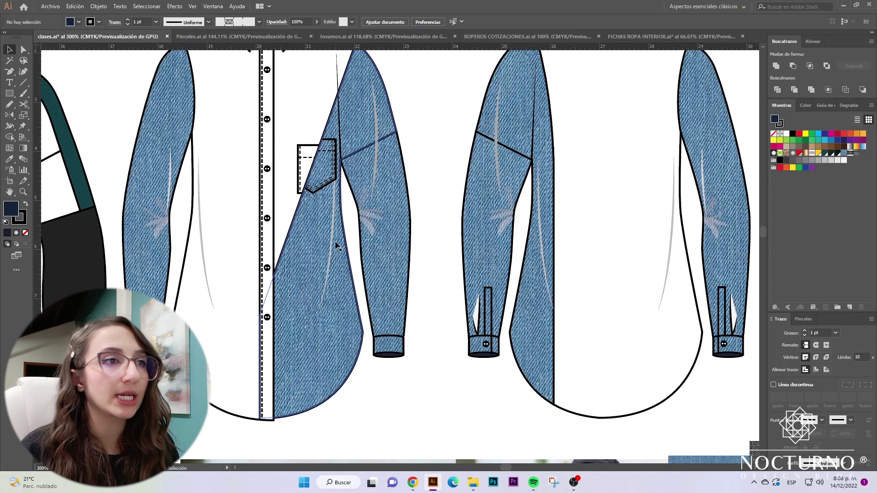
left_click(329, 267)
double_click(331, 255)
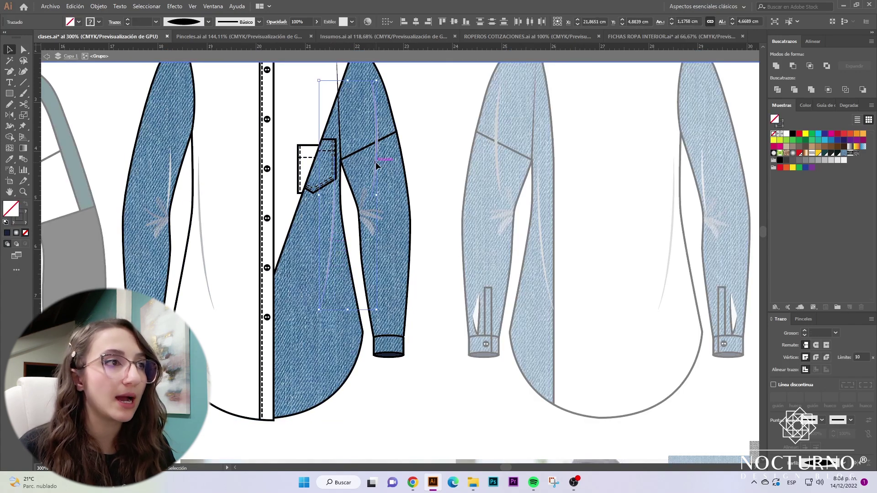
key("ctrl+shift+a")
Step: Save the dark blue of the front shirt's left cuff opening as a new colour swatch
left_click(146, 355)
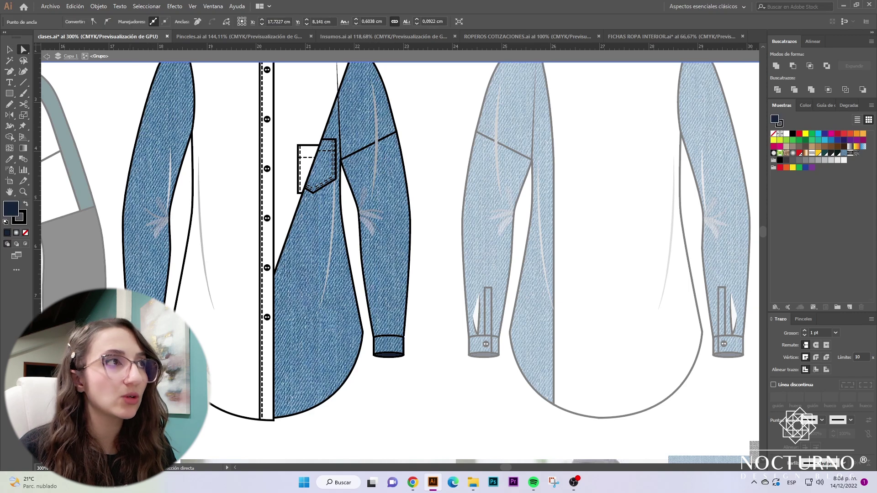
left_click(850, 307)
left_click(466, 300)
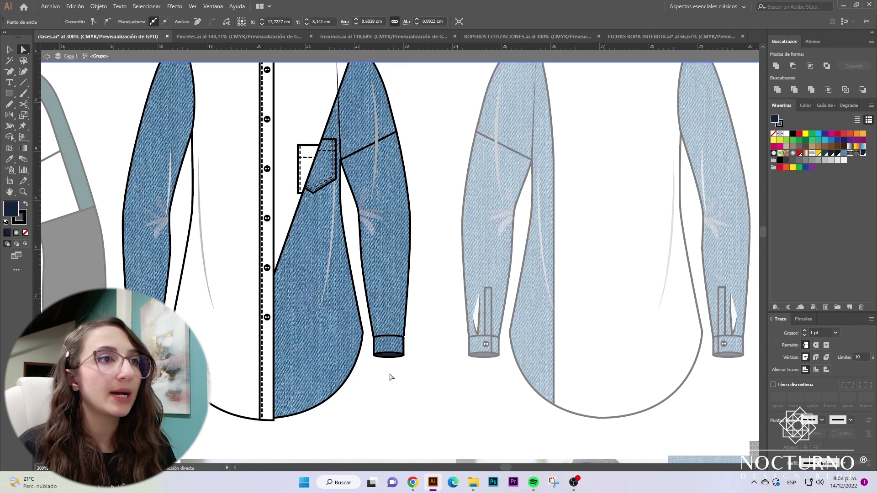
left_click(371, 426)
Step: Apply the saved dark blue swatch to the long fold lines on the denim body panel and both front sleeves
left_click(332, 240)
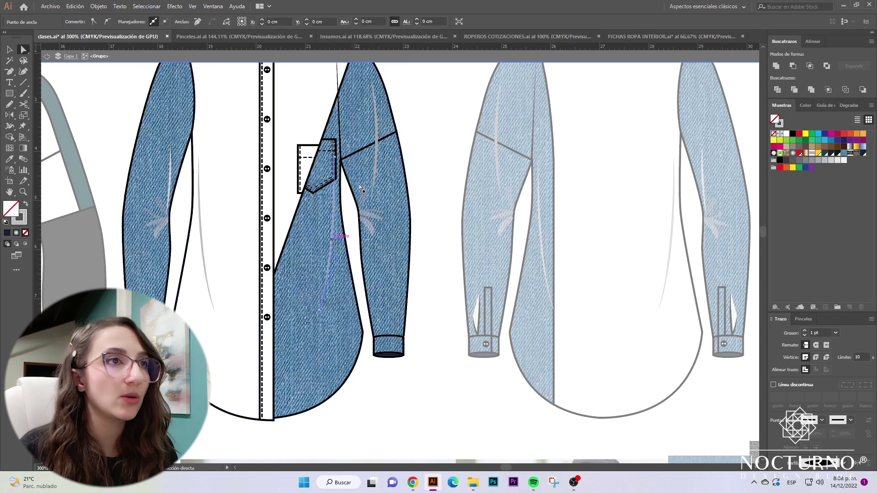
left_click(424, 142)
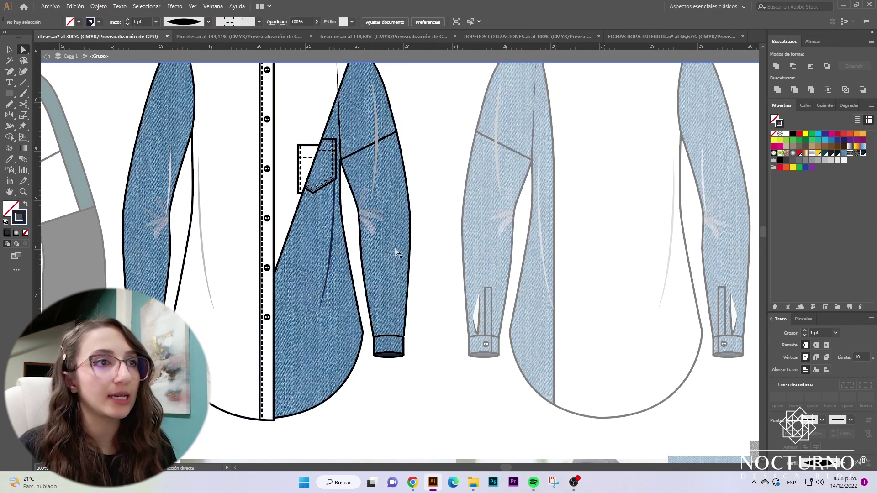
left_click(378, 132)
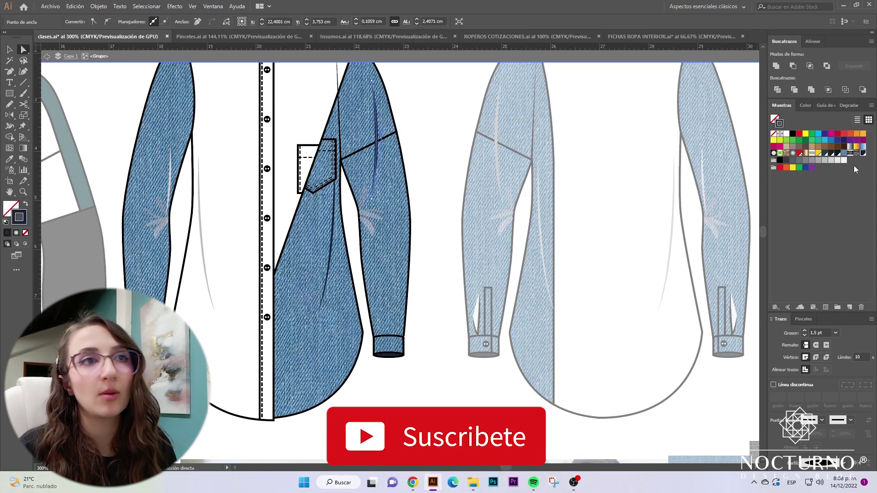
left_click(167, 200)
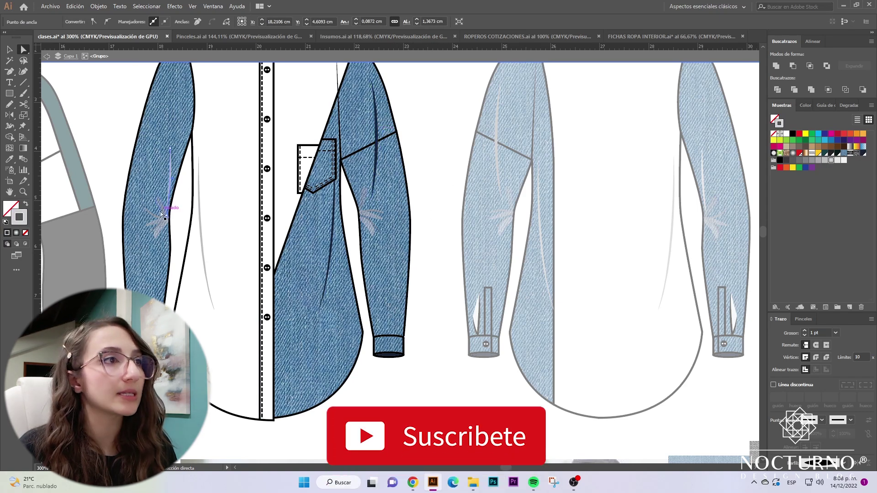
left_click(863, 153)
left_click(176, 257)
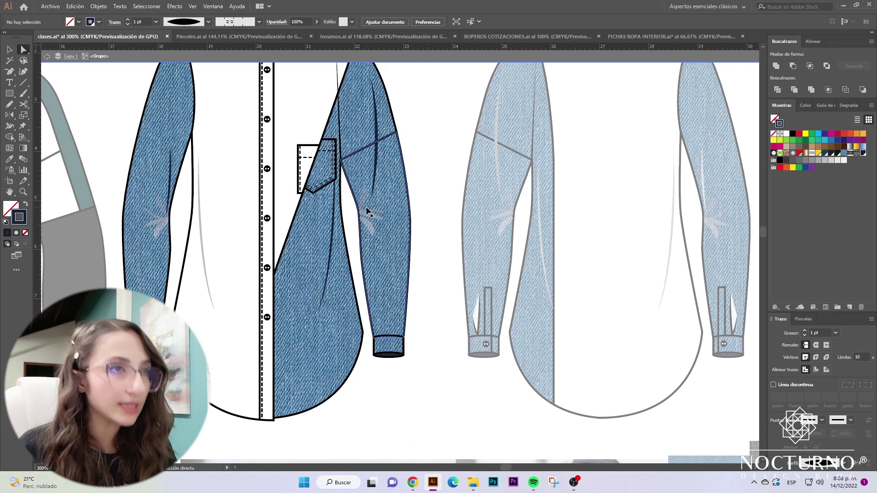
Step: Apply the dark blue swatch to the strokes of the elbow wrinkle groups on both front sleeves
key("v")
left_click(369, 212)
left_click(158, 224, "shift")
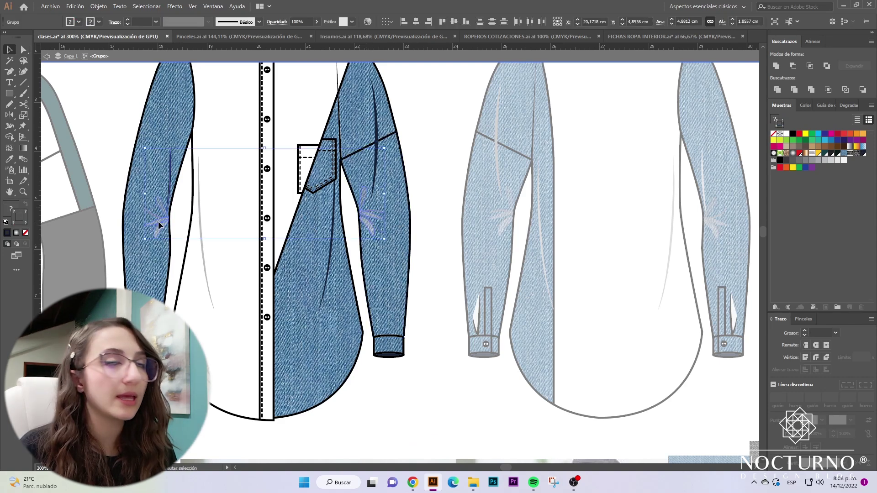
left_click(864, 154)
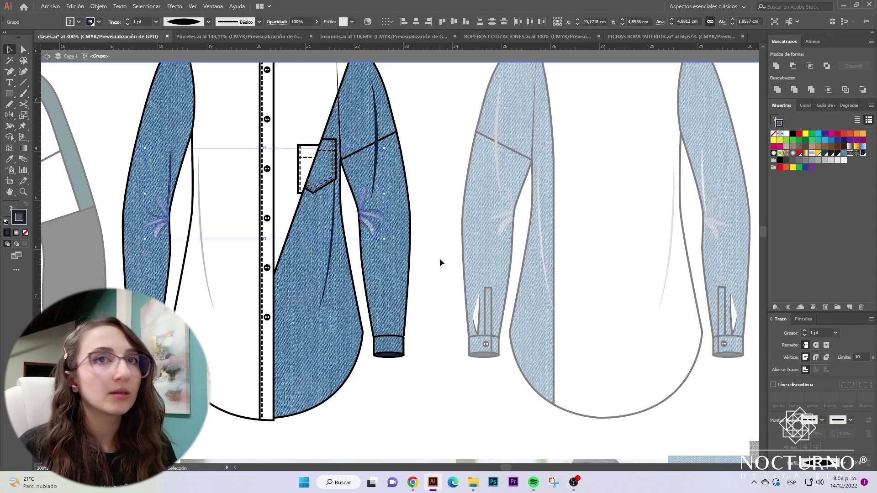
double_click(375, 211)
left_click(374, 211)
left_click(374, 226, "shift")
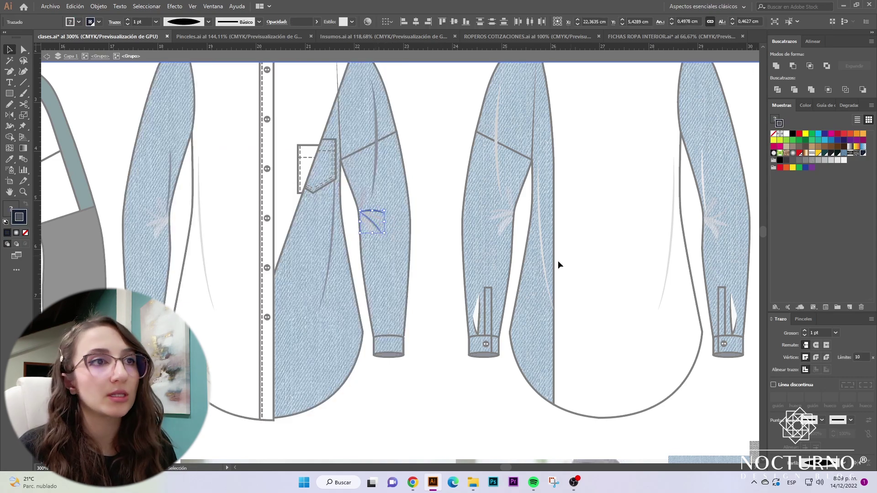
double_click(434, 195)
Step: Open the left sleeve's elbow wrinkle group and recolour its wrinkle line strokes with the dark blue swatch
double_click(160, 224)
double_click(160, 222)
left_click(155, 217)
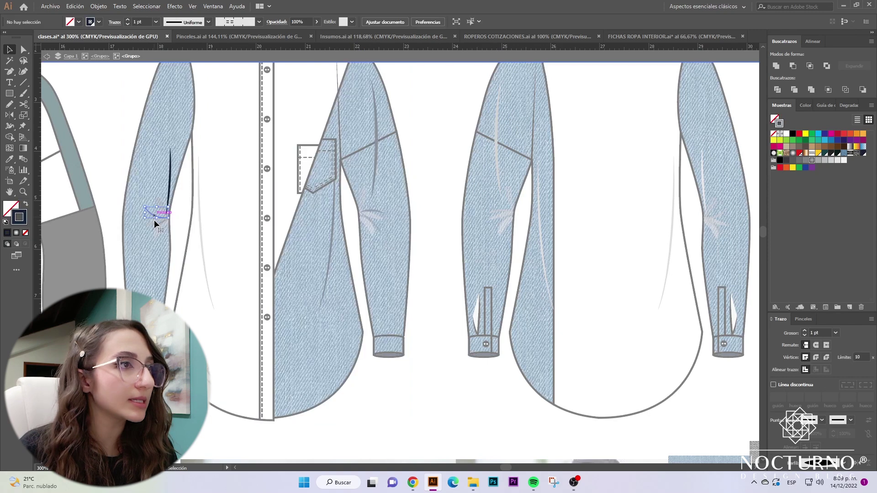
left_click(154, 231, "shift")
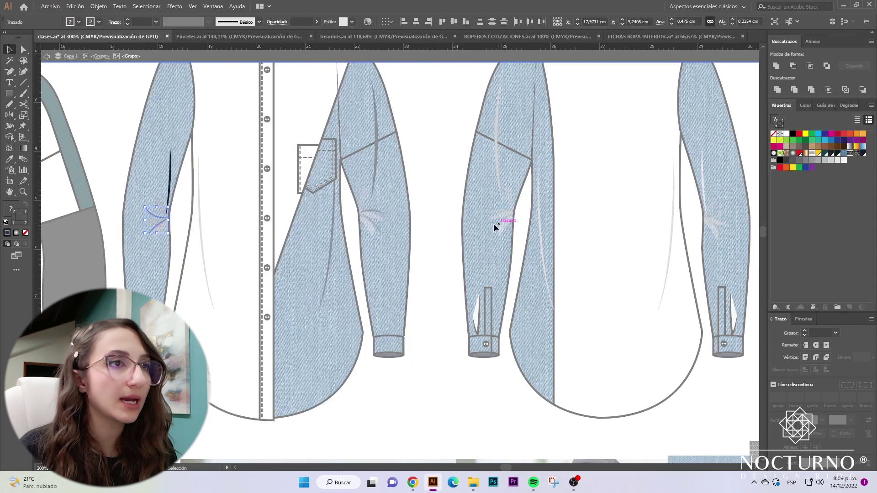
left_click(864, 155)
left_click(428, 222)
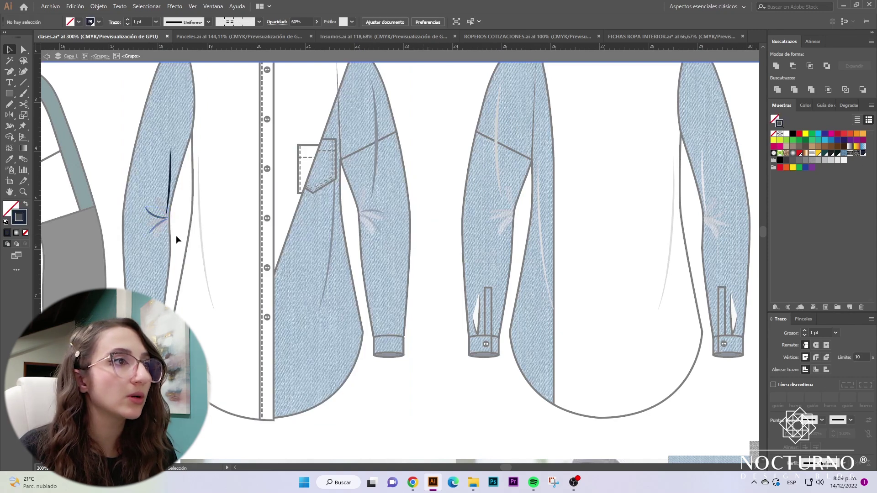
Step: Fill the filled wrinkle shapes at the left sleeve's elbow with the dark blue swatch and exit the group
left_click(160, 230)
left_click(146, 223, "shift")
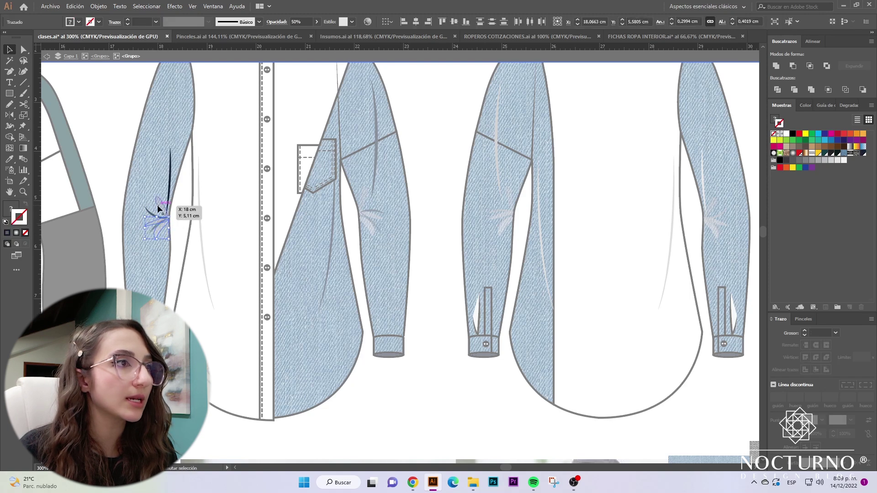
left_click(158, 209, "shift")
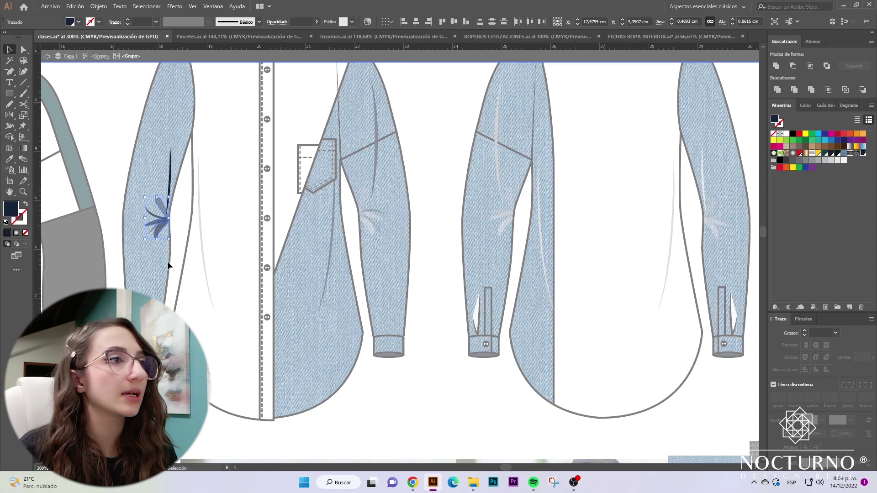
left_click(177, 222)
double_click(185, 212)
Step: Fill the right sleeve's elbow wrinkle shapes with the dark blue swatch and leave isolation mode
double_click(368, 226)
left_click(369, 227)
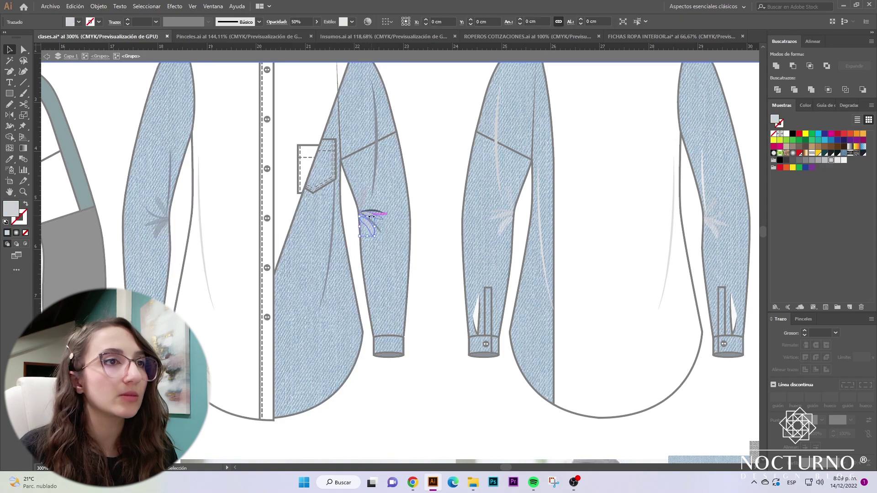
left_click(365, 201, "shift")
left_click(374, 217, "shift")
left_click(863, 153)
double_click(421, 352)
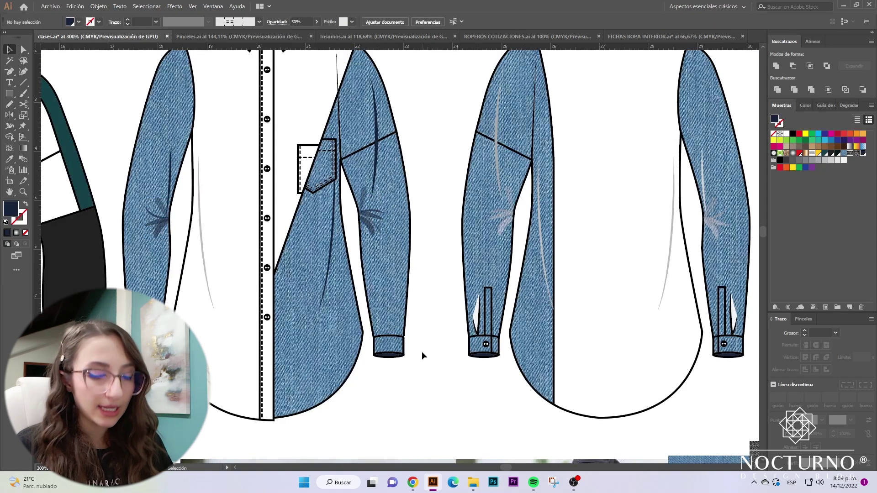
scroll(421, 353, "up", 1)
scroll(422, 358, "down", 1)
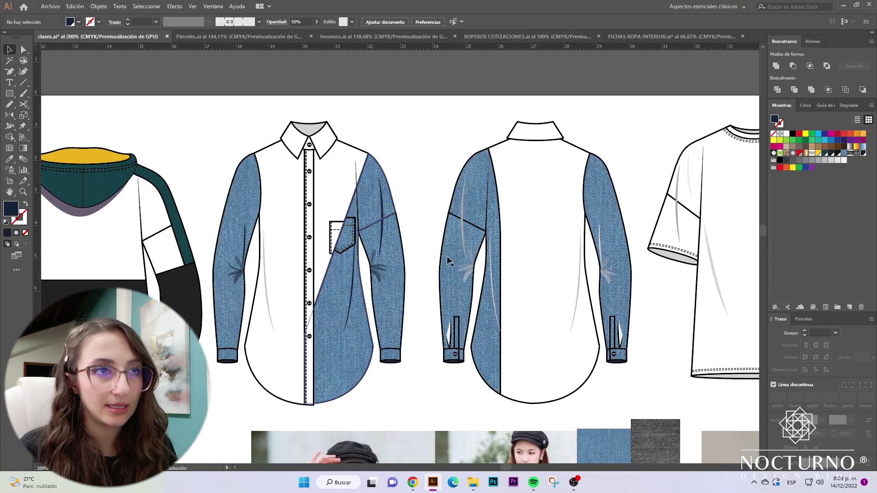
key("z")
left_click(416, 296)
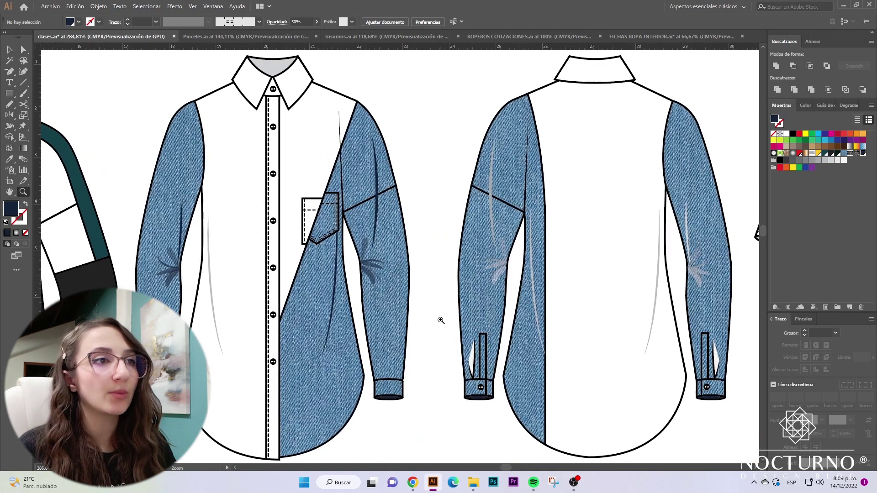
Step: Fill the cuff opening shapes on both back-view sleeves with the dark blue swatch
key("v")
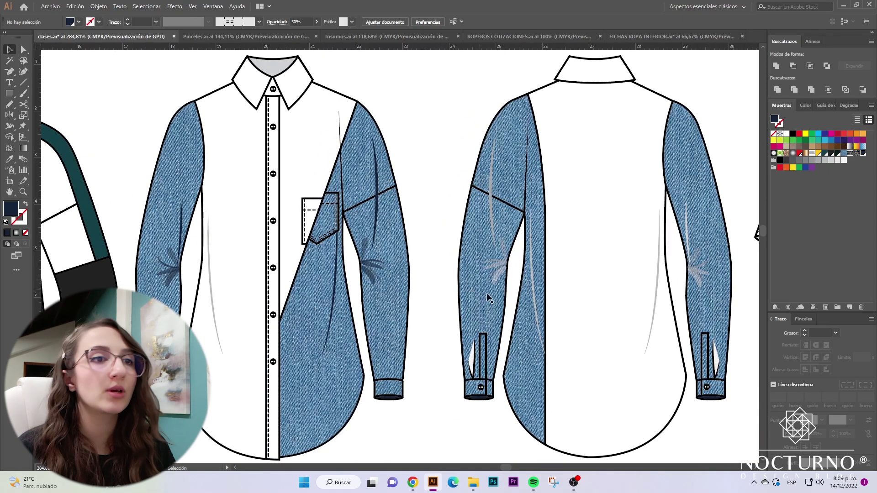
key("a")
left_click(473, 359)
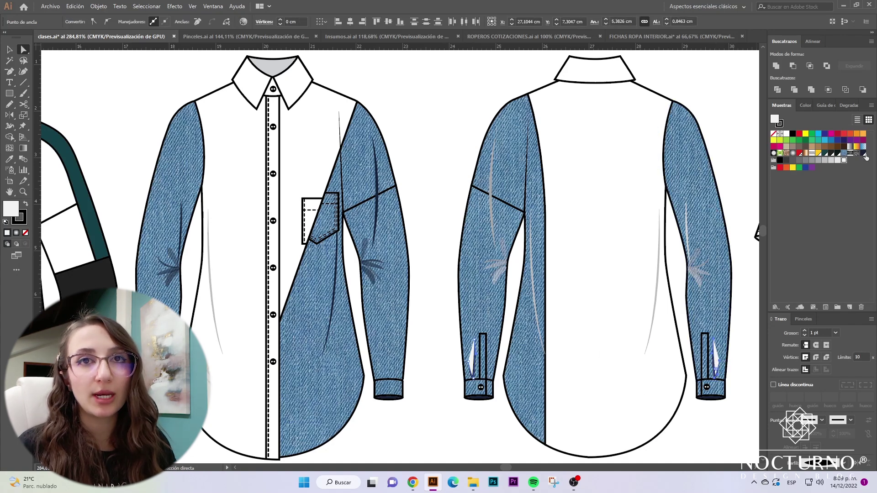
left_click(864, 155)
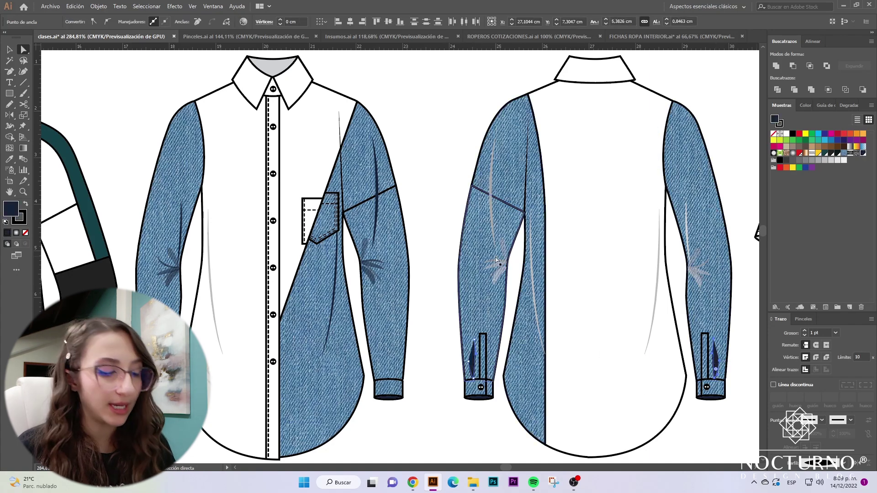
left_click(449, 369)
key("v")
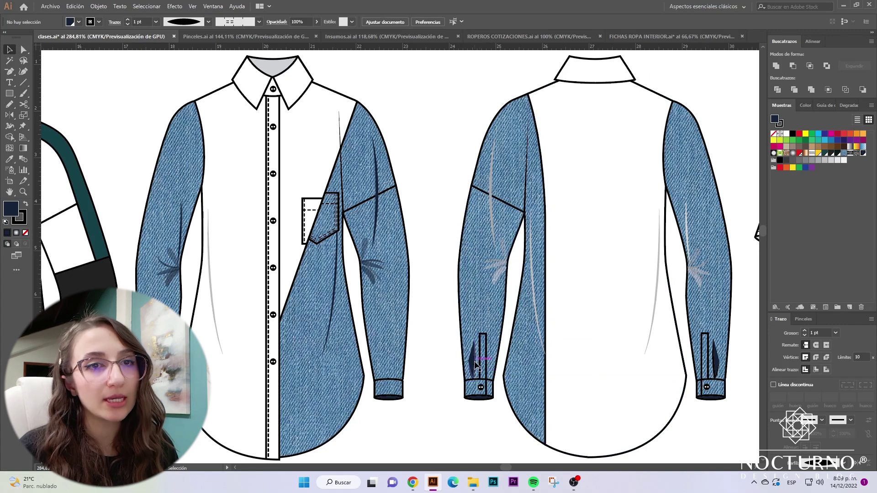
Step: Isolate the back-view shirt group, remove the fill from both cuff opening shapes, and leave isolation mode
double_click(720, 369)
left_click(472, 362, "shift")
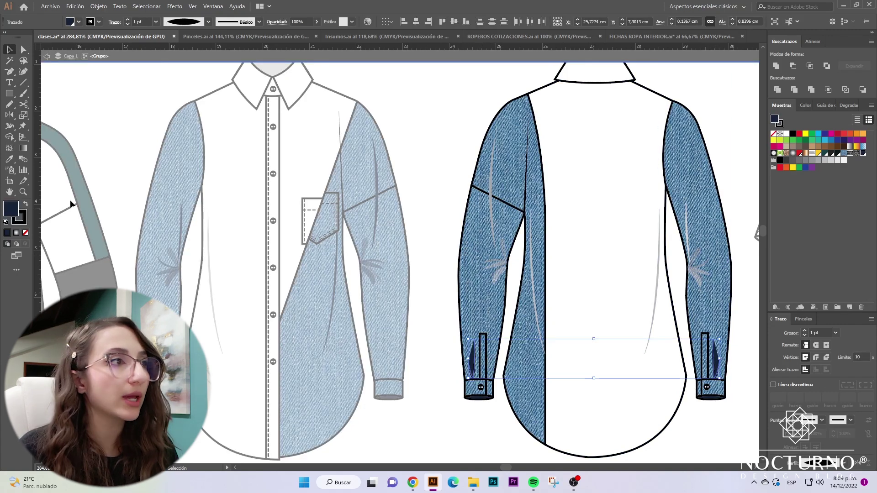
left_click(24, 233)
left_click(442, 413)
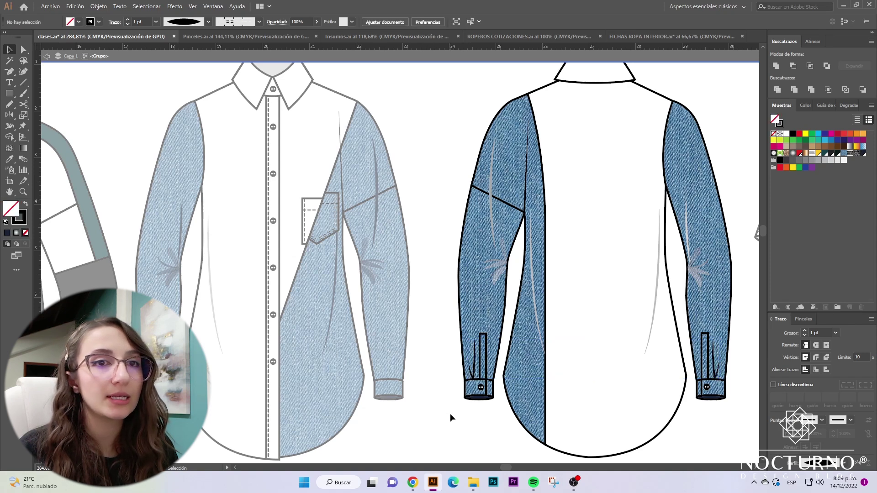
double_click(451, 413)
Step: Review the coloured denim shirt, its reference photos, and the front and back views of the oversized T-shirt
key("ctrl+minus")
key("ctrl+minus")
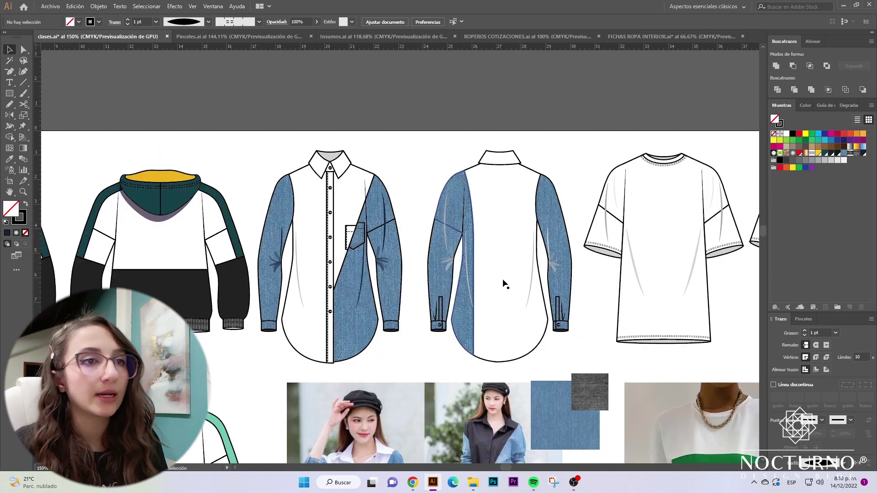
key("ctrl+plus")
scroll(507, 333, "up", 2)
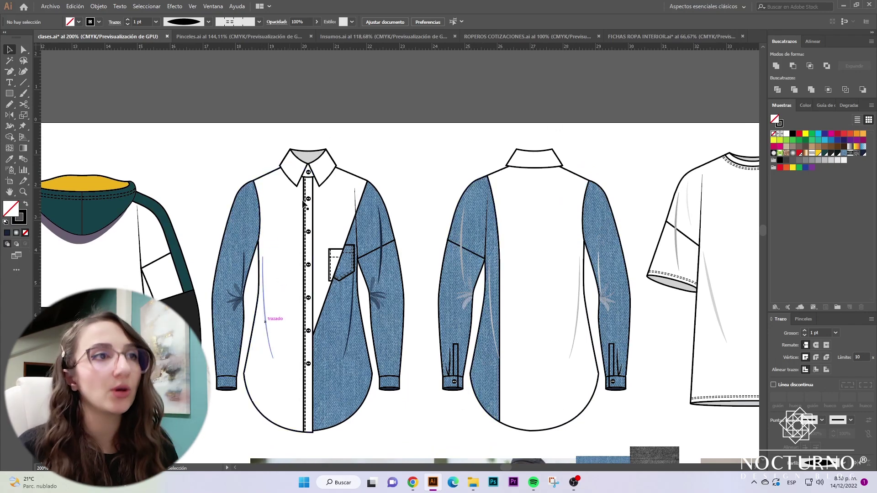
key("ctrl+minus")
key("ctrl+minus")
scroll(509, 298, "up", 2)
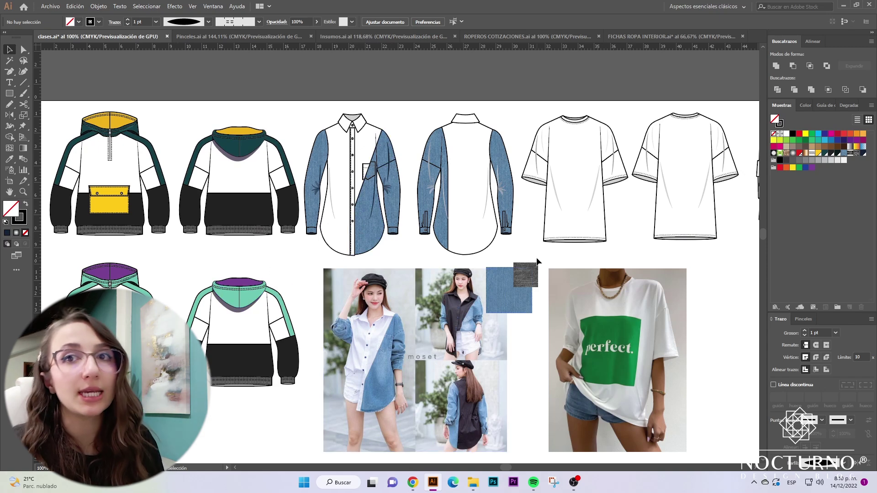
left_click_drag(509, 468, 518, 470)
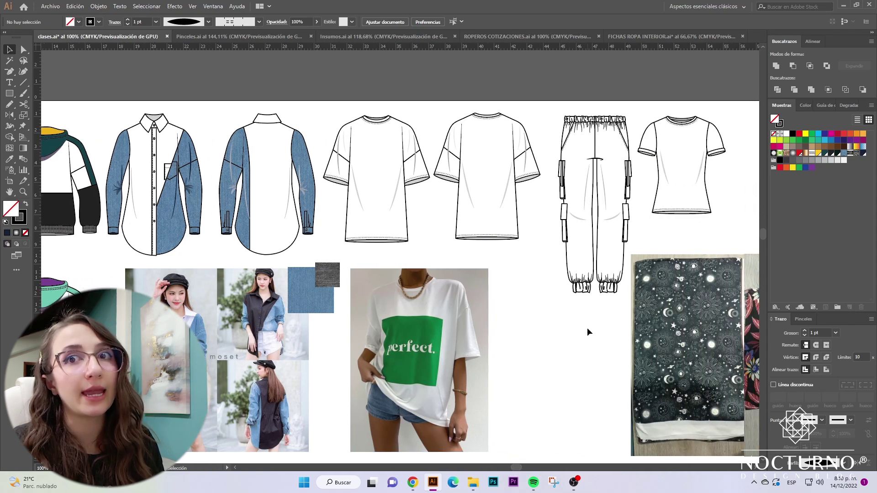
scroll(587, 328, "up", 2)
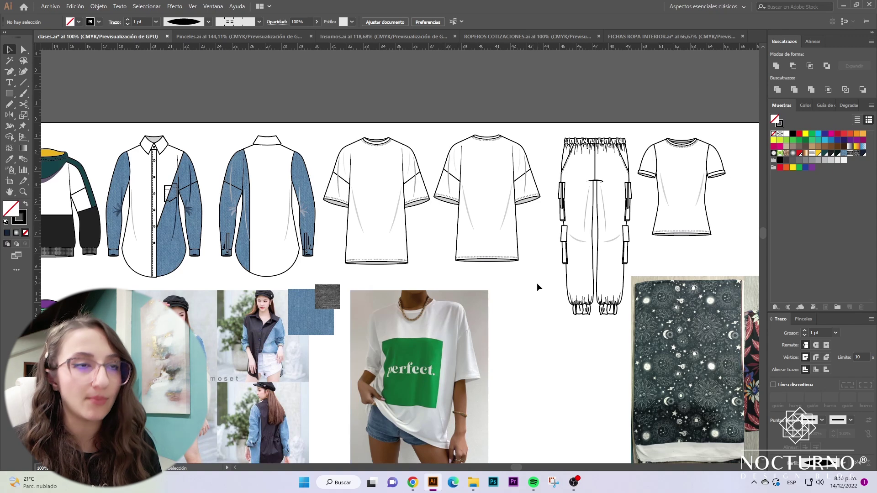
scroll(522, 276, "up", 3)
key("ctrl+plus")
key("ctrl+plus")
key("ctrl+plus")
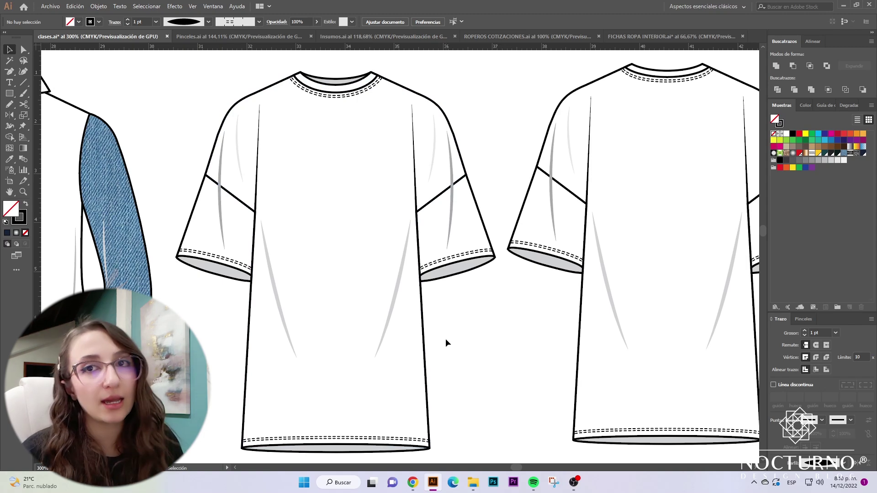
key("ctrl+minus")
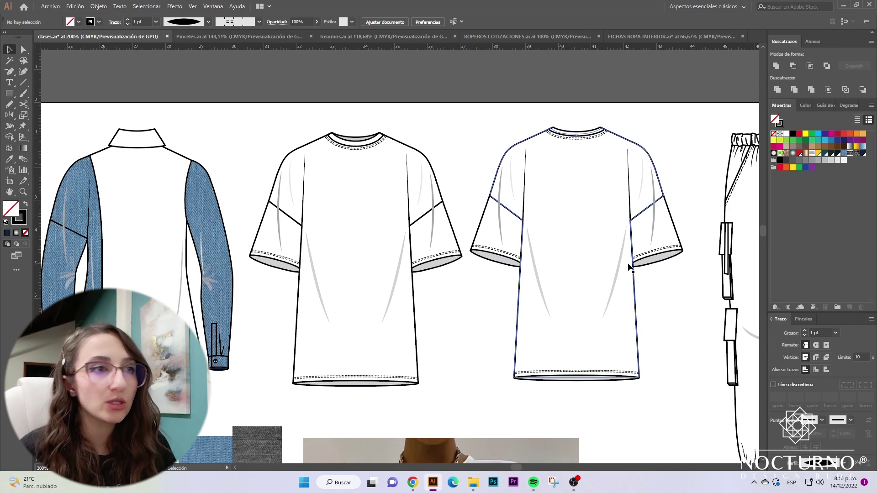
mouse_move(518, 468)
left_mouse_down()
mouse_move(506, 467)
mouse_move(519, 467)
left_mouse_up()
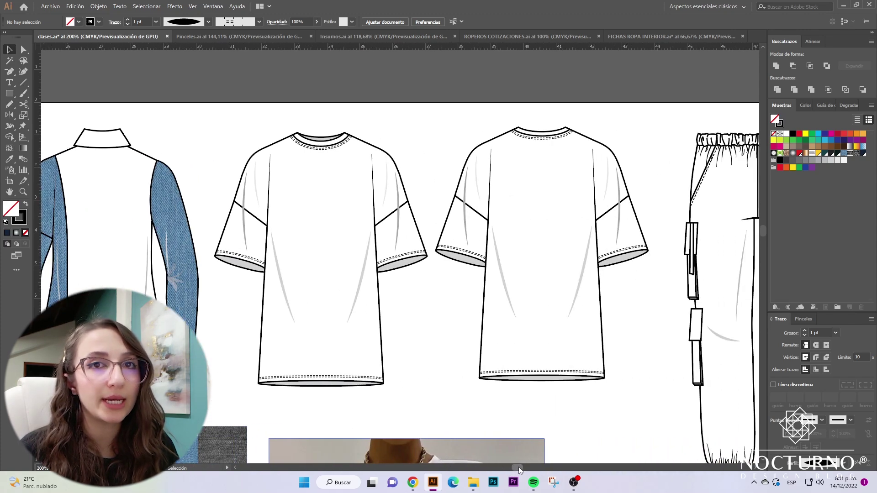
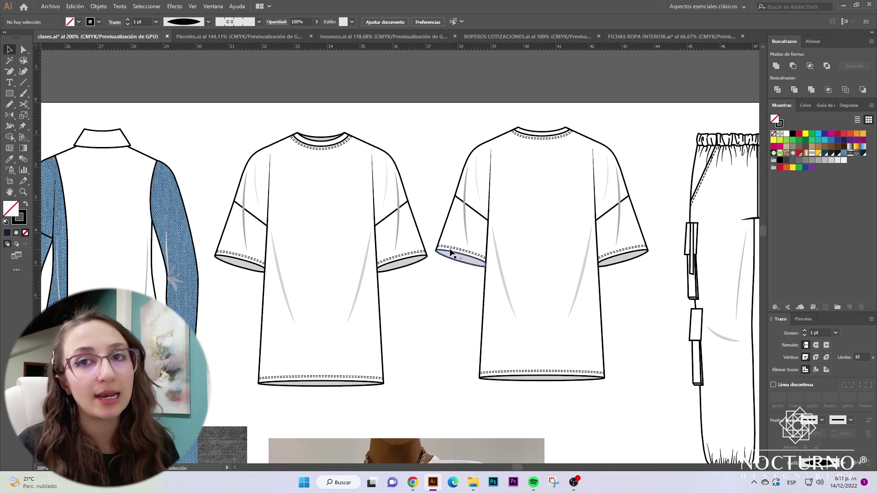
Step: Try filling the body of the front-view oversized T-shirt with black
key("a")
left_click(319, 222)
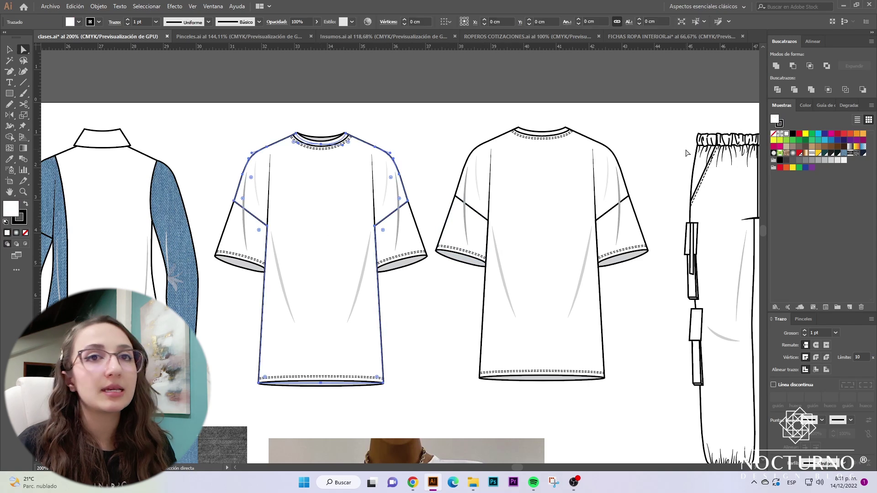
left_click(784, 162)
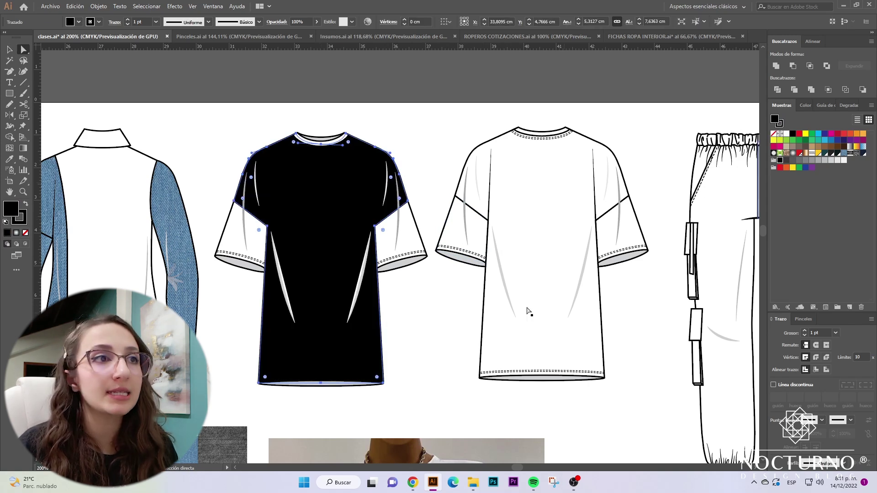
left_click(419, 332)
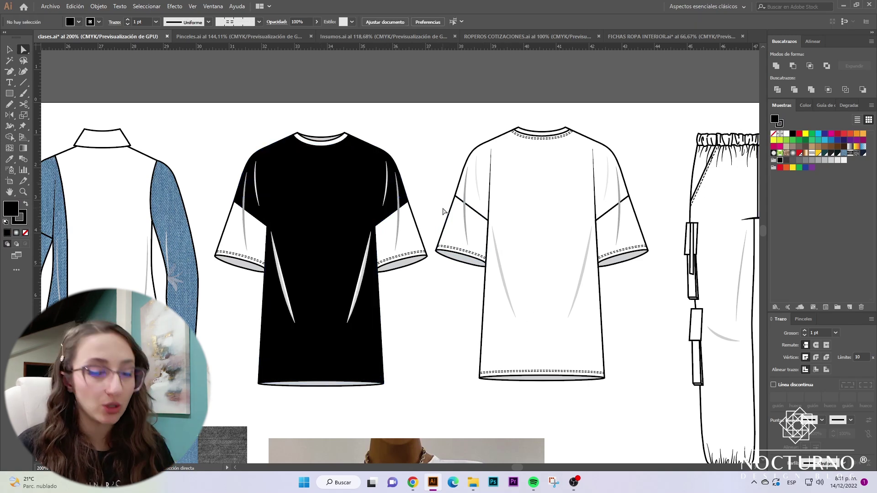
Step: Isolate the back-view T-shirt group and apply a grey swatch to the strokes of its body, sleeves, side lines and neckband
key("v")
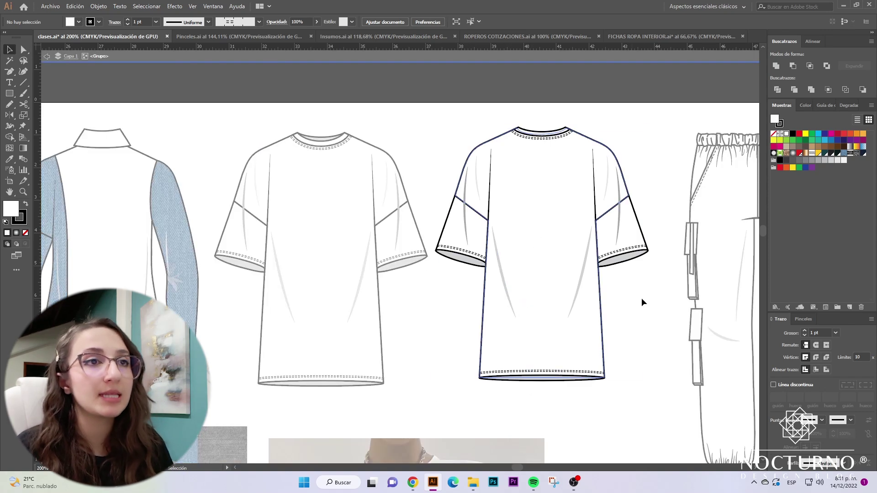
left_click(546, 240)
left_click(458, 237, "shift")
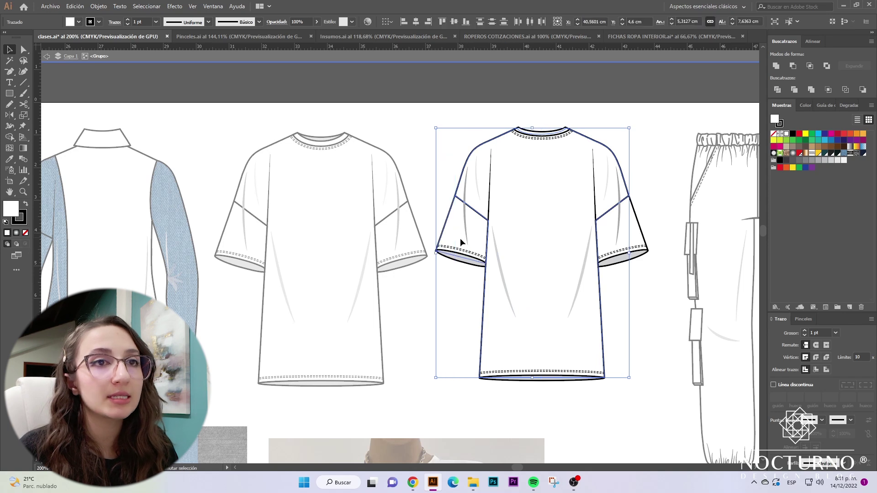
left_click(622, 237, "shift")
left_click(595, 206, "shift")
left_click(490, 210, "shift")
left_click(567, 132, "shift")
left_click(564, 131, "shift")
key("x")
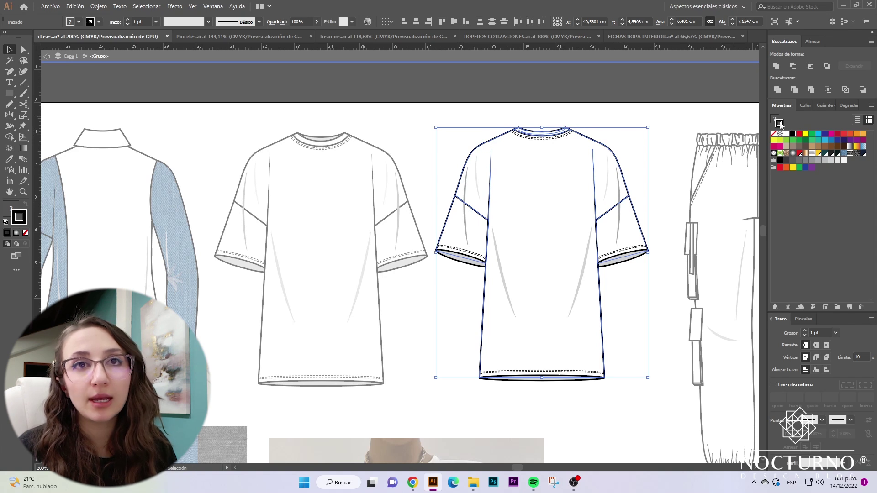
left_click(819, 161)
left_click(612, 316)
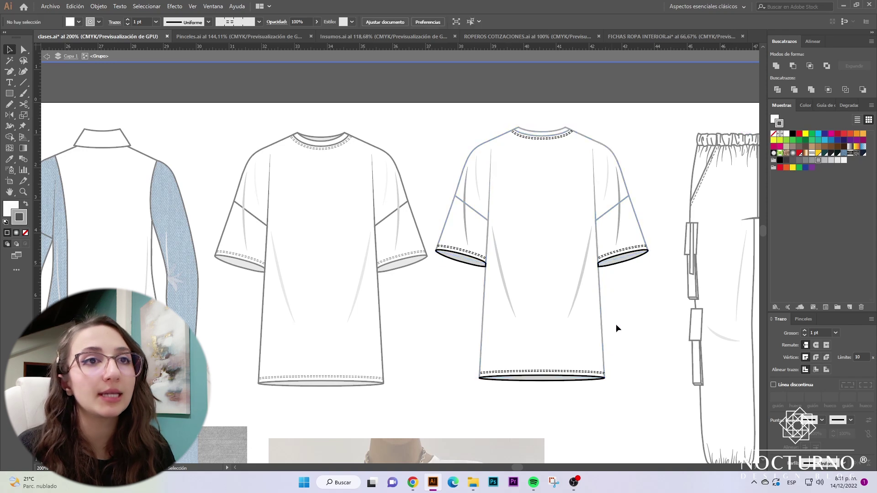
Step: Fill the body and both sleeves of the back-view T-shirt with black and leave isolation mode
key("z")
left_click(588, 258)
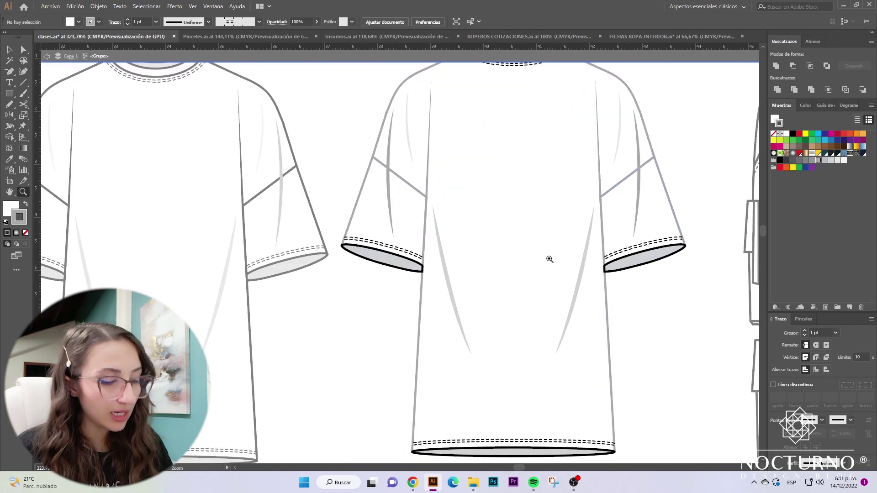
scroll(552, 261, "up", 3)
key("a")
left_click(379, 275)
left_click(380, 275, "shift")
left_click(647, 275, "shift")
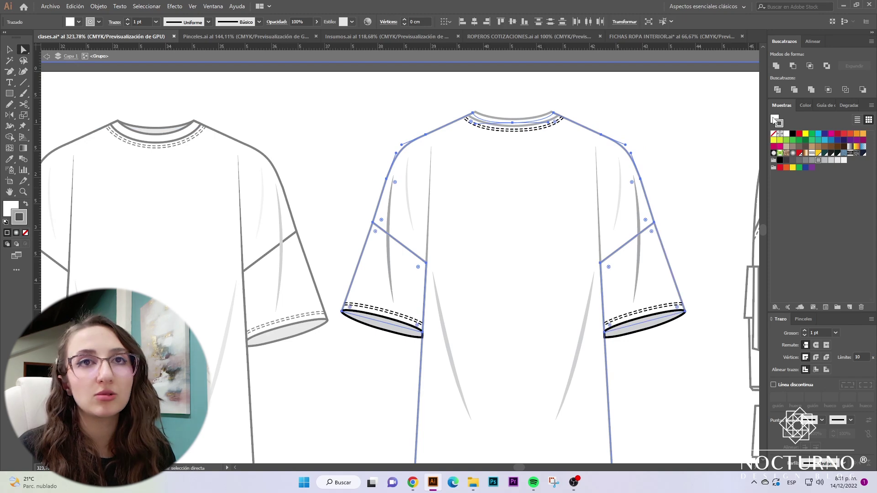
left_click(786, 160)
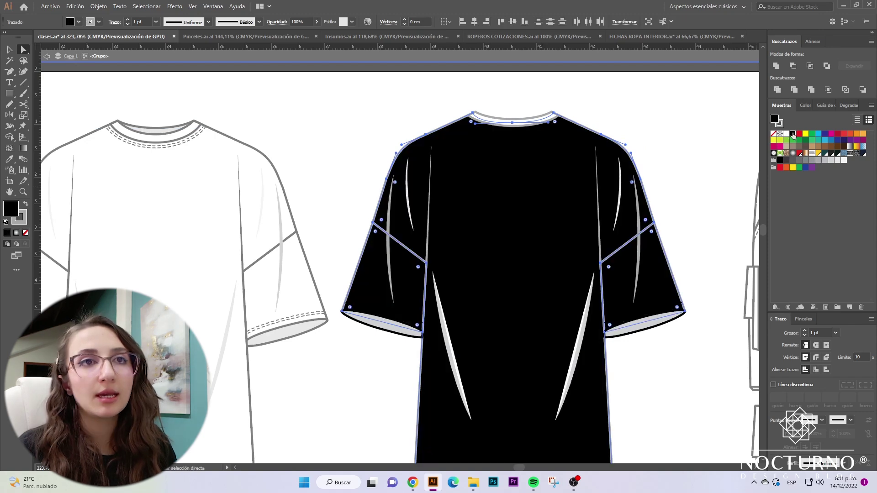
left_click(681, 260)
scroll(625, 332, "down", 2)
key("v")
double_click(649, 340)
Step: Compare the black back-view T-shirt with the other garments and examine its outlines, fold lines, neckline and hems up close
key("ctrl+minus")
key("ctrl+minus")
key("ctrl+minus")
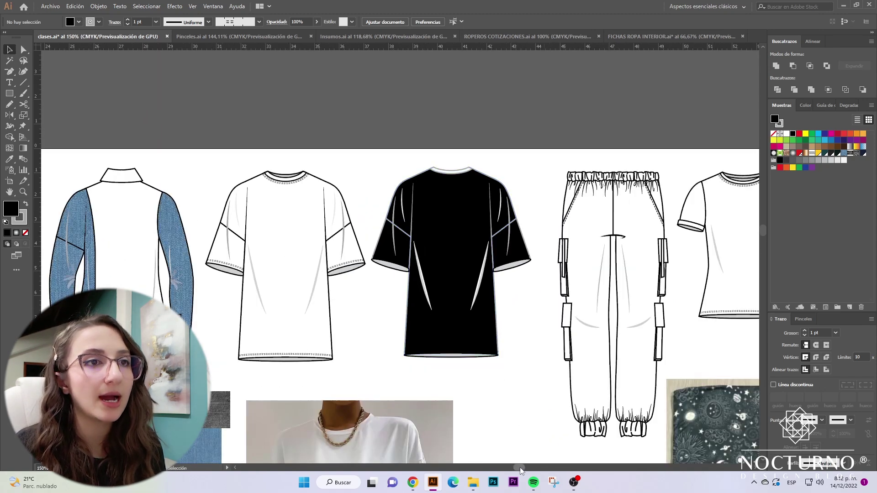
scroll(480, 368, "left", 10)
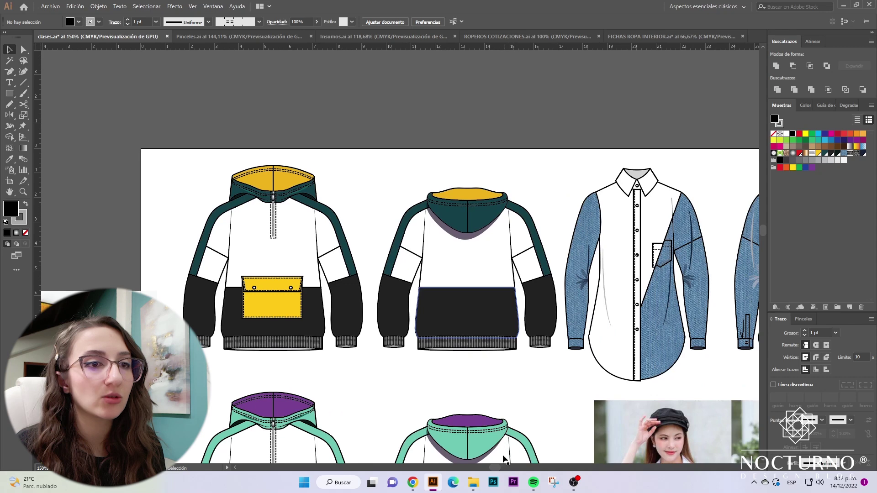
scroll(504, 466, "right", 4)
left_click_drag(504, 467, 523, 467)
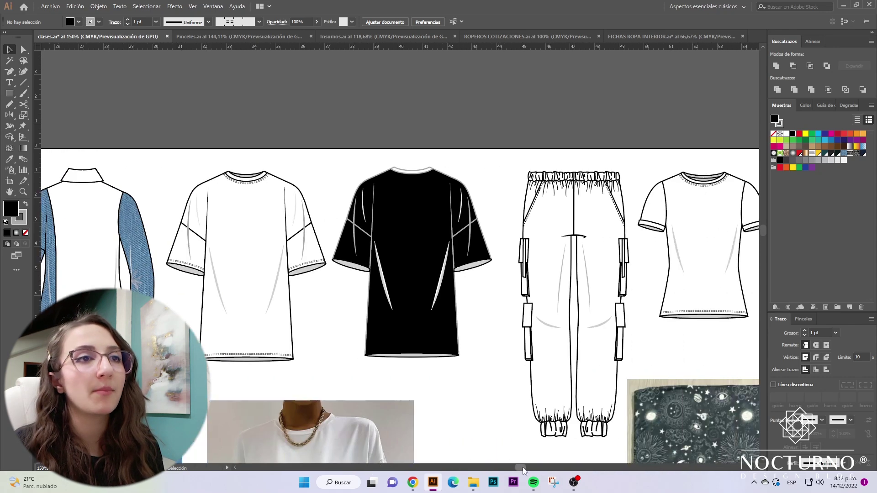
left_click(425, 267)
key("ctrl+plus")
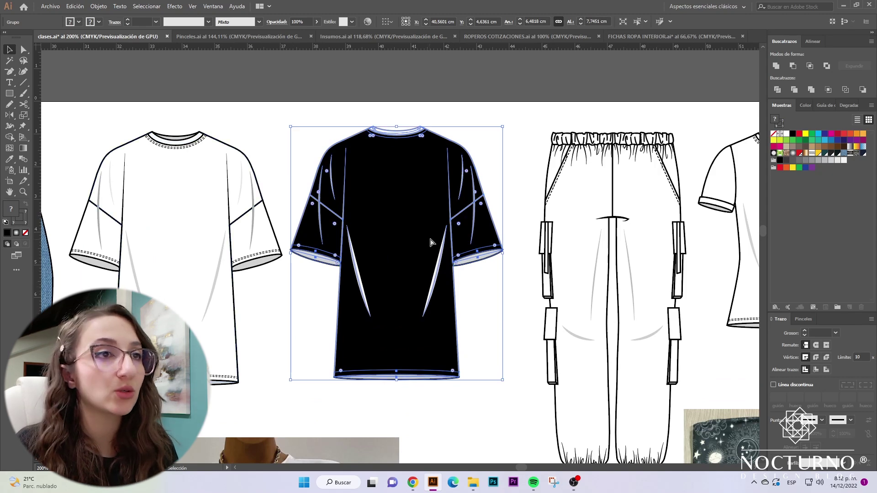
scroll(533, 345, "up", 2)
scroll(561, 358, "up", 2)
scroll(558, 359, "up", 5)
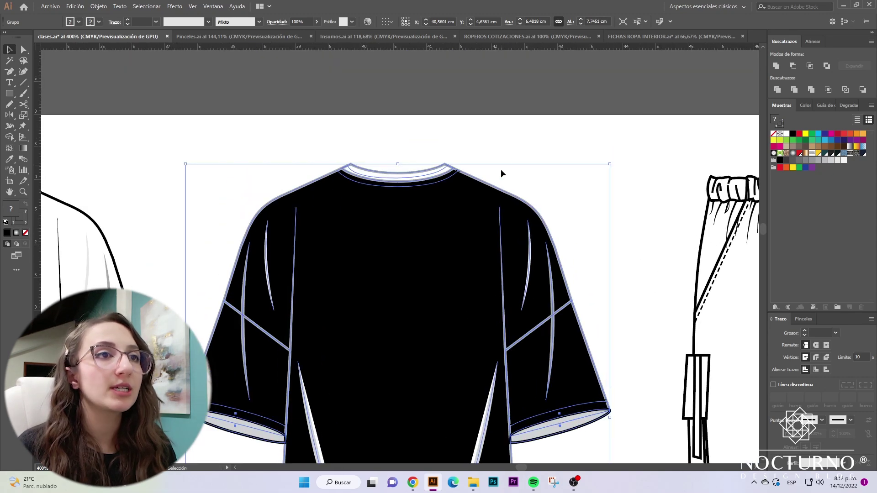
scroll(563, 260, "down", 6)
left_click(593, 219)
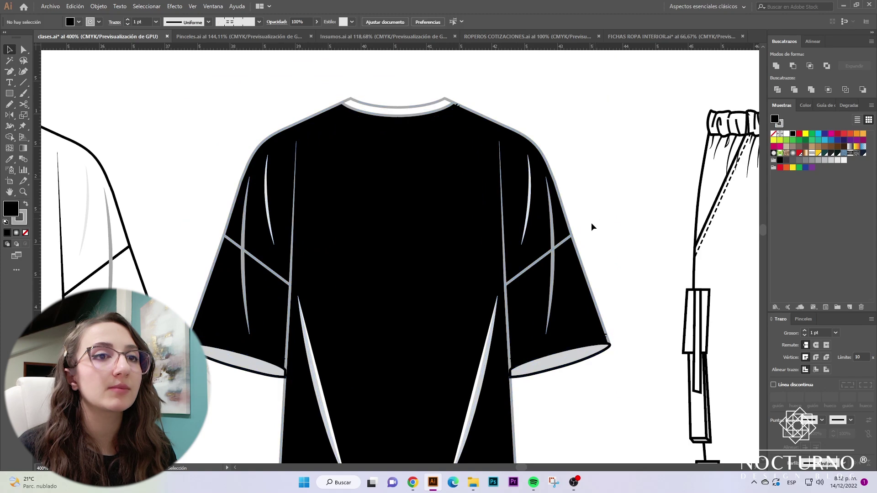
scroll(381, 272, "down", 4)
scroll(526, 279, "up", 5)
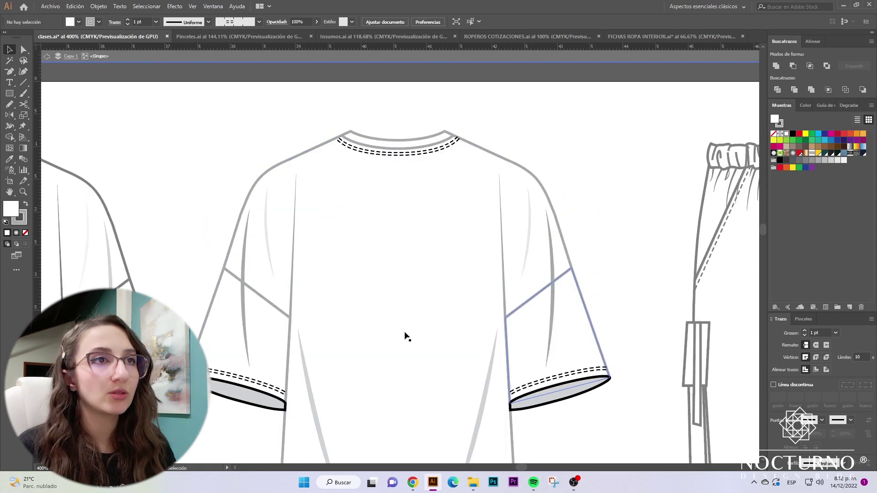
left_click(408, 169)
double_click(408, 156)
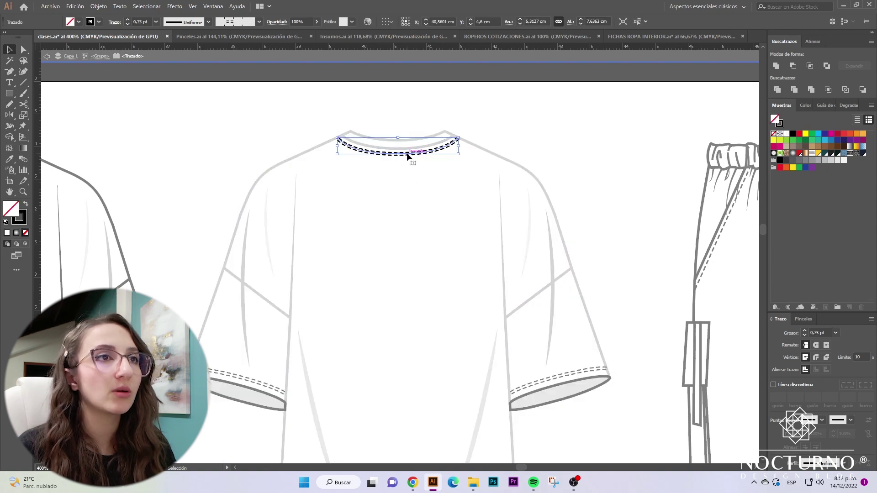
double_click(563, 128)
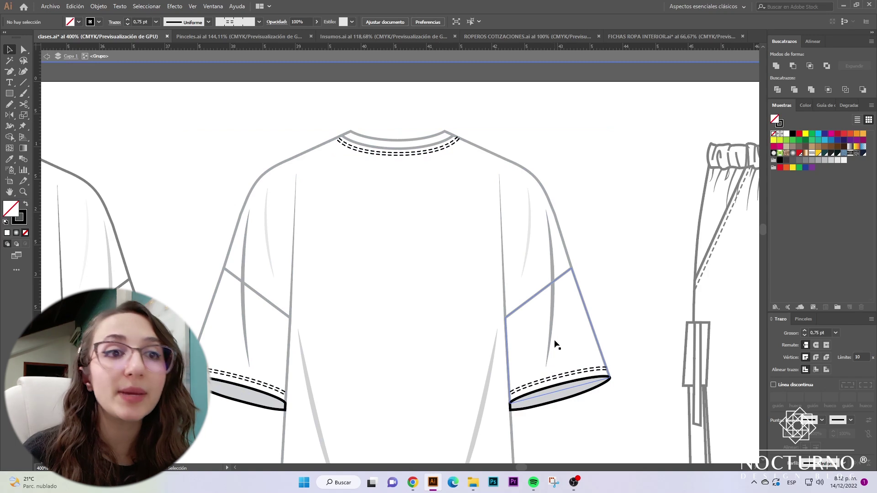
Step: Try recolouring the stitching on one sleeve hem of the back-view T-shirt with a red stroke
left_click(555, 377)
left_click(91, 25)
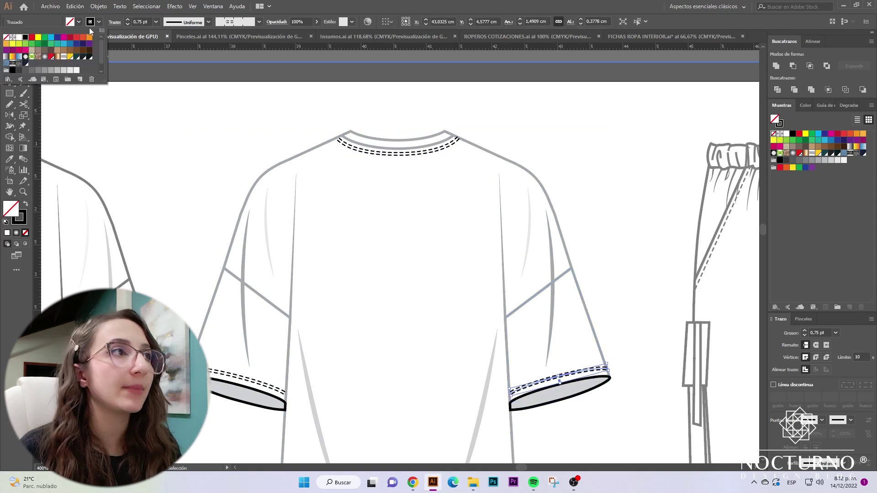
left_click(69, 39)
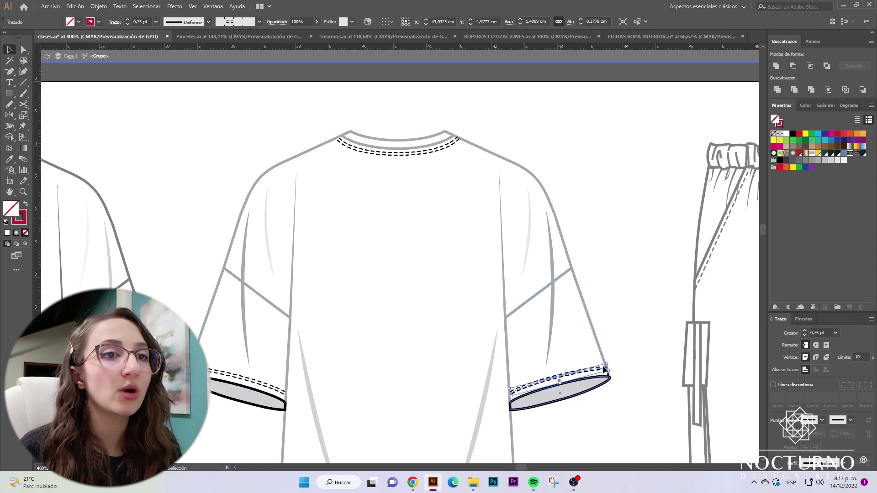
left_click(644, 417)
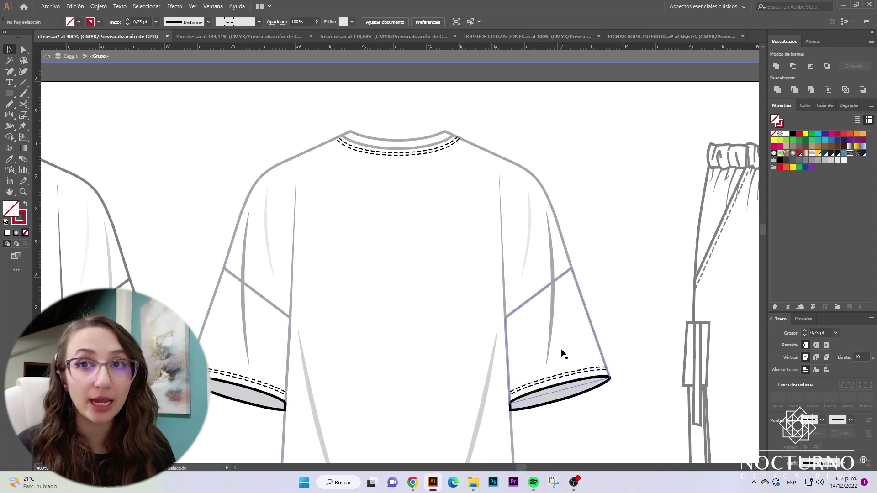
Step: Expand the appearance of the stitching on both sleeve hems, the neckline and the bottom hem of the back-view T-shirt
left_click(577, 372)
left_click(578, 374)
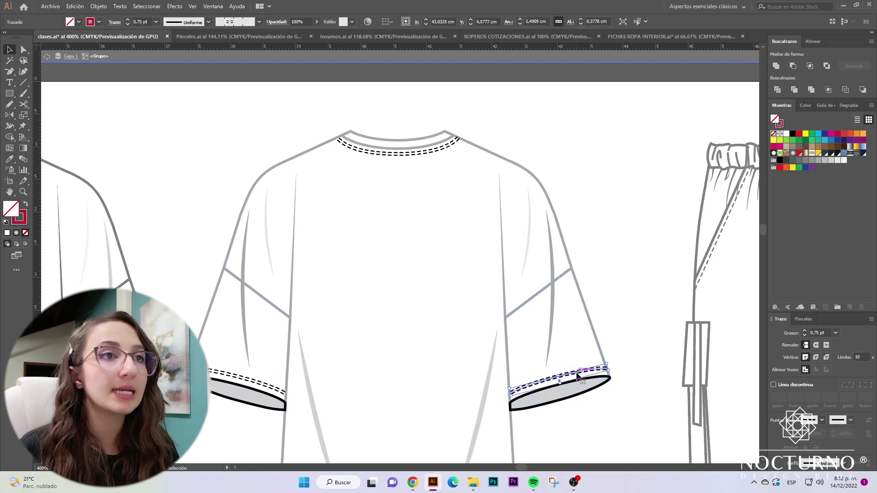
left_click(255, 388, "shift")
left_click(409, 152, "shift")
scroll(410, 157, "down", 2)
scroll(410, 165, "down", 4)
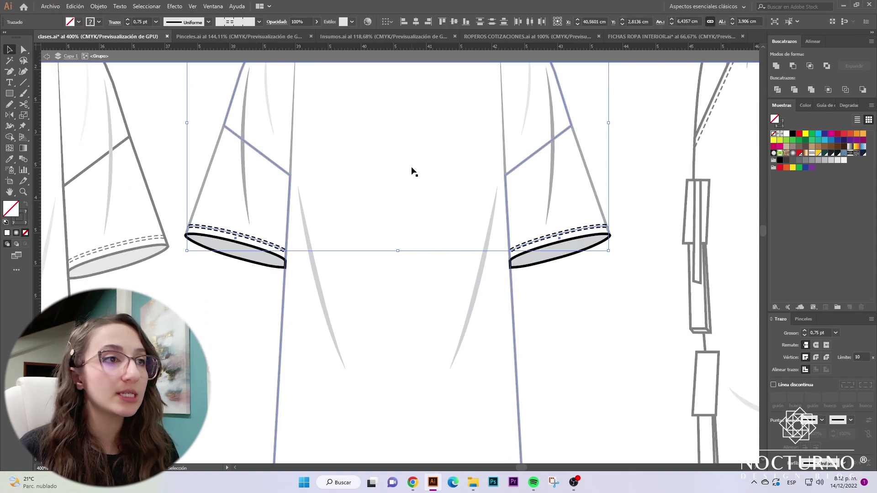
left_click(407, 421, "shift")
scroll(548, 220, "up", 5)
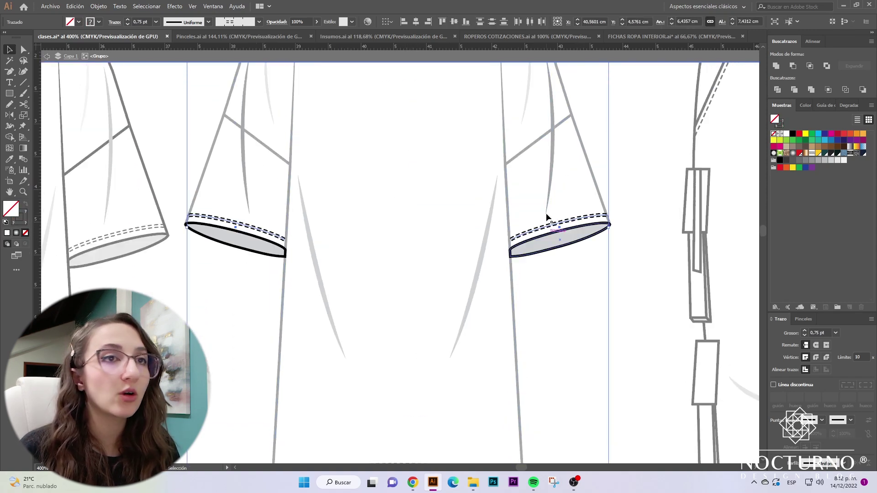
scroll(529, 205, "up", 1)
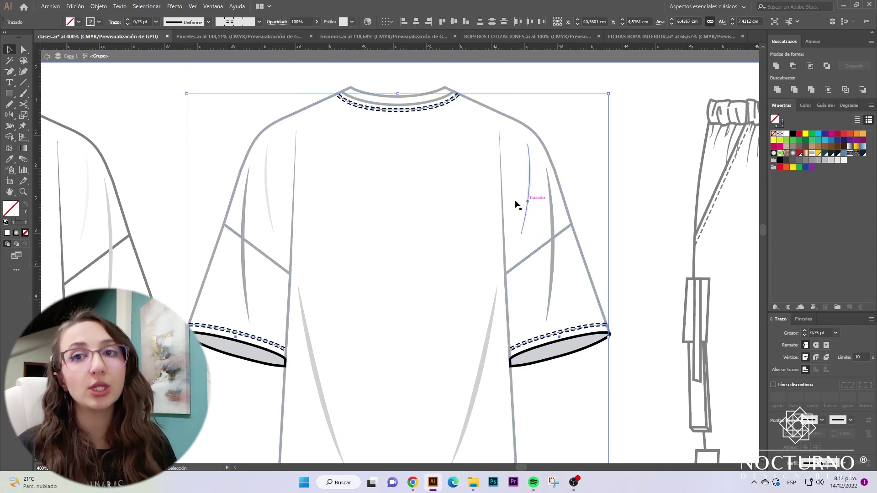
scroll(482, 182, "up", 1)
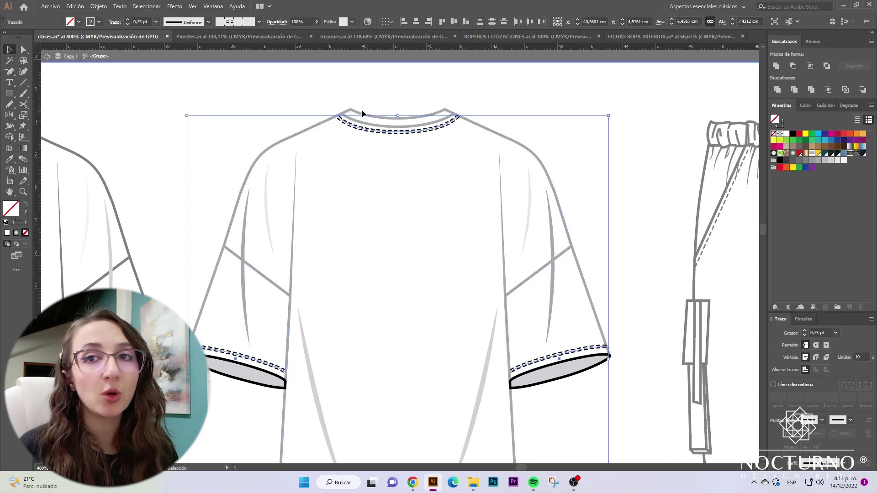
left_click(99, 7)
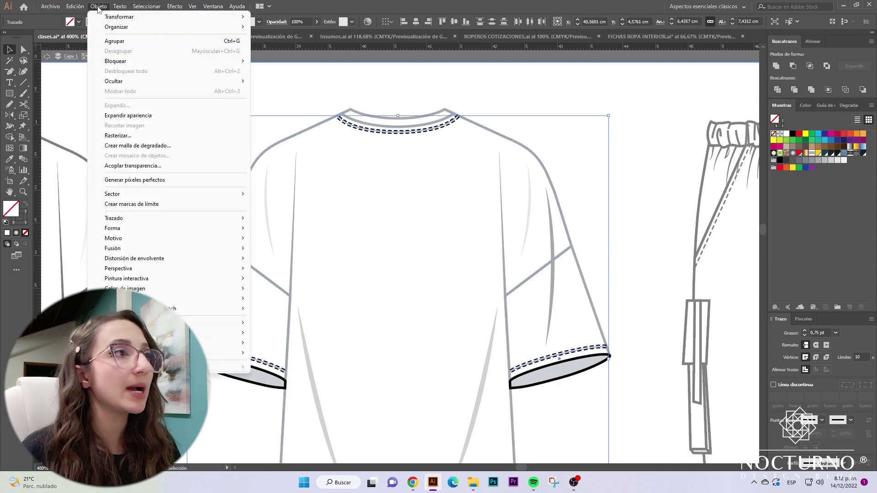
left_click(118, 120)
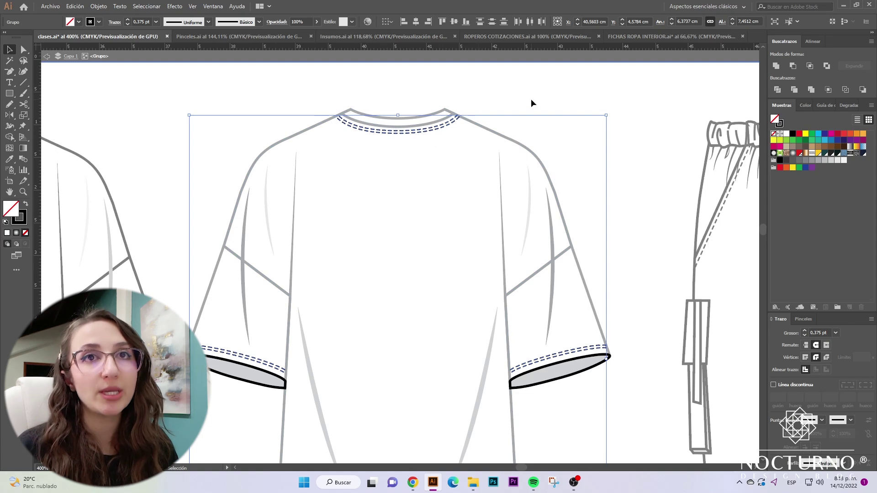
Step: Try several stroke colours on the expanded stitching, including red, brown and black, and settle on yellow
left_click(781, 124)
left_click(799, 133)
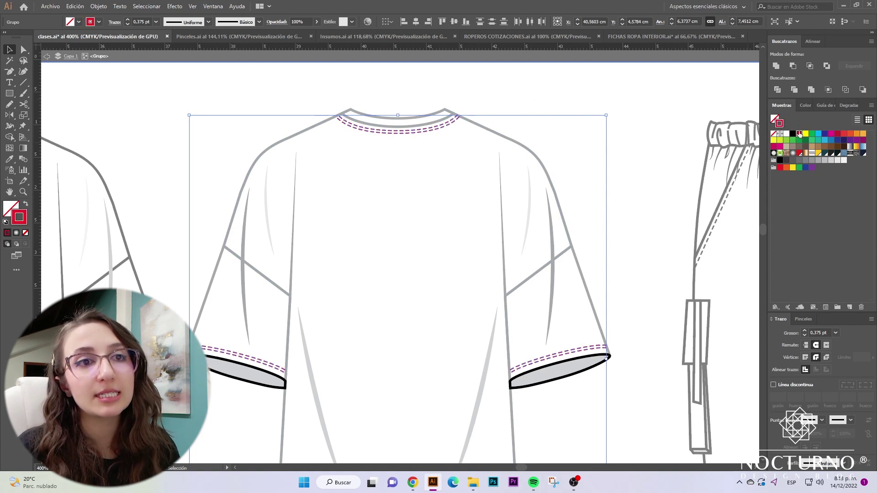
left_click(812, 135)
left_click(806, 134)
left_click(792, 146)
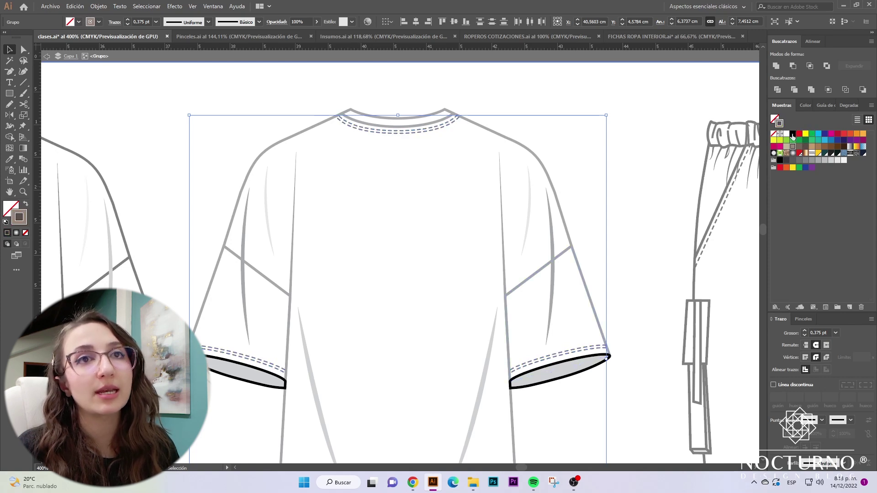
left_click(793, 135)
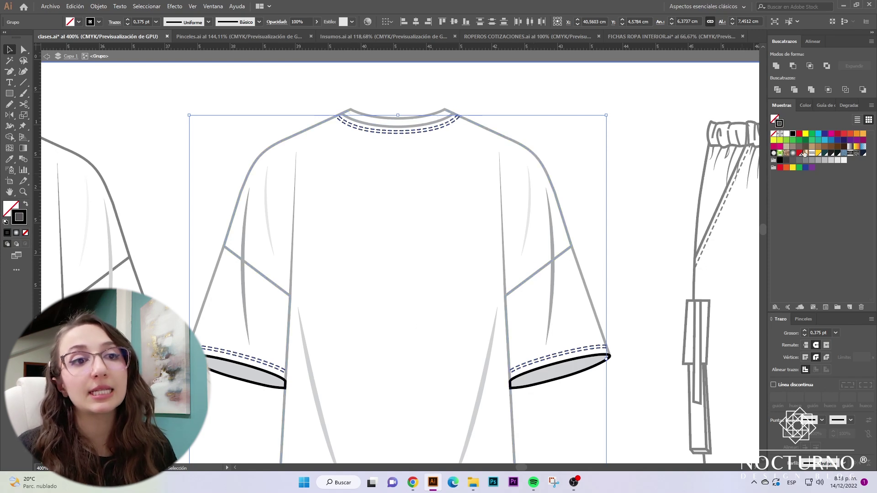
left_click(807, 135)
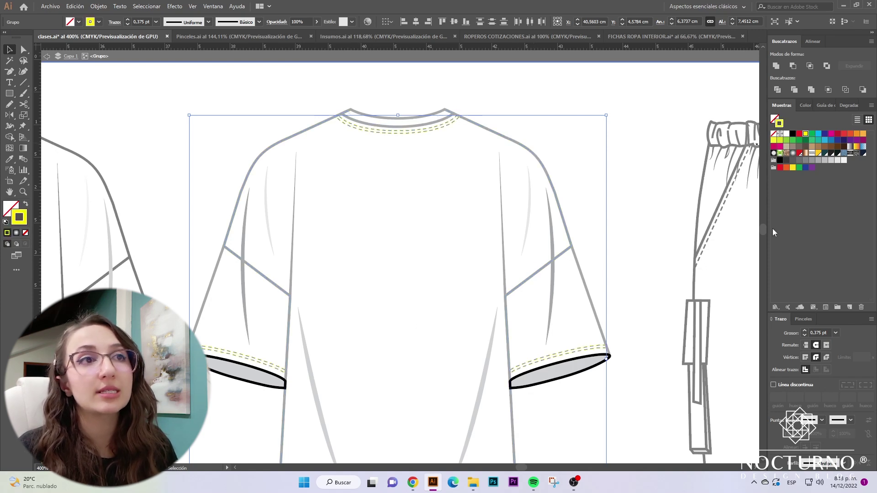
left_click(597, 149)
scroll(621, 317, "down", 5)
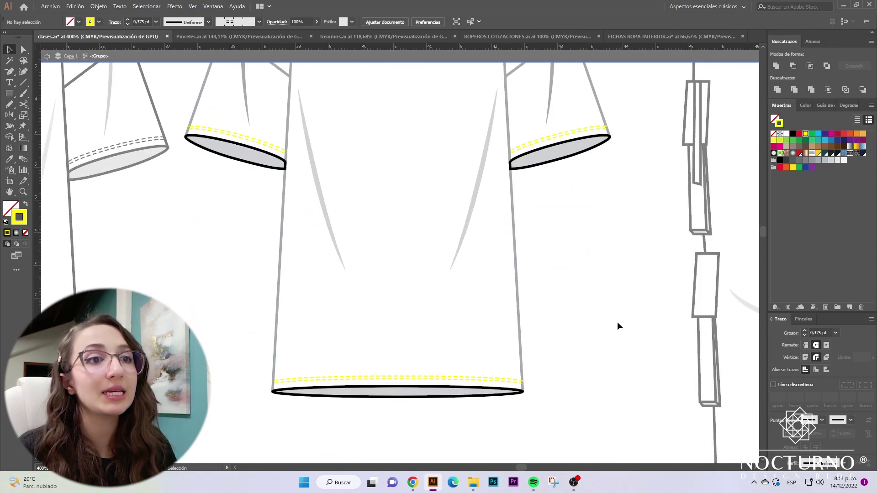
scroll(554, 308, "up", 4)
Step: Fill the back-view T-shirt's body, sleeves and neckline area with black
key("a")
left_click(581, 240)
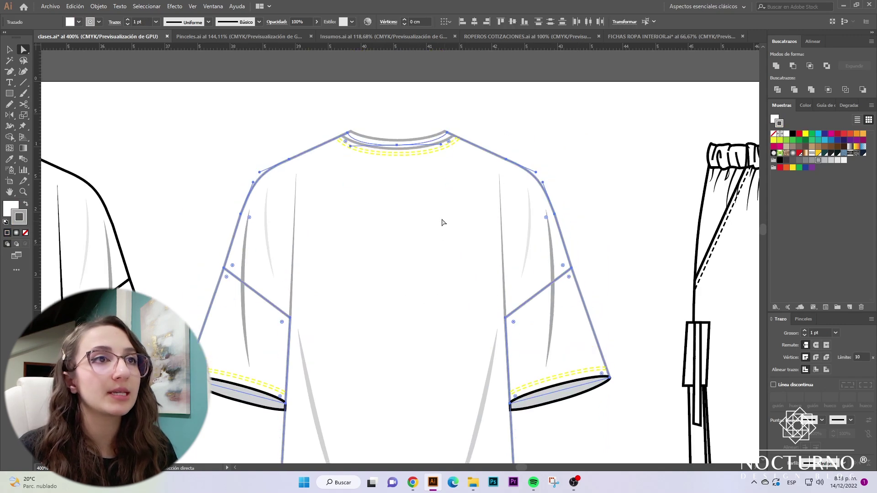
left_click(410, 145, "shift")
left_click(792, 134)
left_click(626, 160)
scroll(608, 246, "down", 3)
scroll(607, 246, "down", 5)
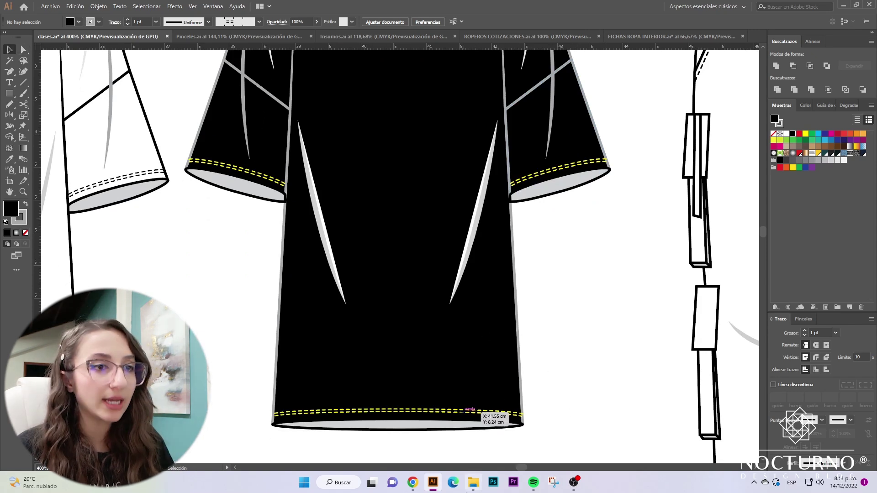
left_click(409, 428)
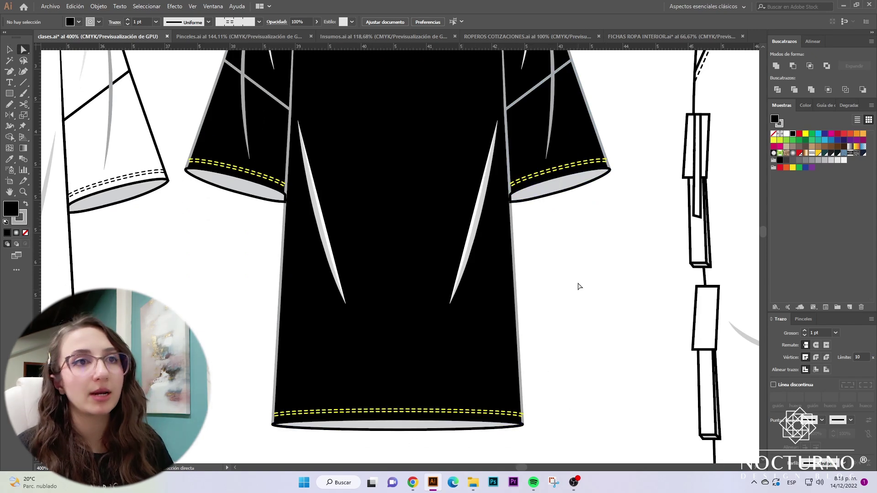
Step: Set the fill of the back-view T-shirt's body and both sleeves to the near-black colour #111111
scroll(571, 250, "up", 5)
left_click(226, 248)
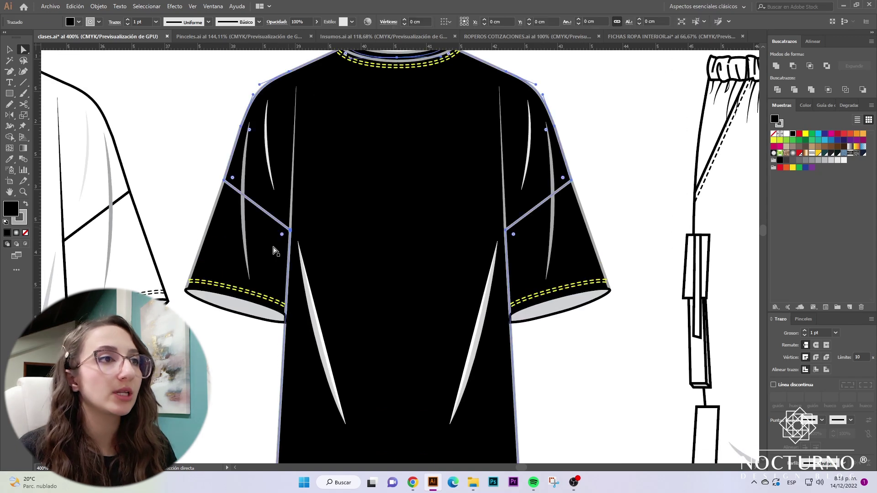
left_click(227, 248, "shift")
left_click(524, 249, "shift")
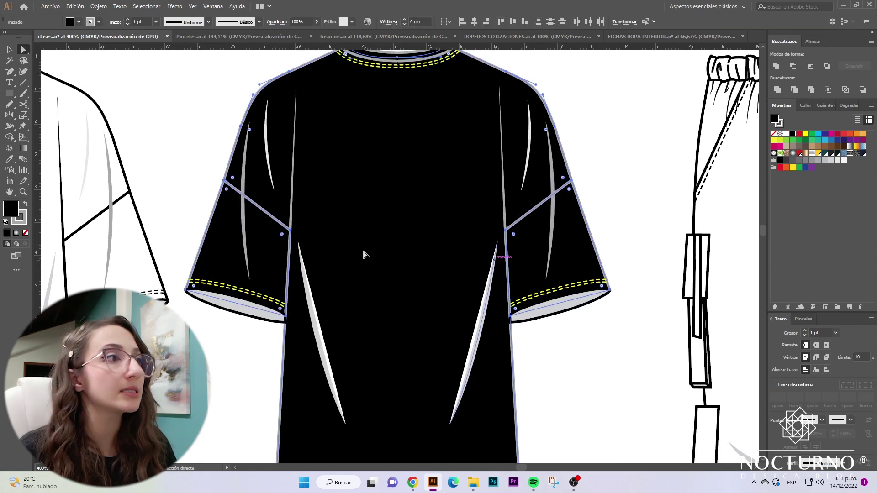
double_click(20, 217)
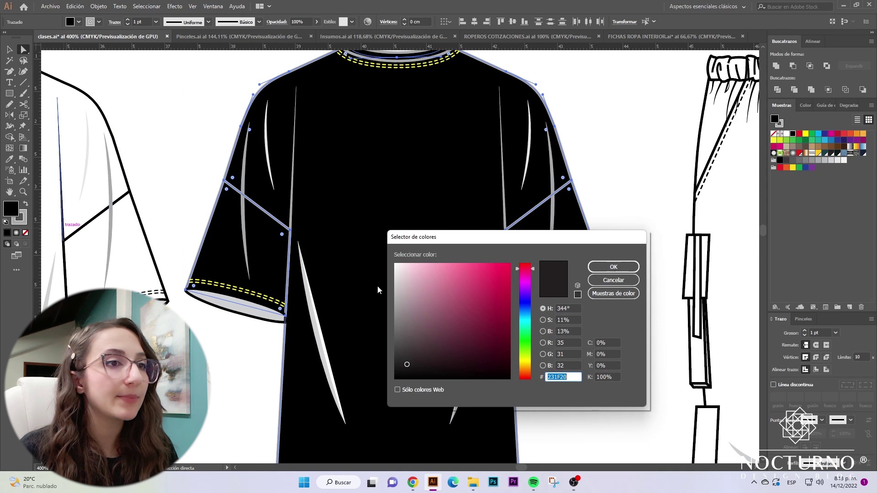
left_click_drag(406, 367, 392, 367)
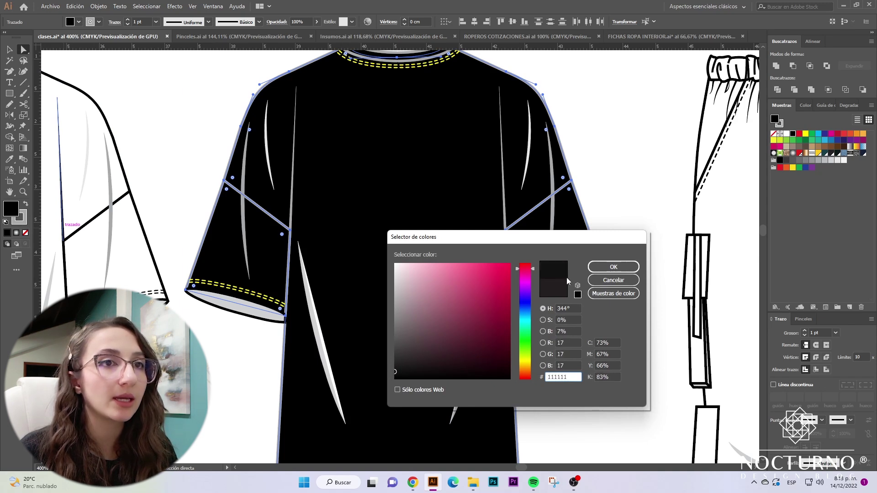
left_click(613, 267)
scroll(562, 405, "down", 2)
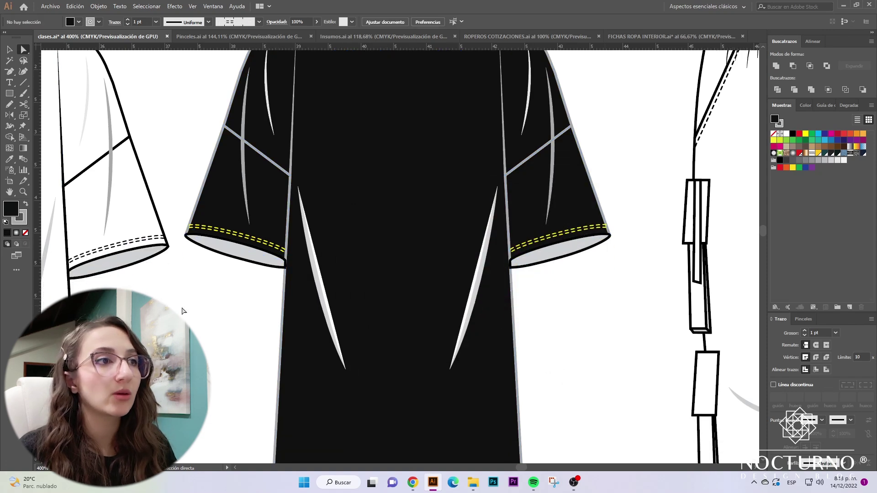
Step: Isolate the T-shirt group and copy the body's fill and grey outline onto both sleeve openings and the bottom hem opening with the Eyedropper
key("v")
double_click(236, 254)
left_click(566, 251, "shift")
scroll(539, 283, "down", 2)
left_click(369, 429, "shift")
left_click(370, 430, "shift")
key("i")
left_click(419, 297)
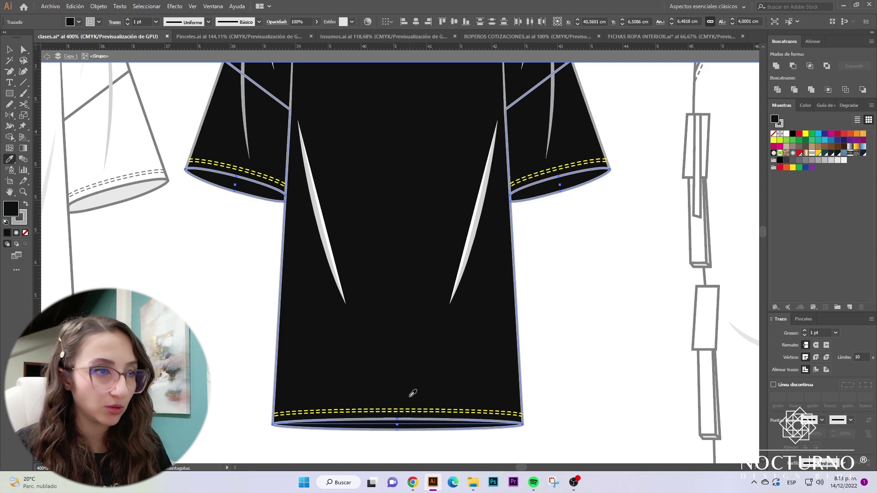
Step: Fill the sleeve and bottom hem openings with the pure black swatch and leave isolation mode
key("v")
left_click(795, 135)
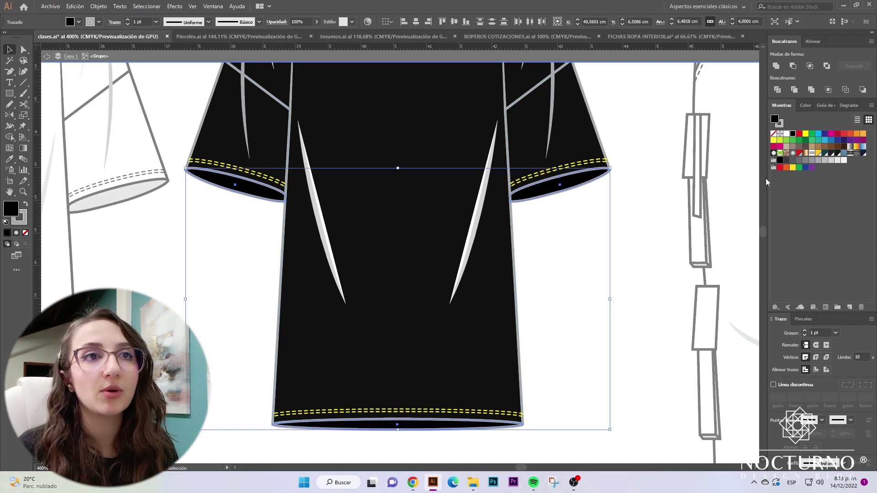
left_click(553, 278)
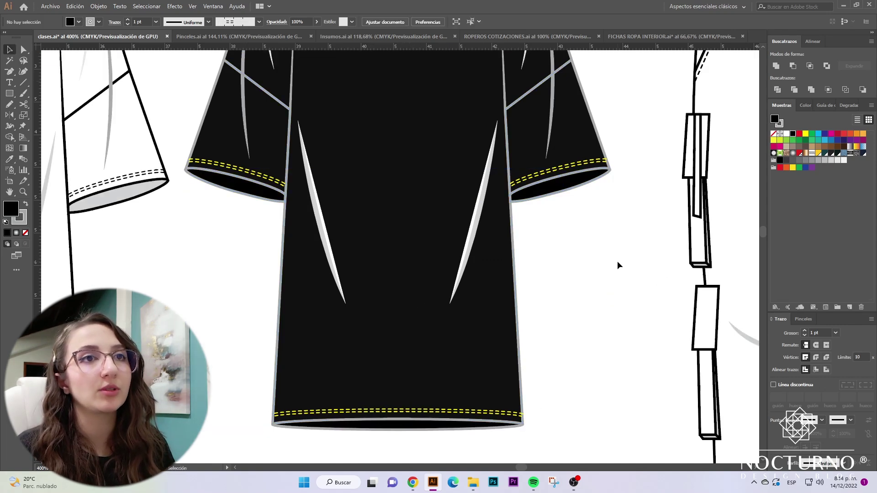
Step: Isolate the T-shirt group and remove the white fill from the two long fold lines on the lower body
scroll(618, 274, "up", 4)
scroll(612, 331, "down", 1)
double_click(322, 338)
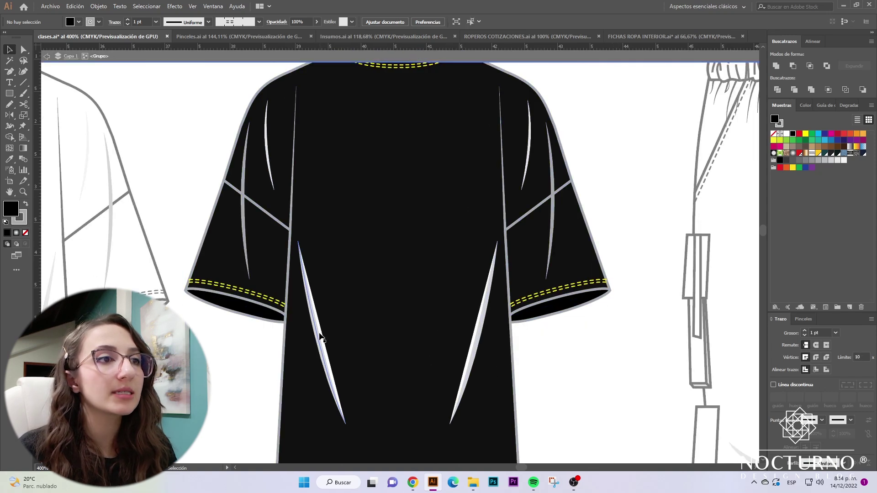
left_click(320, 337)
left_click(478, 338, "shift")
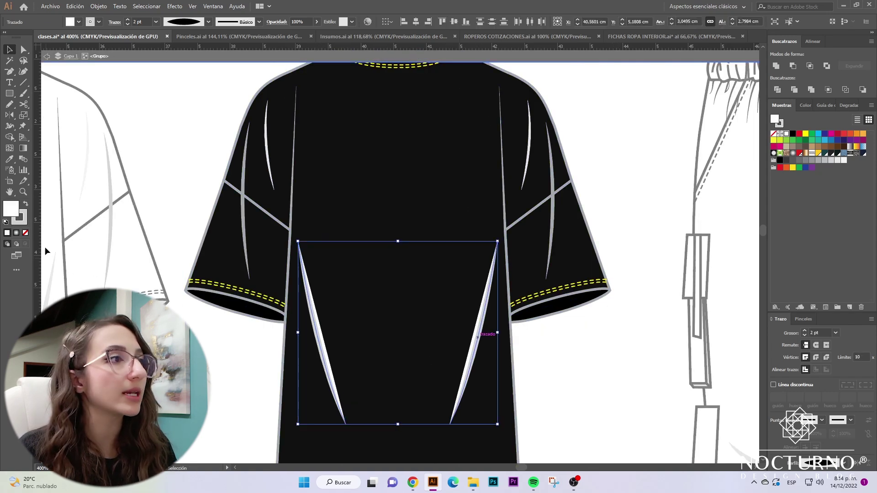
scroll(601, 347, "down", 2)
left_click(599, 342)
scroll(598, 342, "down", 3)
scroll(384, 300, "up", 3)
Step: Apply a mid-grey stroke with no fill to the two lower body fold lines and the two short shoulder fold lines
left_click(319, 307)
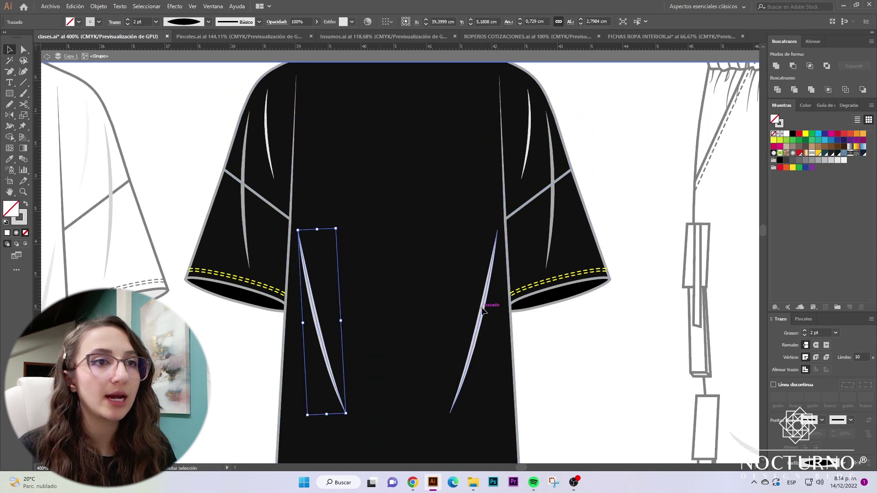
left_click(484, 309, "shift")
scroll(484, 306, "up", 2)
left_click(552, 290, "shift")
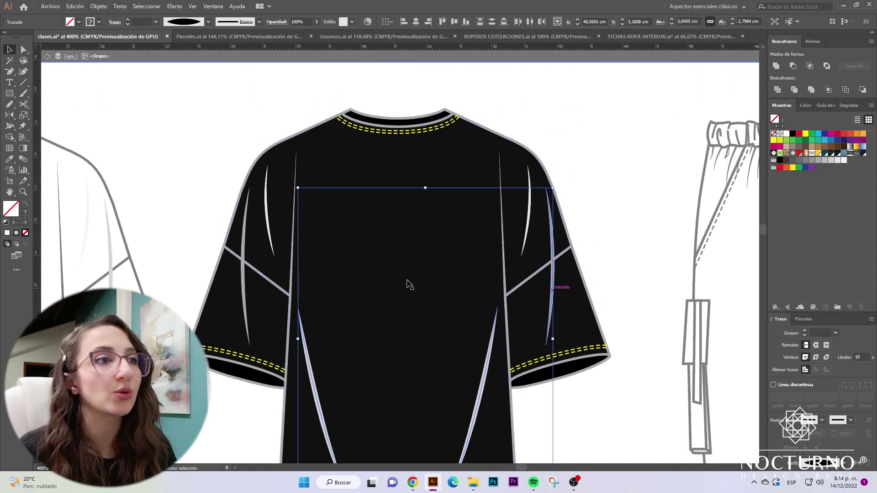
left_click(552, 286, "shift")
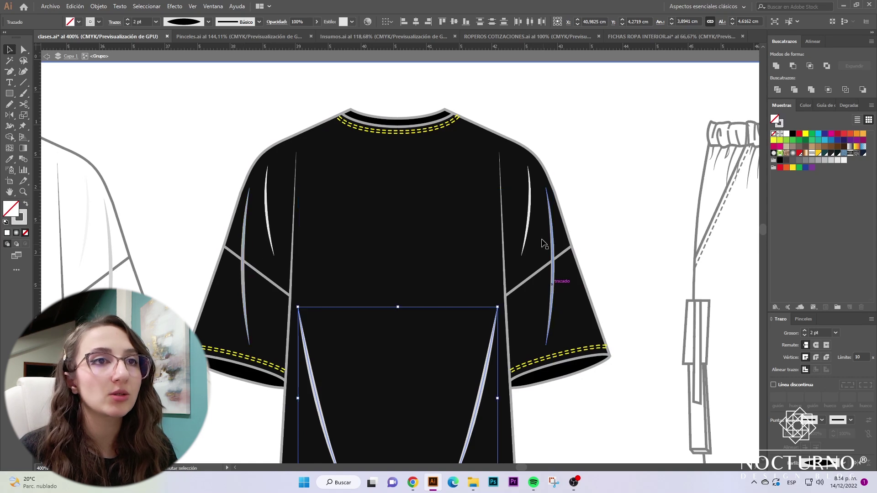
left_click(528, 224, "shift")
left_click(270, 215, "shift")
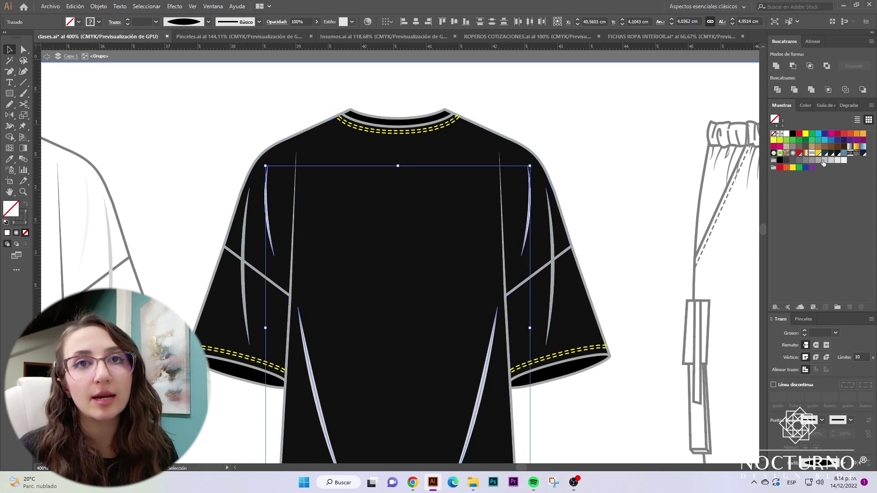
left_click(820, 160)
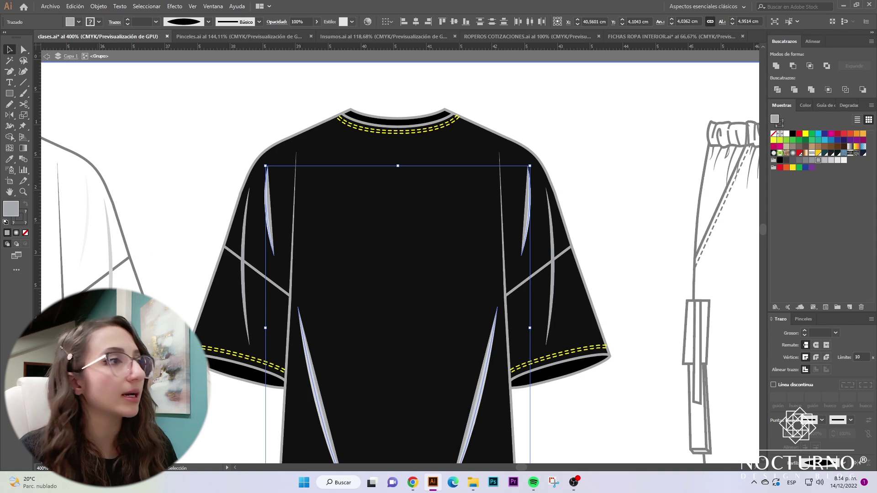
left_click(25, 233)
key("x")
left_click(824, 160)
left_click(819, 161)
left_click(577, 175)
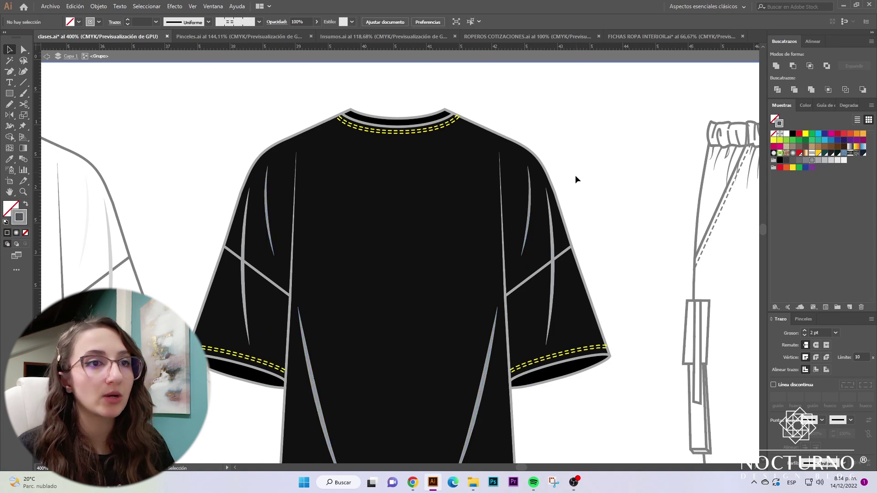
Step: Apply a darker grey stroke to the two long fold lines crossing the black T-shirt's sleeves and leave isolation mode
scroll(579, 176, "down", 1)
left_click(244, 270)
left_click(551, 229, "shift")
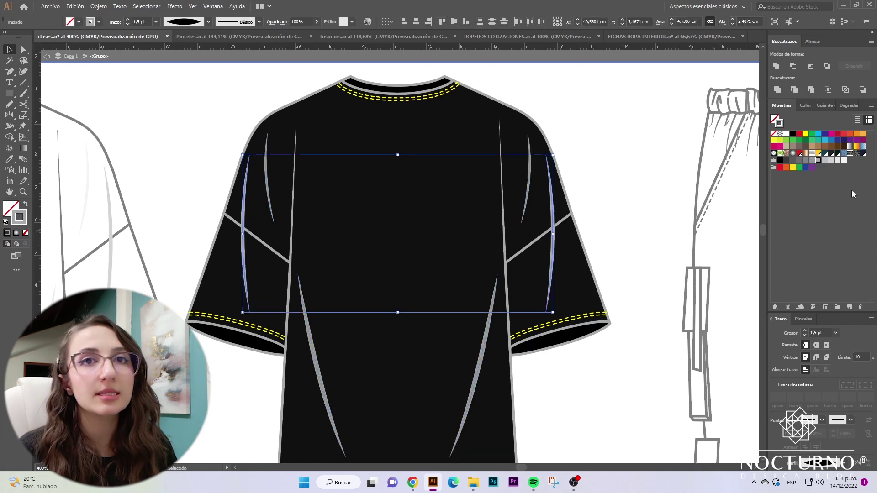
left_click(800, 161)
left_click(565, 375)
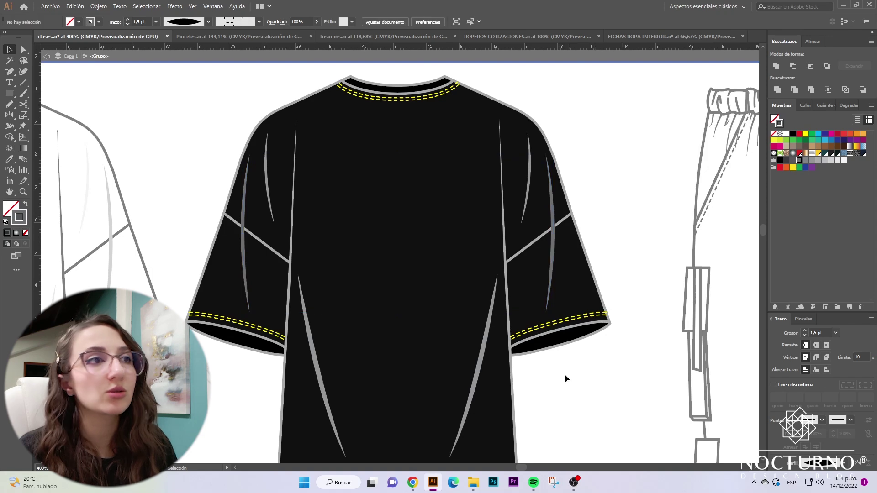
double_click(615, 210)
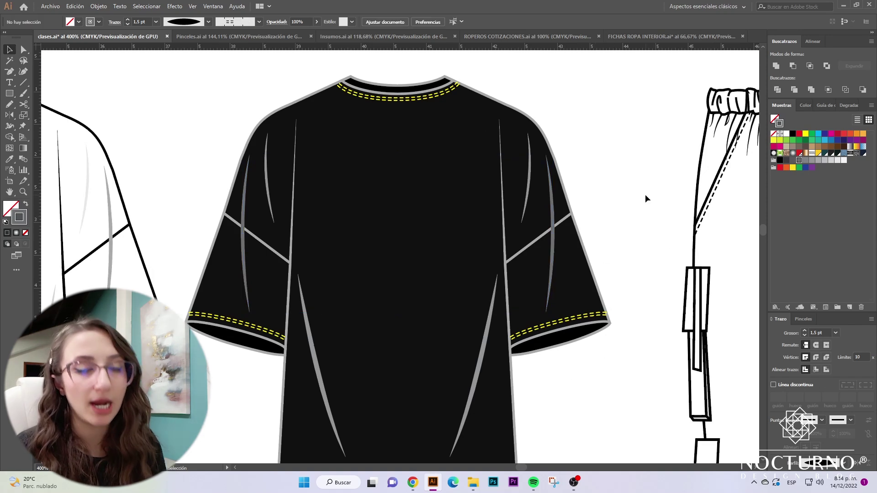
Step: Try a blue fill and a darker navy fill on the body of the front-view T-shirt
key("ctrl+minus")
key("ctrl+minus")
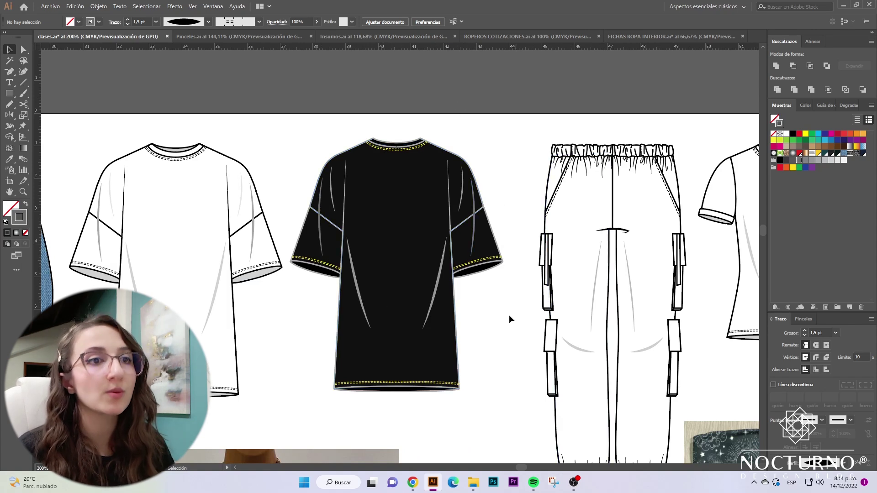
left_click_drag(522, 466, 518, 467)
key("z")
left_click_drag(407, 333, 430, 355)
key("a")
left_click(349, 235)
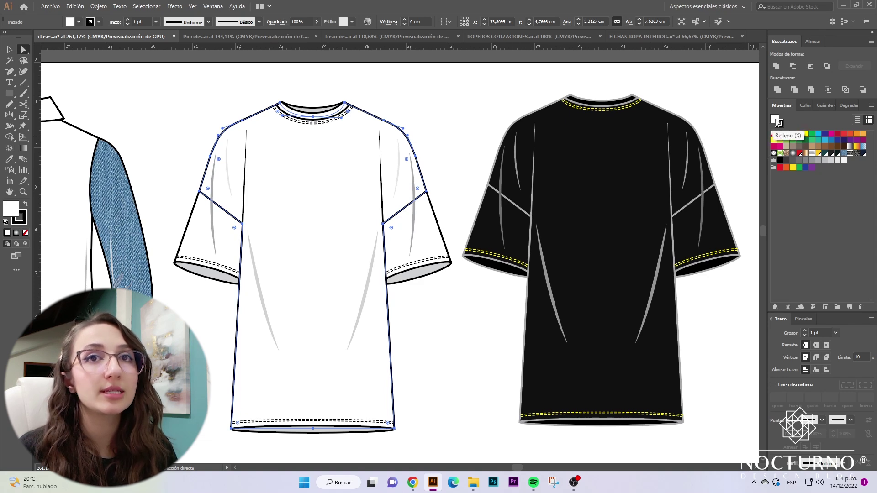
left_click(825, 133)
left_click(432, 336)
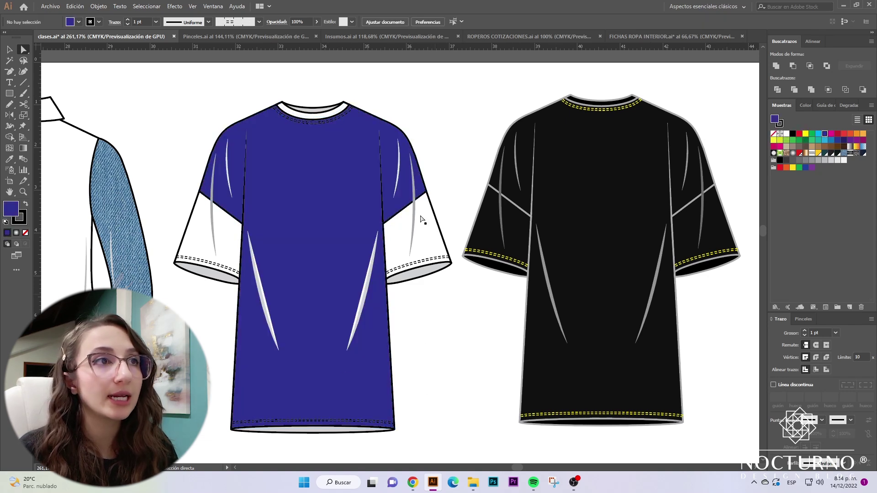
left_click(343, 182)
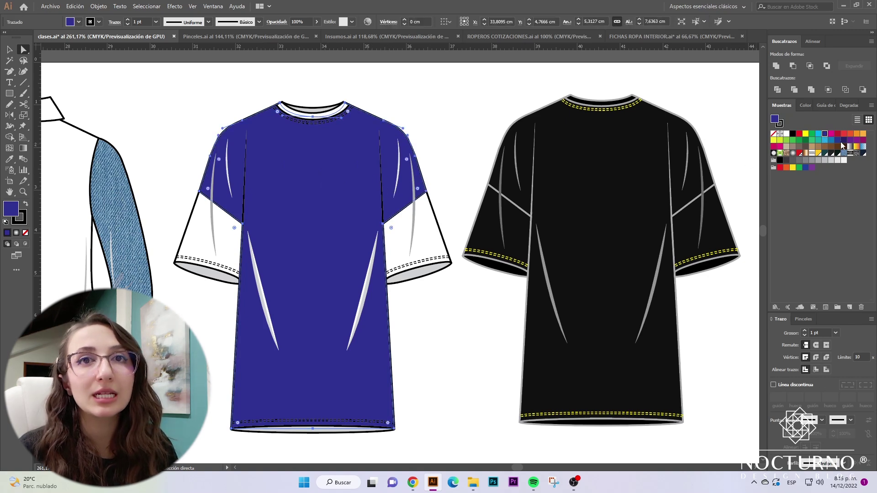
left_click(844, 140)
left_click(426, 112)
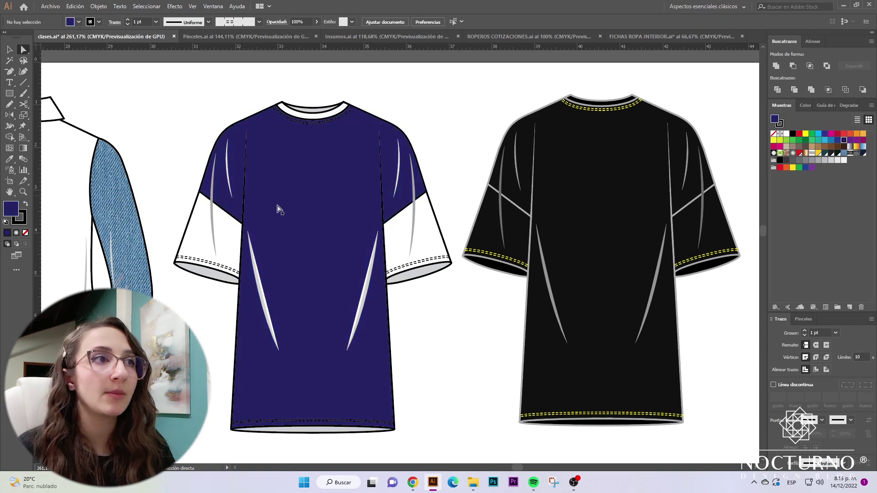
Step: Try the same light grey outline as the black T-shirt on the front-view T-shirt's body
left_click(337, 249)
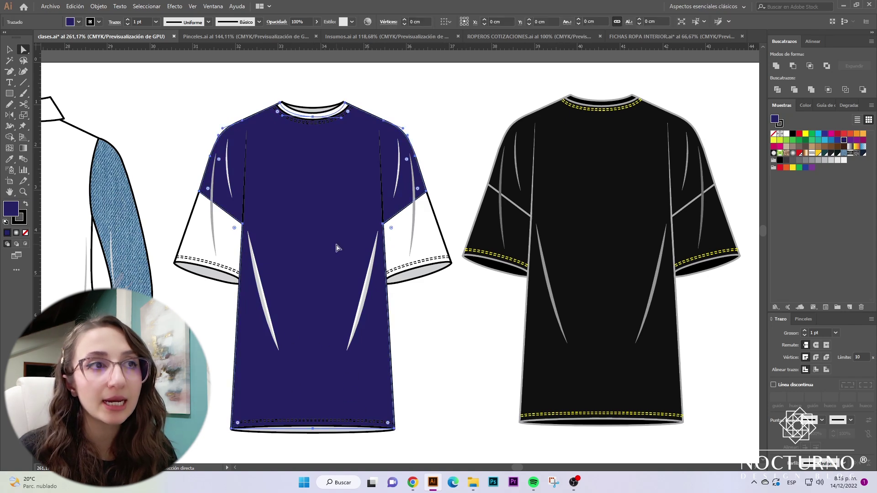
left_click(780, 124)
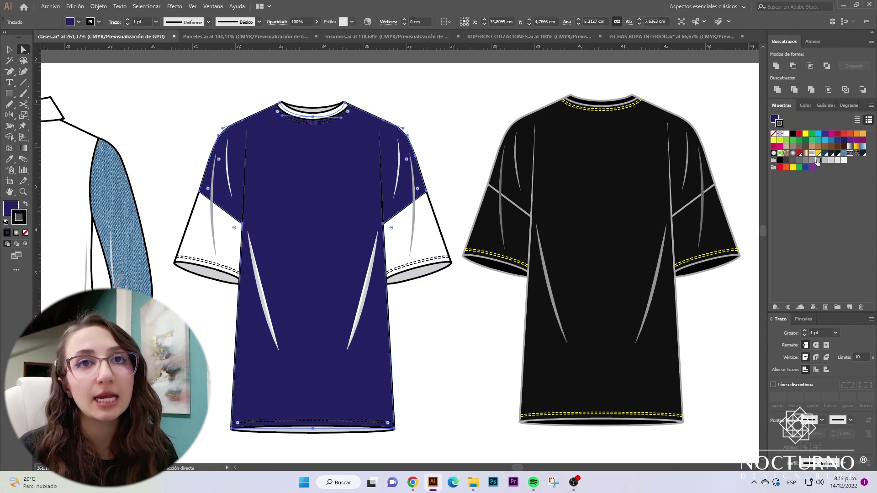
left_click(819, 161)
left_click(496, 344)
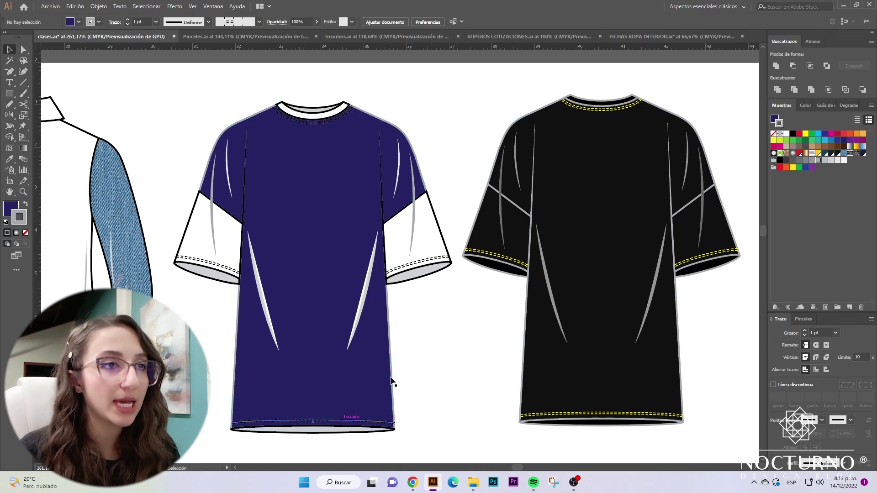
Step: Undo the trial fills and grey outline on the front-view T-shirt's body
key("ctrl+z")
key("v")
key("ctrl+z")
key("ctrl+z")
key("ctrl+z")
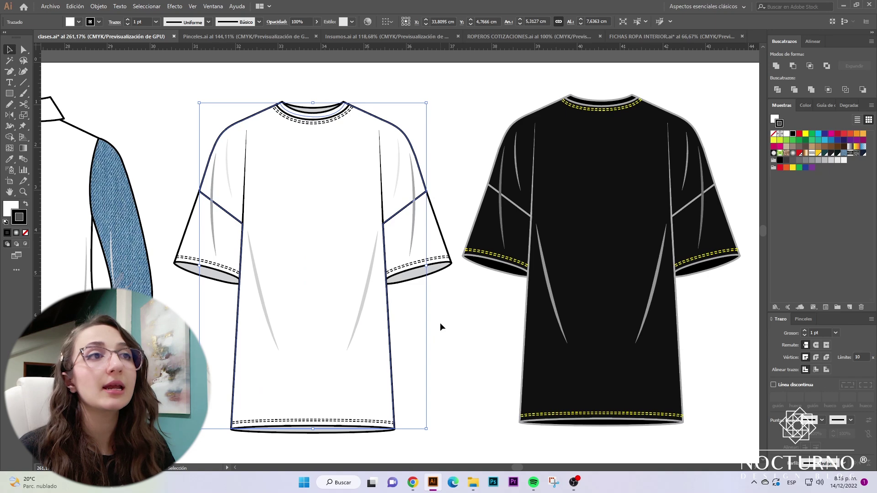
Step: Draw a rectangle about 2.09 by 2.41 cm on the chest of the white front-view T-shirt for the print
key("ctrl+minus")
key("ctrl+minus")
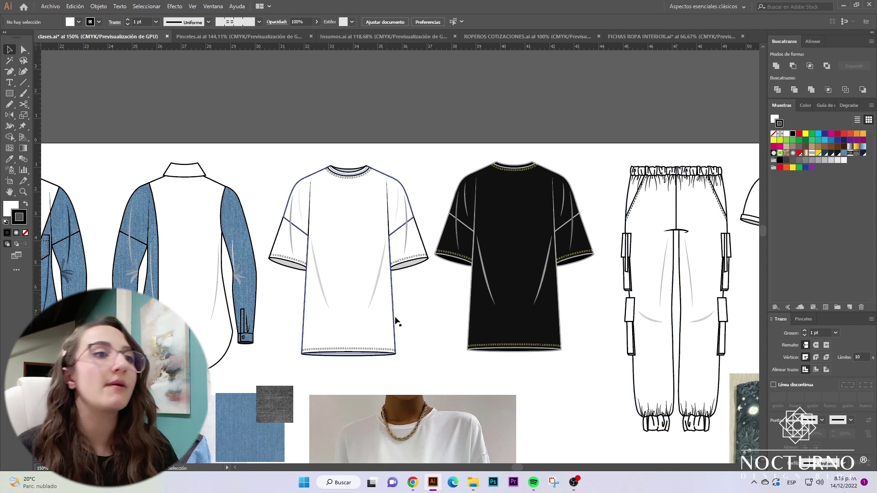
scroll(411, 310, "down", 1)
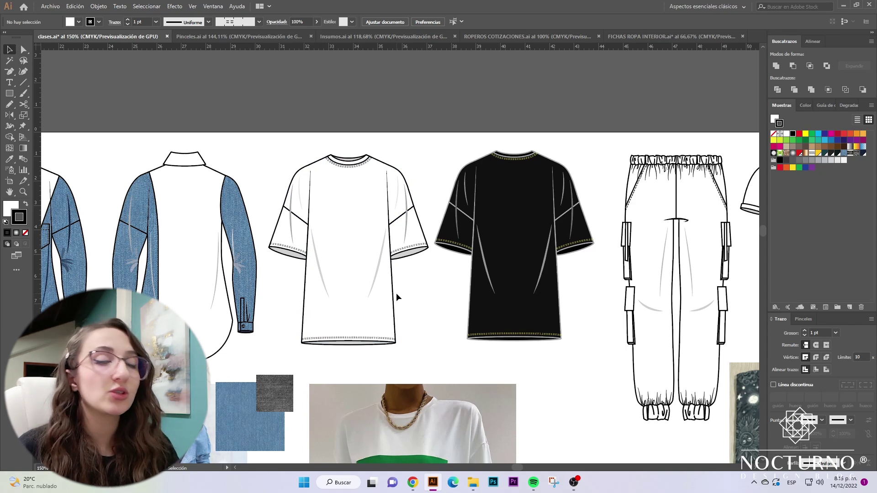
scroll(396, 295, "down", 3)
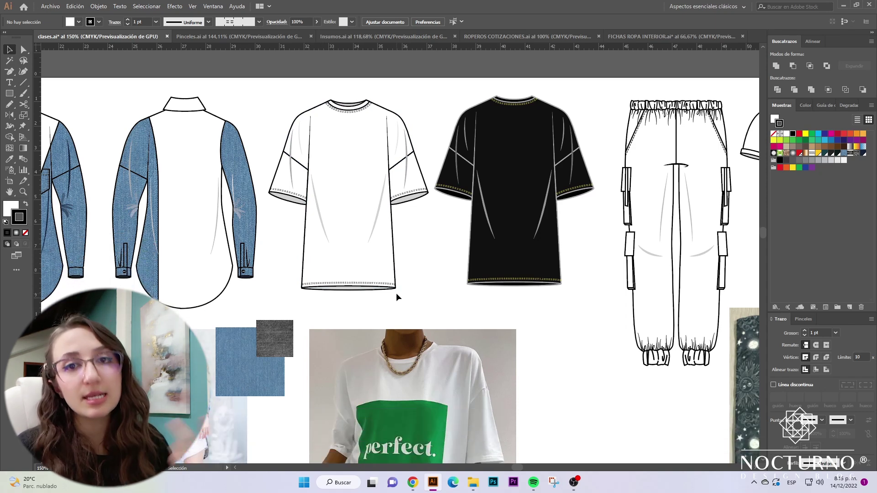
scroll(396, 295, "down", 4)
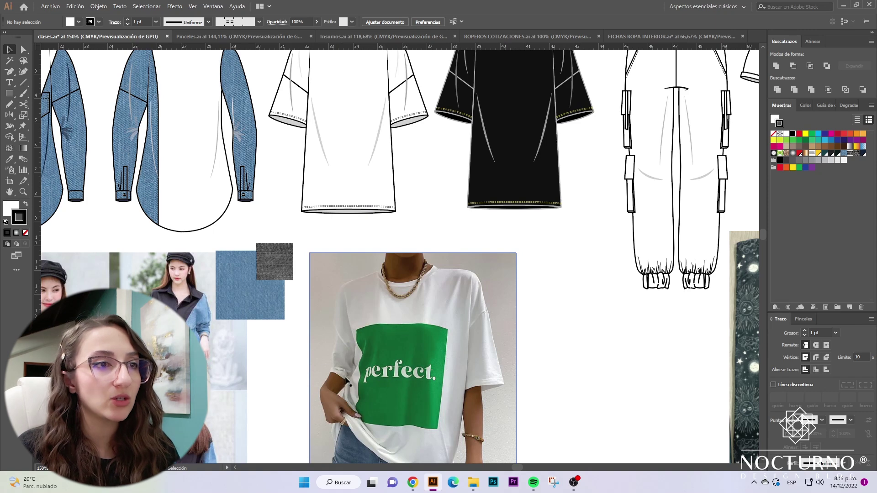
scroll(369, 399, "up", 2)
scroll(411, 364, "down", 3)
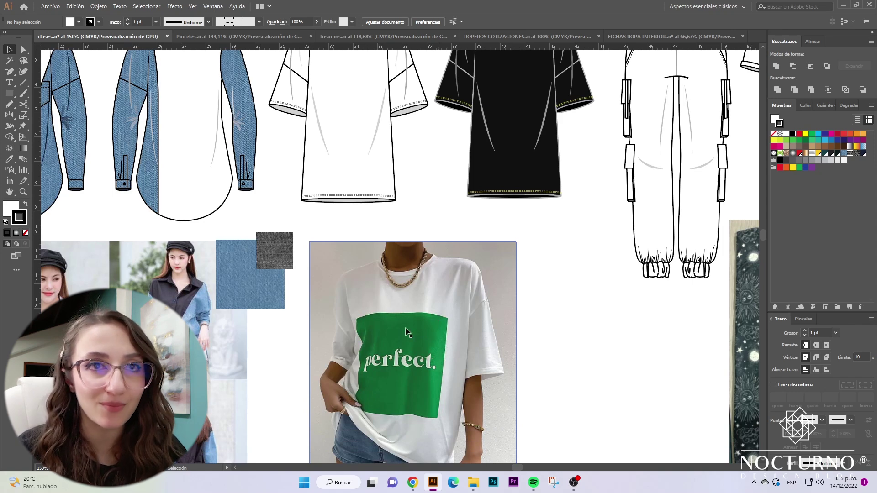
scroll(406, 330, "up", 12)
key("m")
scroll(320, 221, "down", 2)
scroll(320, 192, "down", 4)
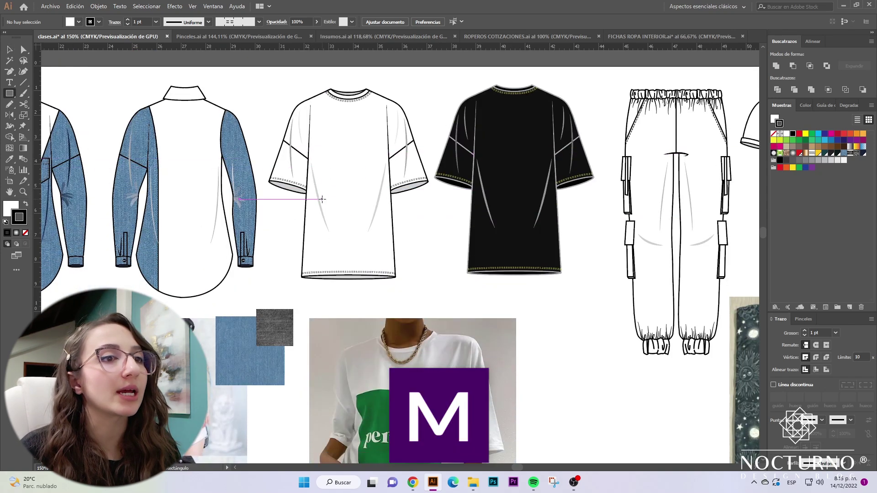
left_click_drag(321, 150, 372, 208)
Step: Enlarge the print rectangle to about 2.24 by 2.95 cm to match the proportions in the reference photo
scroll(402, 315, "down", 3)
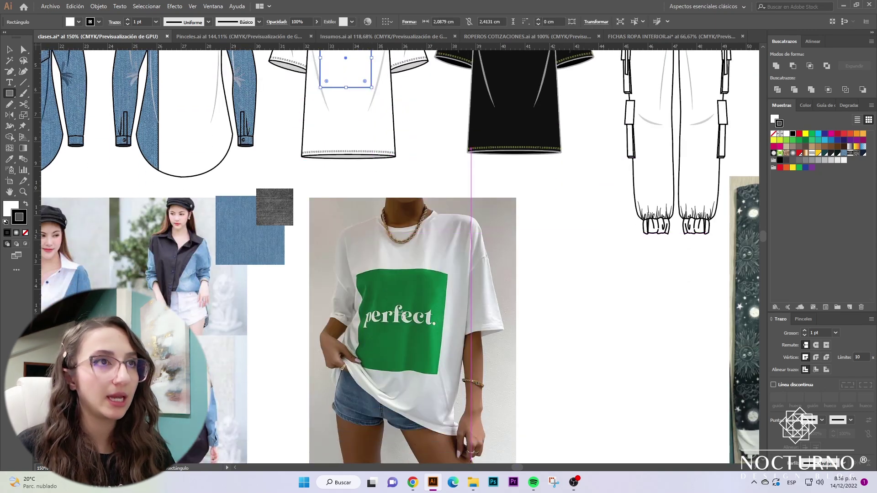
scroll(401, 315, "up", 3)
key("v")
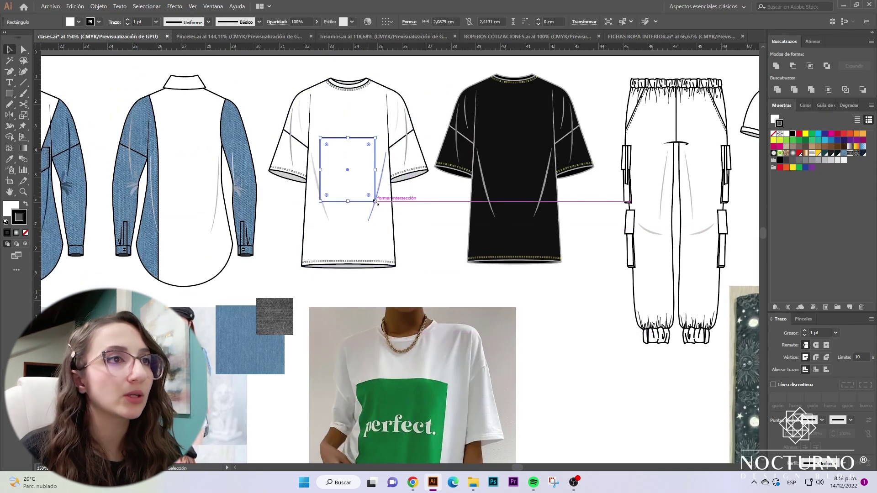
left_click_drag(347, 201, 349, 210)
Step: Sample the green of the print in the reference photo onto the rectangle with the Eyedropper
key("i")
left_click(411, 393)
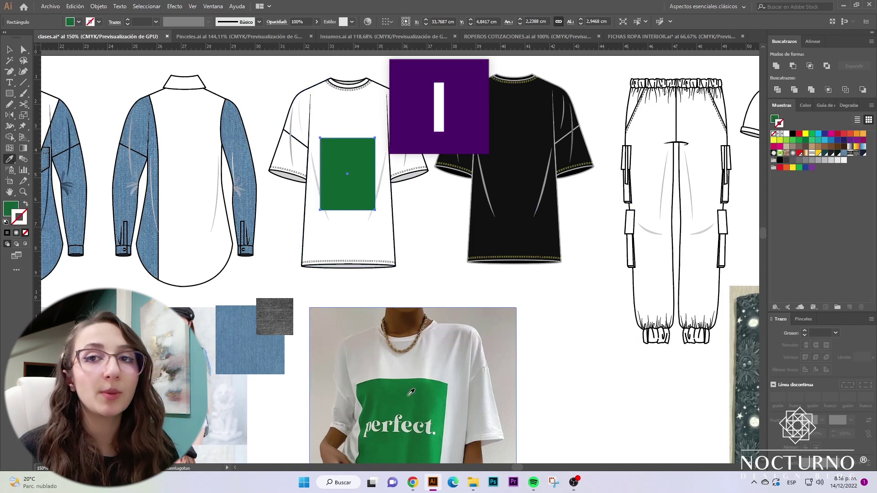
left_click(441, 415)
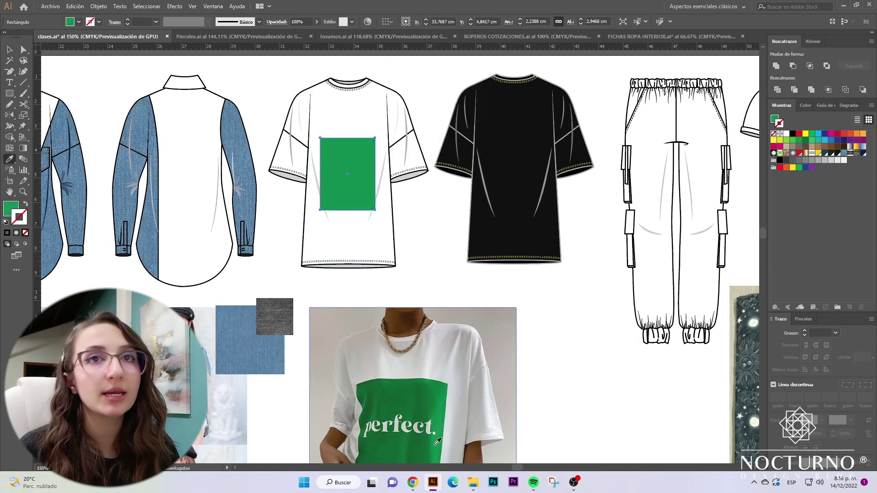
Step: Try green and turquoise swatches on the rectangle's outline
key("x")
left_click(812, 134)
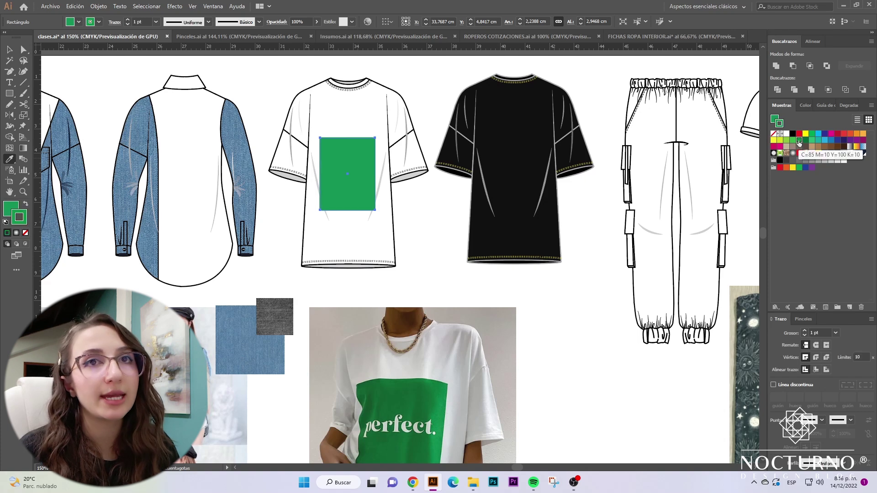
left_click(818, 141)
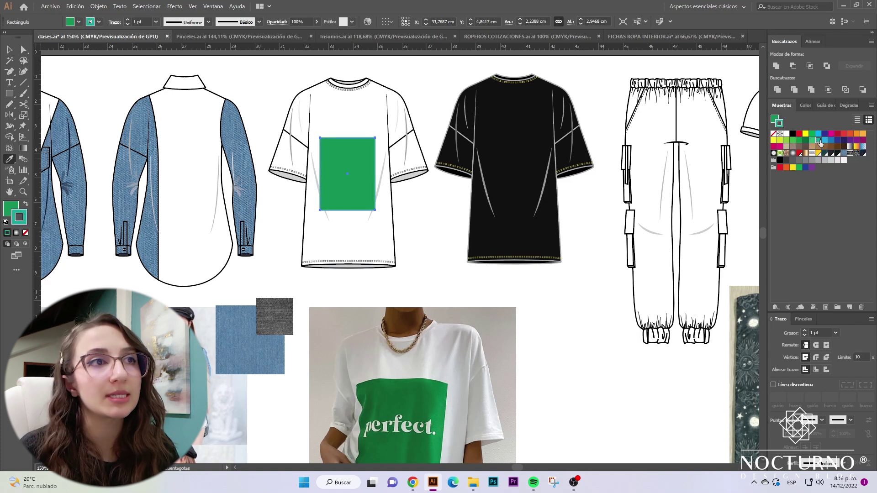
Step: Compare green swatches on the rectangle's fill and settle on C=85 M=10 Y=100 K=10
left_click(774, 119)
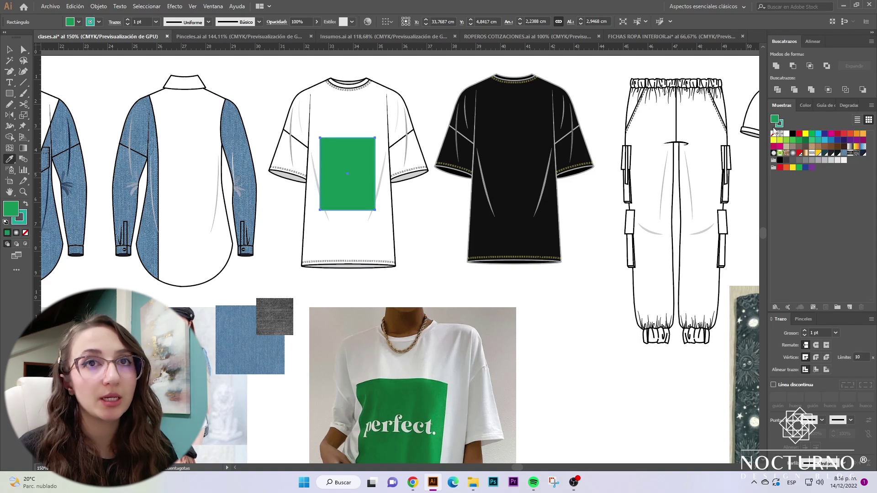
left_click(812, 134)
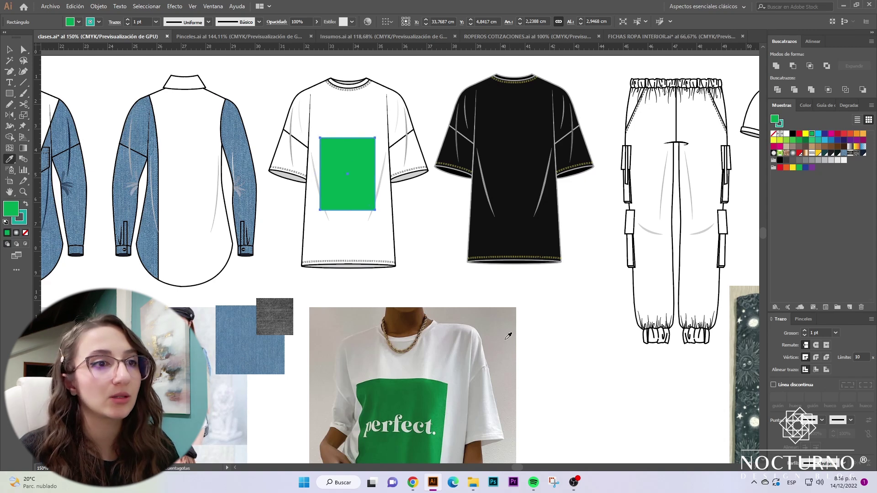
scroll(507, 333, "down", 2)
left_click(799, 140)
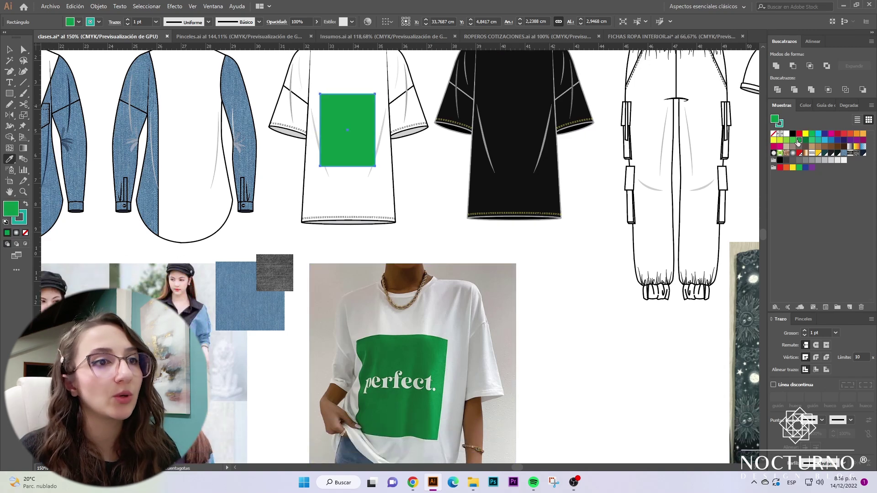
left_click(817, 141)
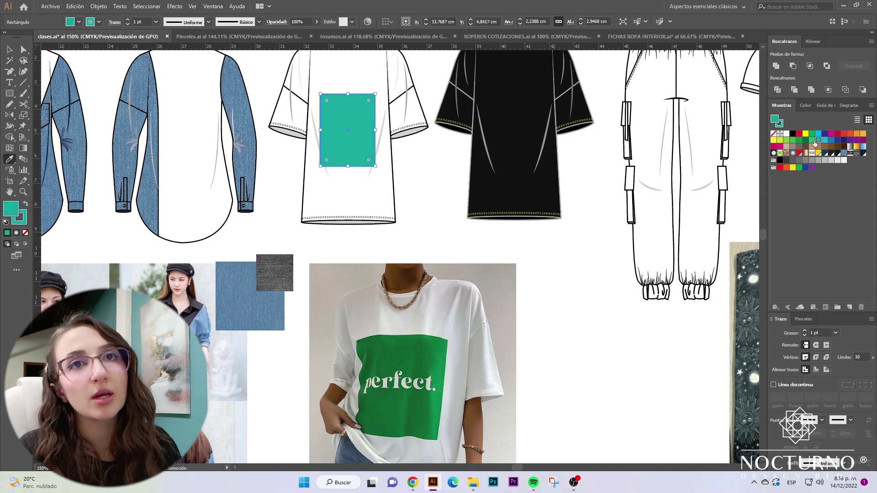
left_click(799, 140)
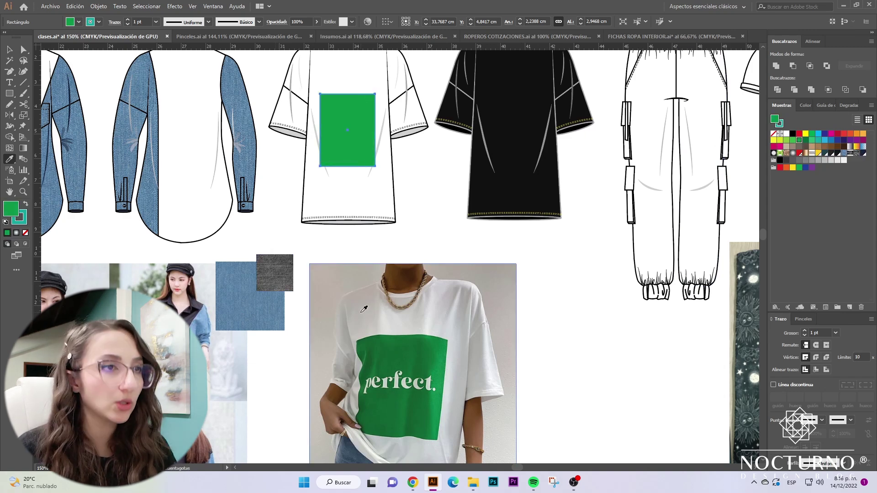
Step: Remove the stroke from the green rectangle and deselect it
scroll(347, 244, "up", 5)
key("a")
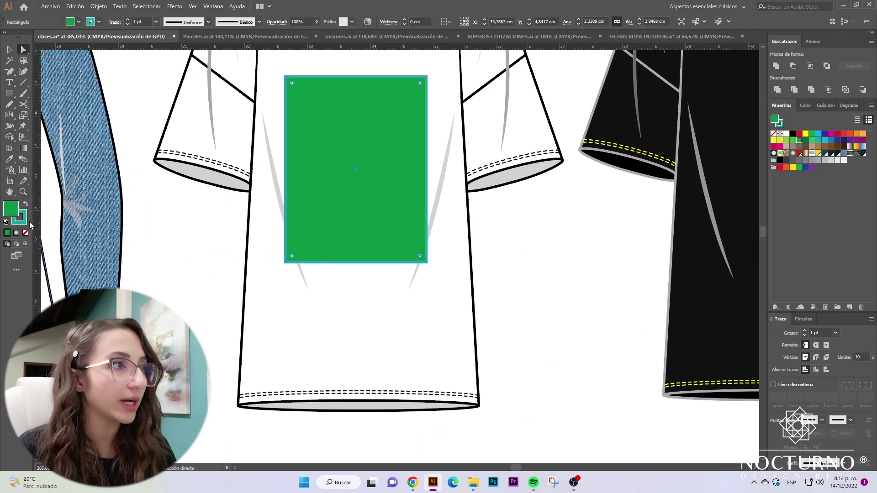
left_click(24, 222)
left_click(25, 233)
left_click(515, 303)
Step: Compare the green rectangle with the print in the reference photo and check the T-shirt fold lines it overlaps
key("ctrl+minus")
key("ctrl+minus")
scroll(497, 396, "down", 5)
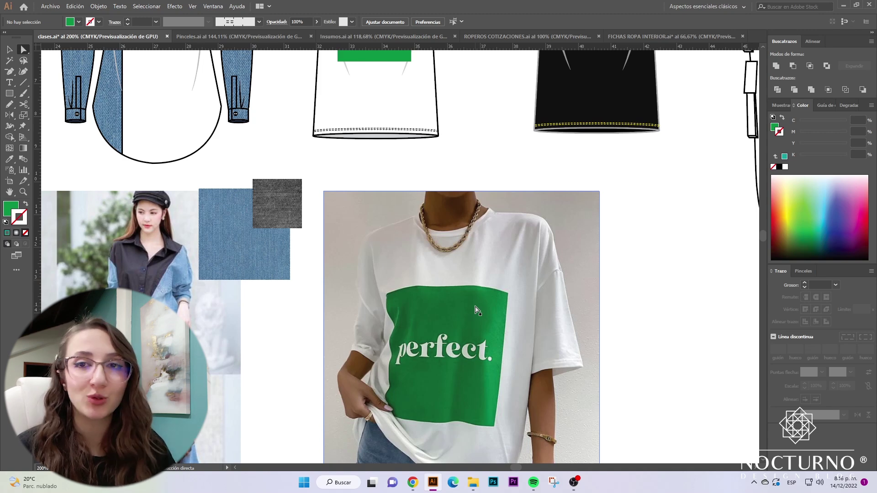
scroll(475, 312, "up", 5)
key("v")
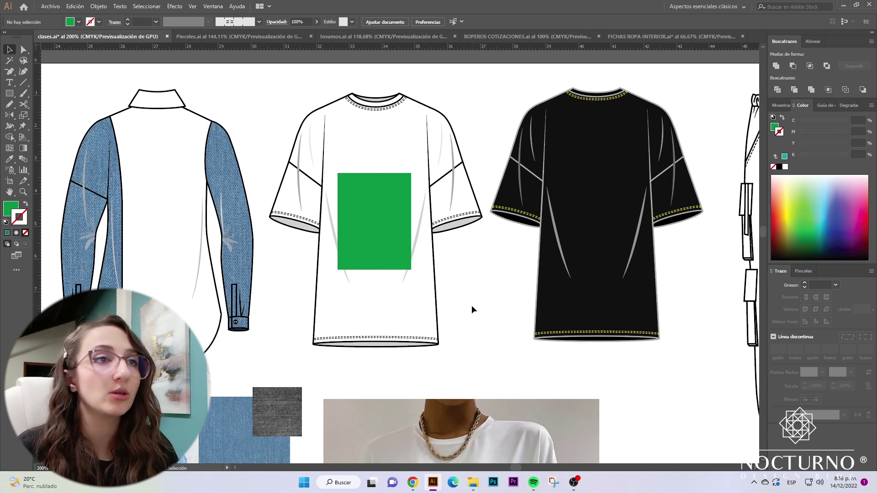
left_click(415, 248)
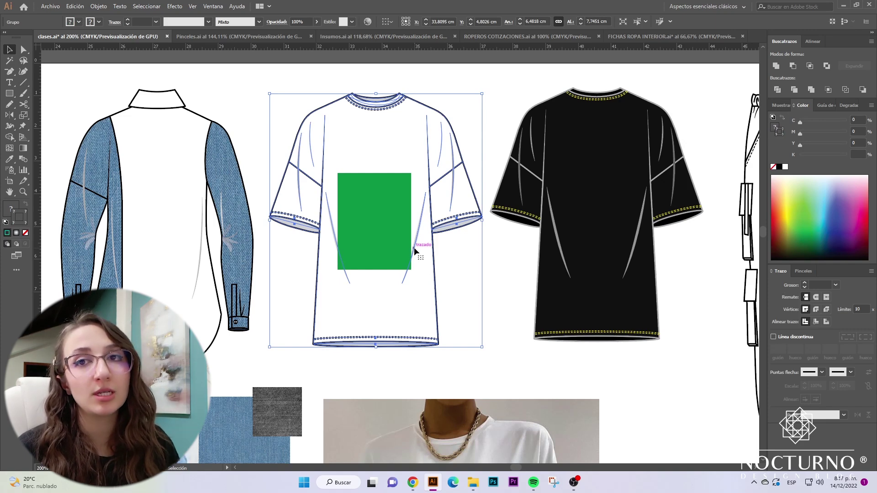
left_click(474, 274)
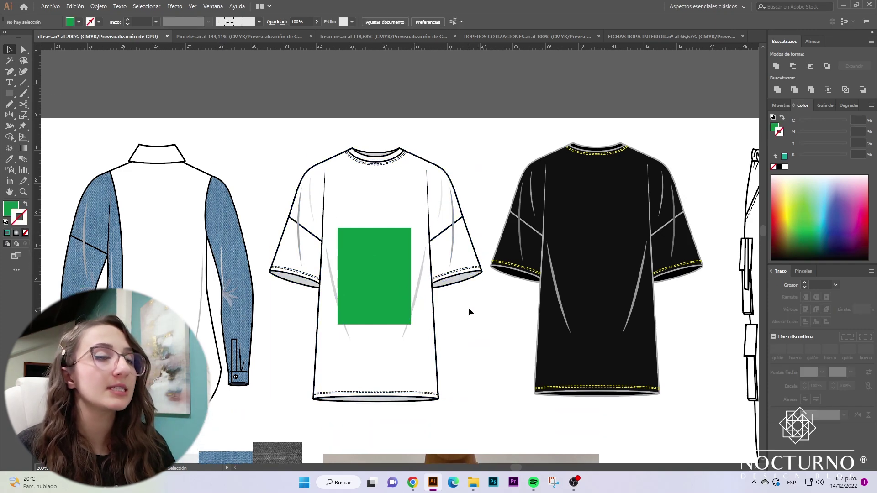
Step: Add the text "perfect." above the T-shirt reference photo and move it clear of the drawing
key("t")
scroll(445, 292, "down", 5)
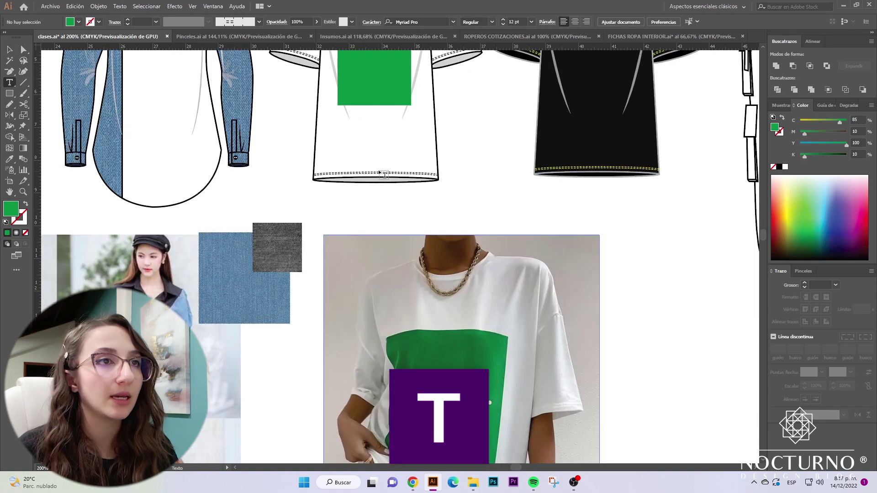
left_click(390, 208)
type("perfect")
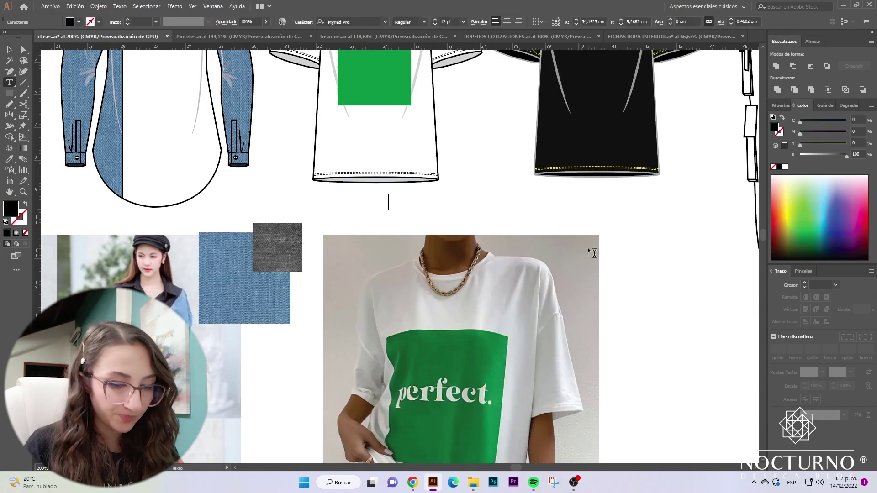
type(".")
key("Escape")
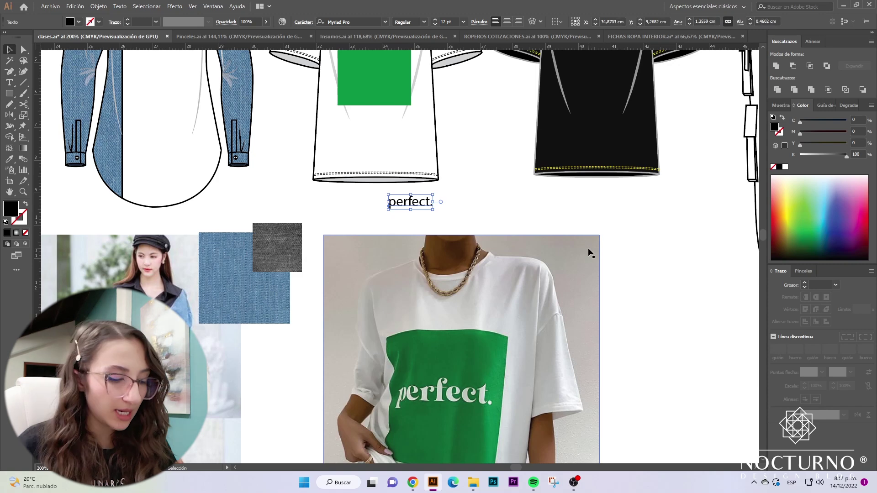
left_click_drag(415, 201, 494, 210)
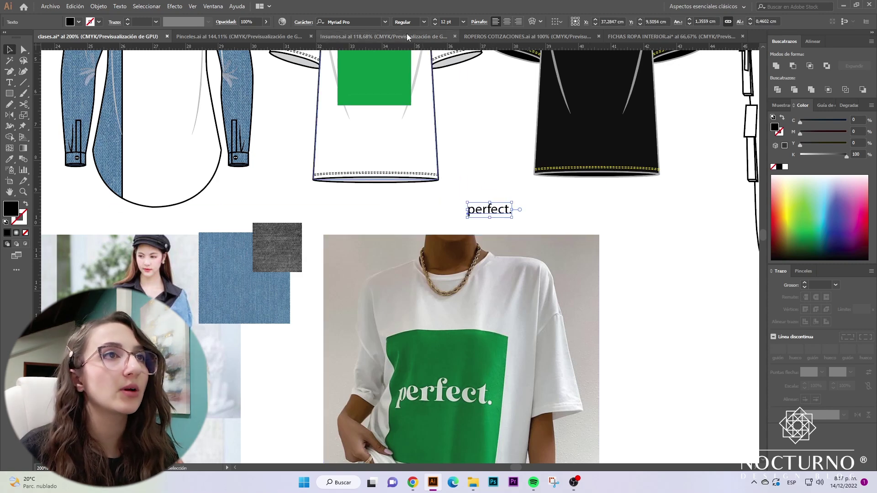
Step: Compare slab serif fonts on the text, trying Blackoak Std and settling on Rockwell
left_click(386, 22)
left_click(344, 51)
left_click(308, 101)
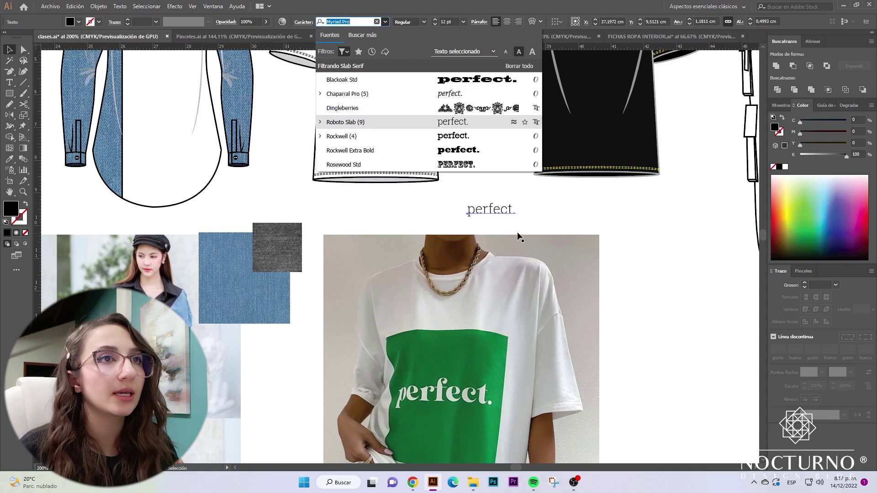
left_click(481, 79)
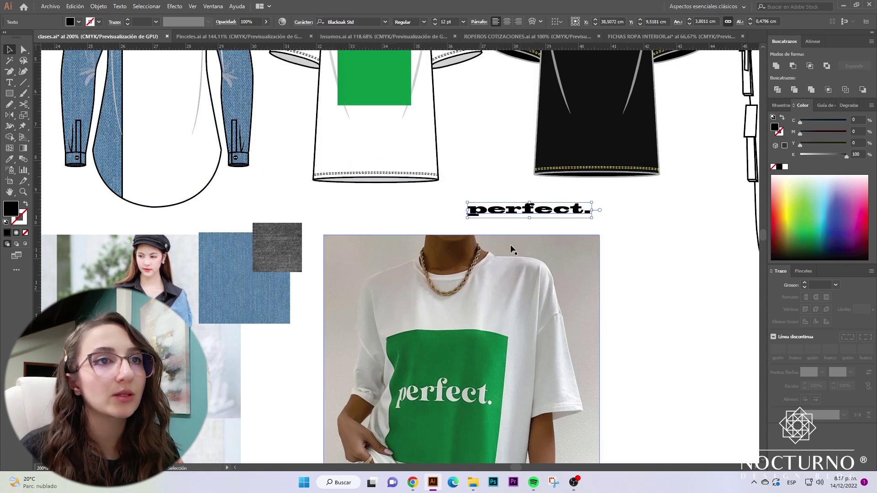
left_click(386, 22)
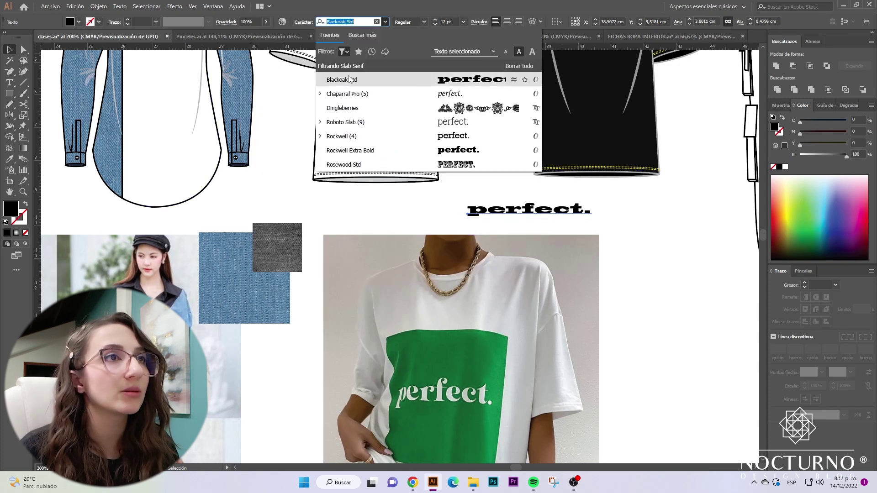
left_click(349, 51)
left_click(499, 138)
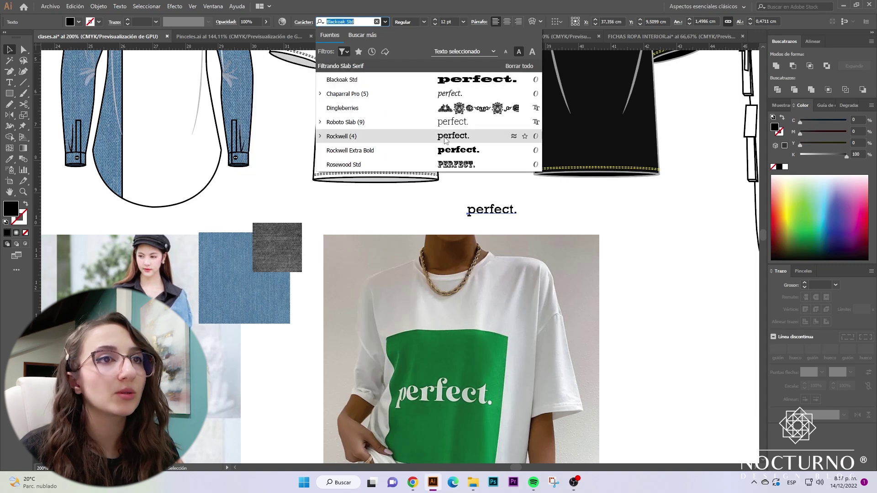
left_click(495, 136)
Step: Move the text onto the middle of the green rectangle and enlarge it to about 13.21 pt
left_click_drag(516, 203, 423, 132)
scroll(427, 235, "up", 3)
left_click_drag(456, 257, 401, 179)
left_click_drag(387, 174, 388, 176)
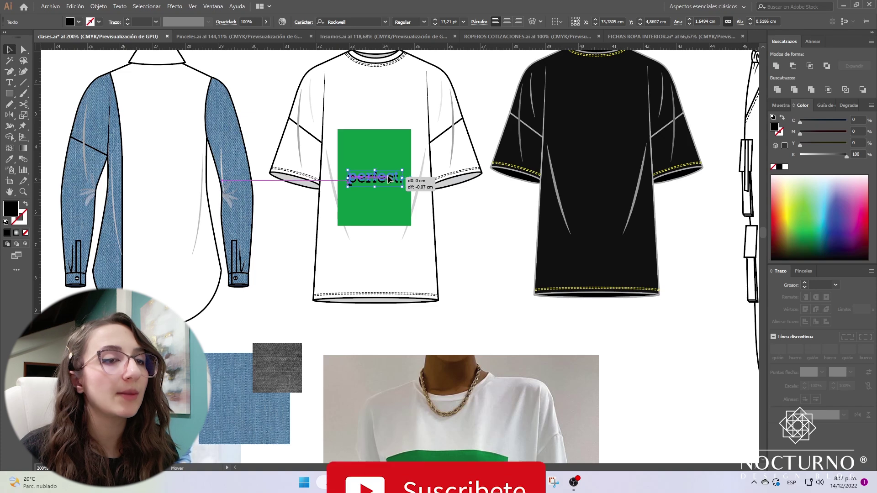
Step: Check the lettering in the reference photo and fill the text on the green rectangle with white
scroll(451, 261, "down", 5)
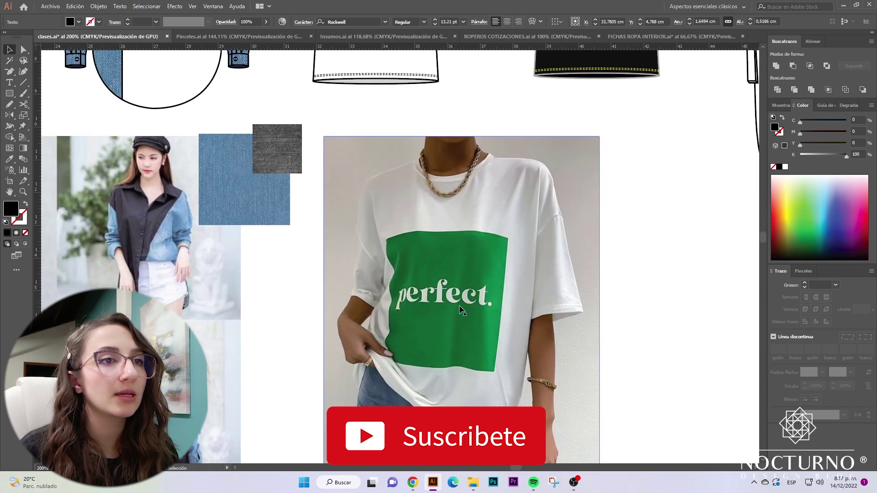
scroll(488, 318, "up", 4)
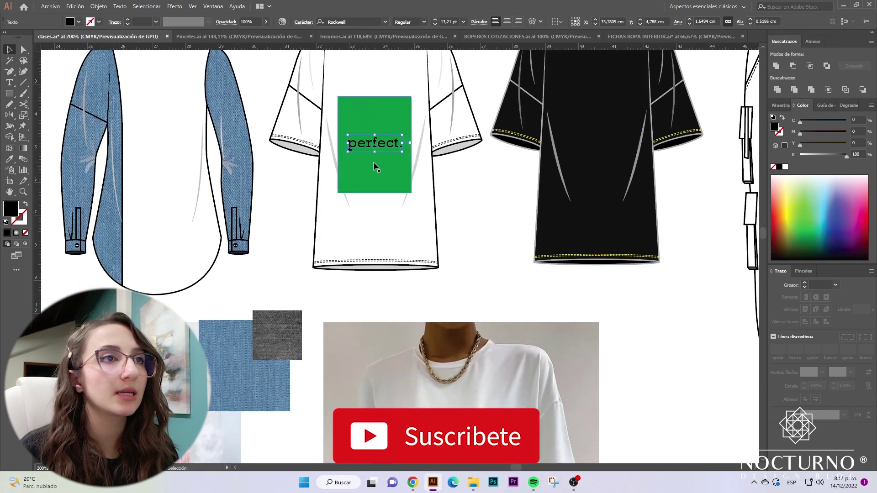
left_click(79, 21)
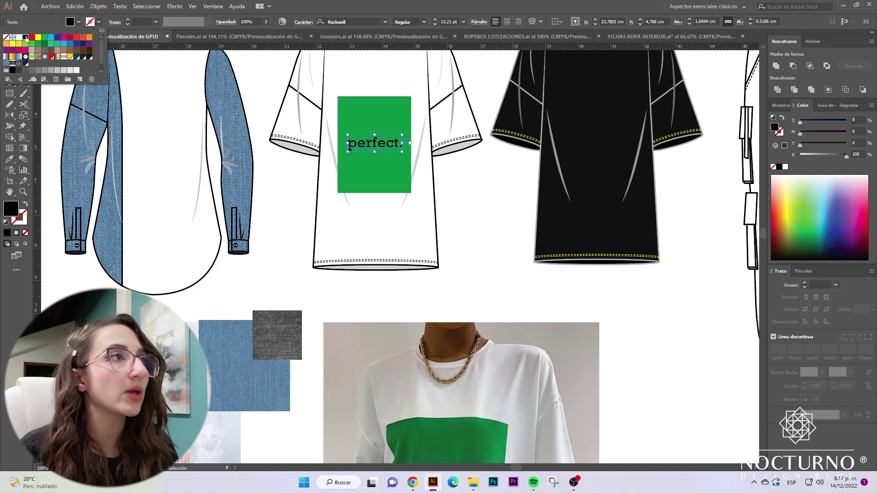
left_click(20, 38)
left_click(462, 200)
Step: Align the white text and the green rectangle by their centres
scroll(478, 218, "down", 1)
key("z")
left_click_drag(363, 129, 459, 197)
scroll(425, 198, "up", 1)
key("v")
left_click(418, 133, "shift")
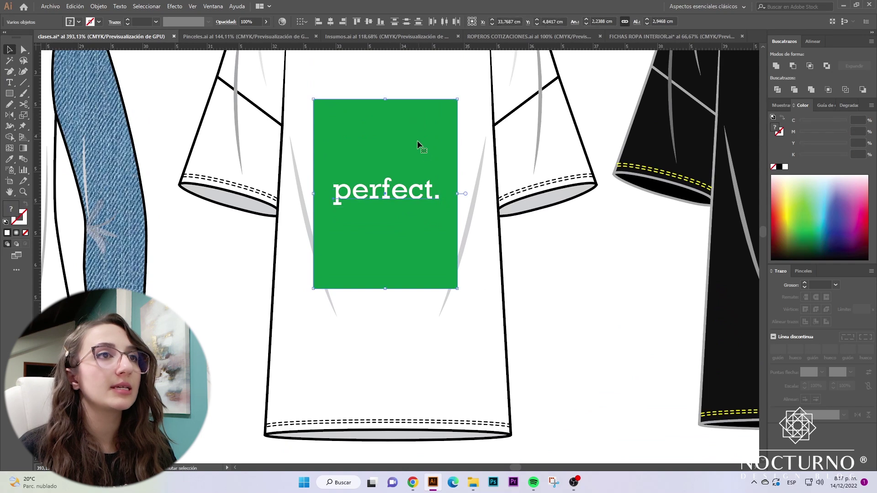
left_click(331, 22)
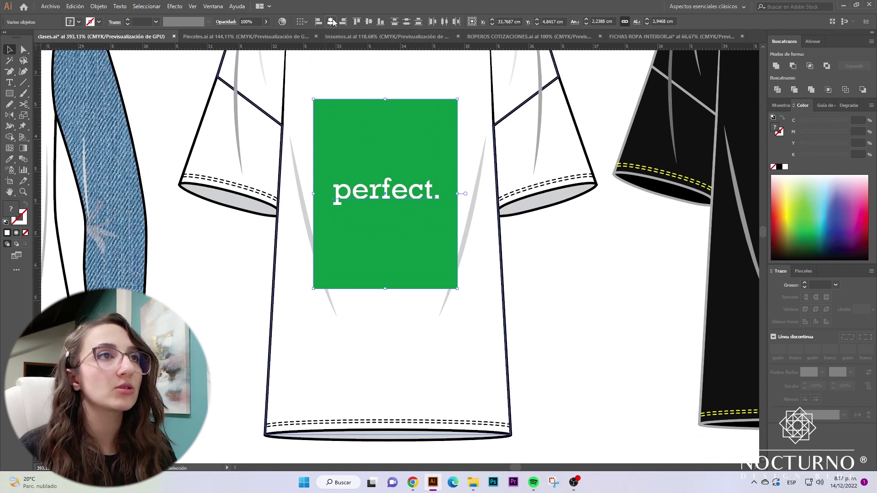
left_click(357, 23)
Step: Group the text with the green rectangle and shift the print slightly to centre it on the white T-shirt
right_click(406, 198)
left_click(451, 257)
left_click(563, 283)
scroll(394, 219, "up", 5)
left_click_drag(391, 231, 395, 229)
scroll(505, 273, "down", 2)
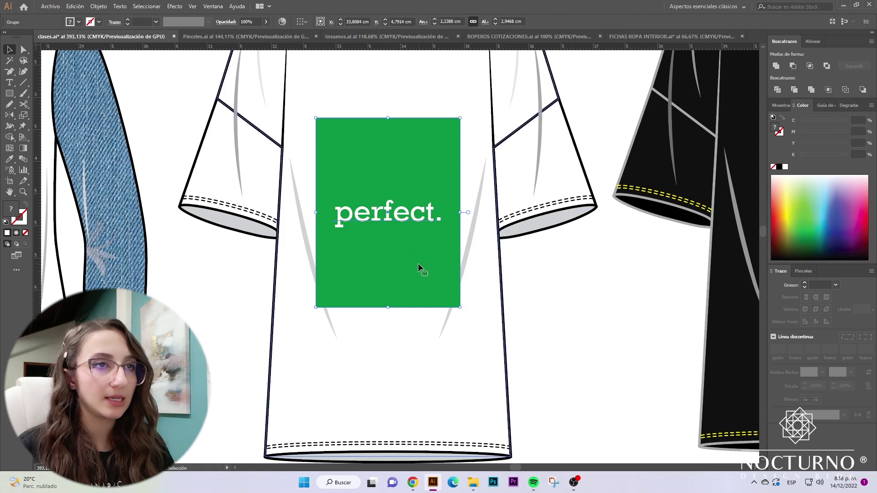
Step: Bring the two lower fold lines of the white T-shirt in front of the green print
right_click(474, 168)
left_click(505, 246)
left_click(462, 254)
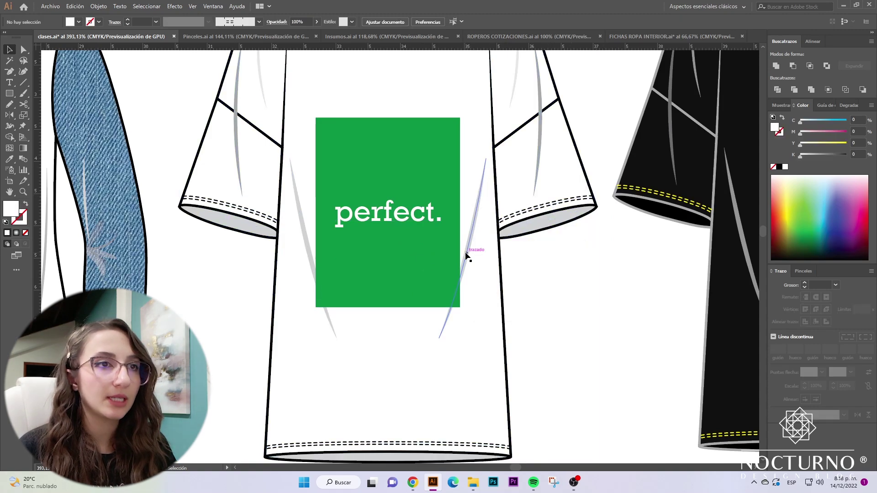
left_click(307, 231, "shift")
key("ctrl+shift+8")
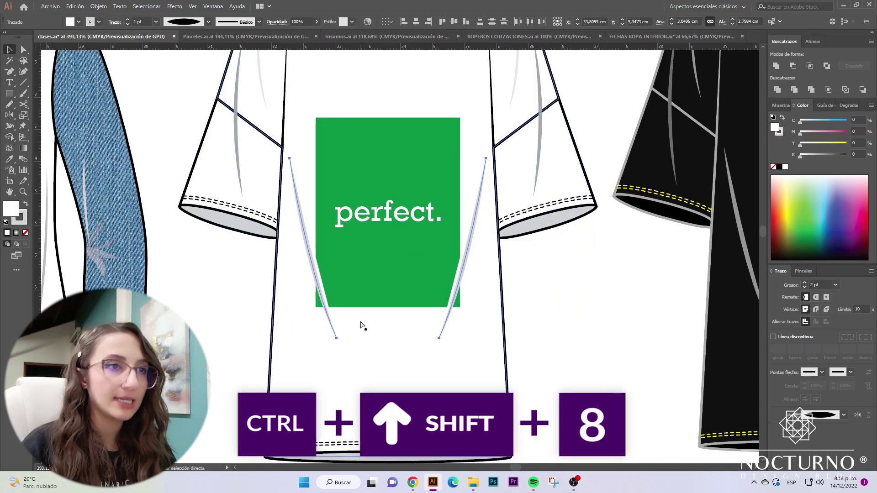
left_click(522, 305)
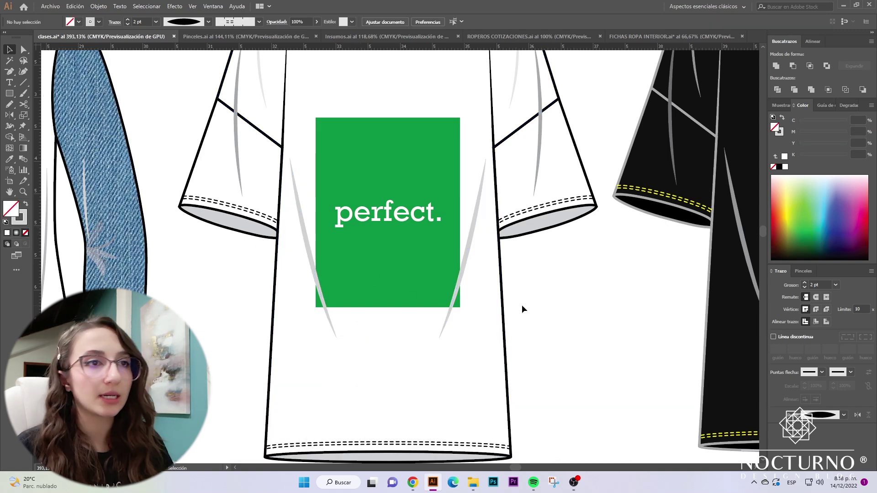
Step: Group the parts of the white T-shirt together with its print
key("ctrl+minus")
key("ctrl+minus")
left_click_drag(492, 421, 409, 248)
right_click(406, 230)
left_click(434, 305)
left_click(492, 325)
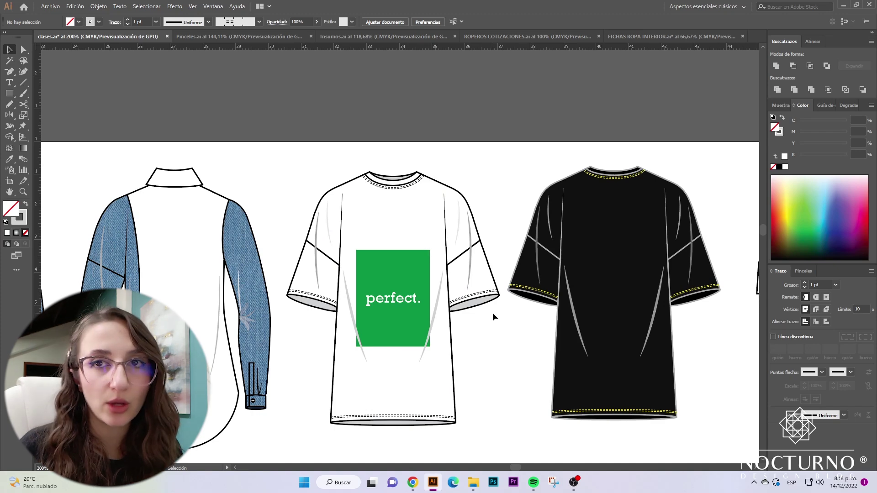
Step: Compare the finished T-shirt print with the one in the reference photo
left_click(481, 317)
left_click(508, 371)
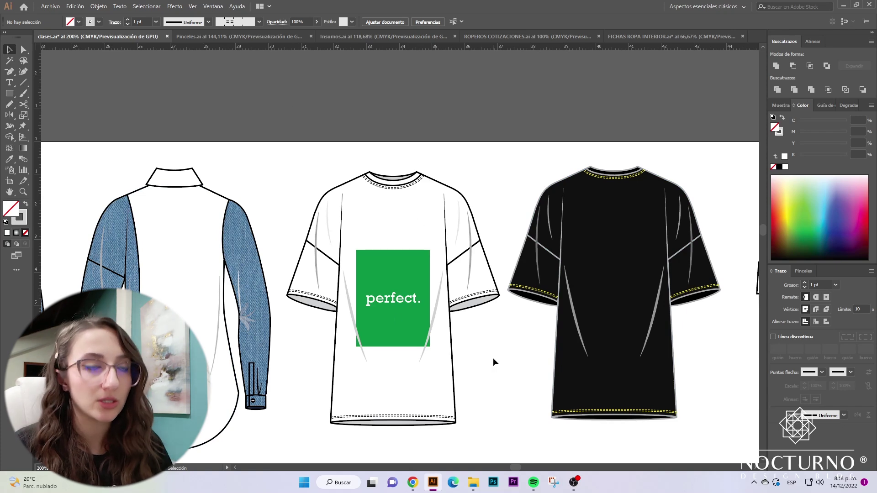
key("ctrl+minus")
scroll(439, 295, "down", 1)
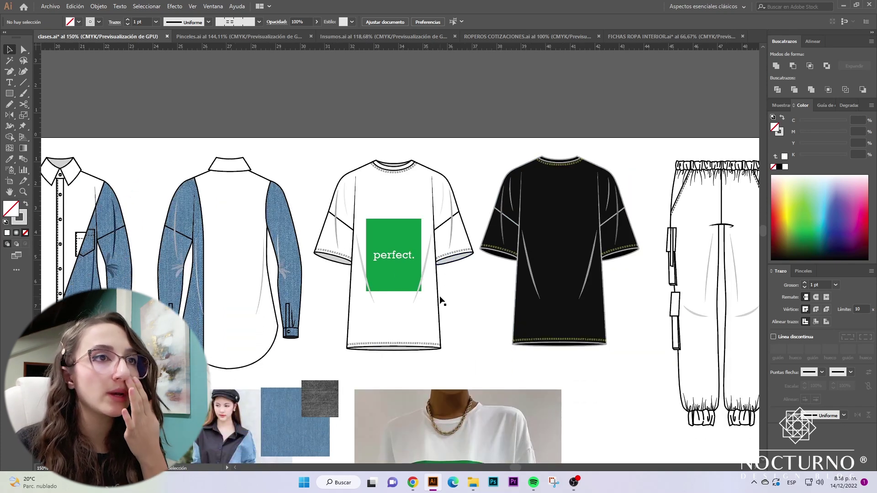
scroll(476, 304, "down", 8)
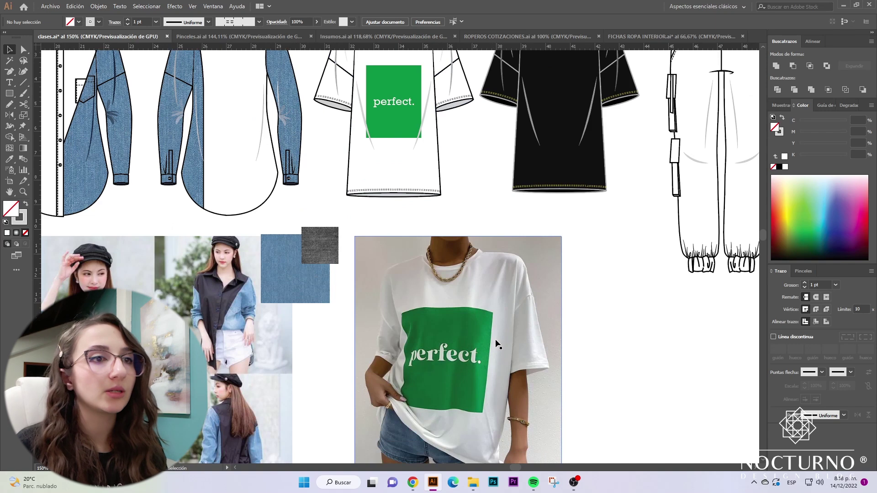
scroll(482, 378, "up", 6)
scroll(443, 300, "down", 5)
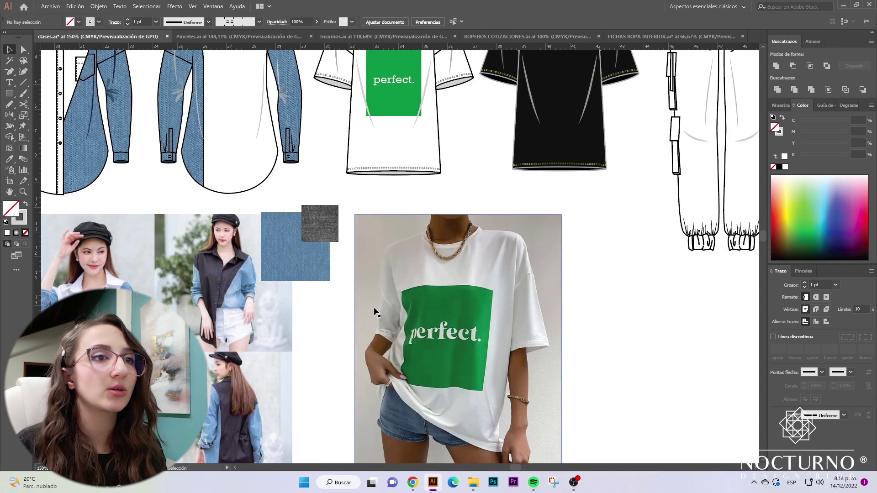
scroll(459, 339, "up", 9)
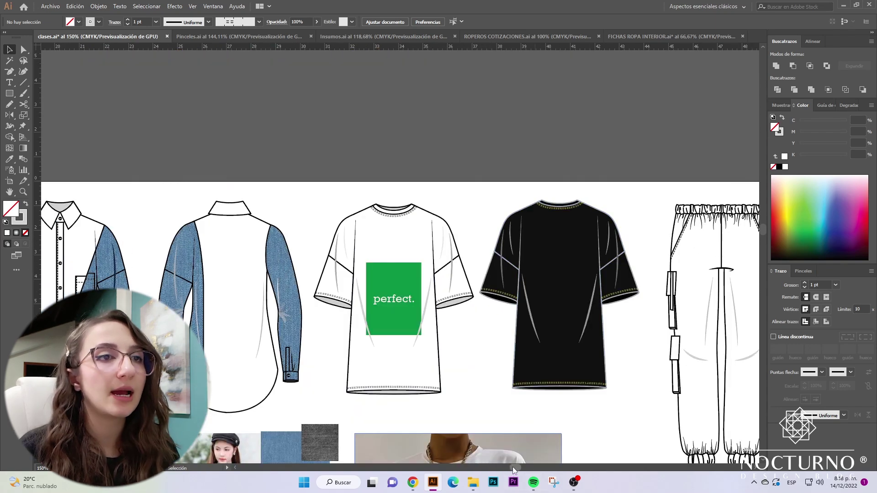
Step: Move the sun-and-moon fabric photo slightly away from the floral fabric photo beside it
left_click_drag(513, 467, 527, 462)
scroll(407, 322, "down", 6)
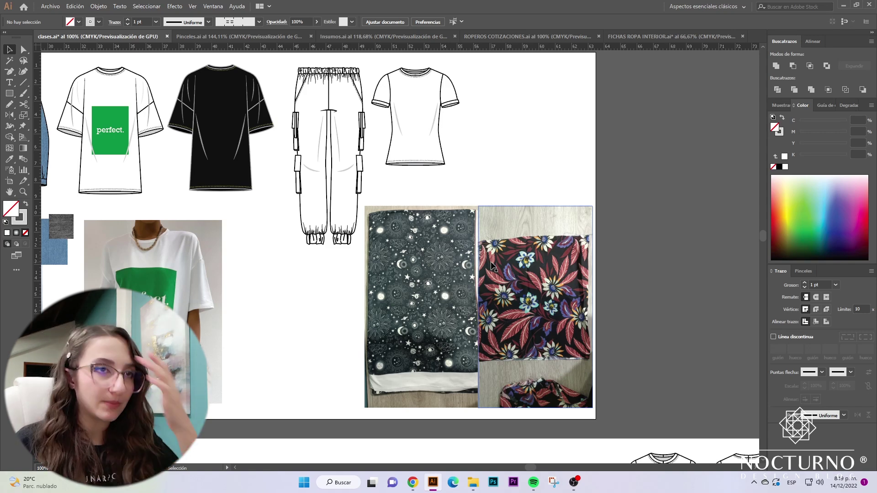
key("ctrl+plus")
scroll(476, 319, "down", 3)
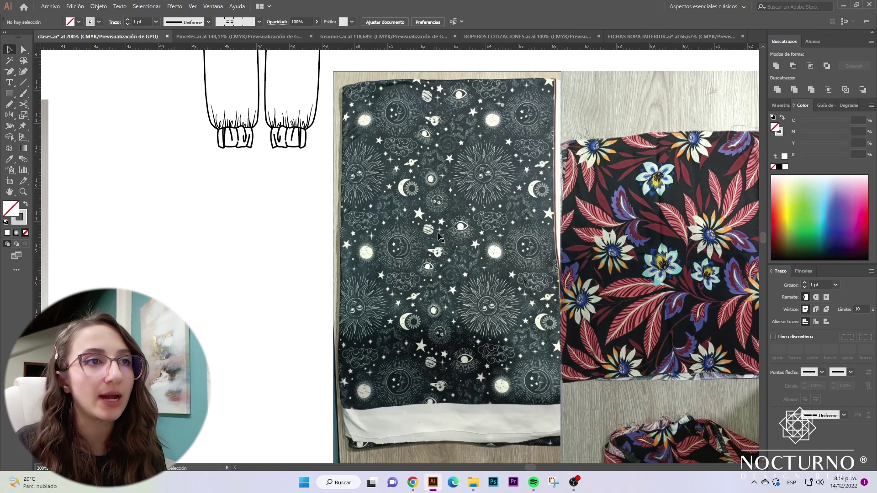
left_click(447, 219)
right_click(447, 219)
left_click_drag(434, 156, 425, 153)
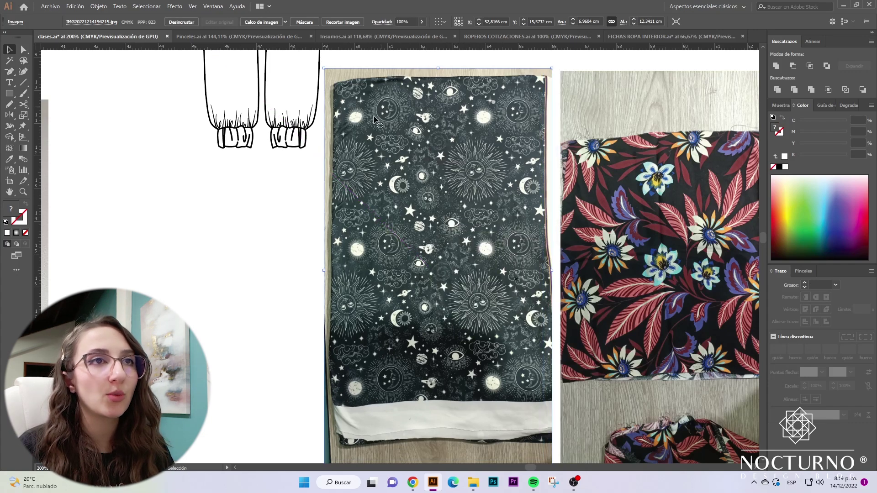
Step: Crop the sun-and-moon fabric photo to a single pattern repeat about 4 cm wide and 4.18 cm high
right_click(457, 170)
left_click(487, 213)
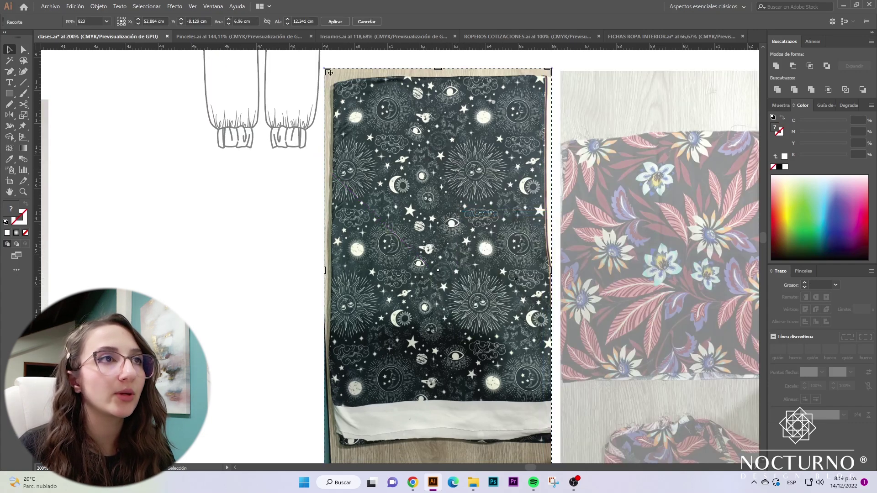
left_click_drag(327, 72, 347, 113)
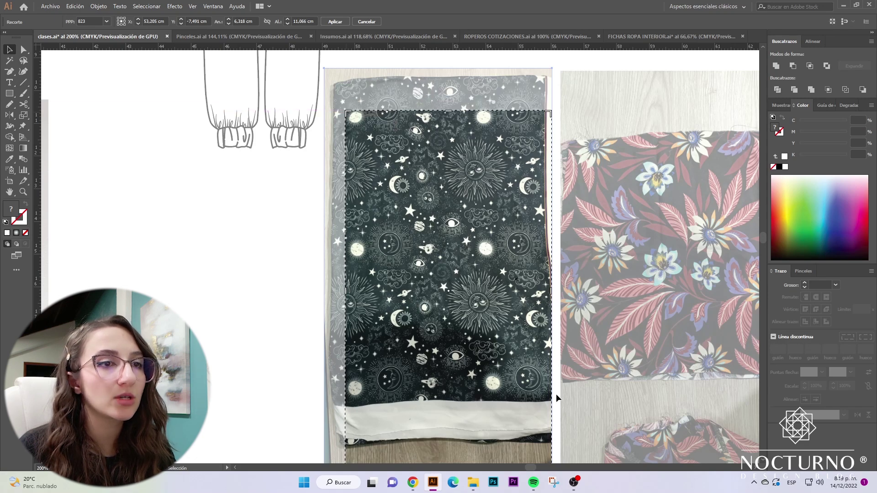
scroll(591, 348, "down", 4)
scroll(484, 179, "up", 3)
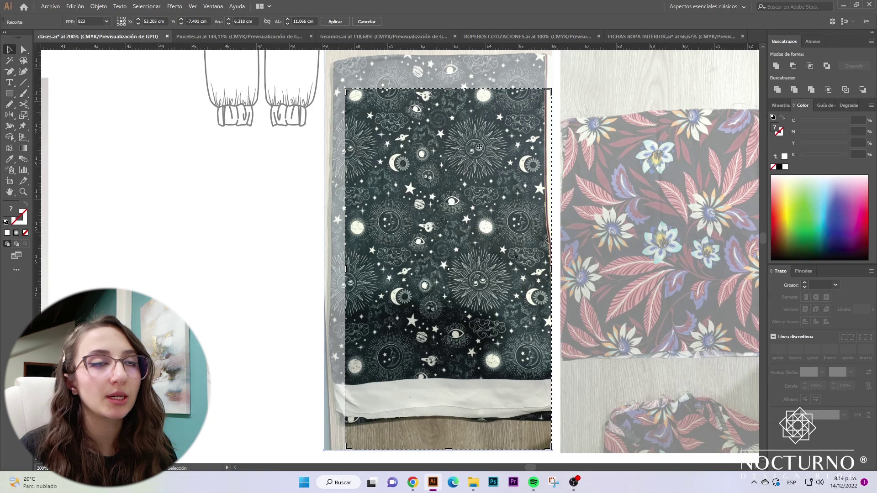
left_click_drag(549, 266, 475, 182)
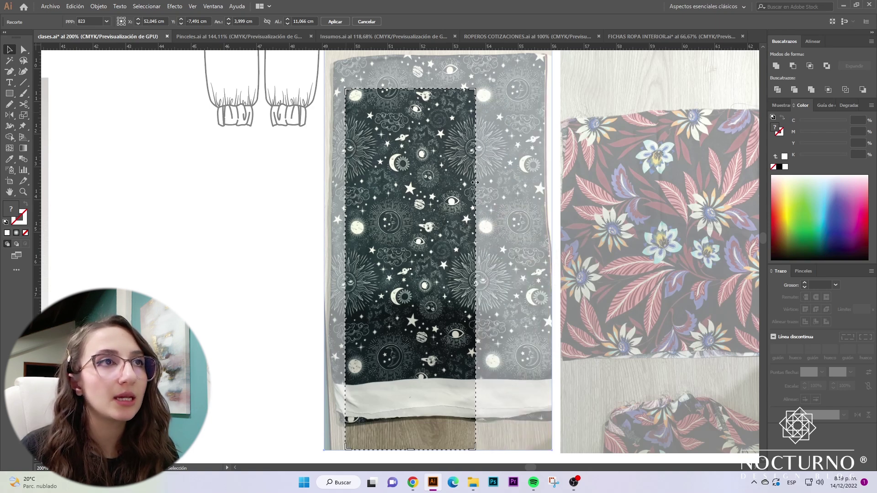
scroll(393, 137, "down", 2)
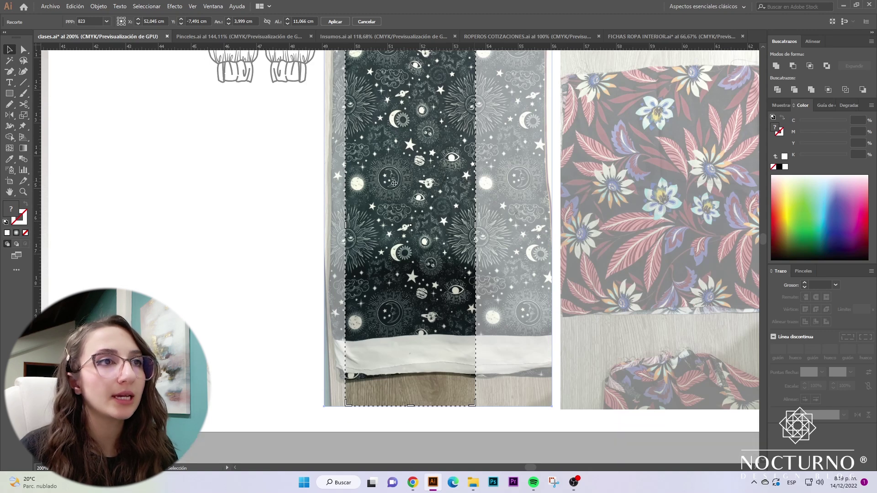
left_click_drag(413, 406, 415, 190)
scroll(406, 256, "up", 2)
left_click_drag(402, 236, 410, 237)
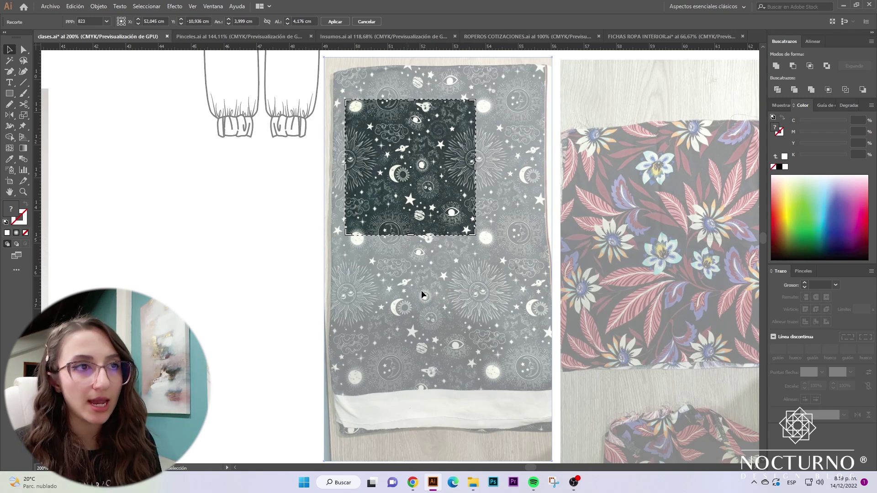
key("Return")
Step: Duplicate the cropped tile directly below itself, and copy both tiles alongside to form a two-by-two block
left_click_drag(440, 123, 440, 260)
left_click(510, 319)
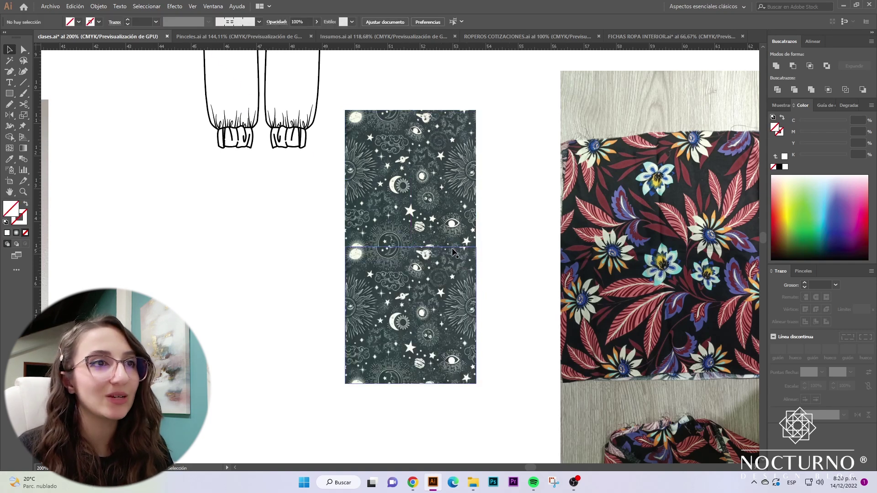
left_click_drag(512, 298, 499, 219)
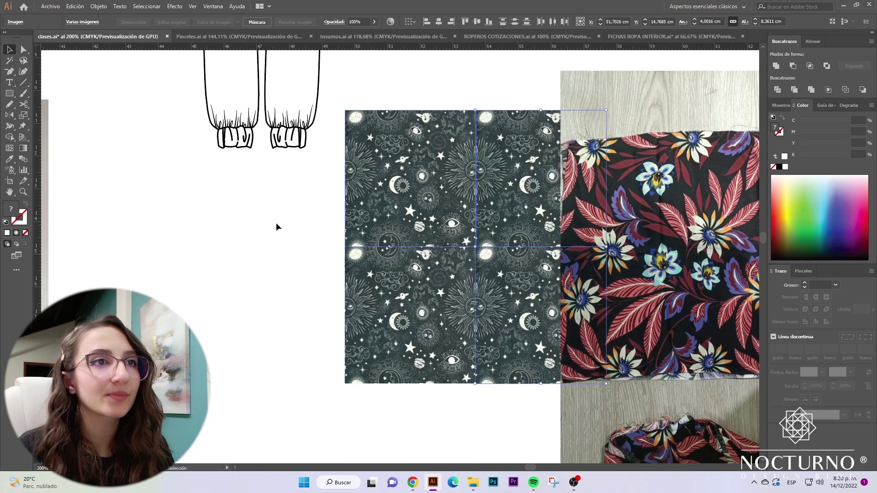
Step: Delete the three duplicated sun-and-moon tiles from the two-by-two block, all but the upper-left one
left_click(278, 228)
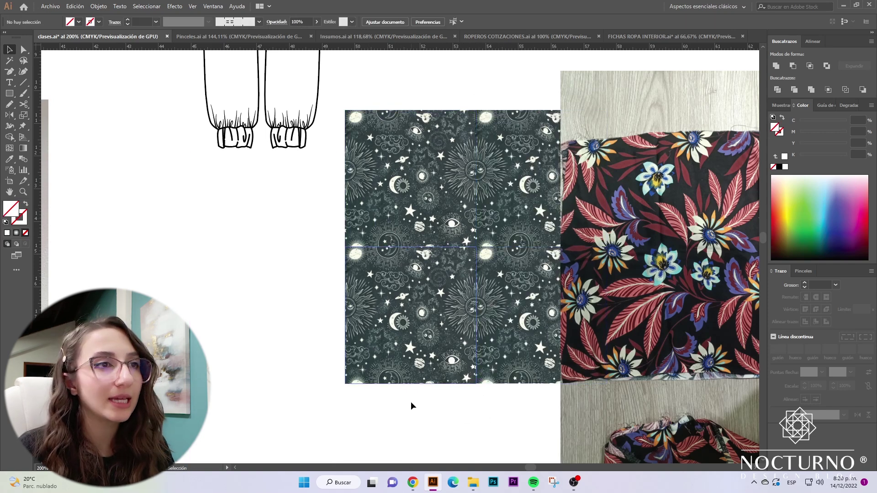
left_click_drag(512, 417, 434, 283)
left_click(512, 194, "shift")
key("Delete")
scroll(411, 309, "up", 3)
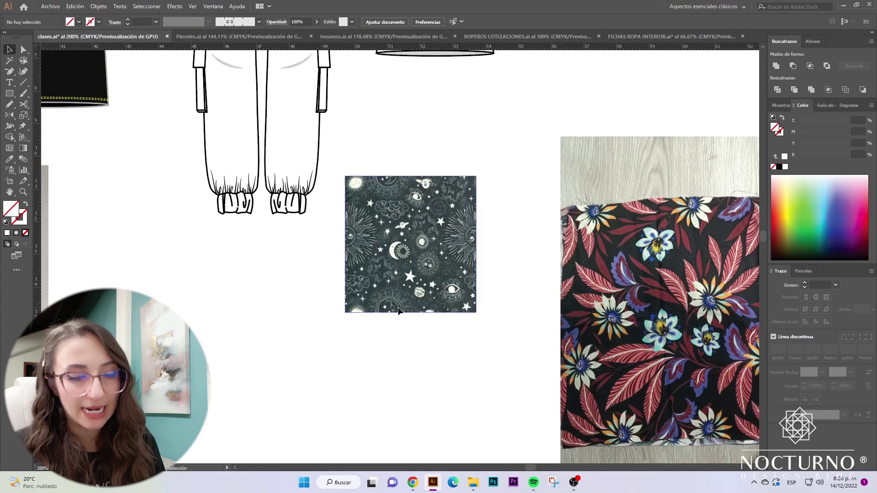
Step: Move the sun-and-moon tile up beside the fitted T-shirt and scale it down proportionally to about 2.79 by 2.92 cm
key("ctrl+minus")
key("ctrl+minus")
scroll(388, 315, "up", 3)
left_click(404, 324)
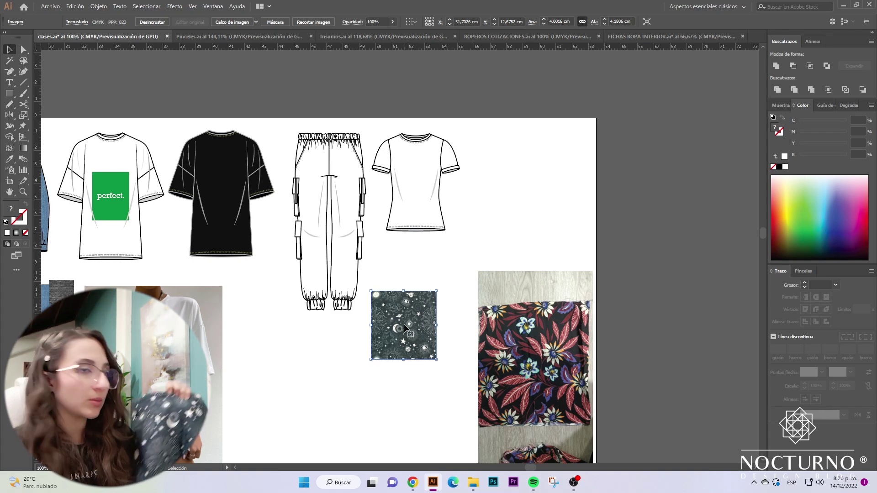
left_click_drag(404, 324, 459, 168)
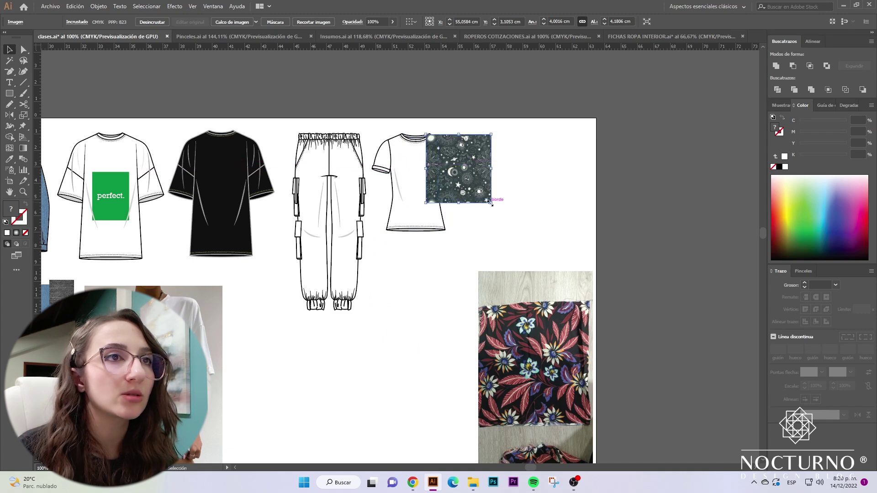
left_click_drag(491, 202, 490, 163)
Step: Save the scaled sun-and-moon tile as a pattern swatch
key("z")
left_click_drag(487, 247, 578, 283)
scroll(562, 286, "up", 2)
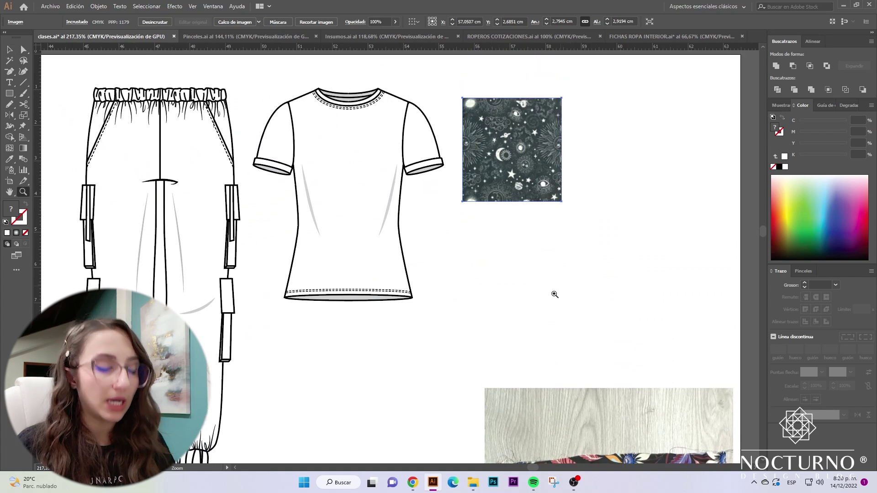
key("v")
left_click(781, 106)
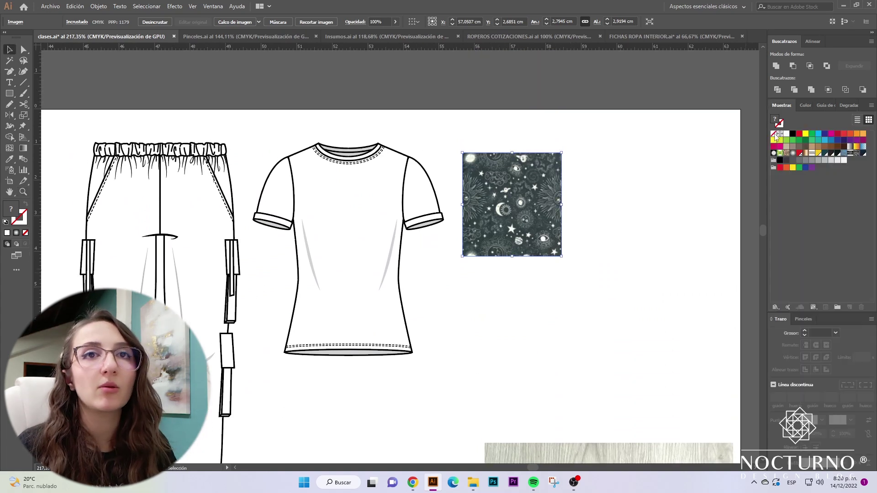
left_click_drag(533, 200, 862, 174)
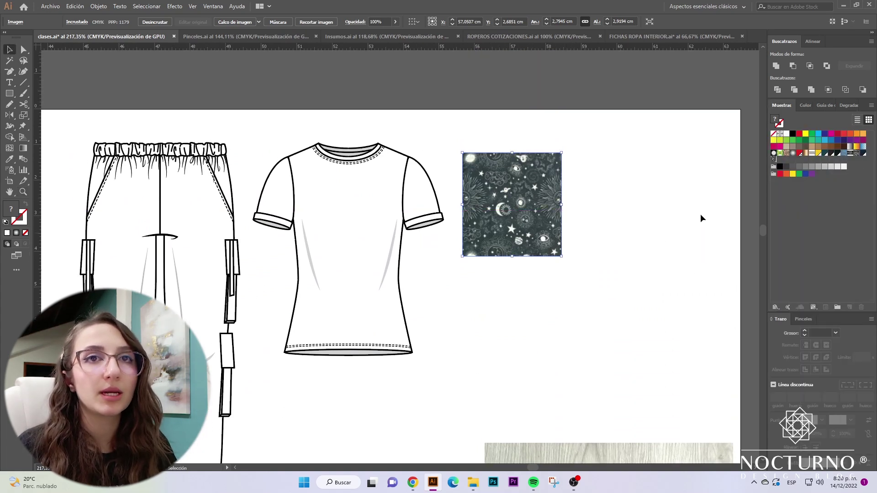
Step: Fill the body and both sleeves of the fitted T-shirt with the sun-and-moon pattern swatch
key("a")
left_click(341, 195)
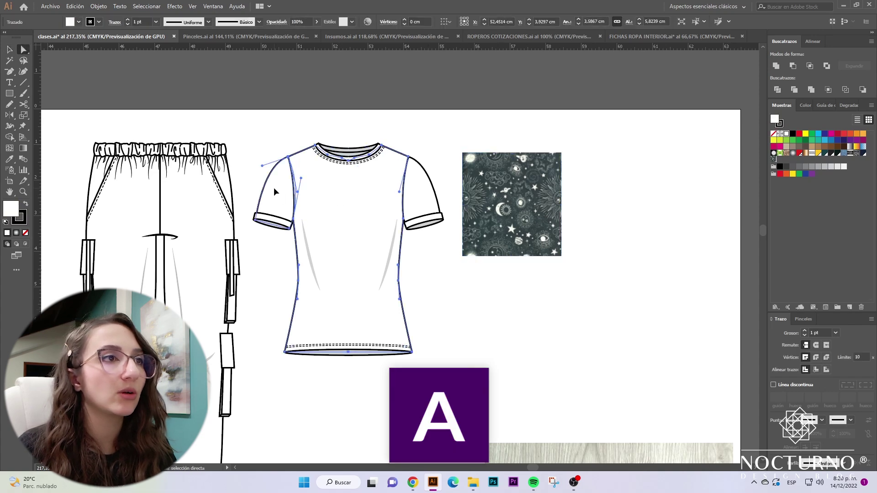
left_click(421, 188, "shift")
left_click(774, 159)
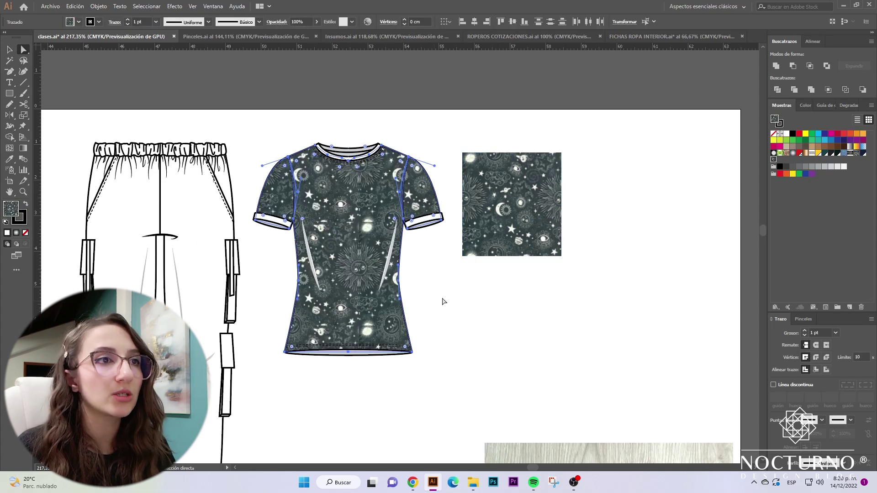
left_click(443, 302)
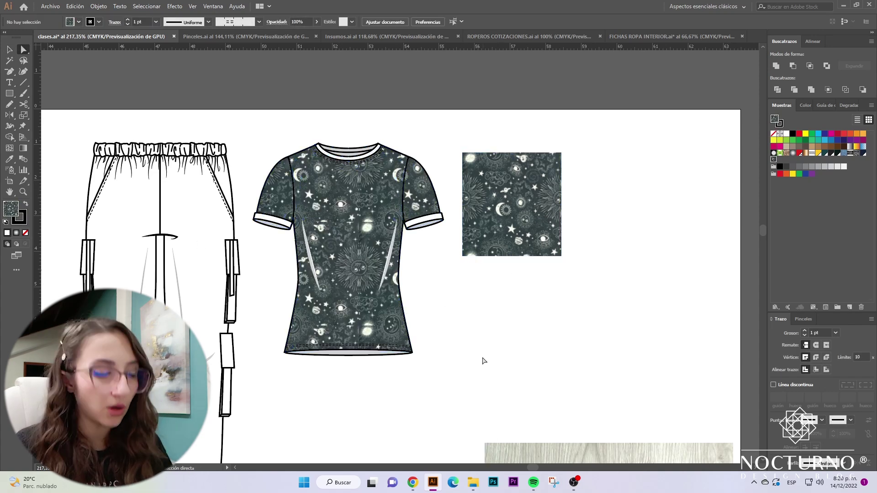
Step: Move the floral fabric photo closer to the fitted T-shirt, just below it, and set it upright
key("v")
key("ctrl+minus")
key("ctrl+minus")
key("ctrl+minus")
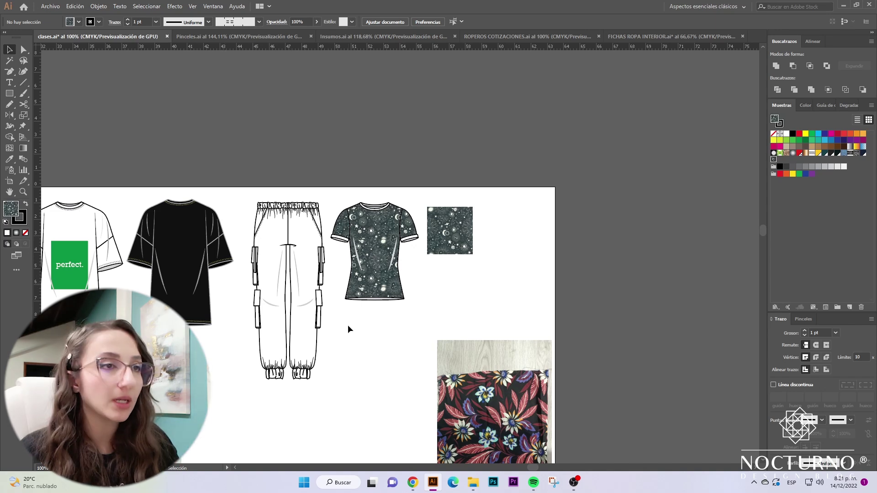
scroll(350, 325, "down", 3)
key("a")
left_click(276, 237)
left_click(379, 345)
key("v")
left_click_drag(483, 288, 452, 326)
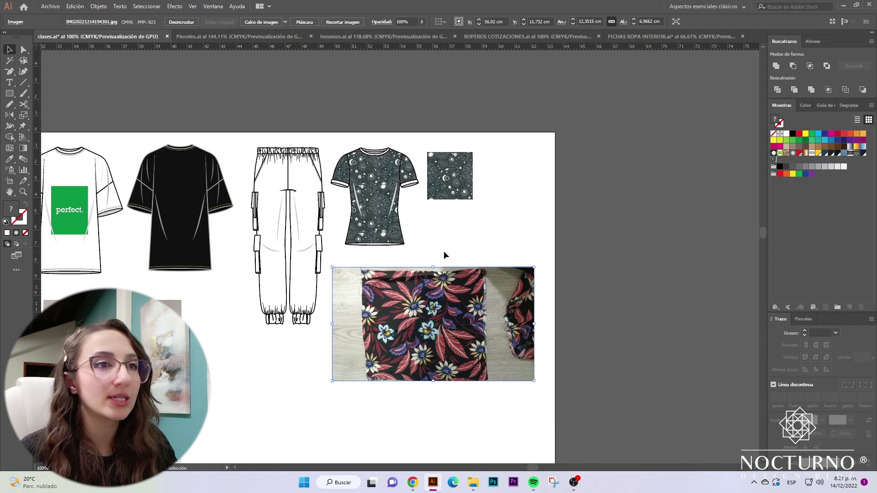
left_click_drag(433, 264, 603, 371)
Step: Crop the floral photo to a clean area of fabric about 6.27 cm wide and 6.61 cm high
key("z")
scroll(565, 258, "down", 2)
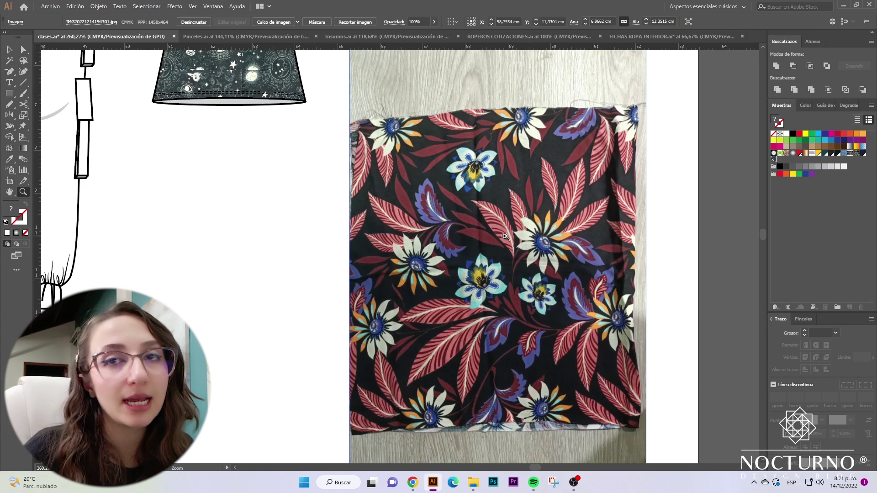
key("v")
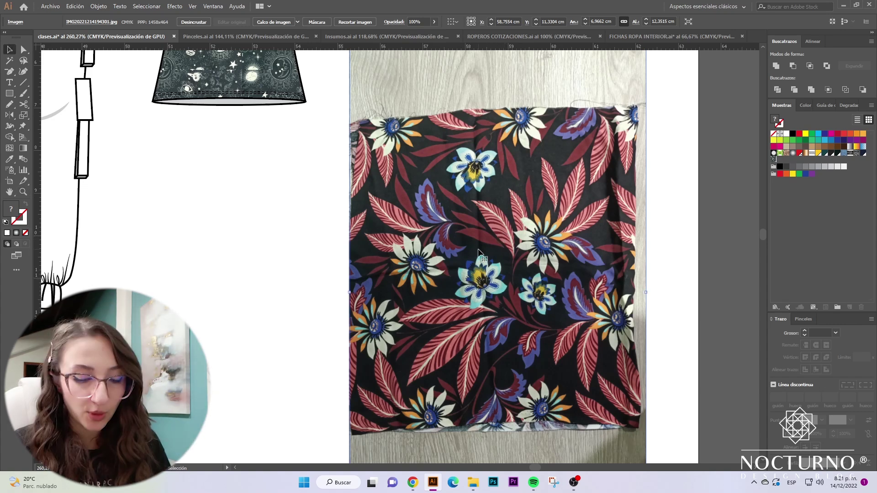
key("ctrl+minus")
scroll(441, 278, "up", 3)
right_click(442, 280)
left_click(459, 286)
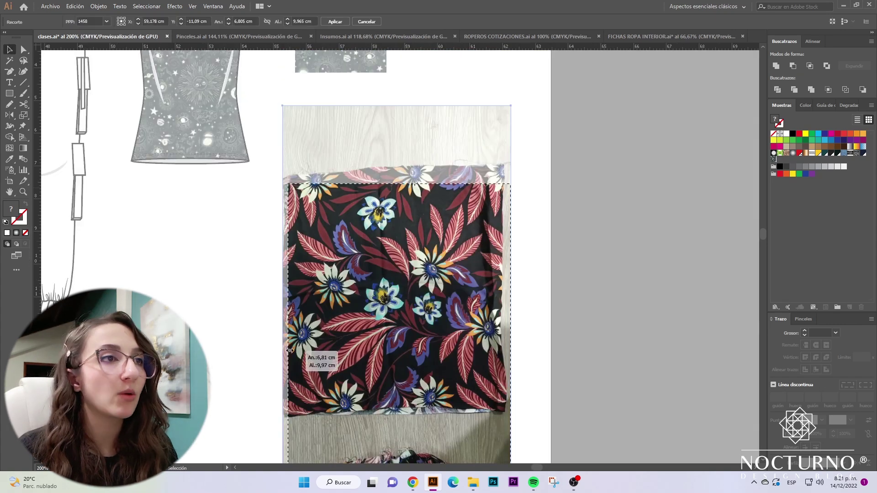
scroll(467, 335, "down", 3)
left_click_drag(506, 403, 491, 290)
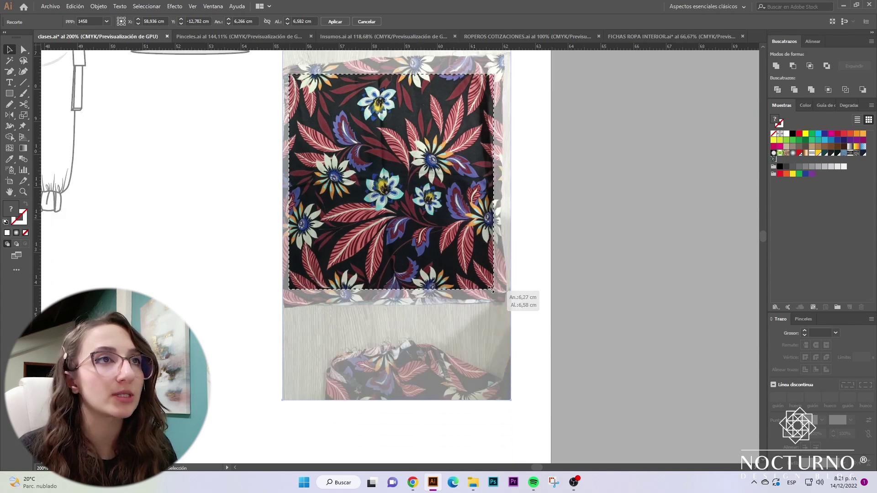
key("Return")
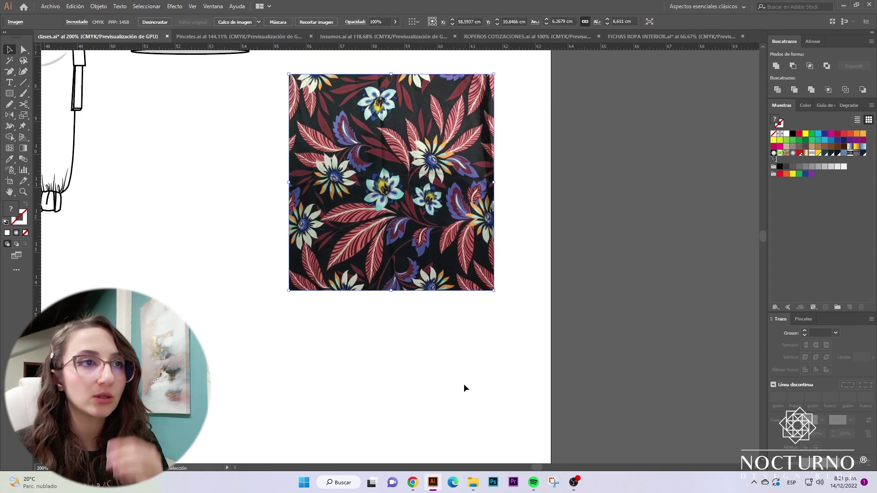
Step: Rotate the cropped floral tile 90 degrees counterclockwise
left_click(437, 338)
key("ctrl+minus")
key("ctrl+minus")
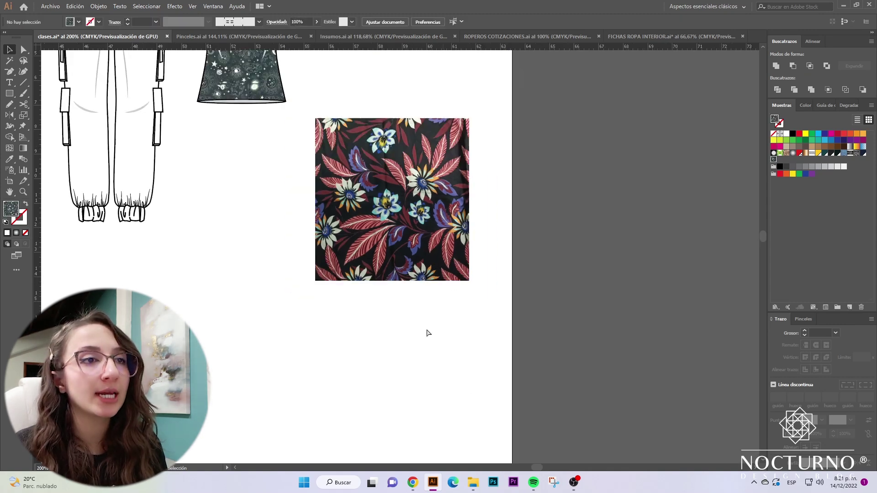
scroll(416, 316, "up", 1)
left_click(382, 269)
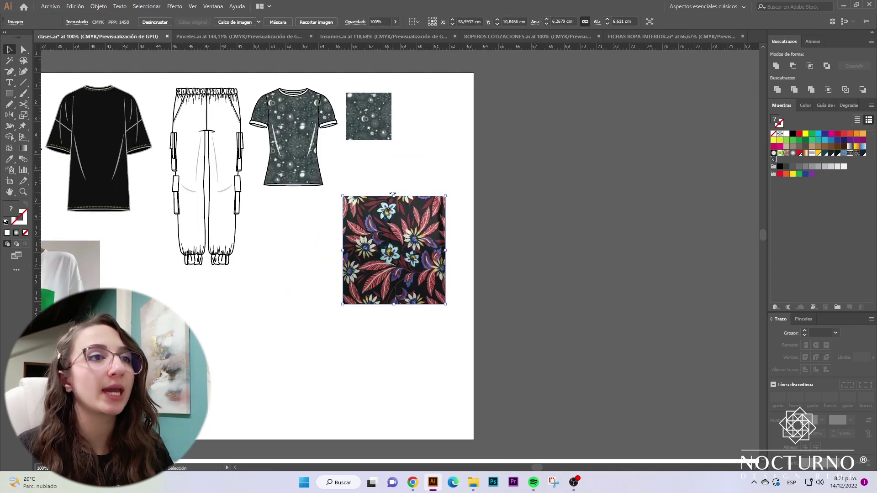
left_click_drag(393, 194, 434, 209)
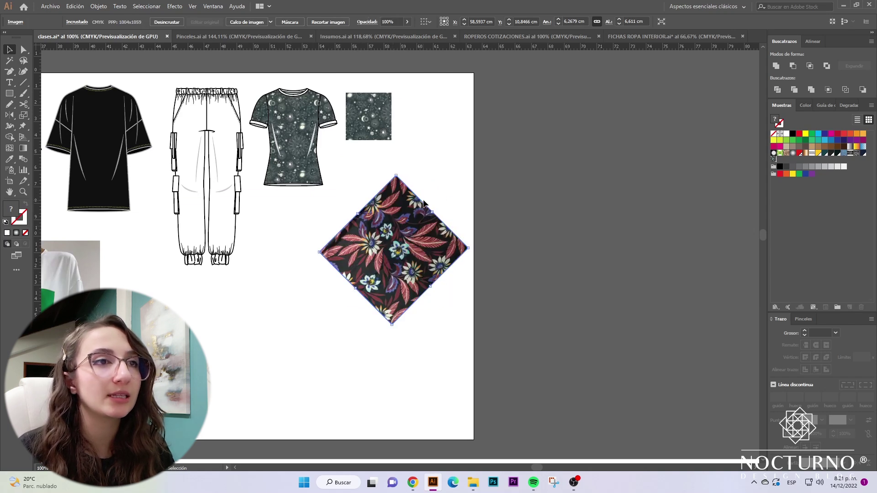
key("ctrl+z")
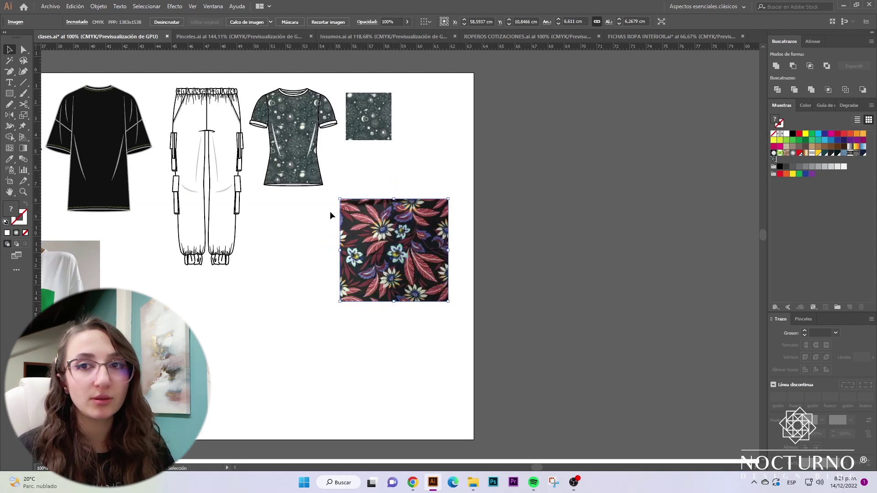
Step: Scale the floral tile to about 3.75 by 3.56 cm, place it below the fitted T-shirt, and save it as a pattern swatch
left_click_drag(448, 198, 416, 237)
mouse_move(373, 279)
left_mouse_down()
mouse_move(288, 240)
mouse_move(457, 204)
mouse_move(761, 182)
mouse_move(781, 161)
left_mouse_up()
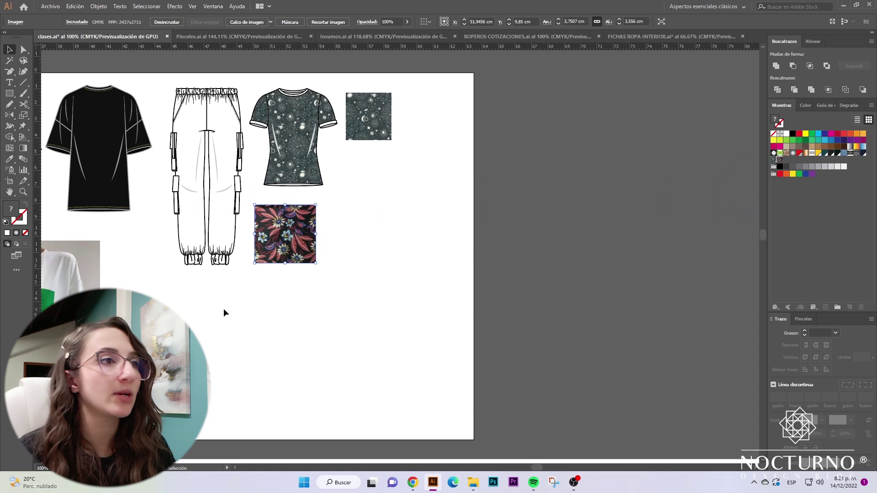
left_click(236, 300)
Step: Fill both legs of the cargo trousers with the floral pattern swatch
key("z")
left_click_drag(137, 173, 269, 246)
scroll(270, 249, "up", 5)
key("a")
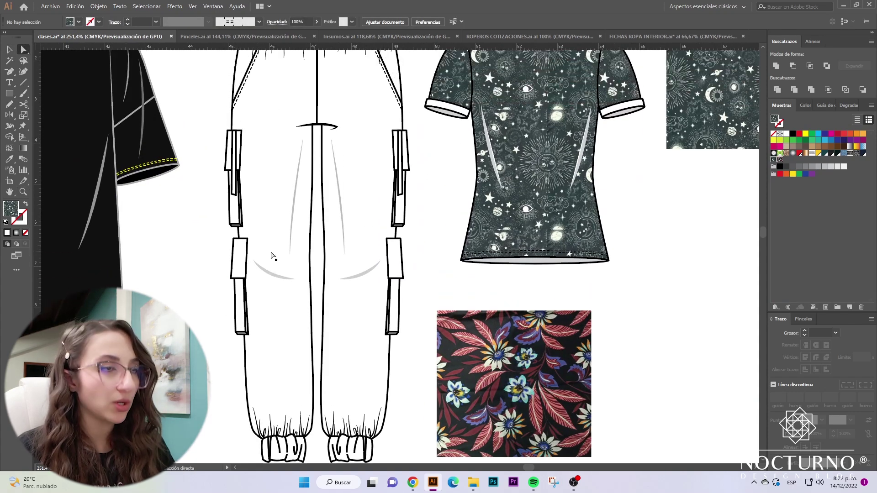
left_click(291, 321)
left_click(357, 234, "shift")
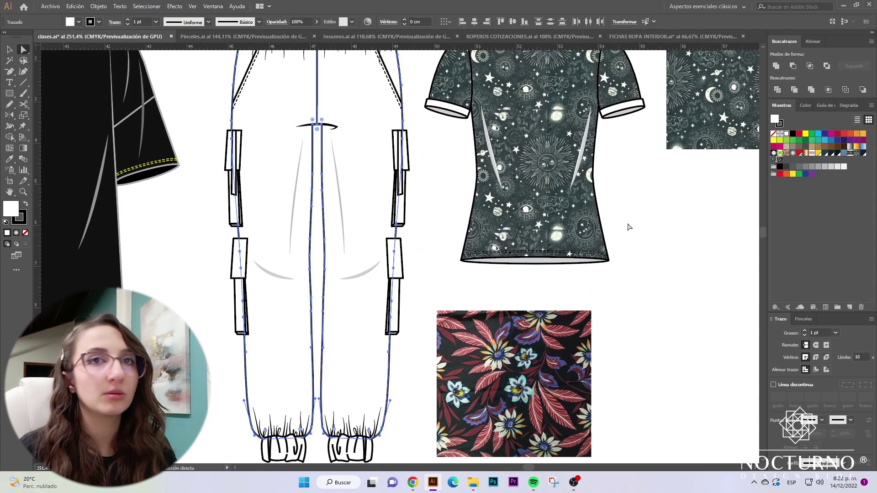
left_click(780, 159)
left_click(428, 285)
scroll(428, 286, "down", 1)
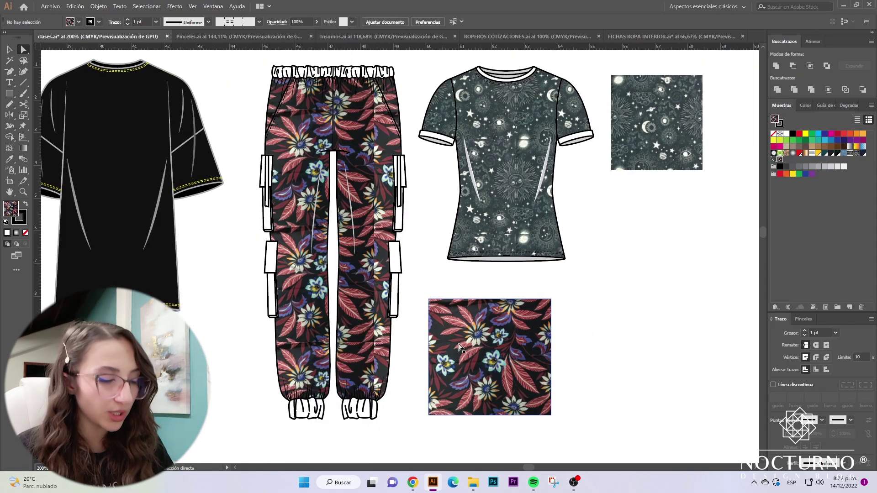
Step: Rotate the floral fabric tile below the fitted T-shirt 180 degrees
key("v")
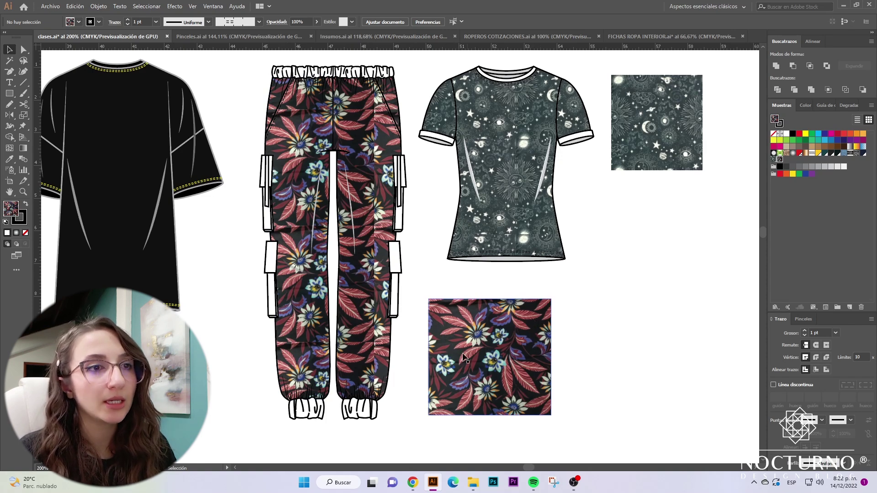
left_click(512, 335)
left_click(569, 354)
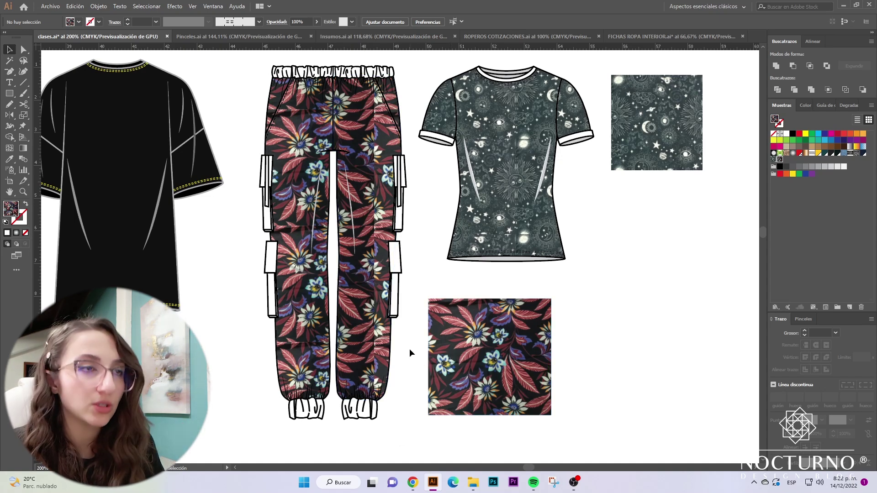
key("ctrl+minus")
key("ctrl+minus")
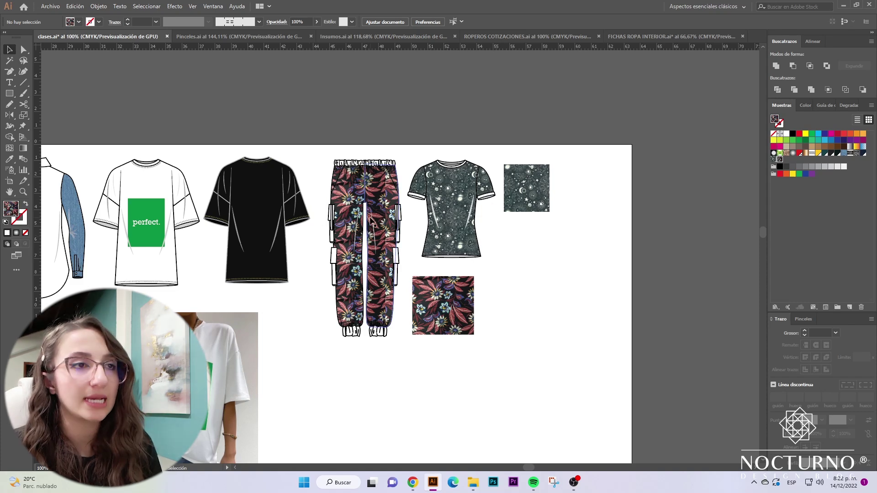
key("ctrl+plus")
key("ctrl+plus")
left_click(498, 308)
left_click_drag(561, 397, 485, 415)
left_click(619, 326)
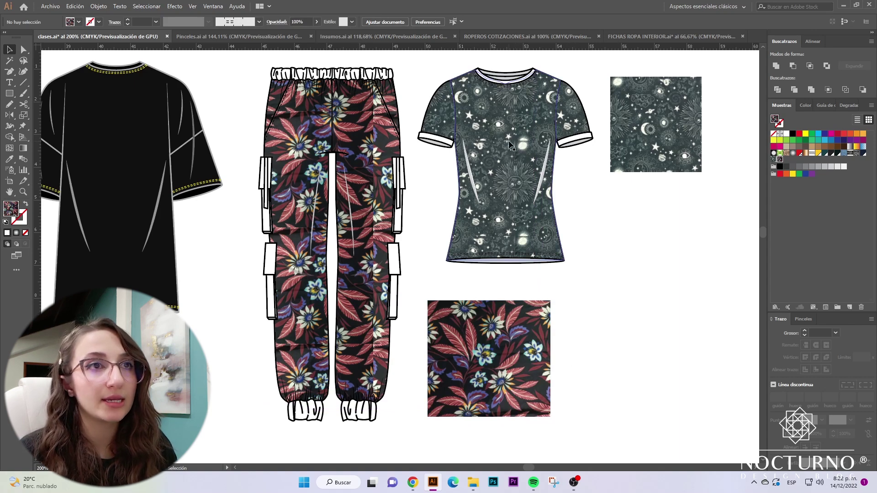
Step: Examine the front and back drawings of the shirt with the denim panels up close
scroll(593, 270, "down", 1)
key("ctrl+minus")
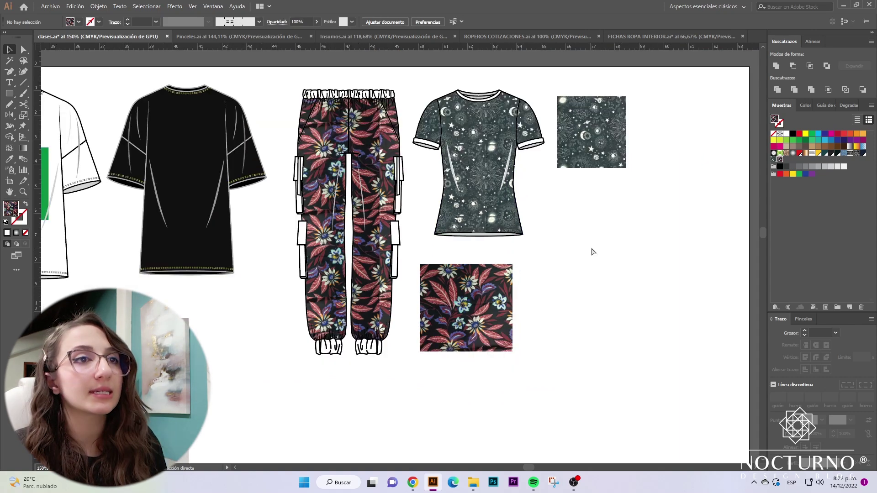
key("ctrl+minus")
left_click_drag(538, 467, 503, 467)
key("z")
left_click(512, 260)
left_click_drag(512, 261, 558, 319)
key("v")
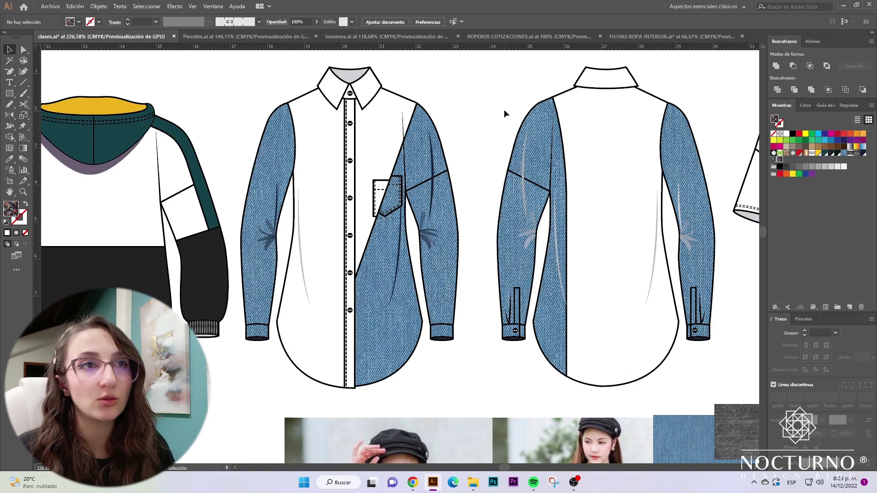
Step: Review all the coloured garment drawings together with the uncoloured drawings on the artboard below
scroll(485, 117, "down", 4)
left_click_drag(504, 468, 508, 466)
scroll(485, 384, "up", 3)
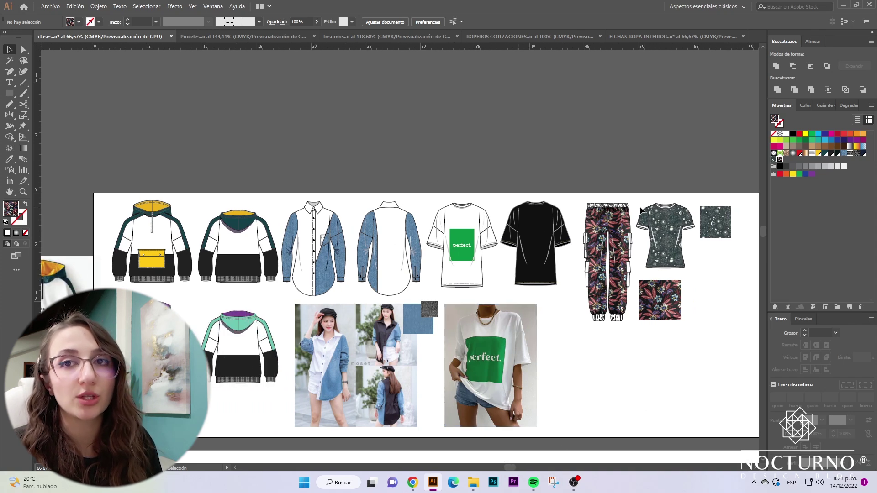
scroll(641, 210, "down", 1)
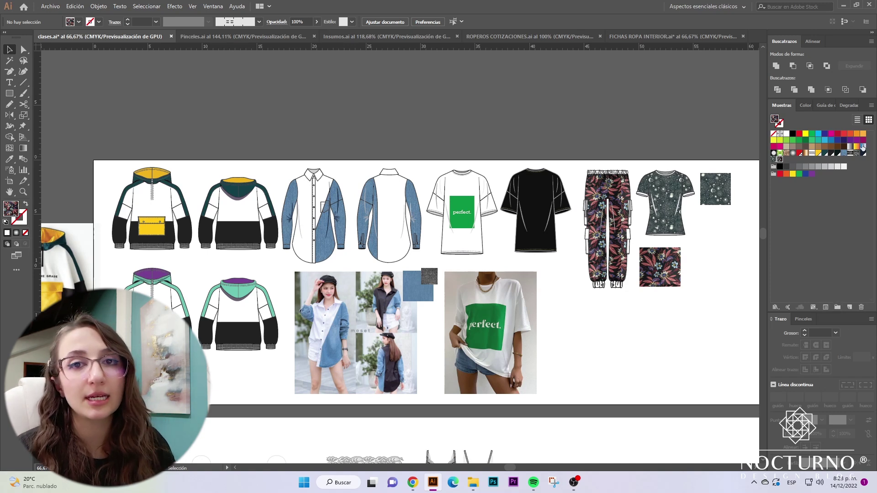
scroll(586, 271, "down", 4)
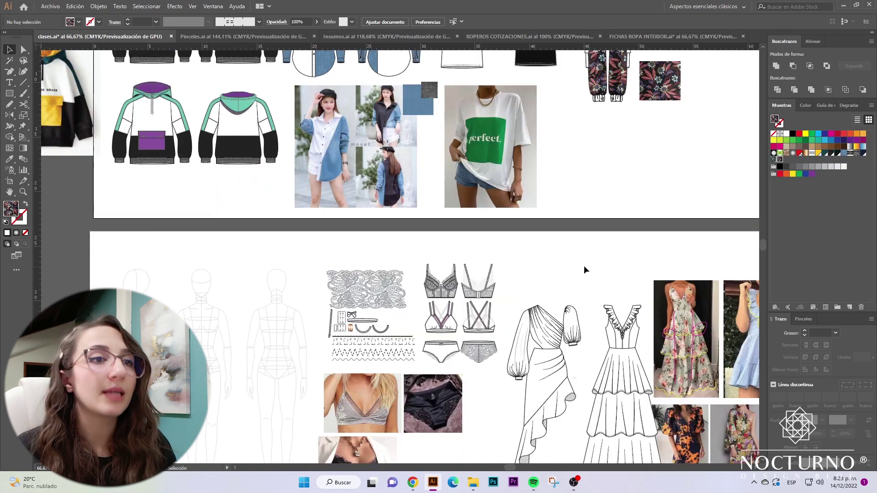
scroll(585, 270, "down", 1)
key("z")
left_click_drag(458, 237, 607, 268)
scroll(607, 268, "down", 1)
key("v")
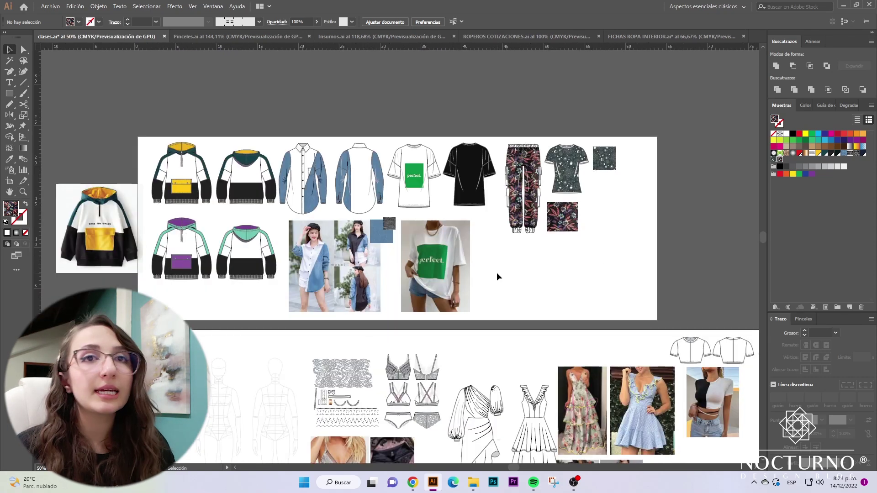
Step: Display the Color Guide (Guía de color) with its harmony colours and shade variations
scroll(497, 273, "up", 1)
left_click(797, 108)
left_click(804, 106)
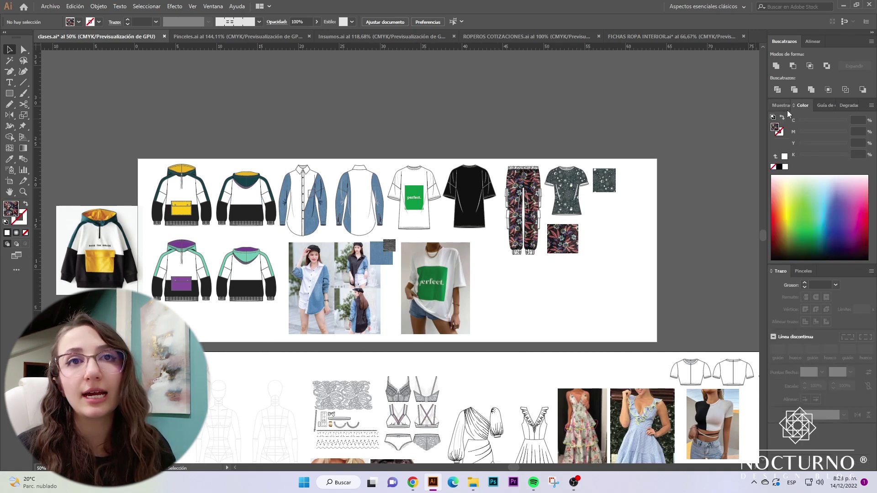
left_click(818, 107)
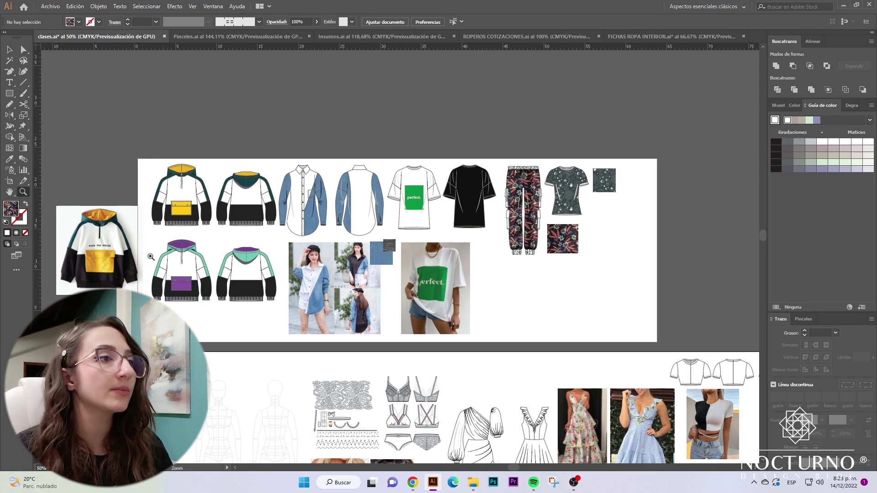
Step: Set the purple of the lower front hoodie's pocket as the Color Guide's base colour
scroll(134, 247, "up", 5, "alt")
scroll(383, 293, "up", 1)
key("a")
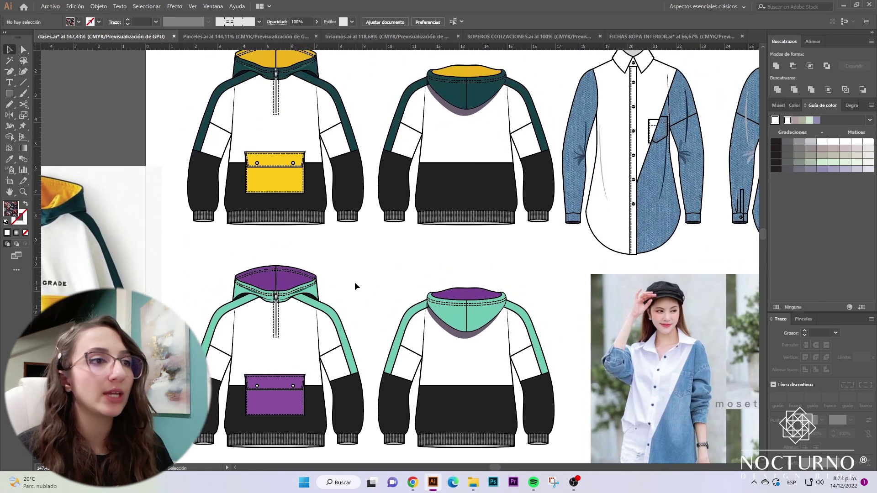
left_click(287, 400)
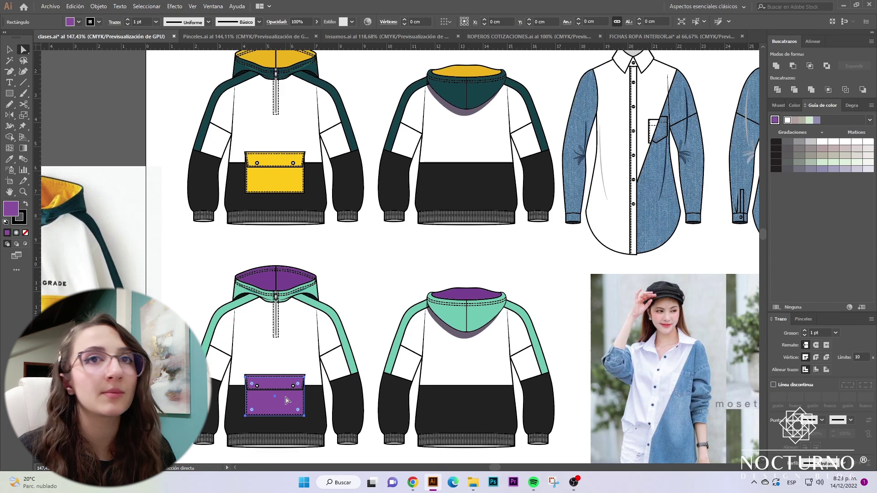
left_click(777, 120)
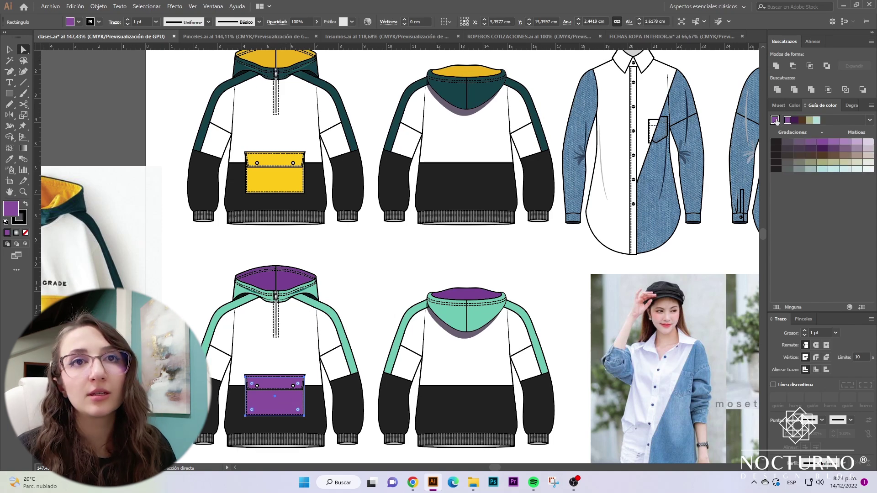
Step: Browse the harmony rules for the purple base colour and apply Análogo 2
left_click(870, 120)
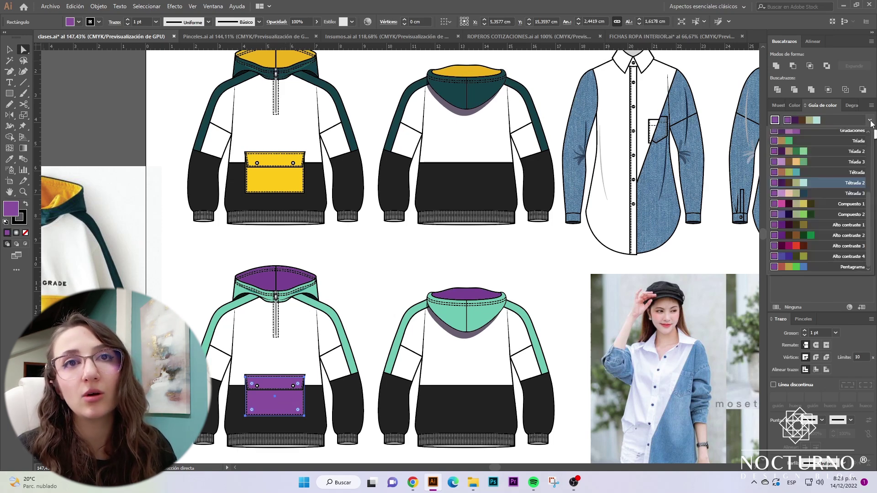
scroll(838, 249, "up", 4)
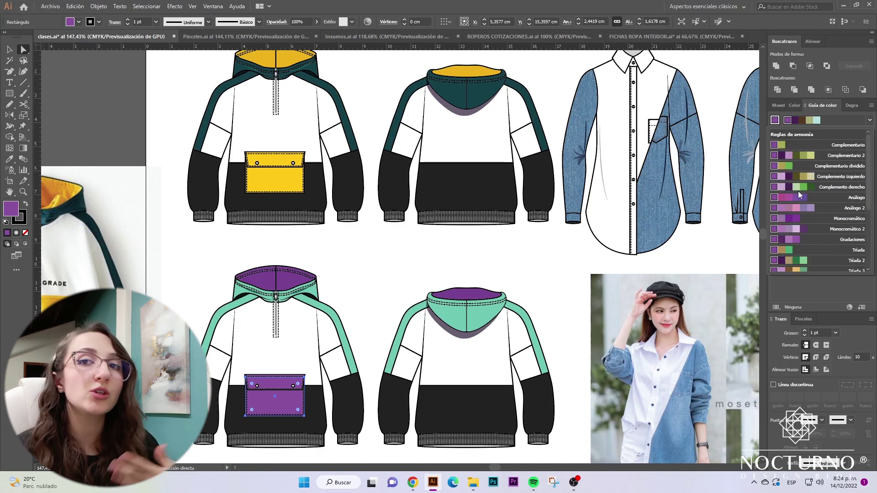
scroll(807, 210, "down", 1)
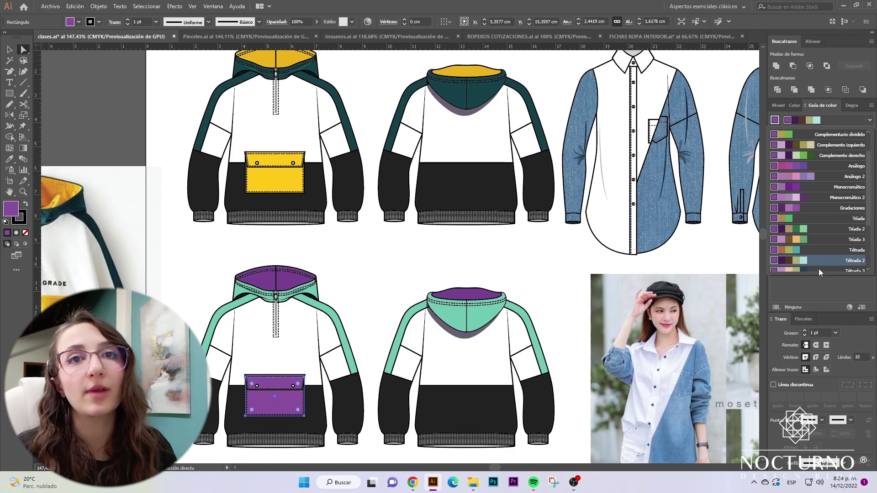
left_click(827, 177)
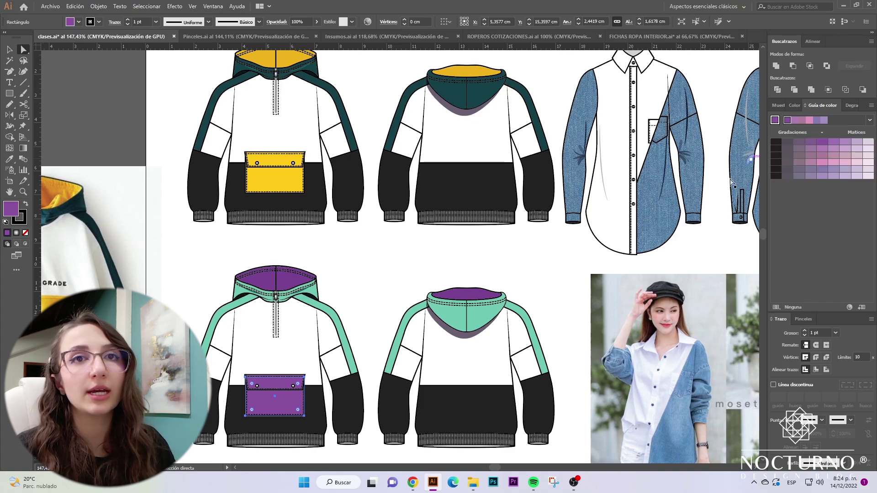
Step: Recolour the lower front hoodie's sleeve stripes and outer hood with the pink from the Análogo 2 harmony
left_click(378, 287)
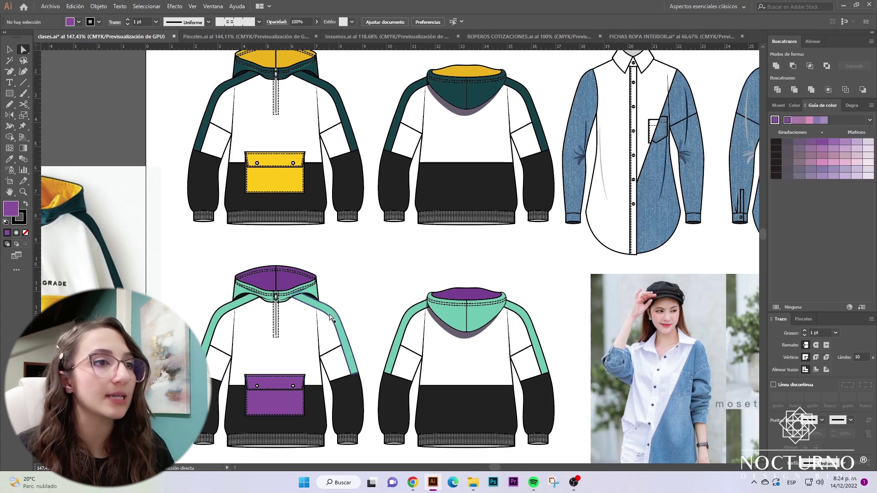
left_click(336, 319)
left_click(238, 293, "shift")
left_click(309, 292, "shift")
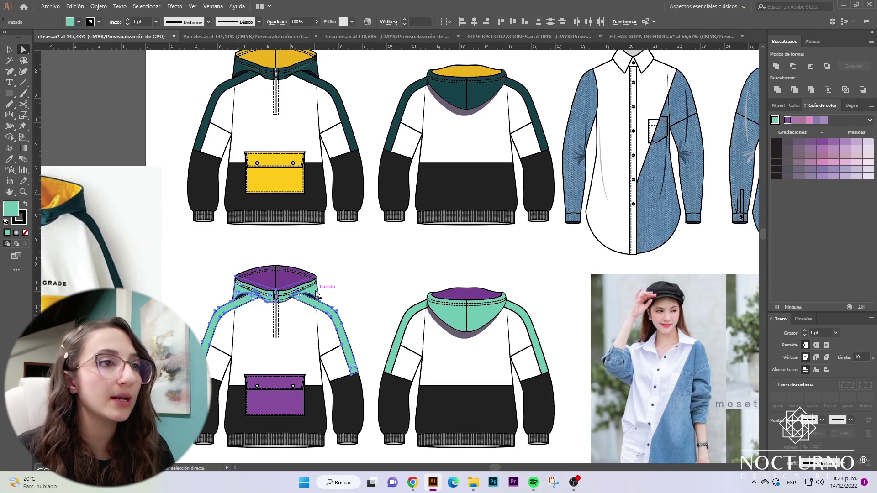
left_click(808, 120)
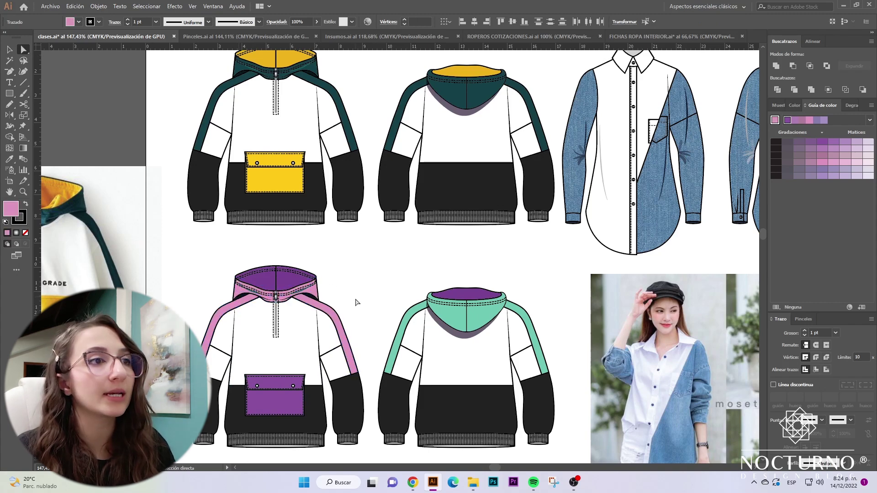
left_click(359, 352)
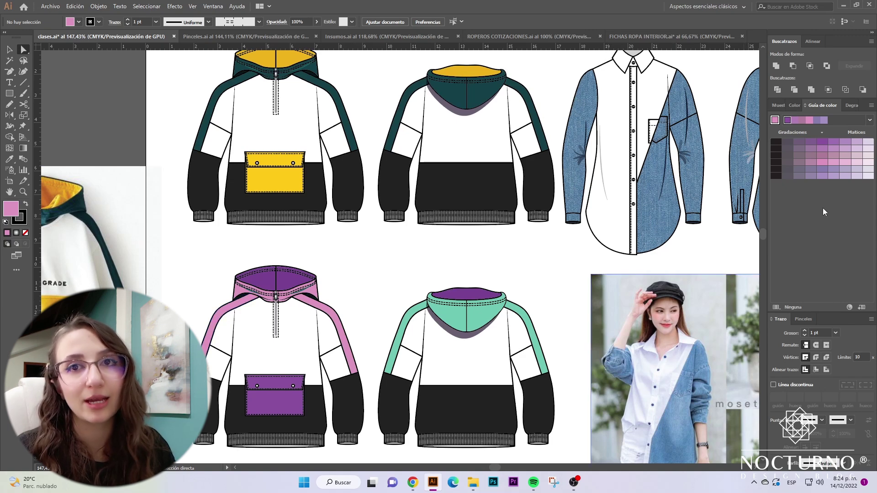
Step: Base the harmony on the lower front hoodie's purple pocket and apply the Tétrada 2 rule
scroll(821, 215, "down", 3)
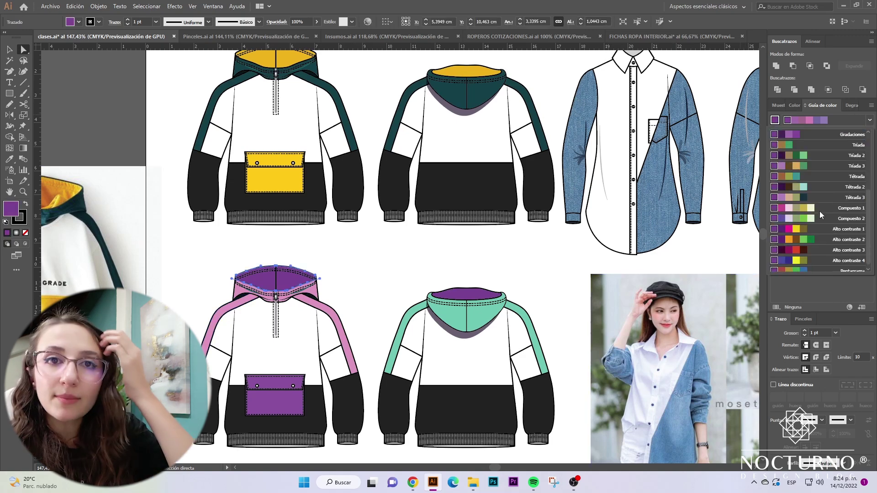
scroll(821, 215, "down", 1)
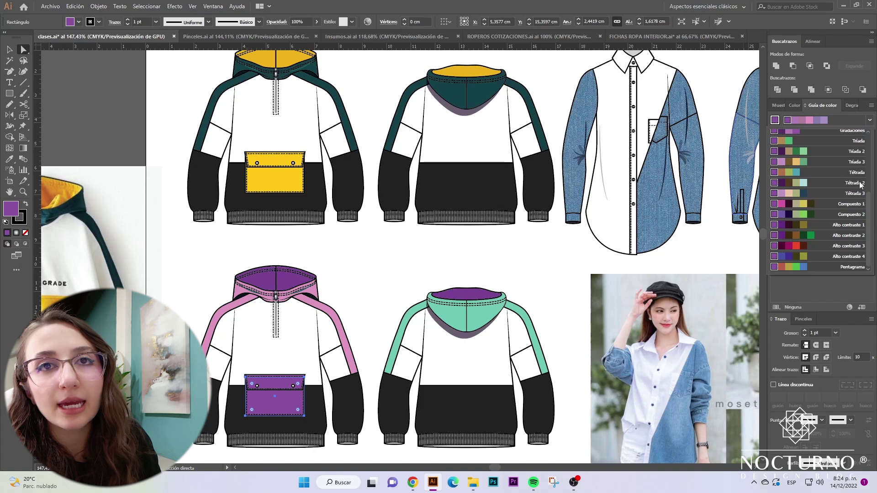
left_click(819, 186)
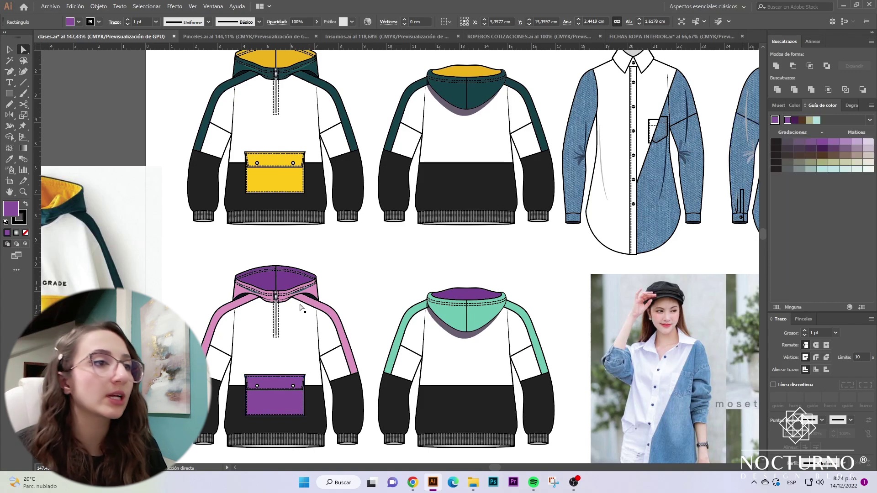
Step: Recolour the lower front hoodie's sleeve stripes and outer hood with the light aqua from the Tétrada 2 harmony
left_click(238, 294)
left_click(239, 294, "shift")
left_click(305, 299, "shift")
left_click(313, 292, "shift")
left_click(816, 120)
scroll(396, 217, "down", 3)
left_click(396, 217)
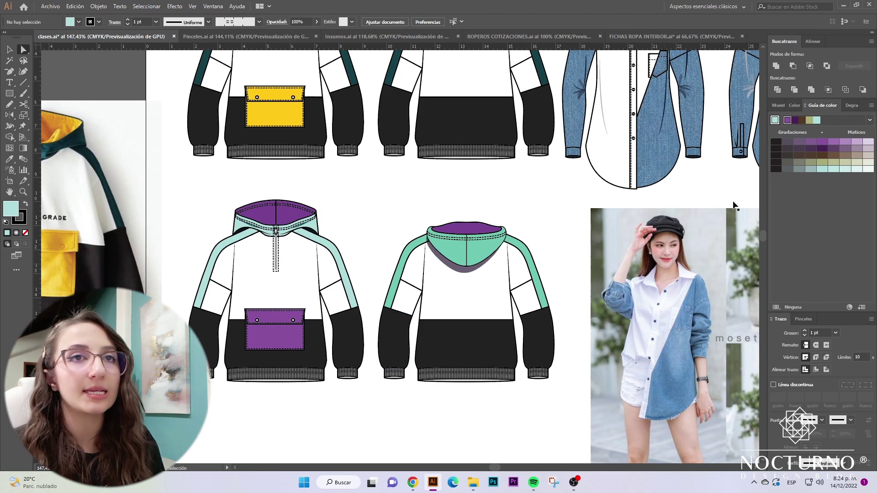
Step: Move the blue denim and dark grey fabric tiles beside the denim shirt photos slightly upward
key("ctrl+minus")
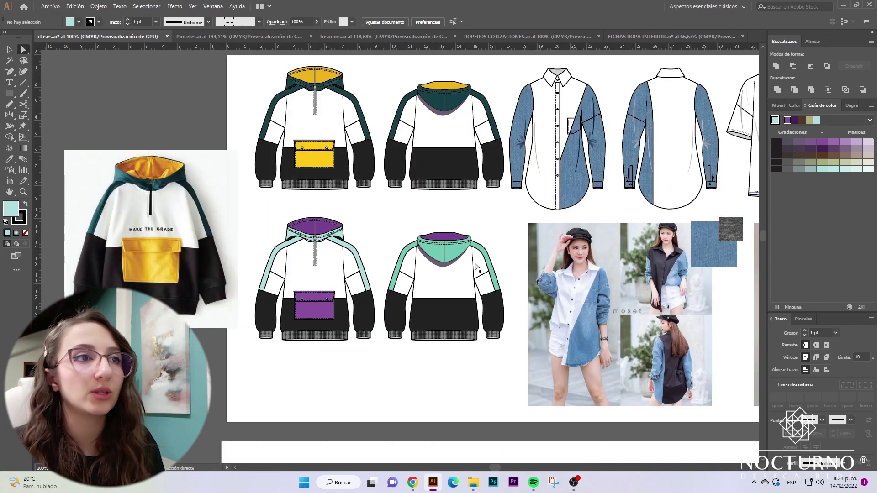
key("ctrl+minus")
key("v")
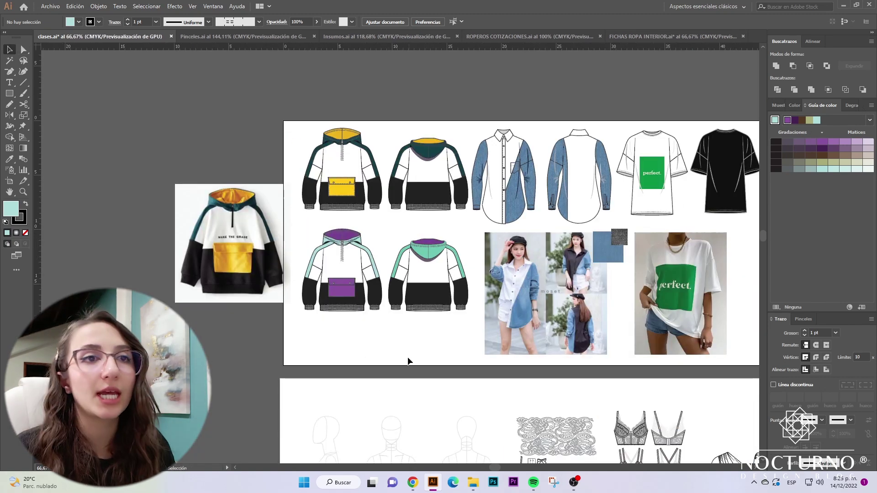
scroll(249, 347, "right", 5)
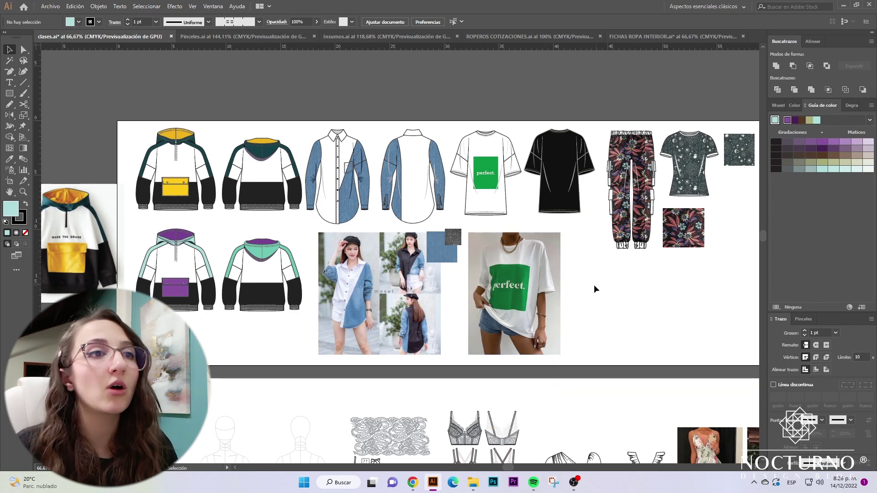
left_click(451, 242)
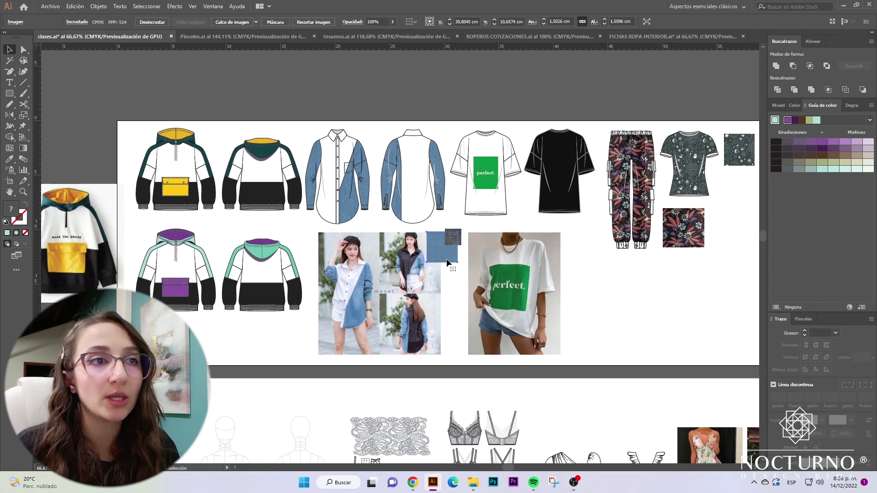
left_click(450, 273)
left_click_drag(456, 239, 456, 232)
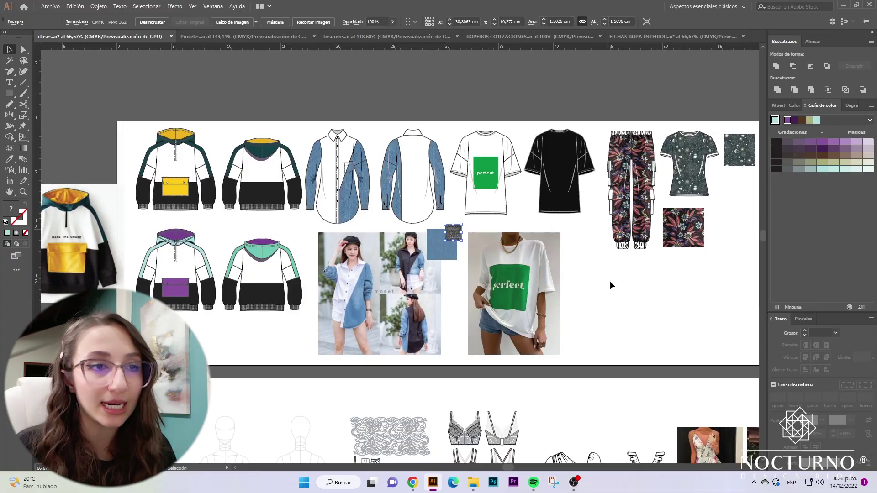